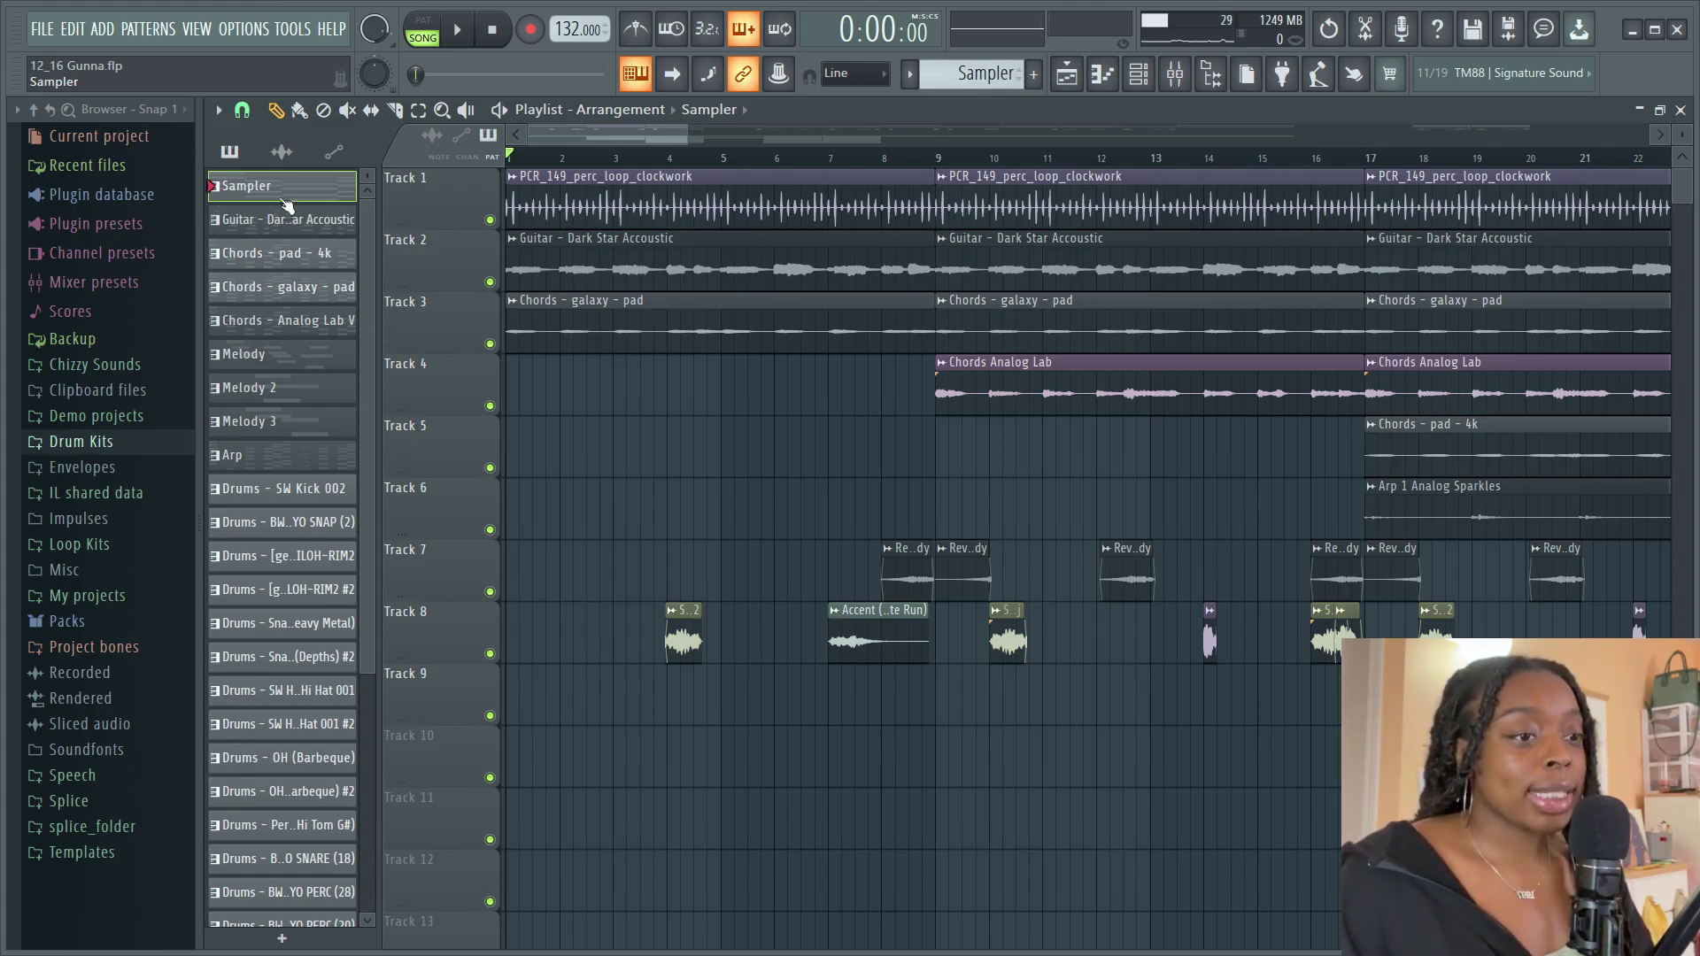
Inspect the Dark Star Accoustic channel's FLEX preset from the channel rack, closing both windows when done
key("F7")
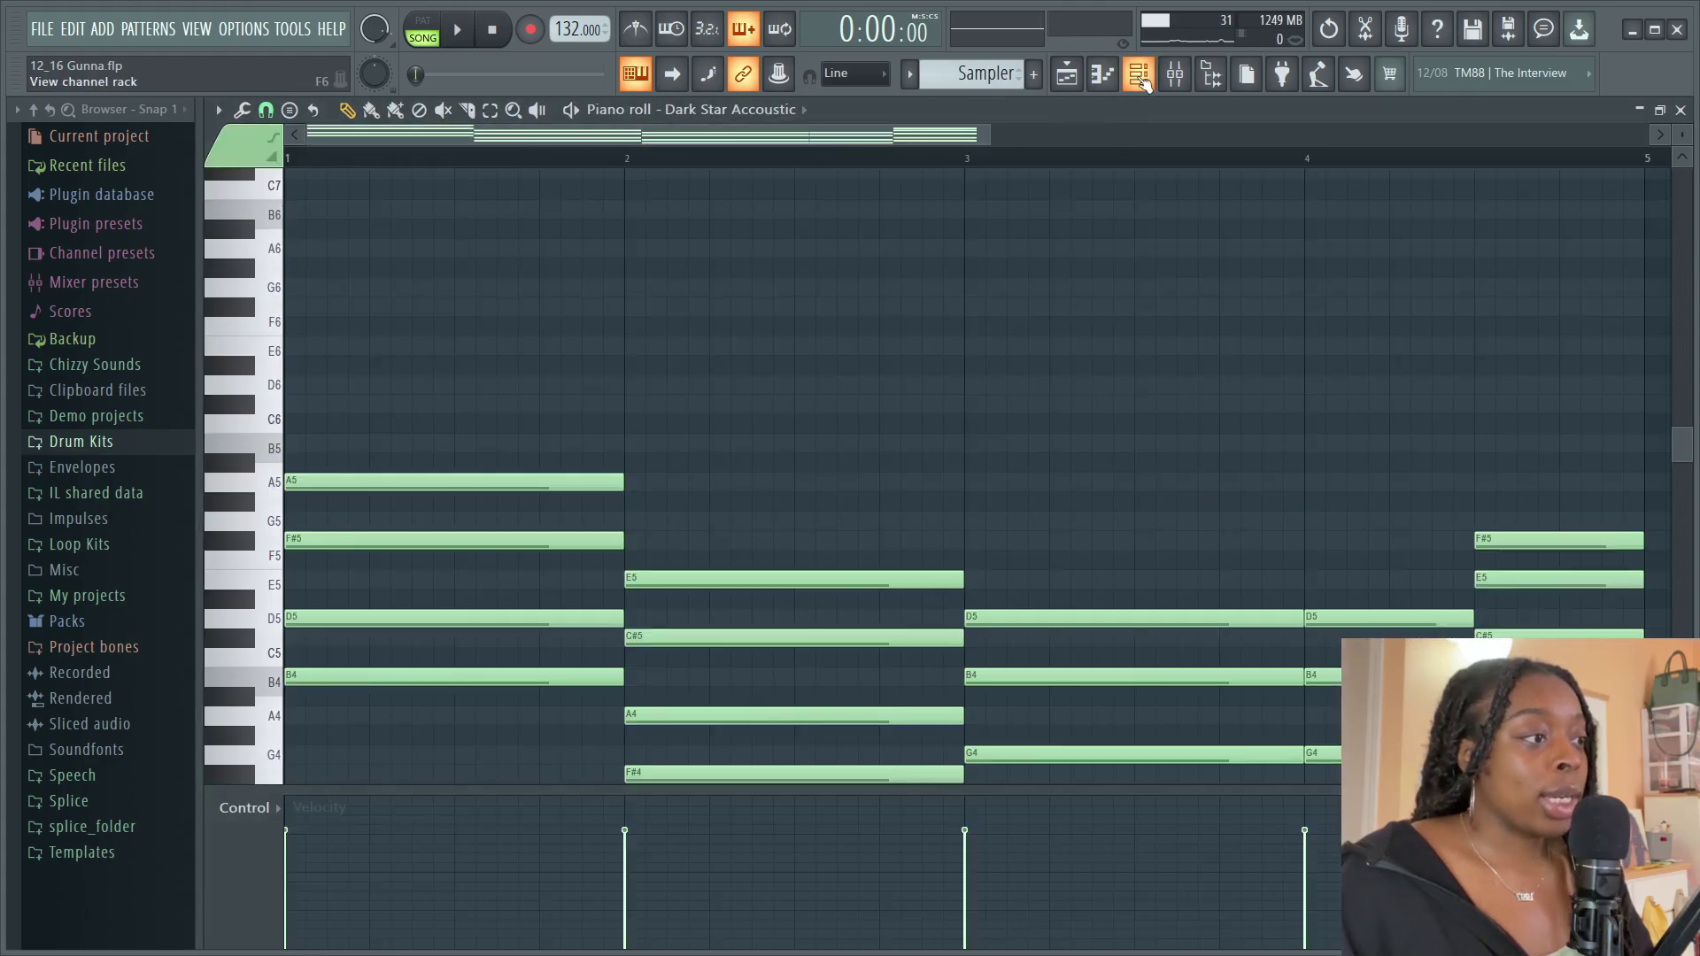
left_click(1138, 73)
left_click(563, 321)
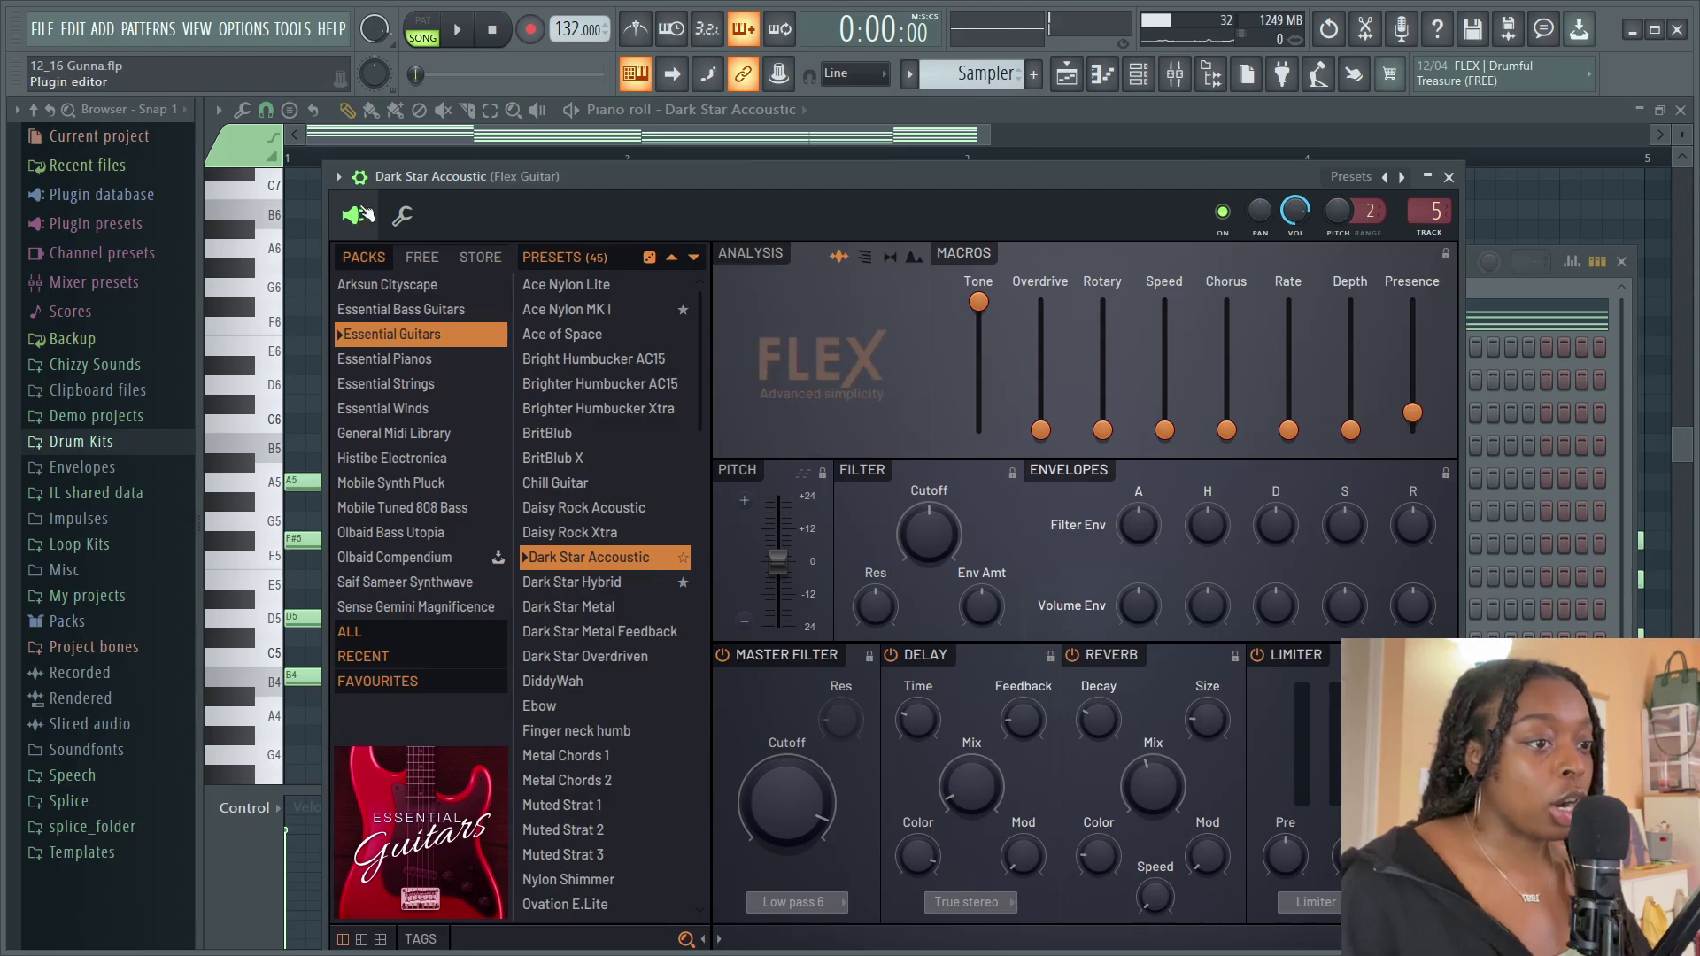
left_click(1437, 181)
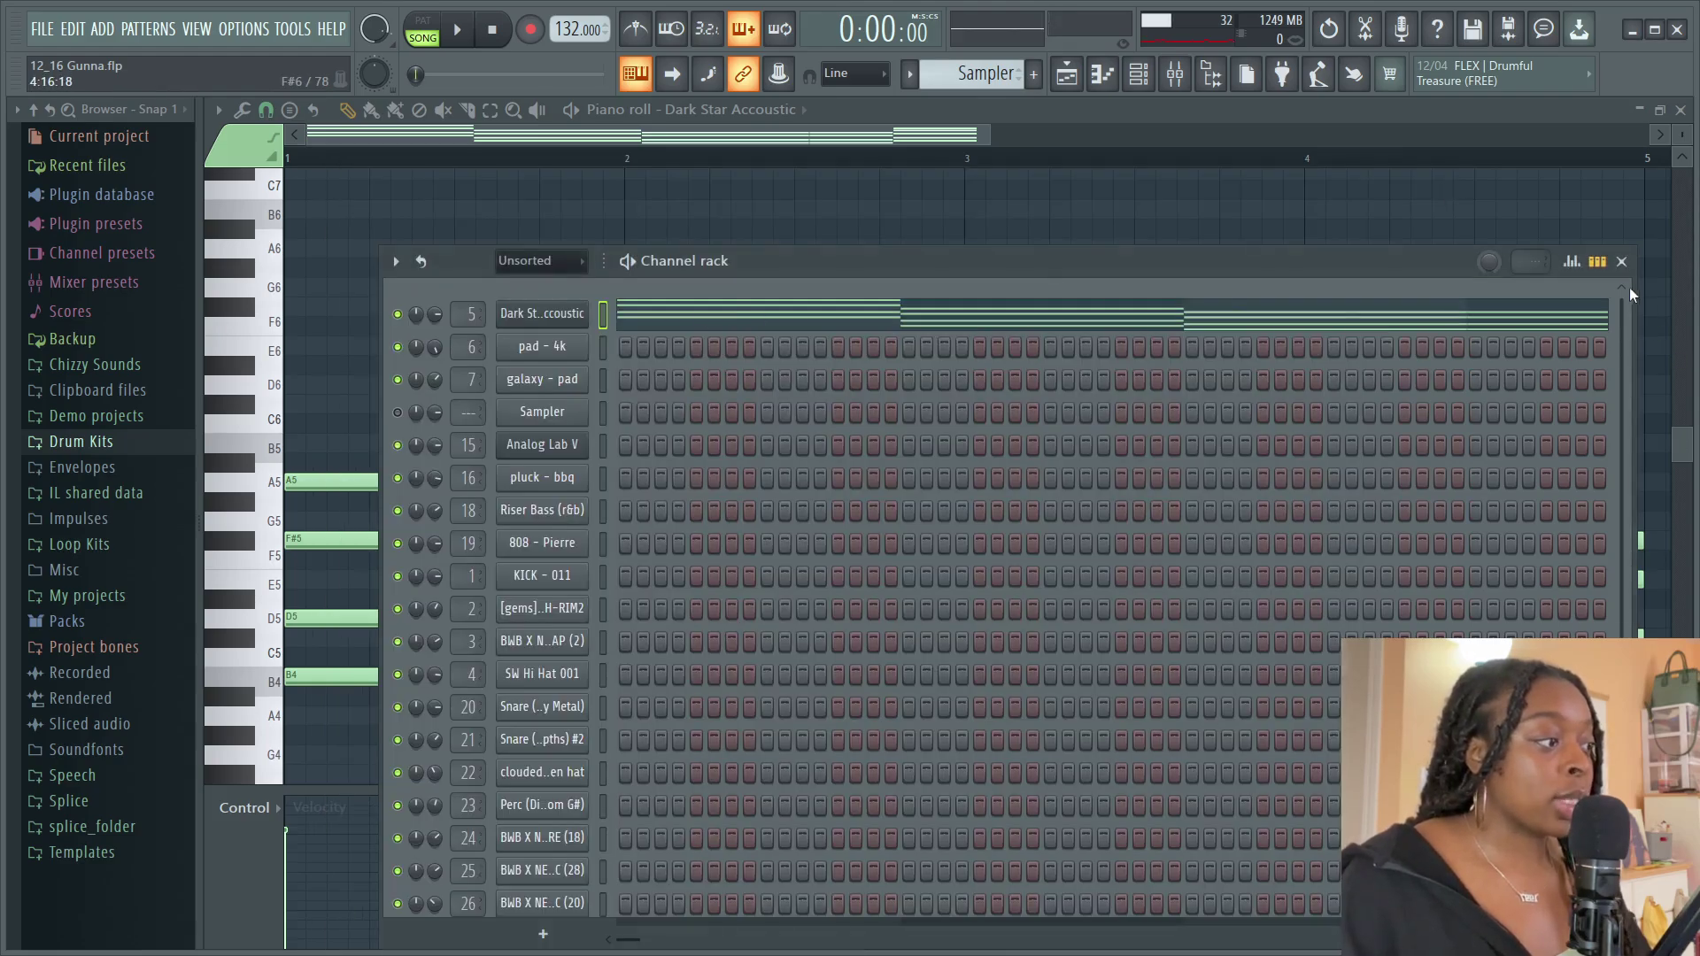
left_click(1621, 262)
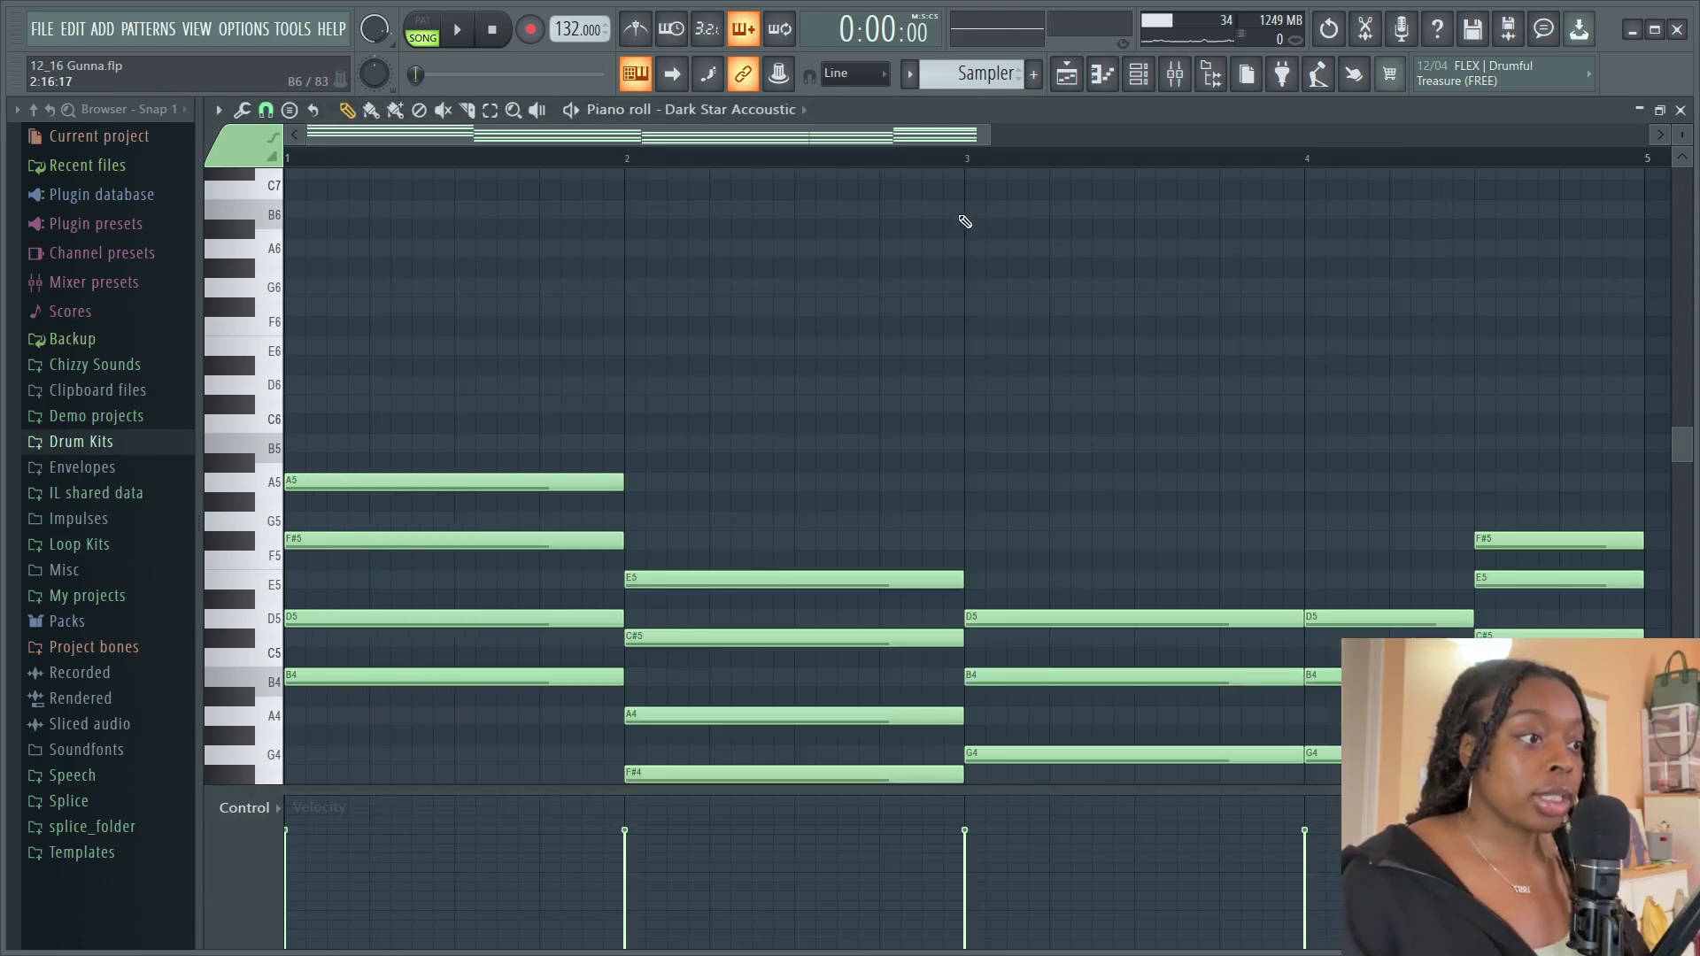
Examine the Sampler pattern's Dark Star Accoustic chords in the piano roll and play the pattern through
scroll(937, 168, "down", 2)
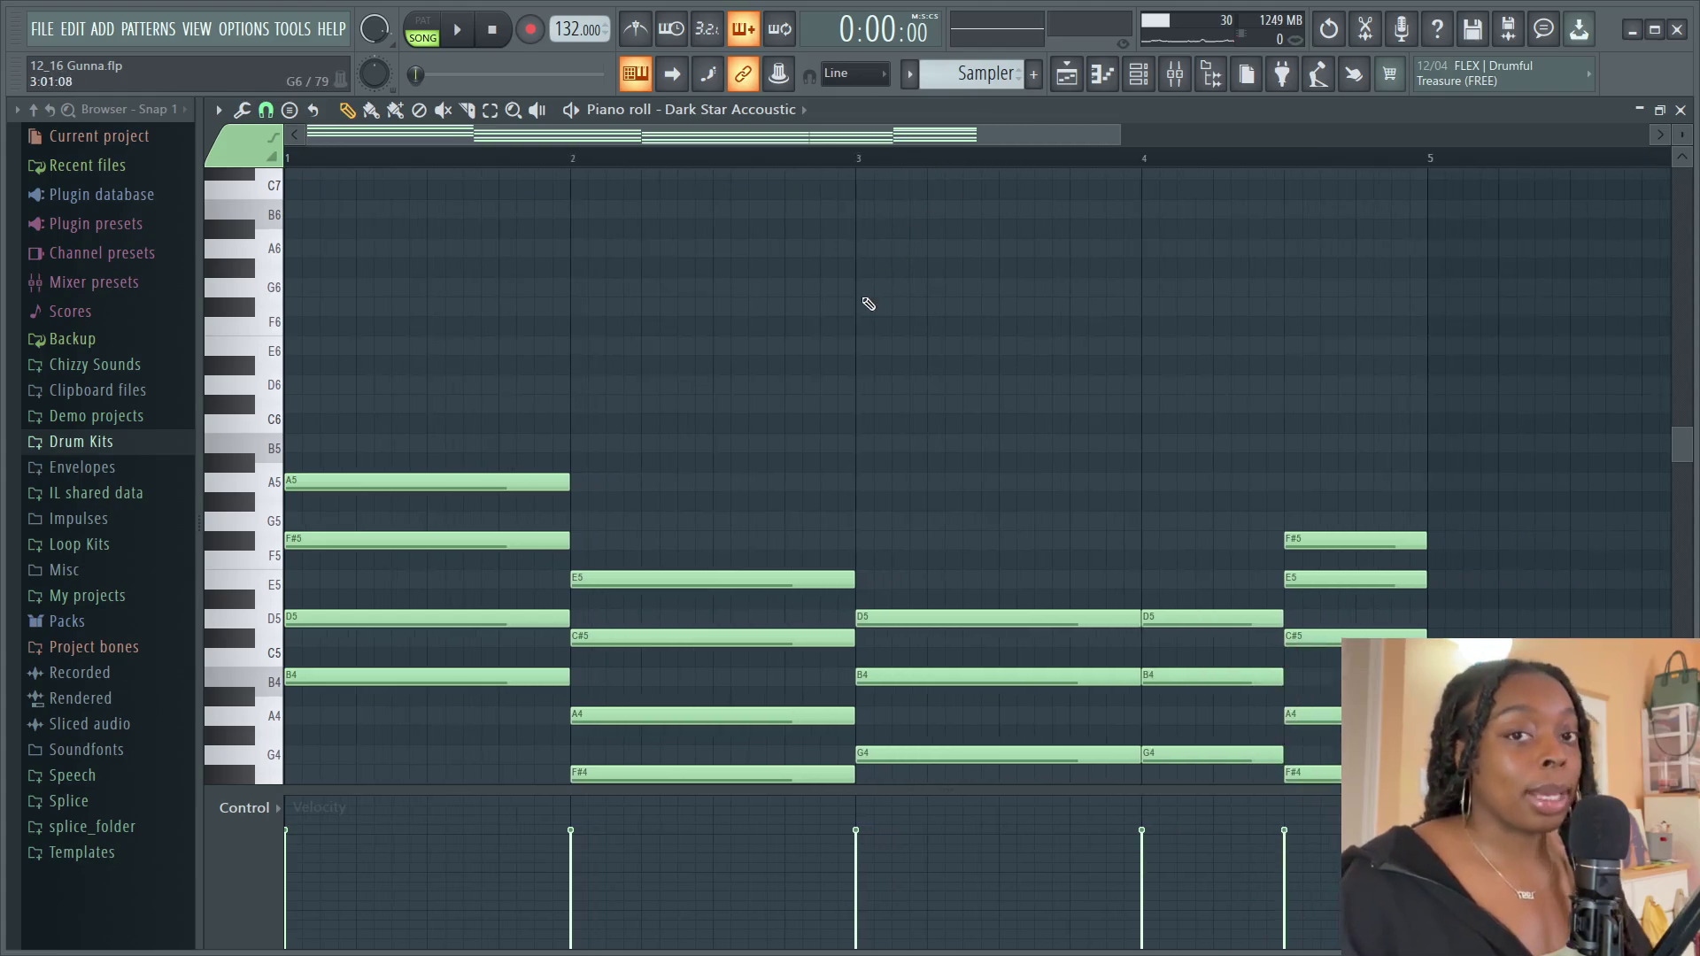
scroll(863, 307, "down", 2)
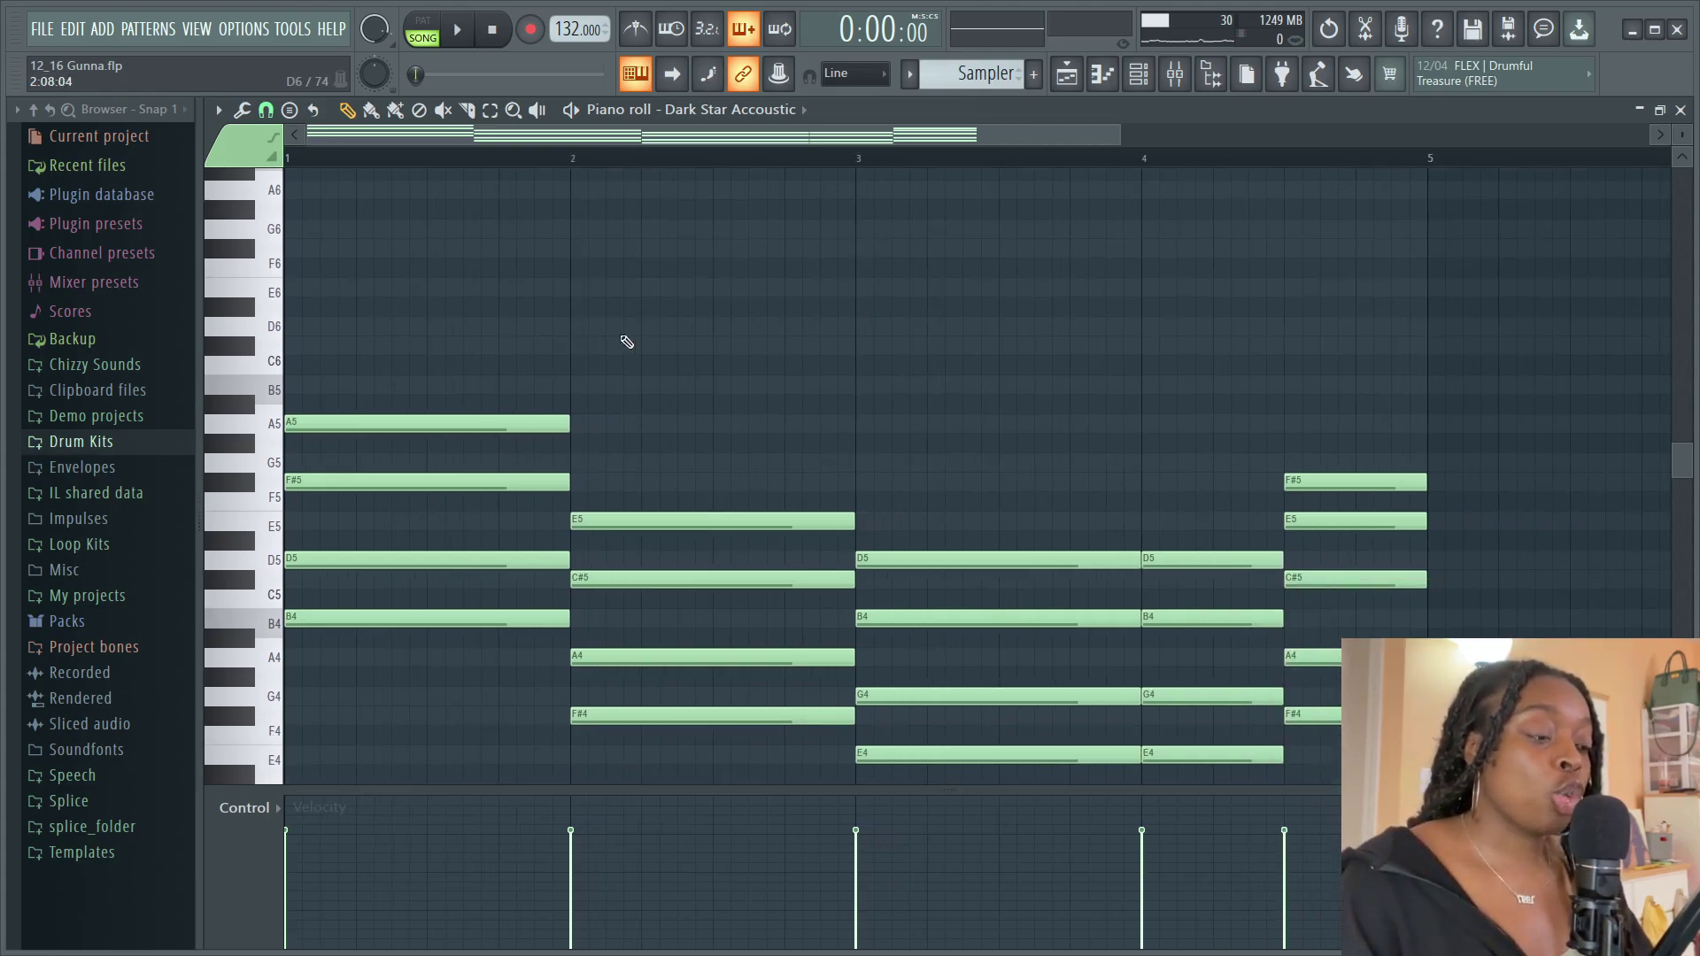
scroll(438, 345, "down", 4)
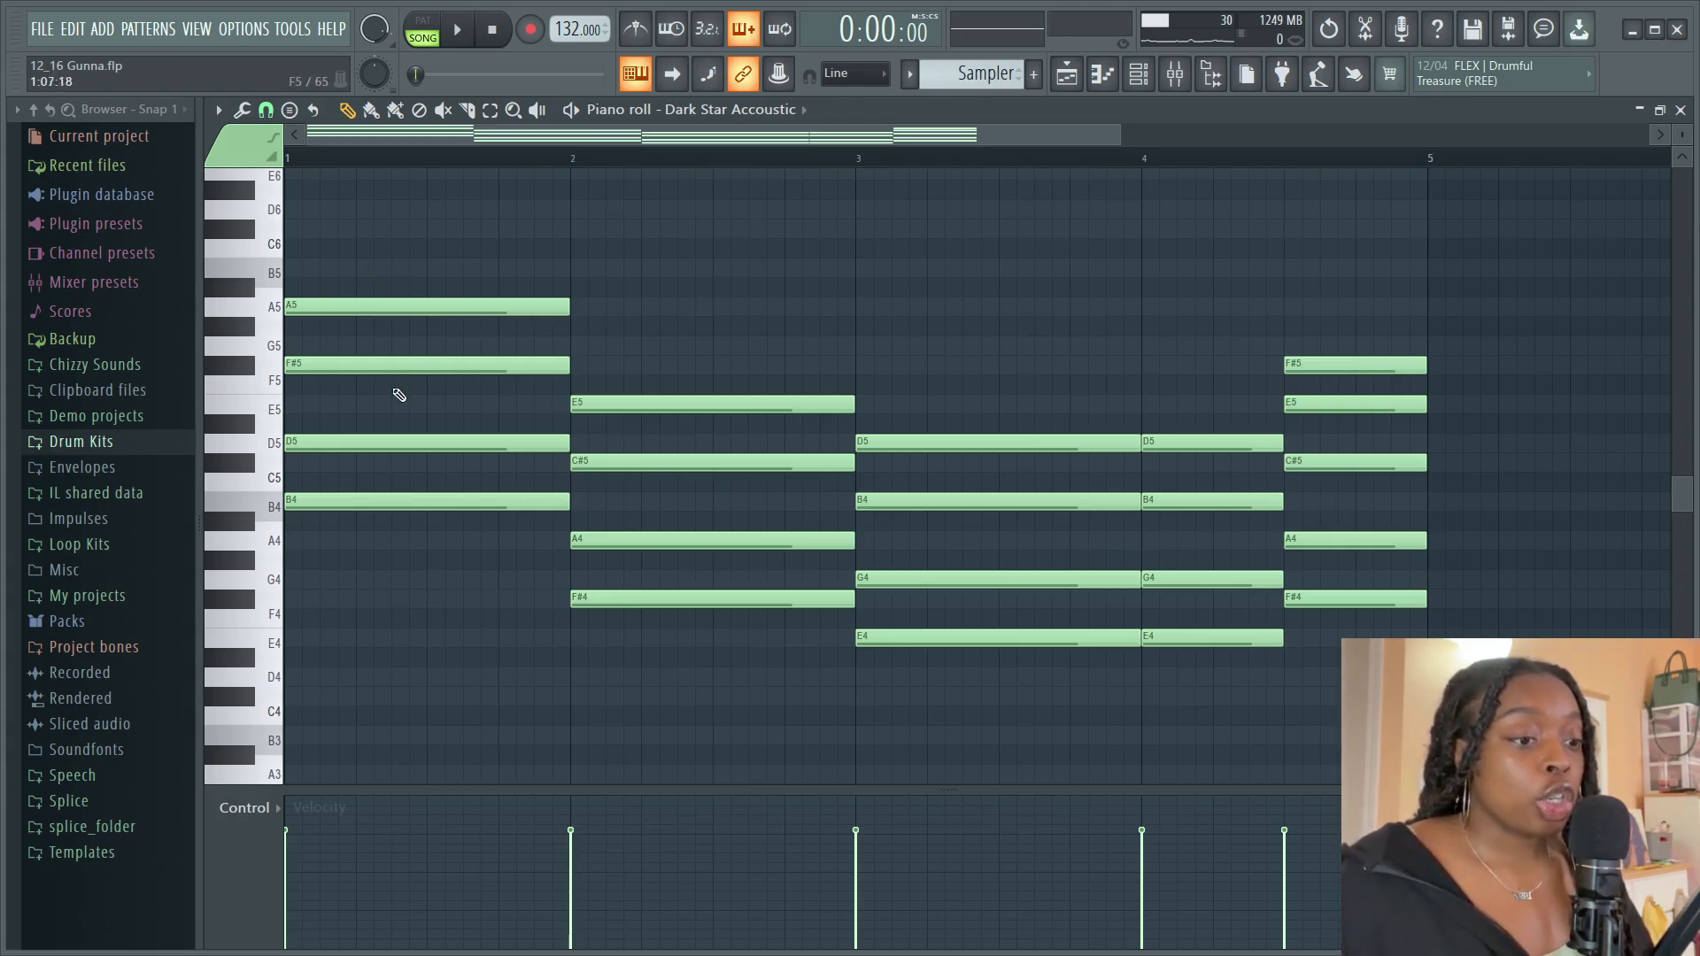
left_click(293, 502)
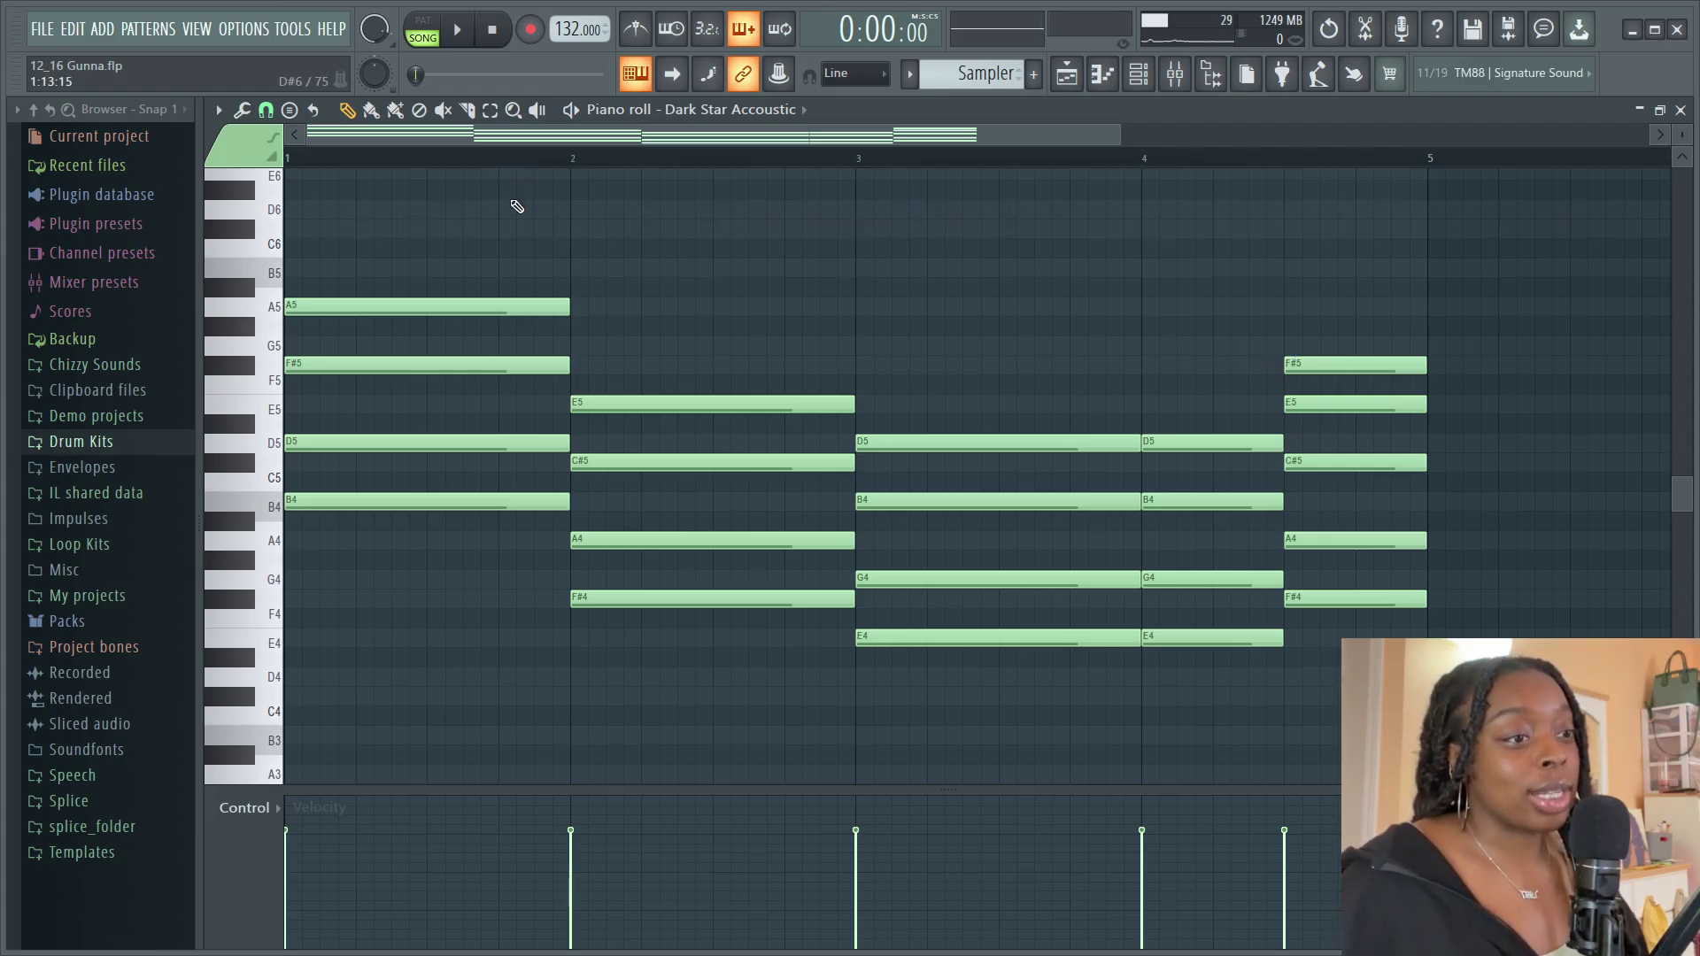
left_click(457, 32)
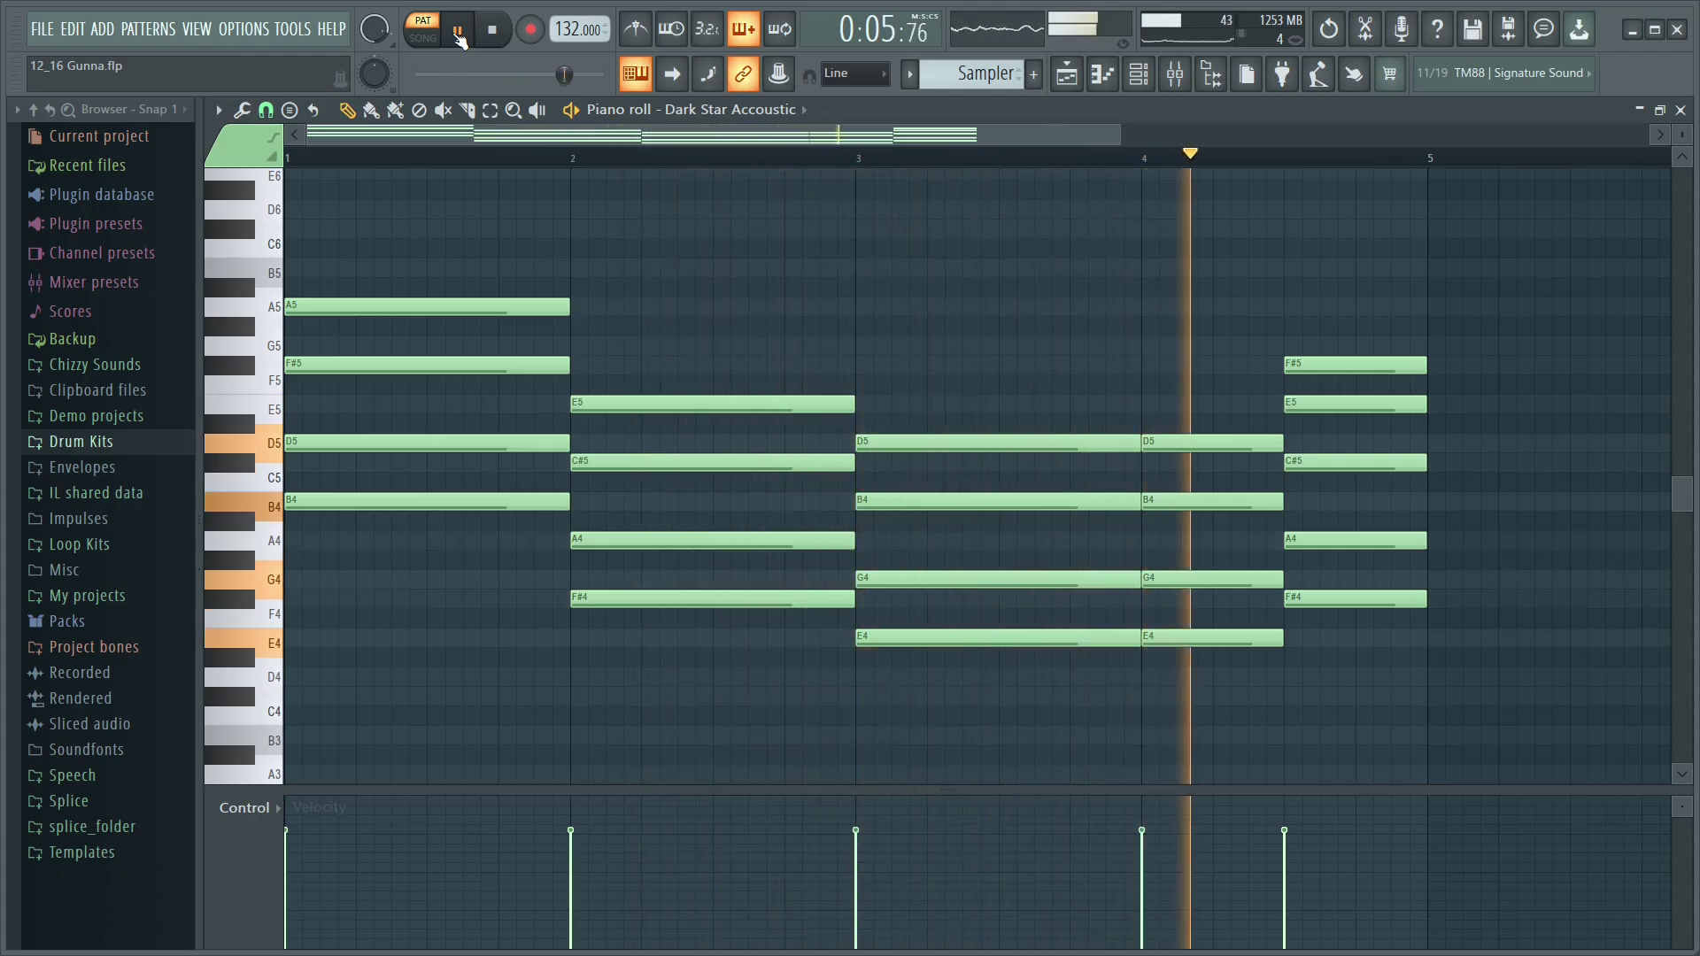
left_click(493, 32)
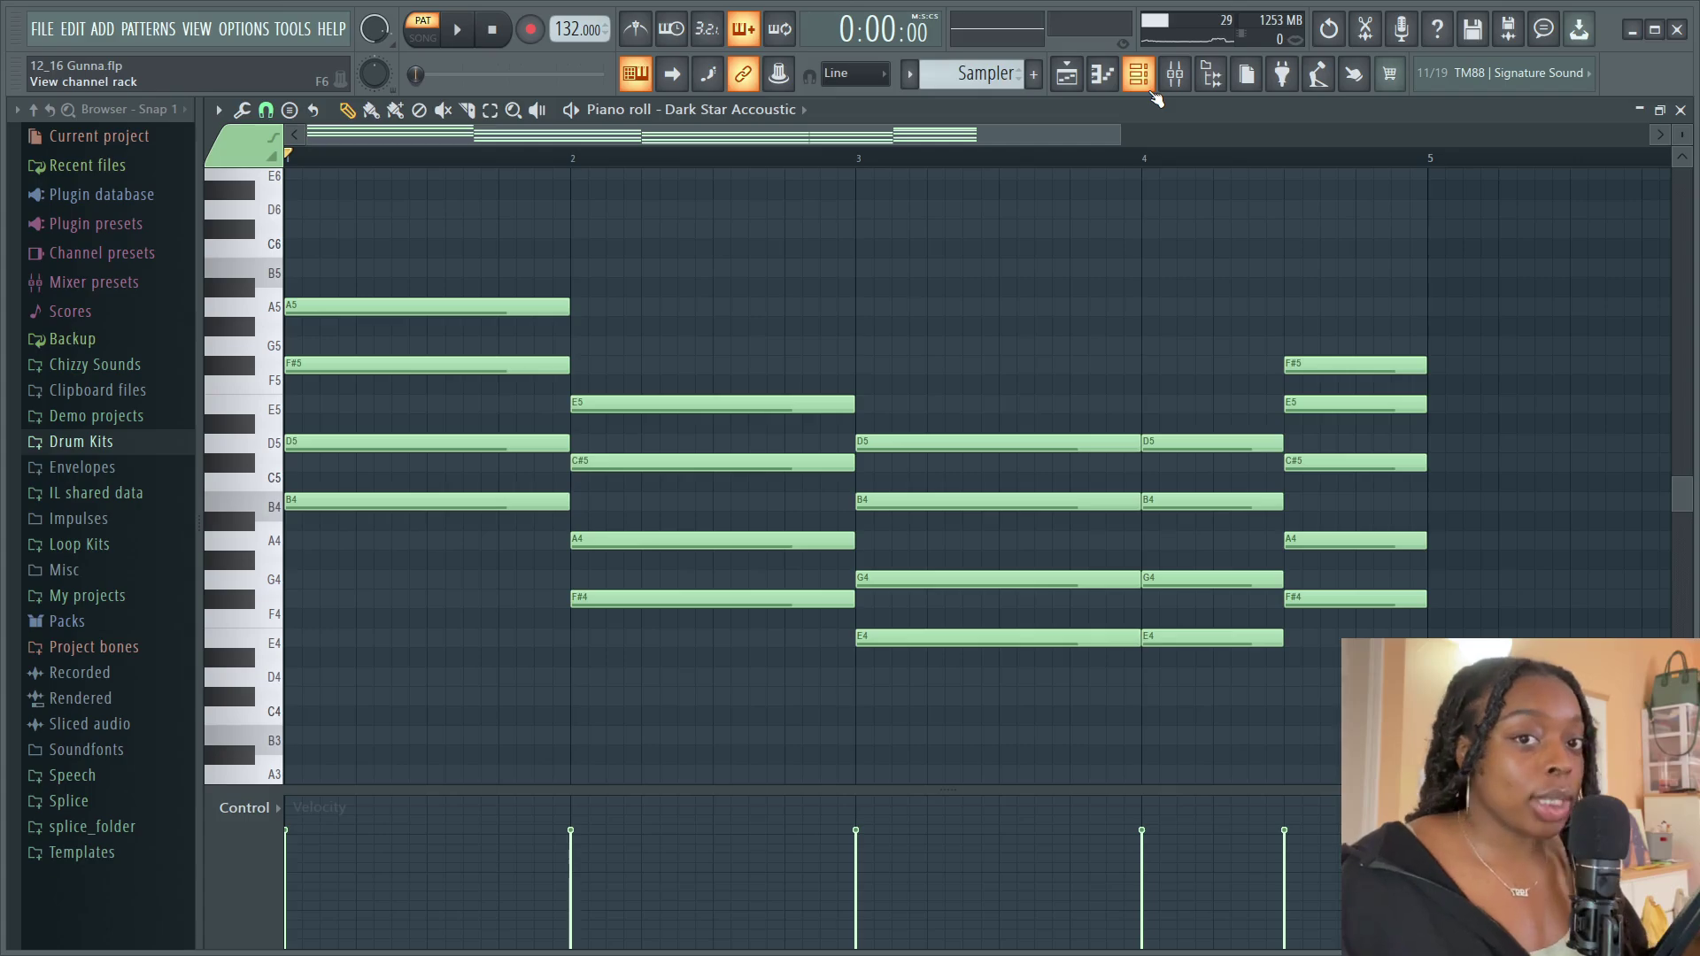
Review the Fruity Reeverb 2, Ambience and Fruity Flangus settings on the Flex Guitar mixer track
left_click(1175, 74)
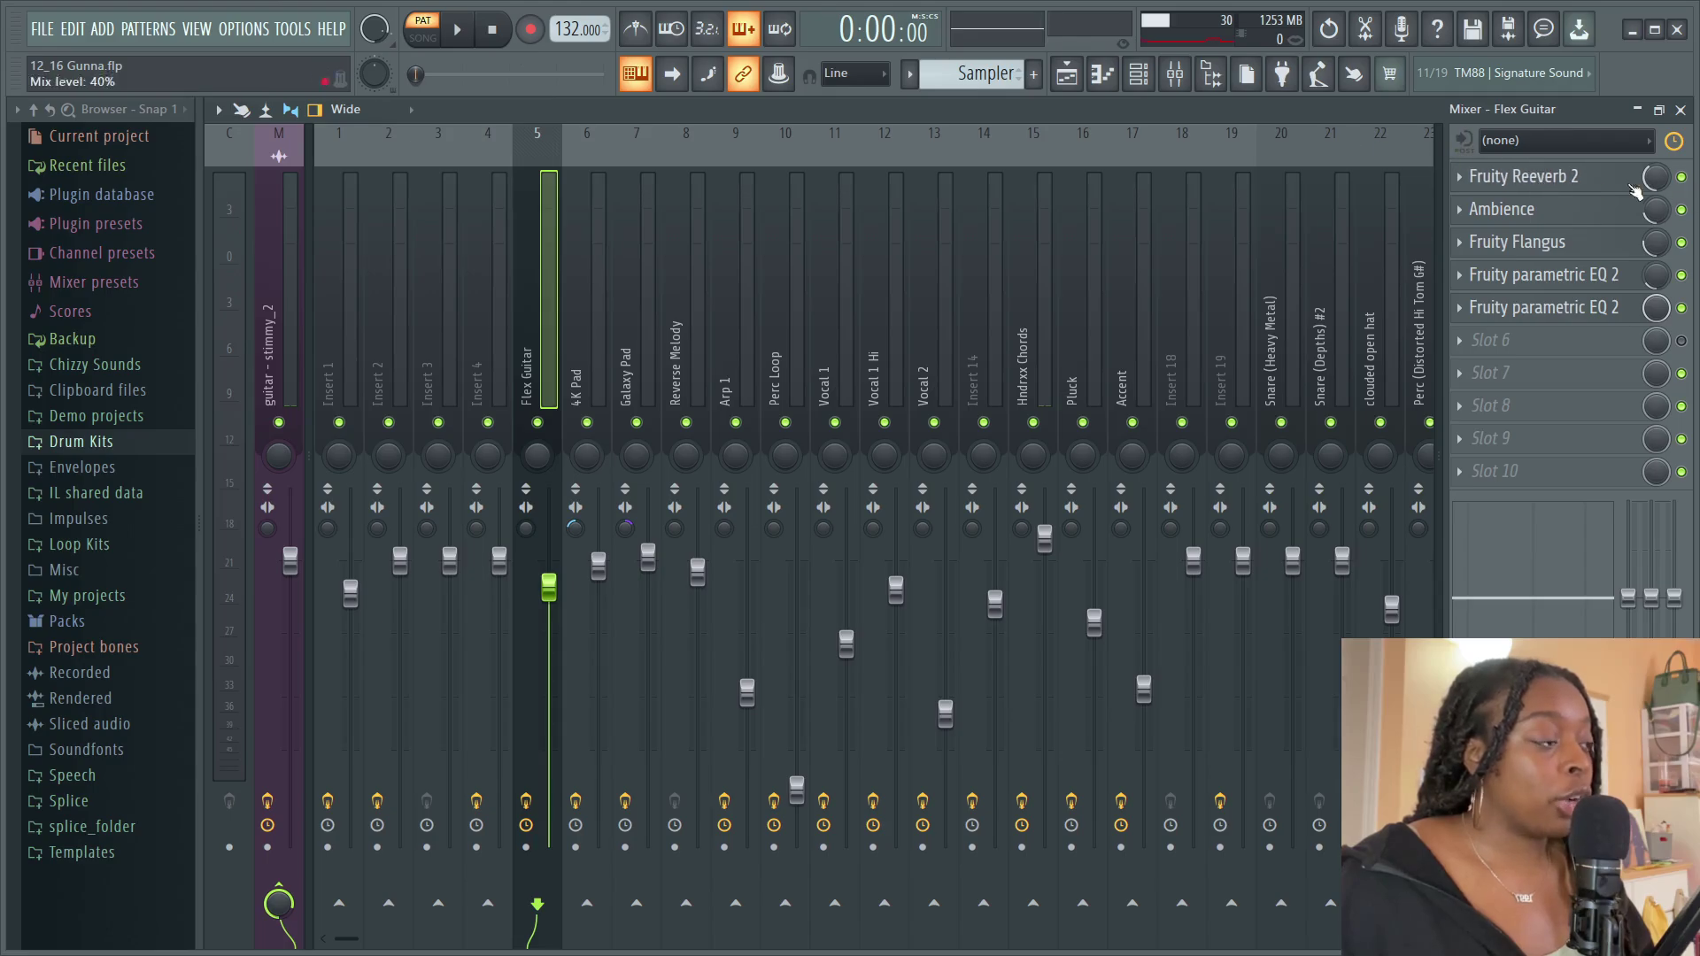
left_click(1538, 182)
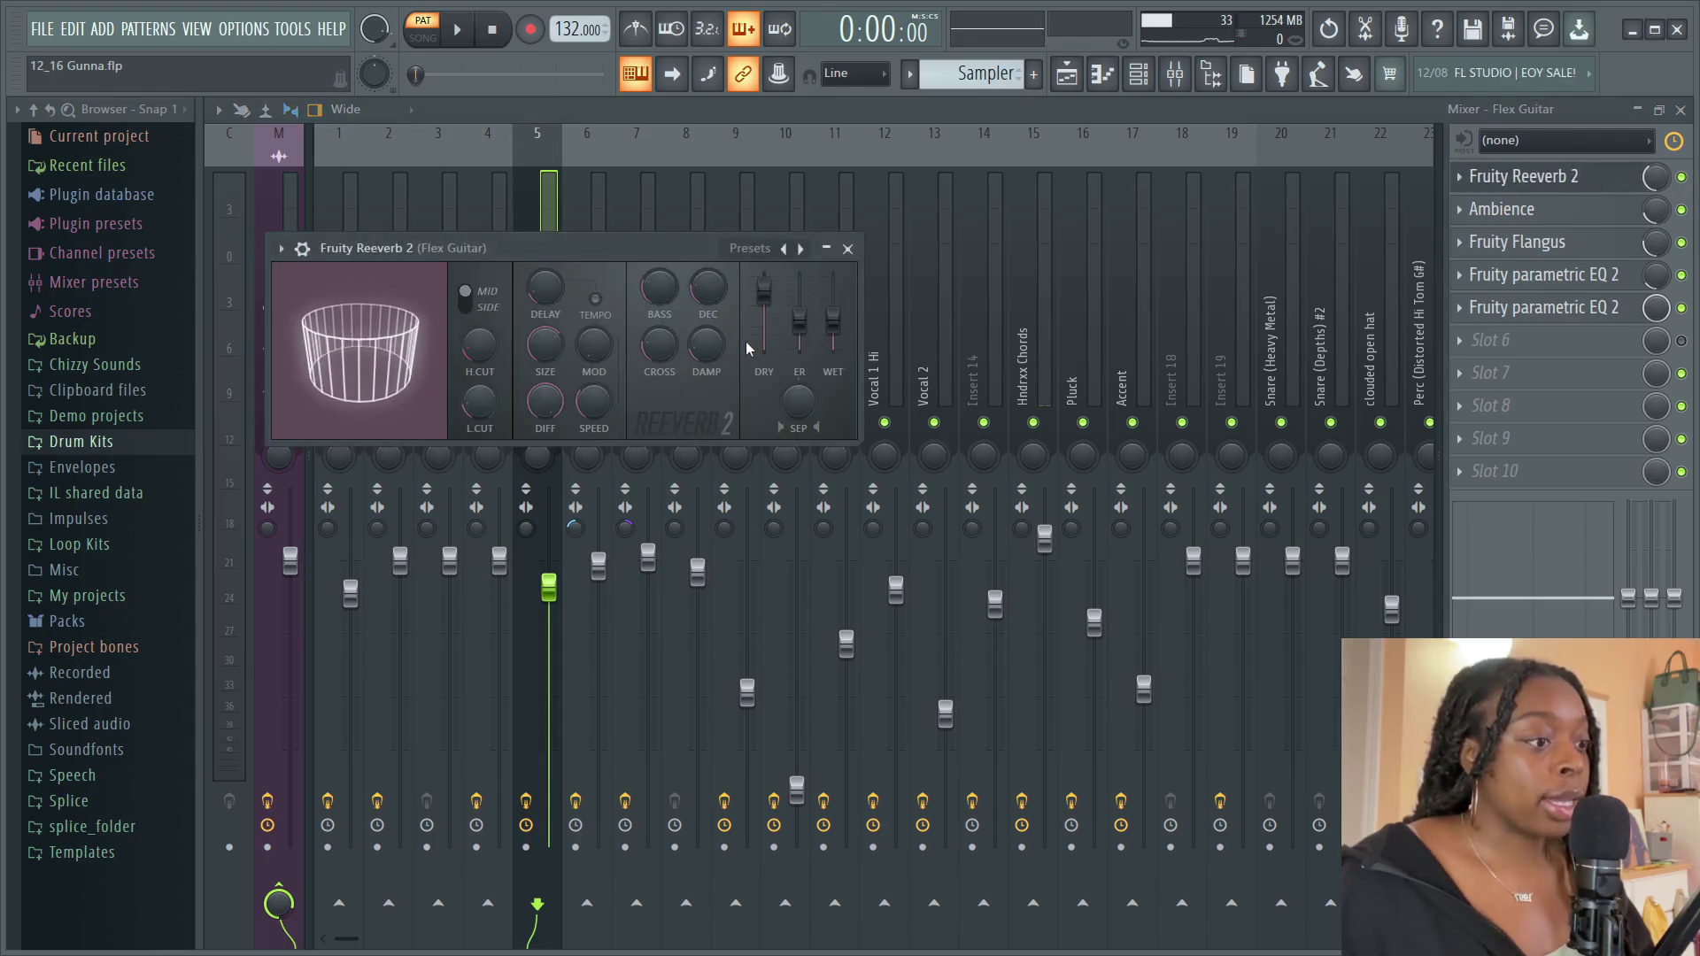
left_click(1559, 210)
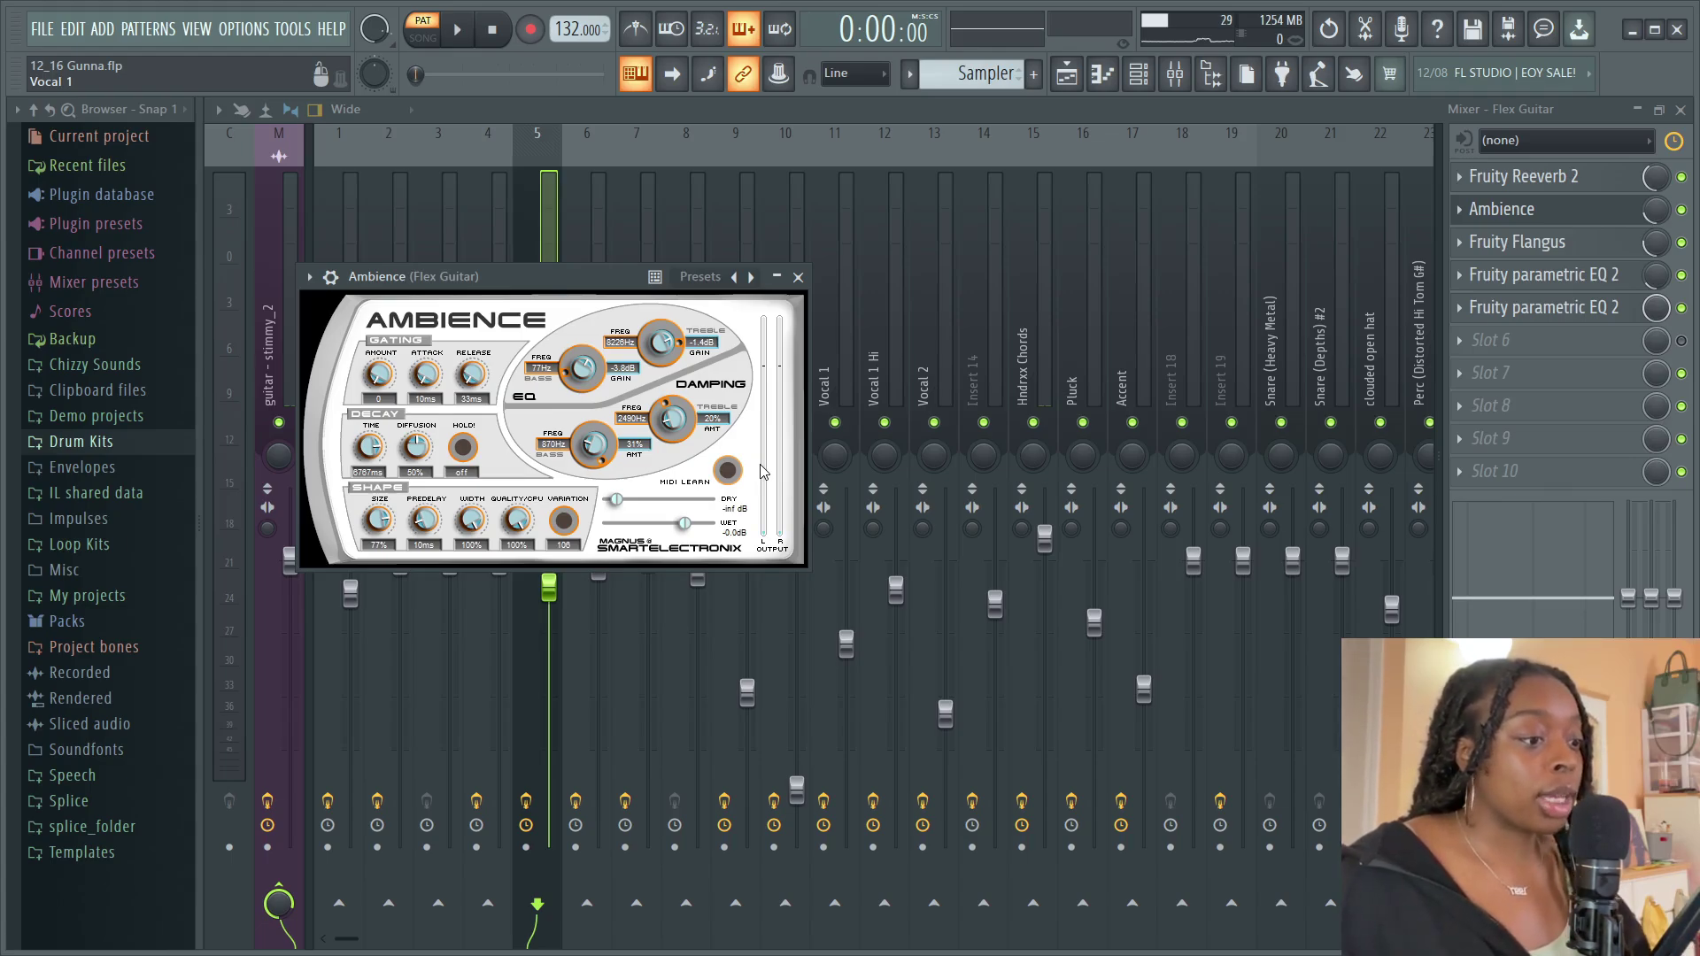
left_click(798, 276)
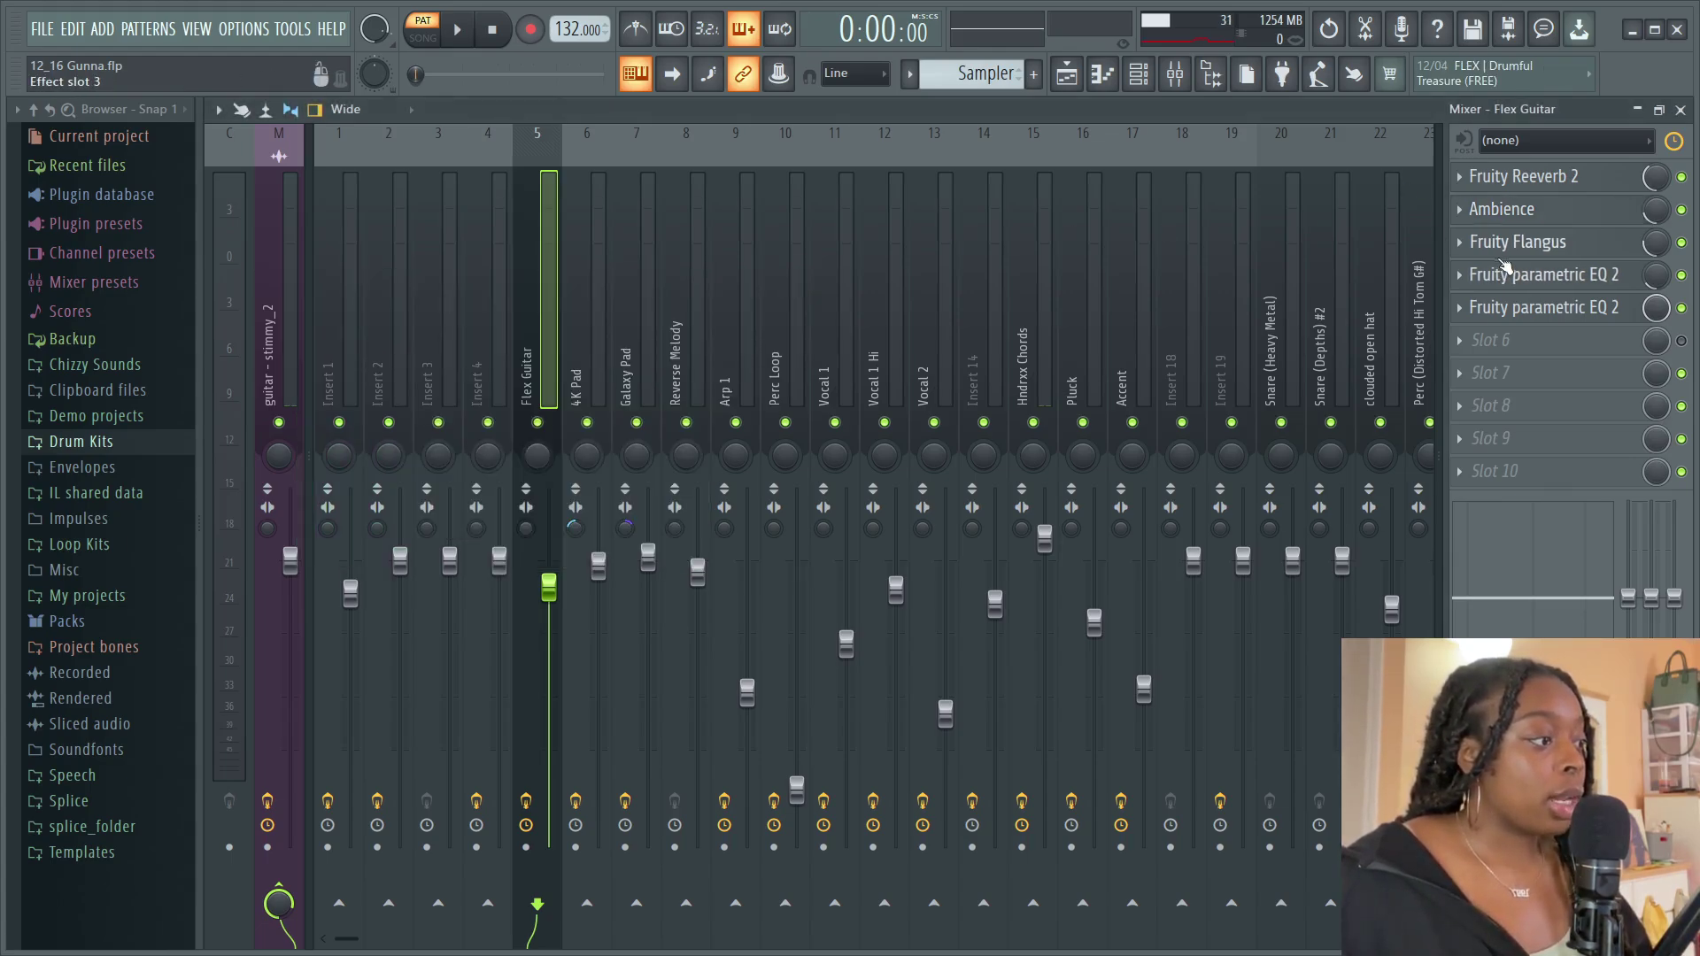
left_click(1505, 244)
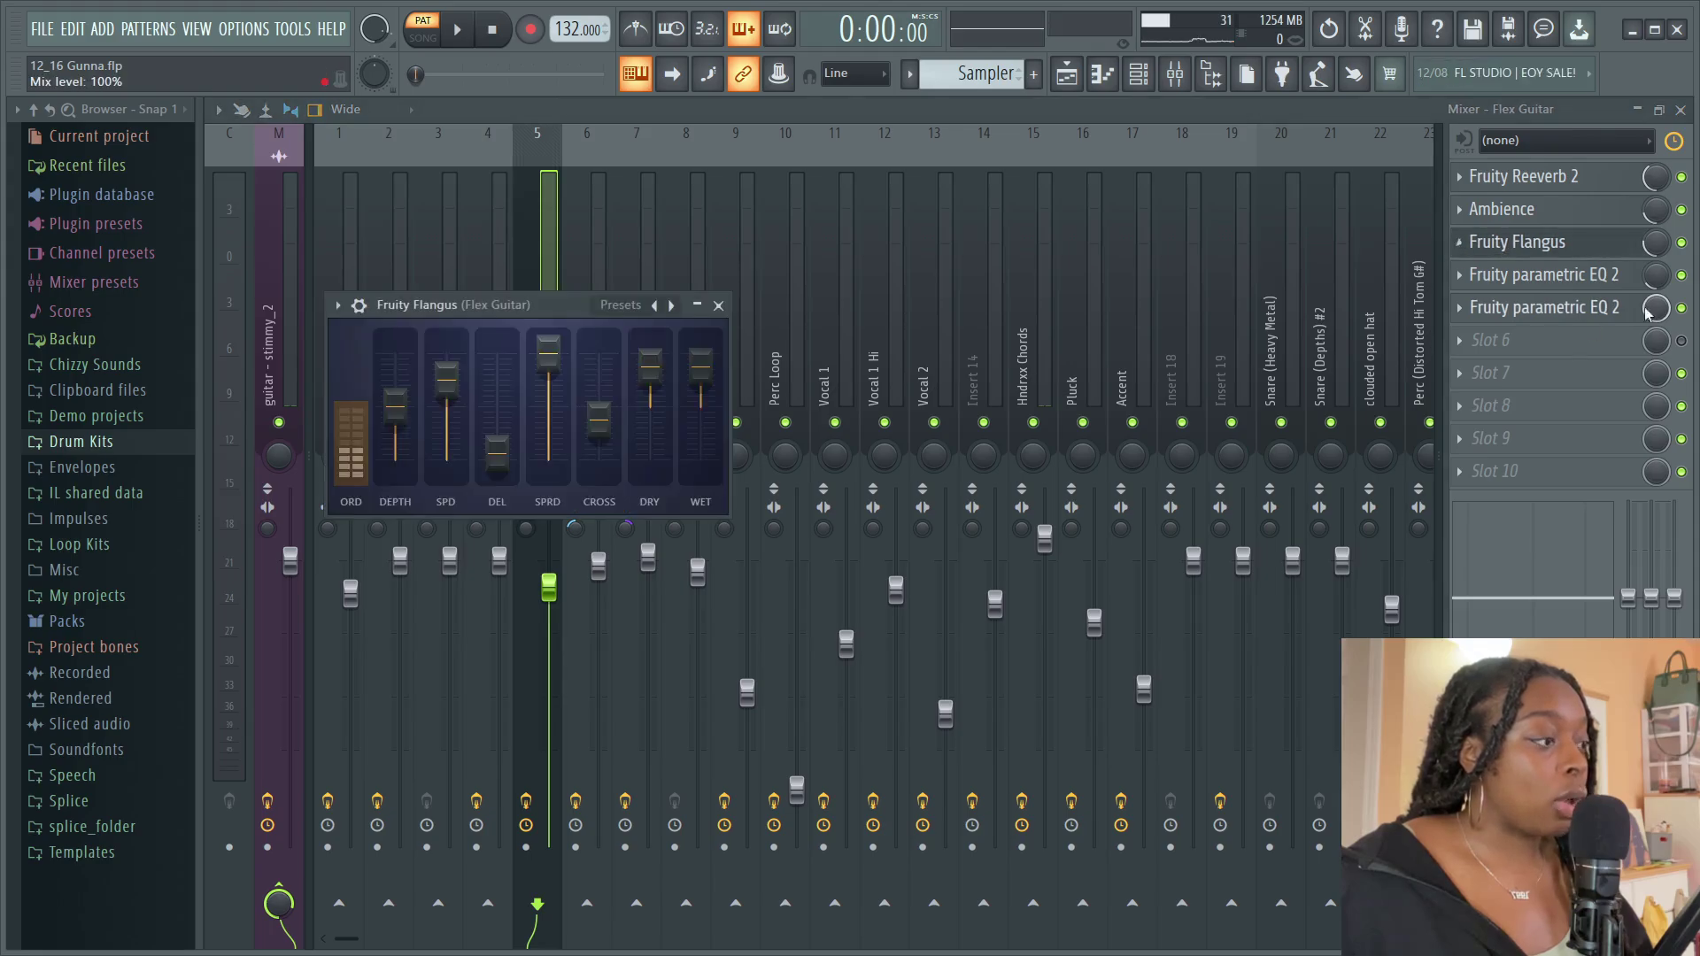
left_click(1584, 245)
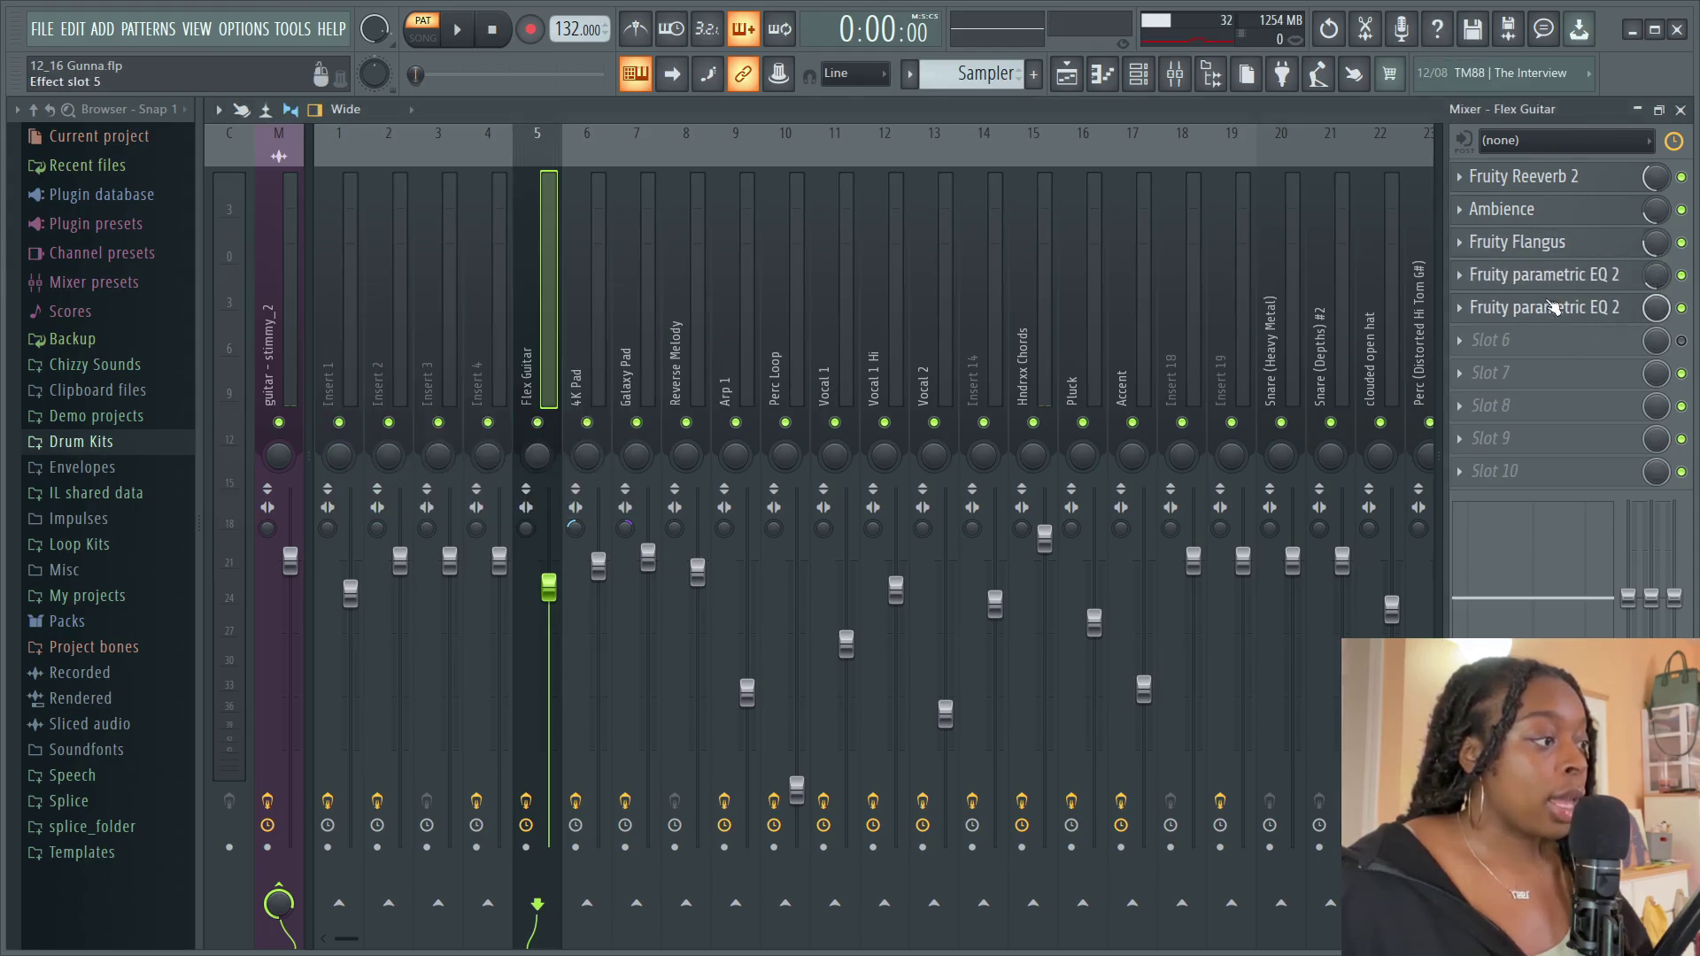
Review the curves of both Fruity parametric EQ 2 effects on the Flex Guitar mixer track
left_click(1545, 274)
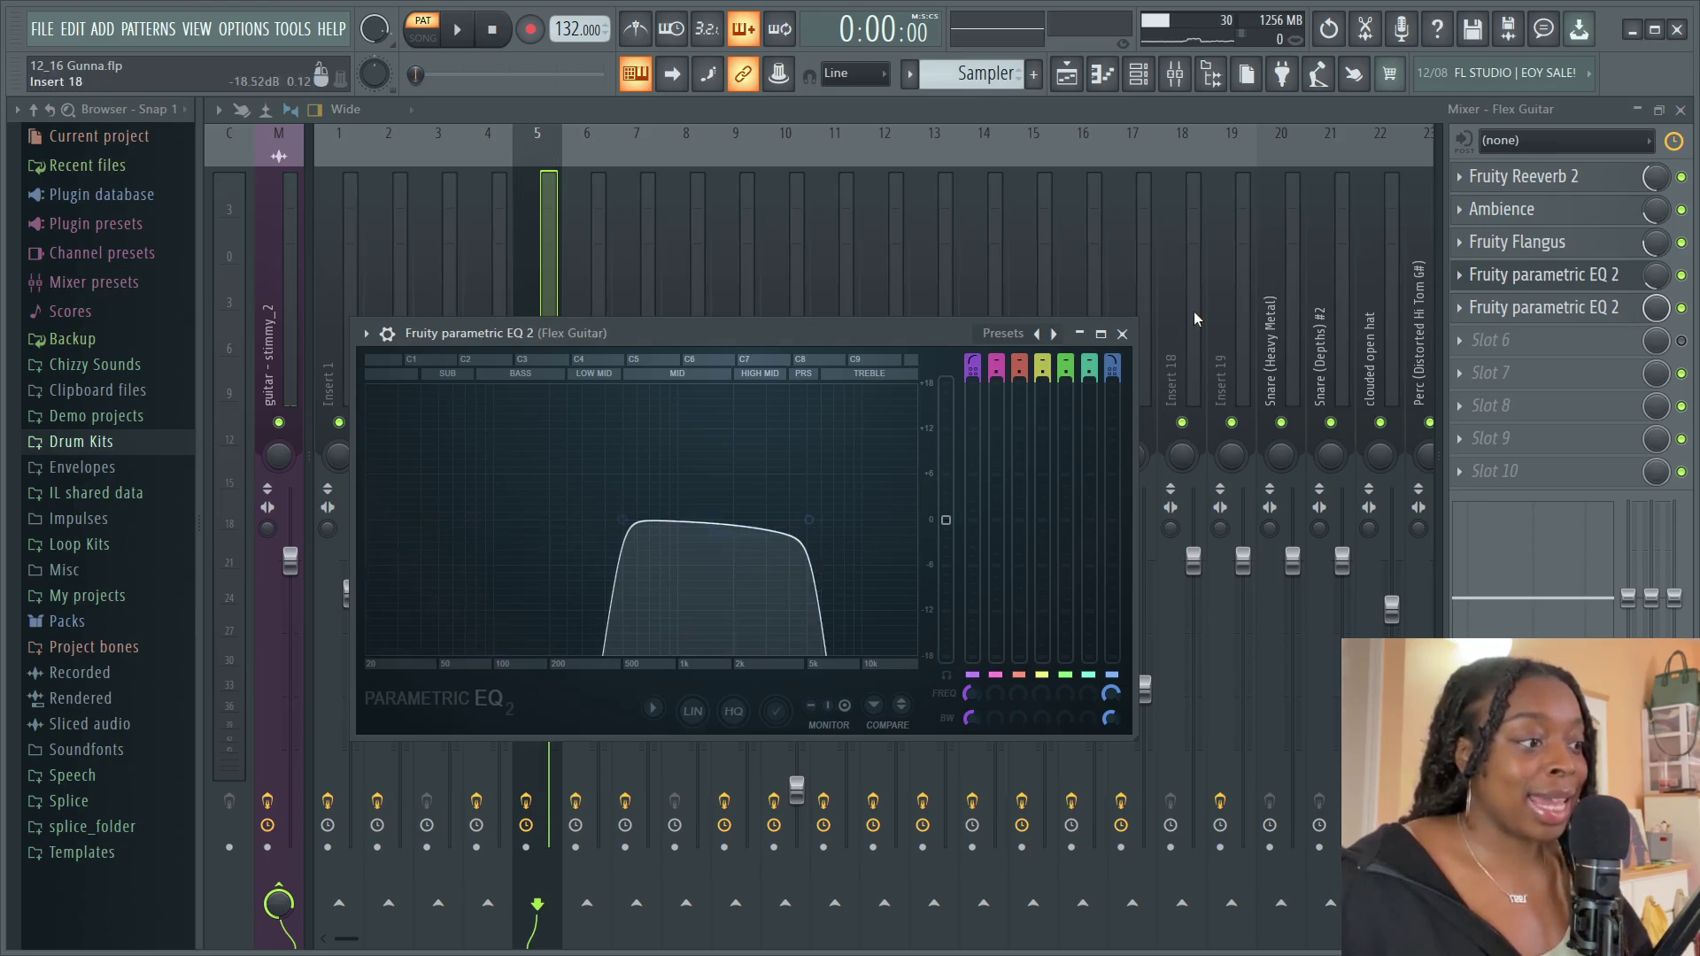
left_click(1122, 333)
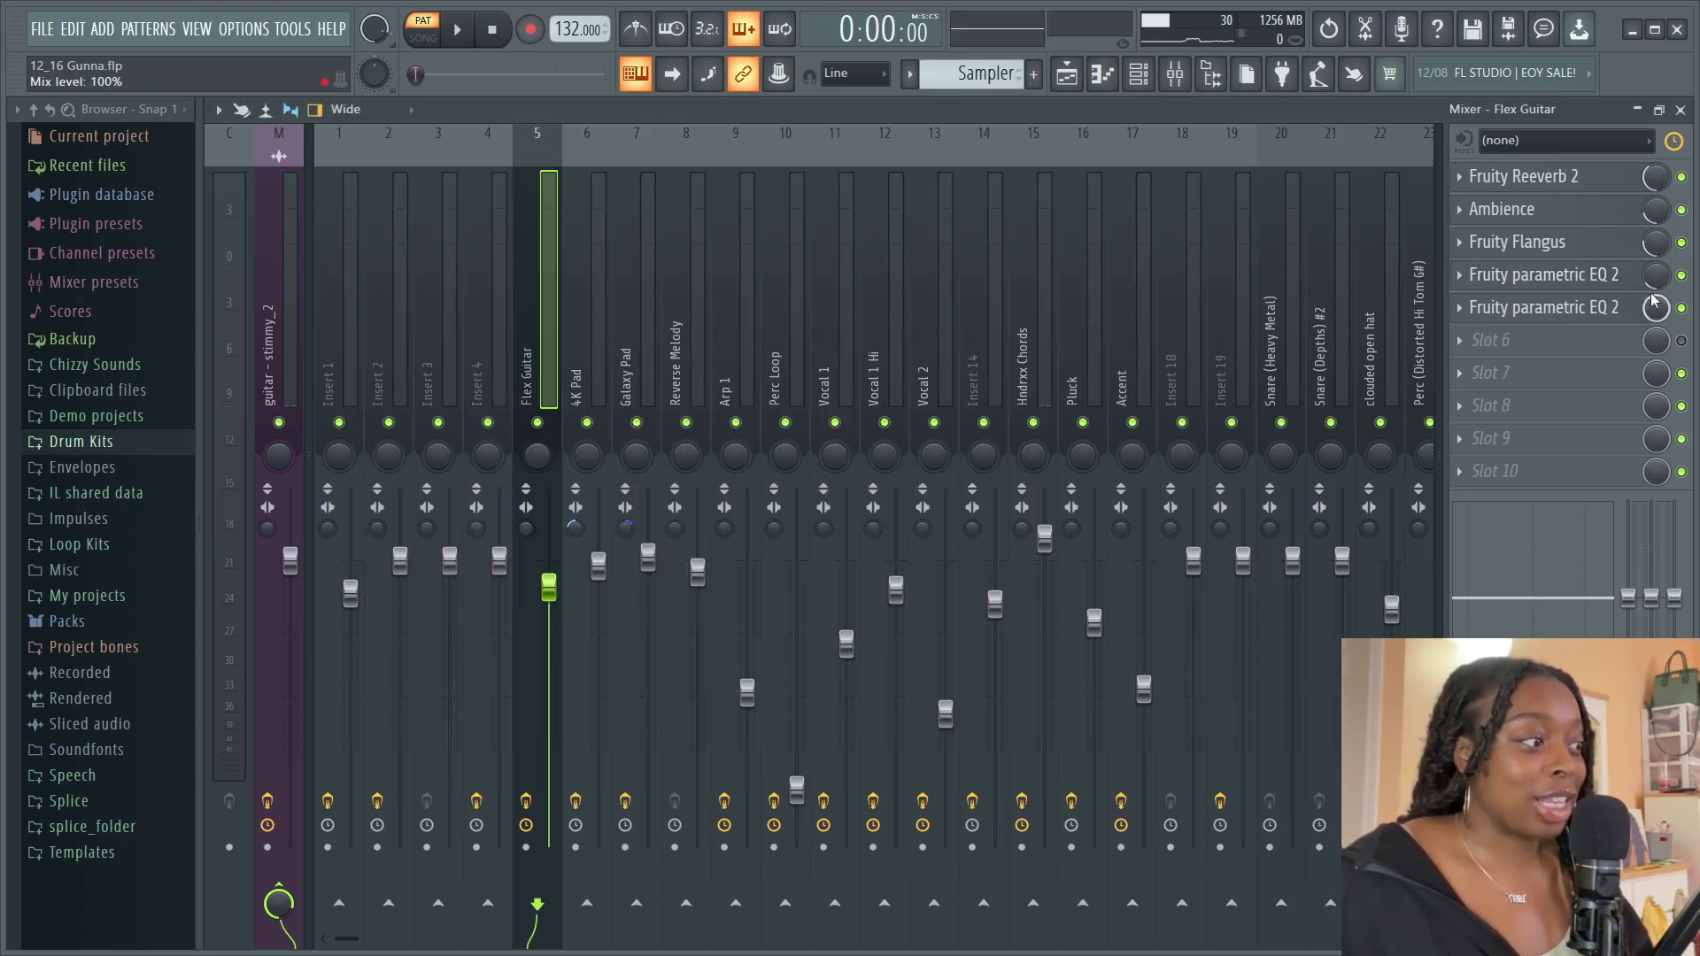
left_click(1575, 310)
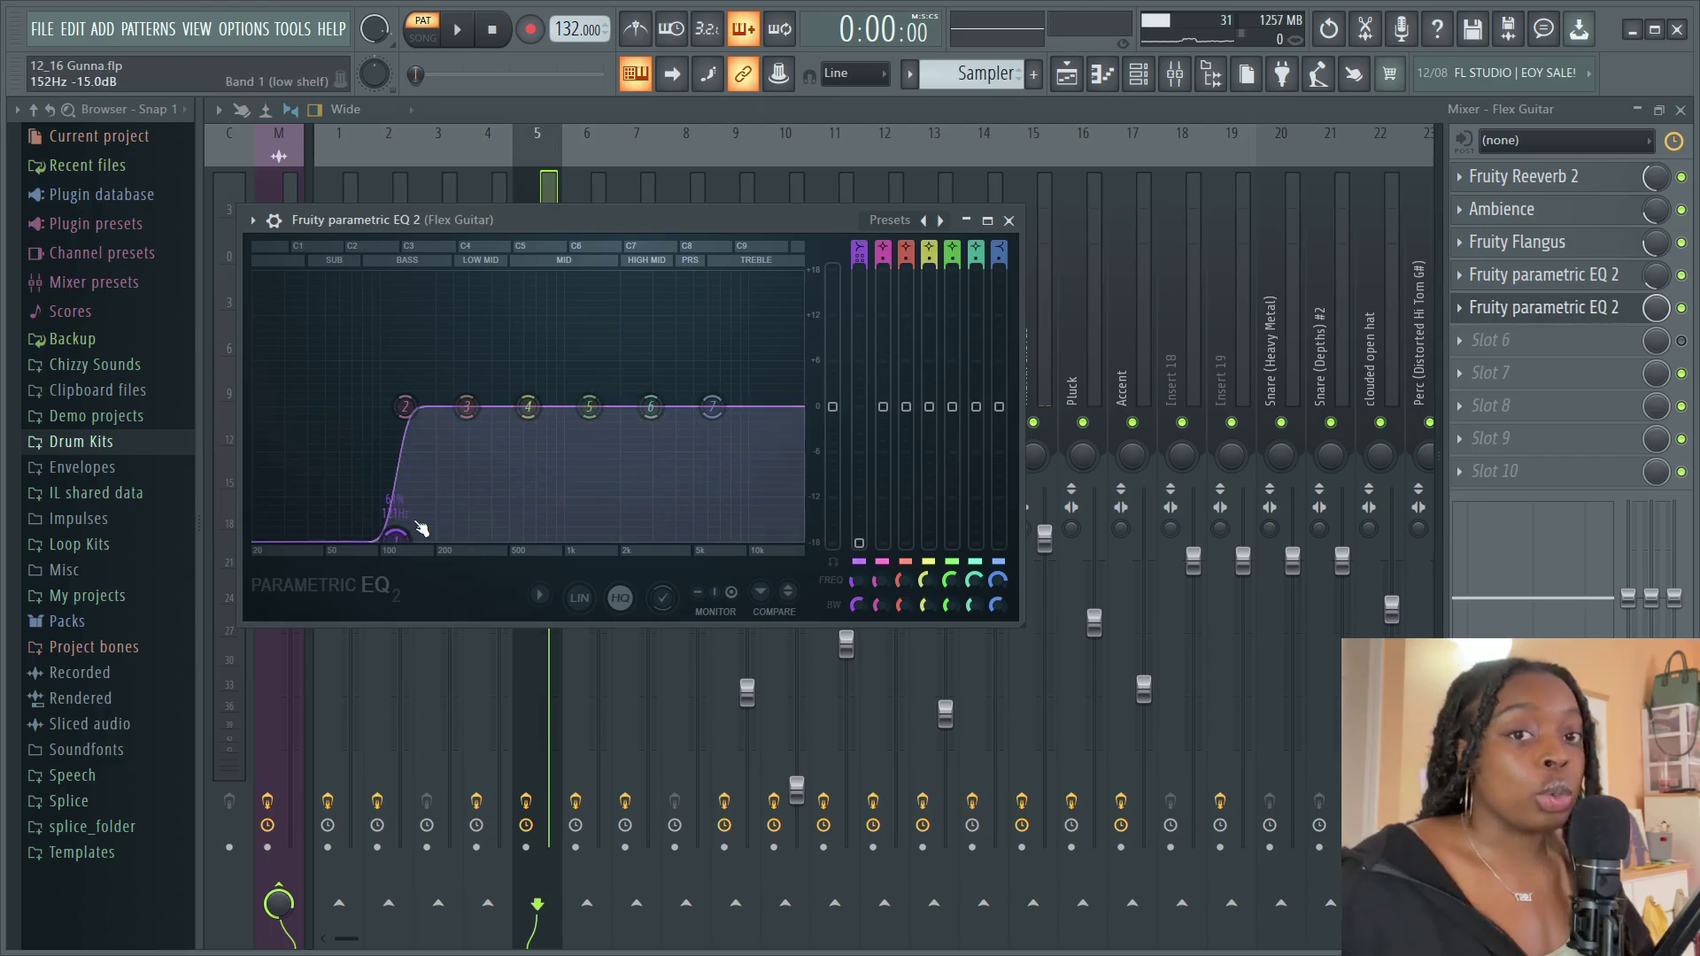
key("Escape")
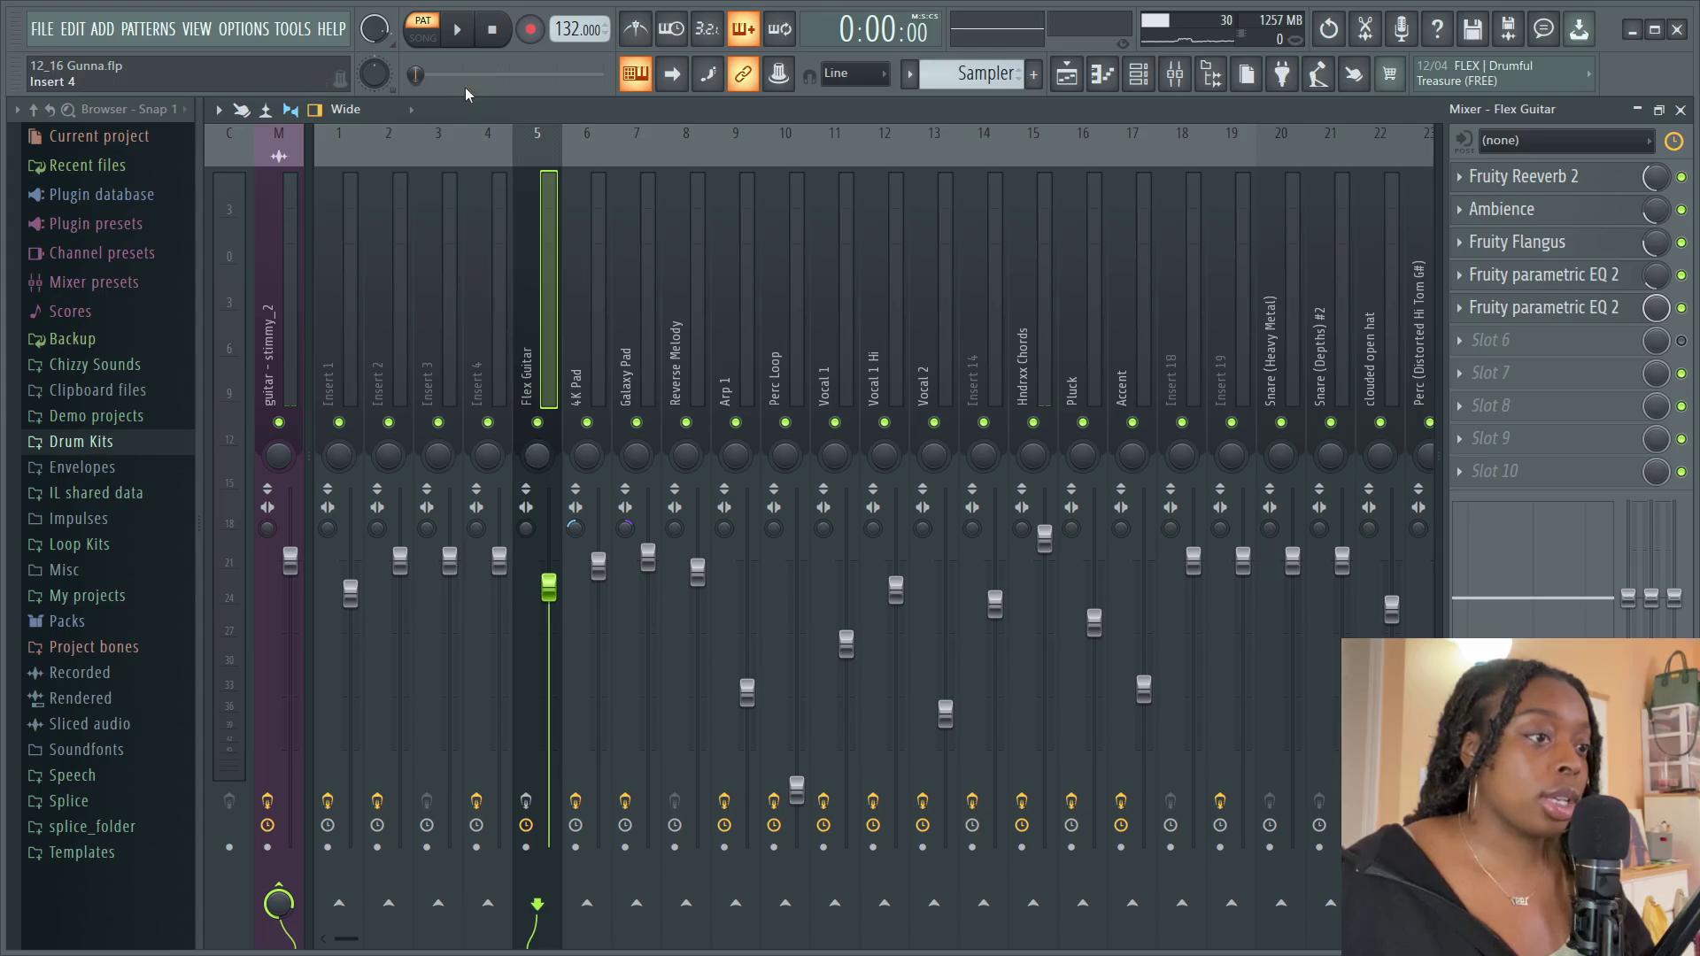
Play the chord pattern twice to audition the guitar through the Flex Guitar mixer track
left_click(456, 32)
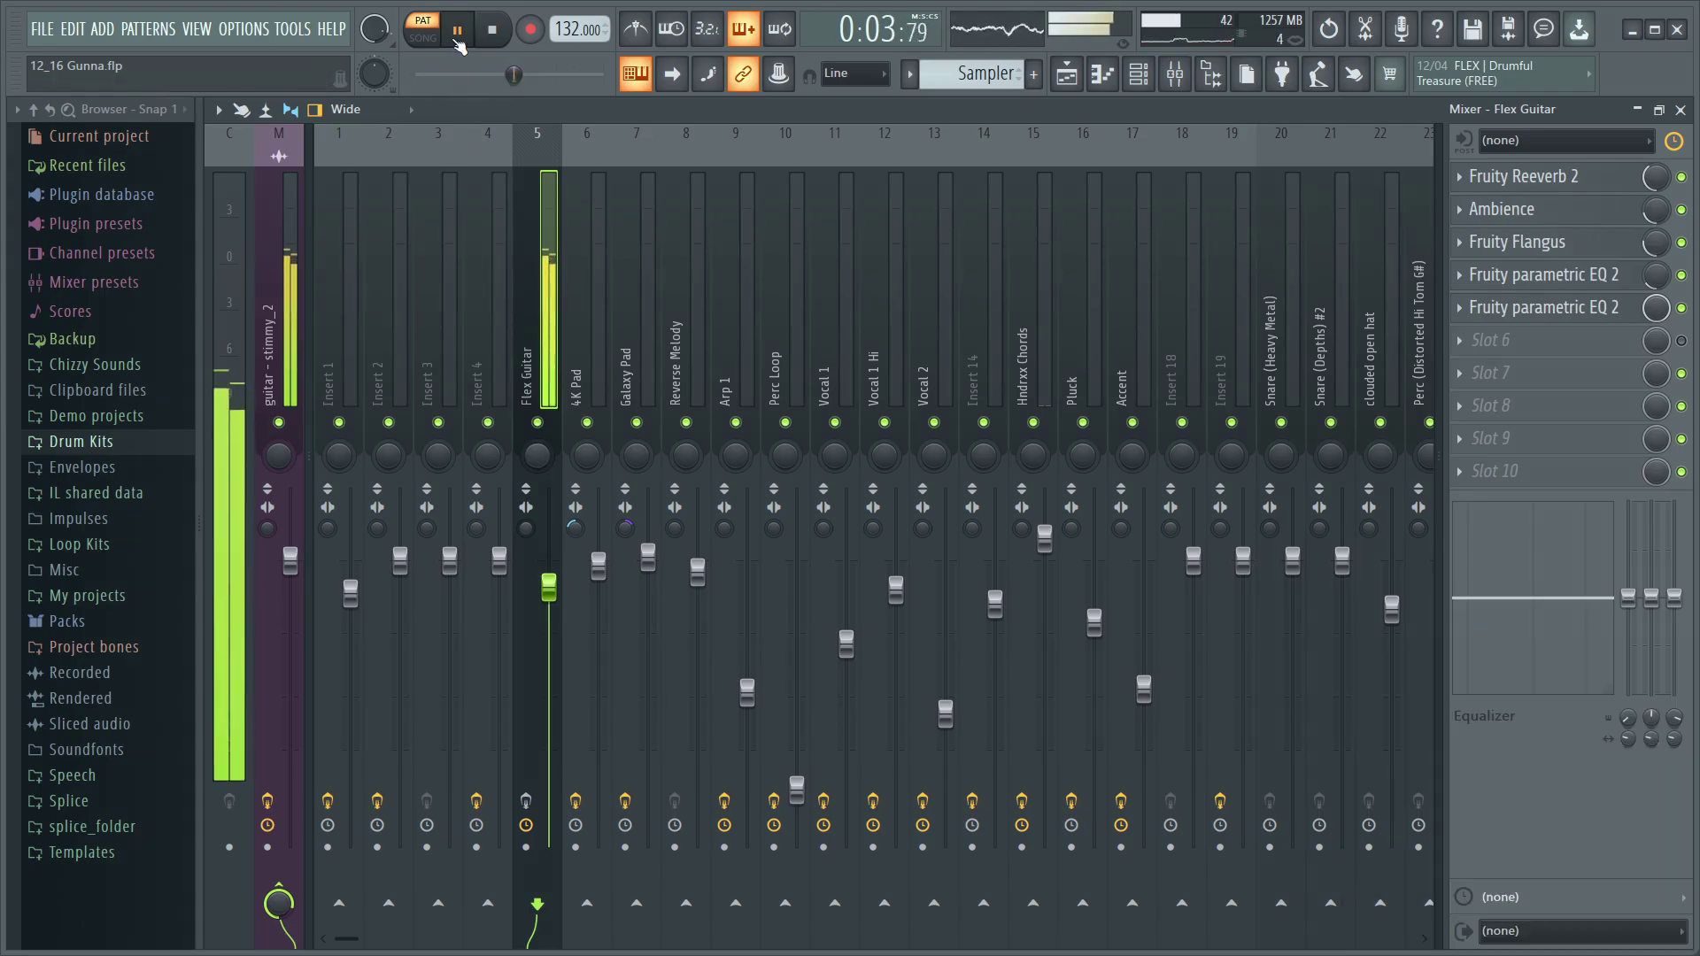
key("space")
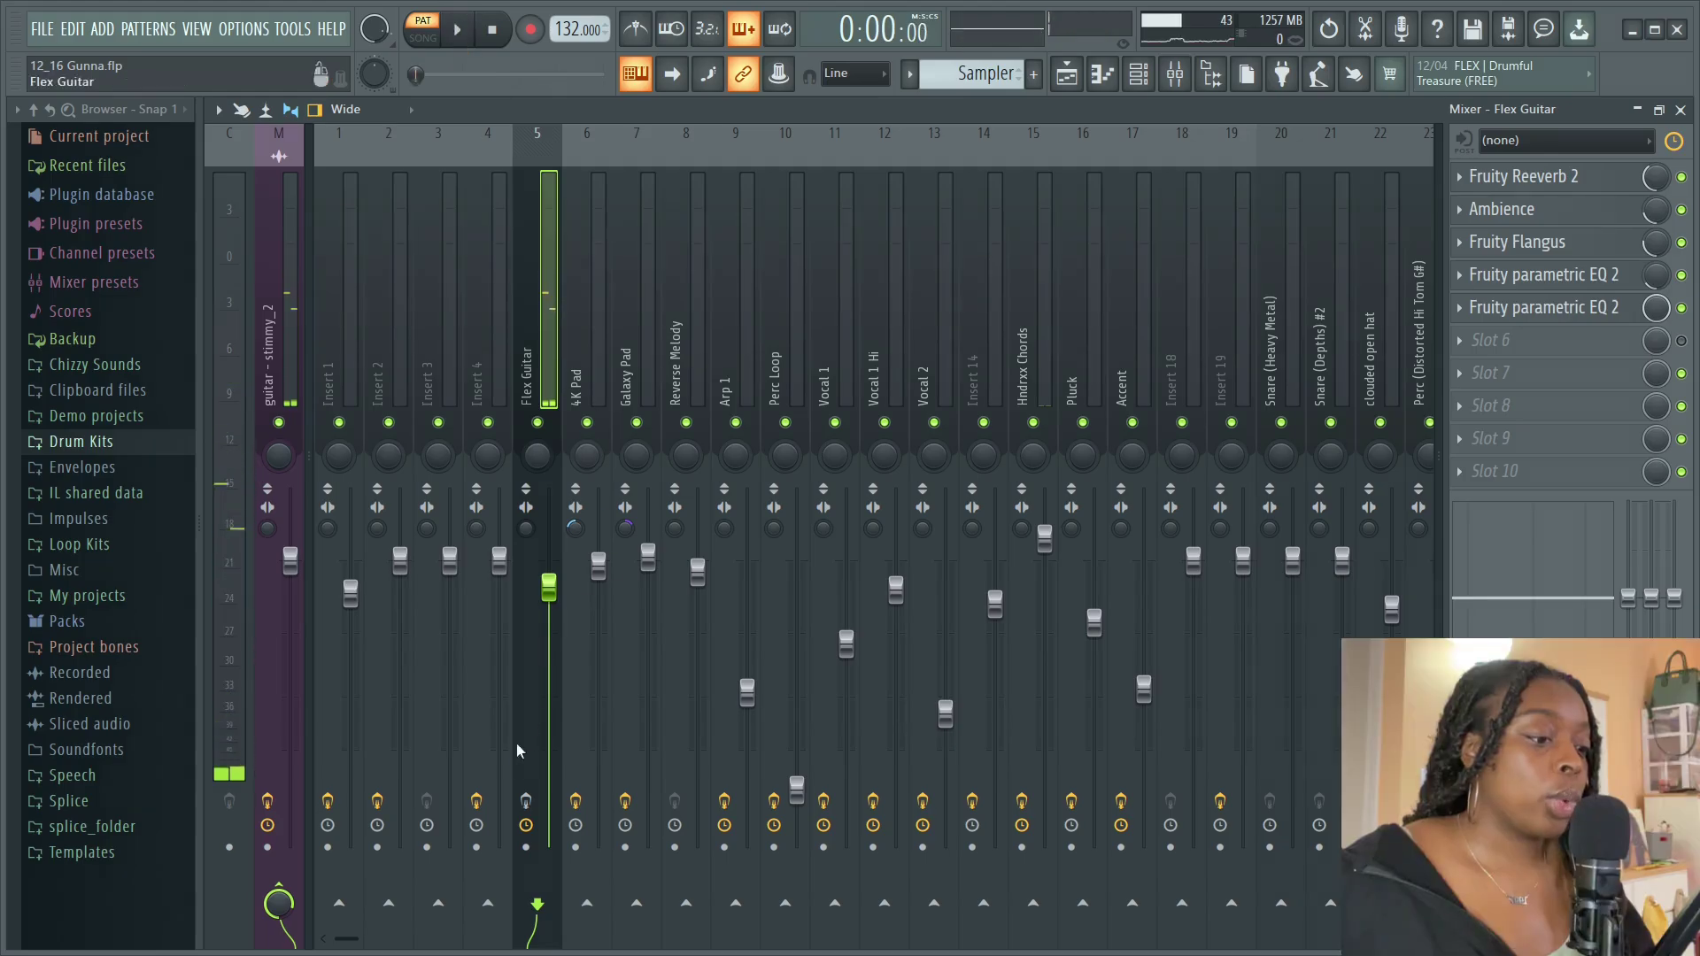
left_click(460, 30)
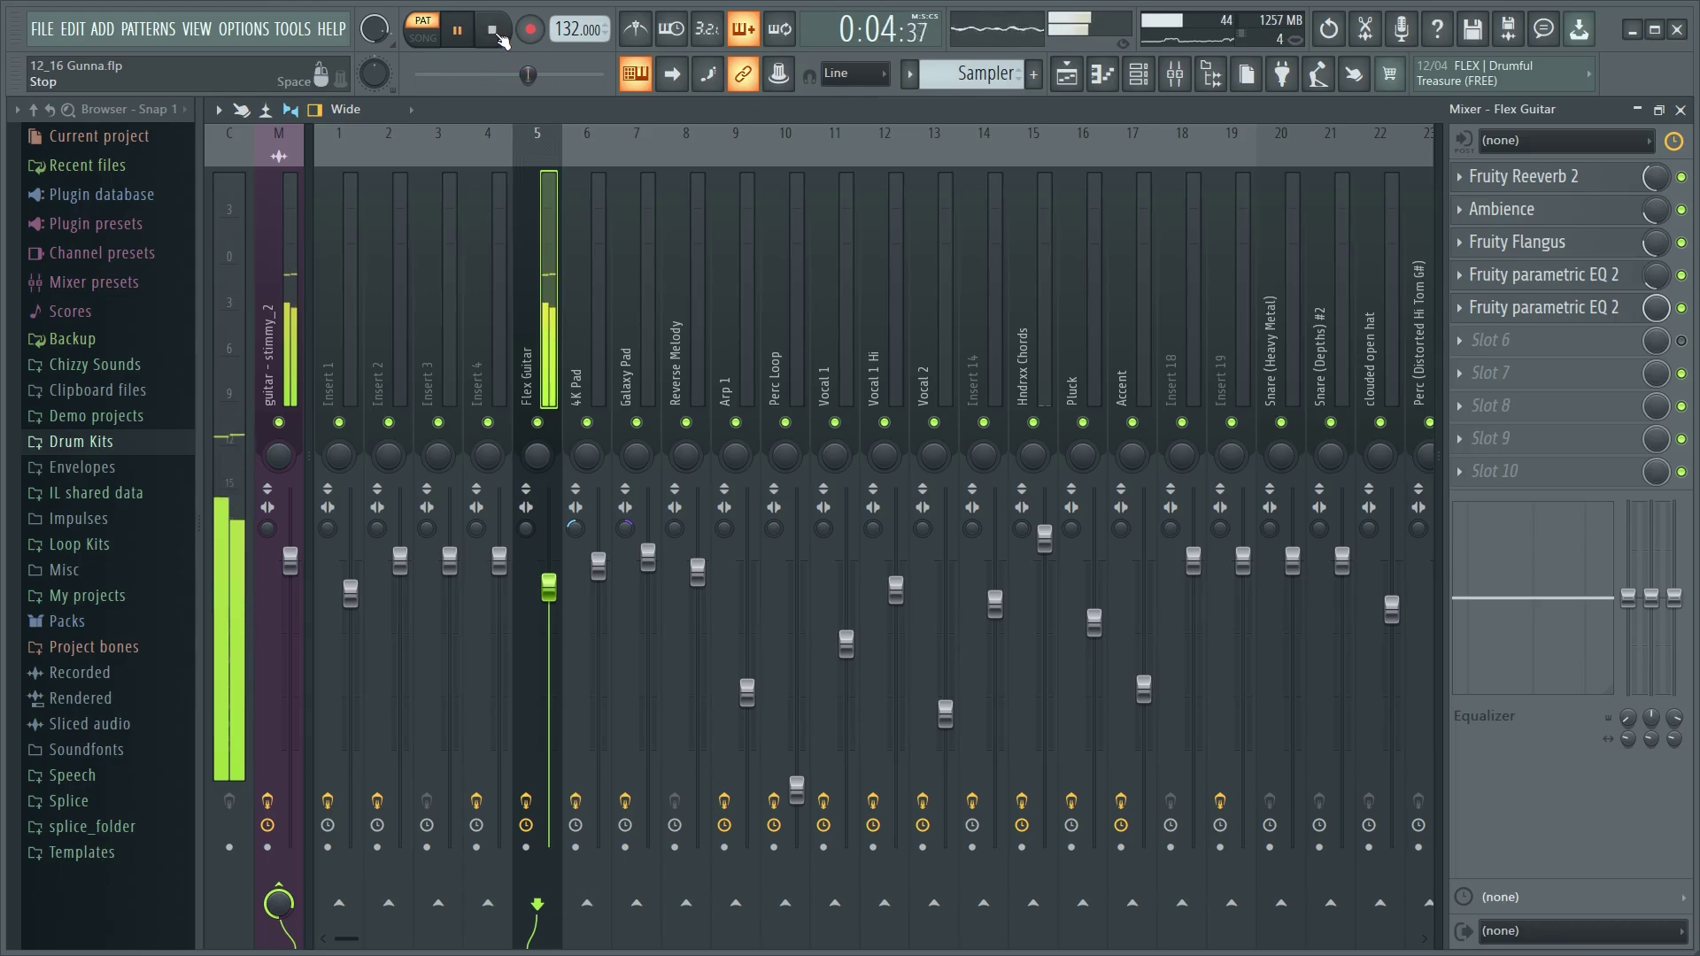
key("space")
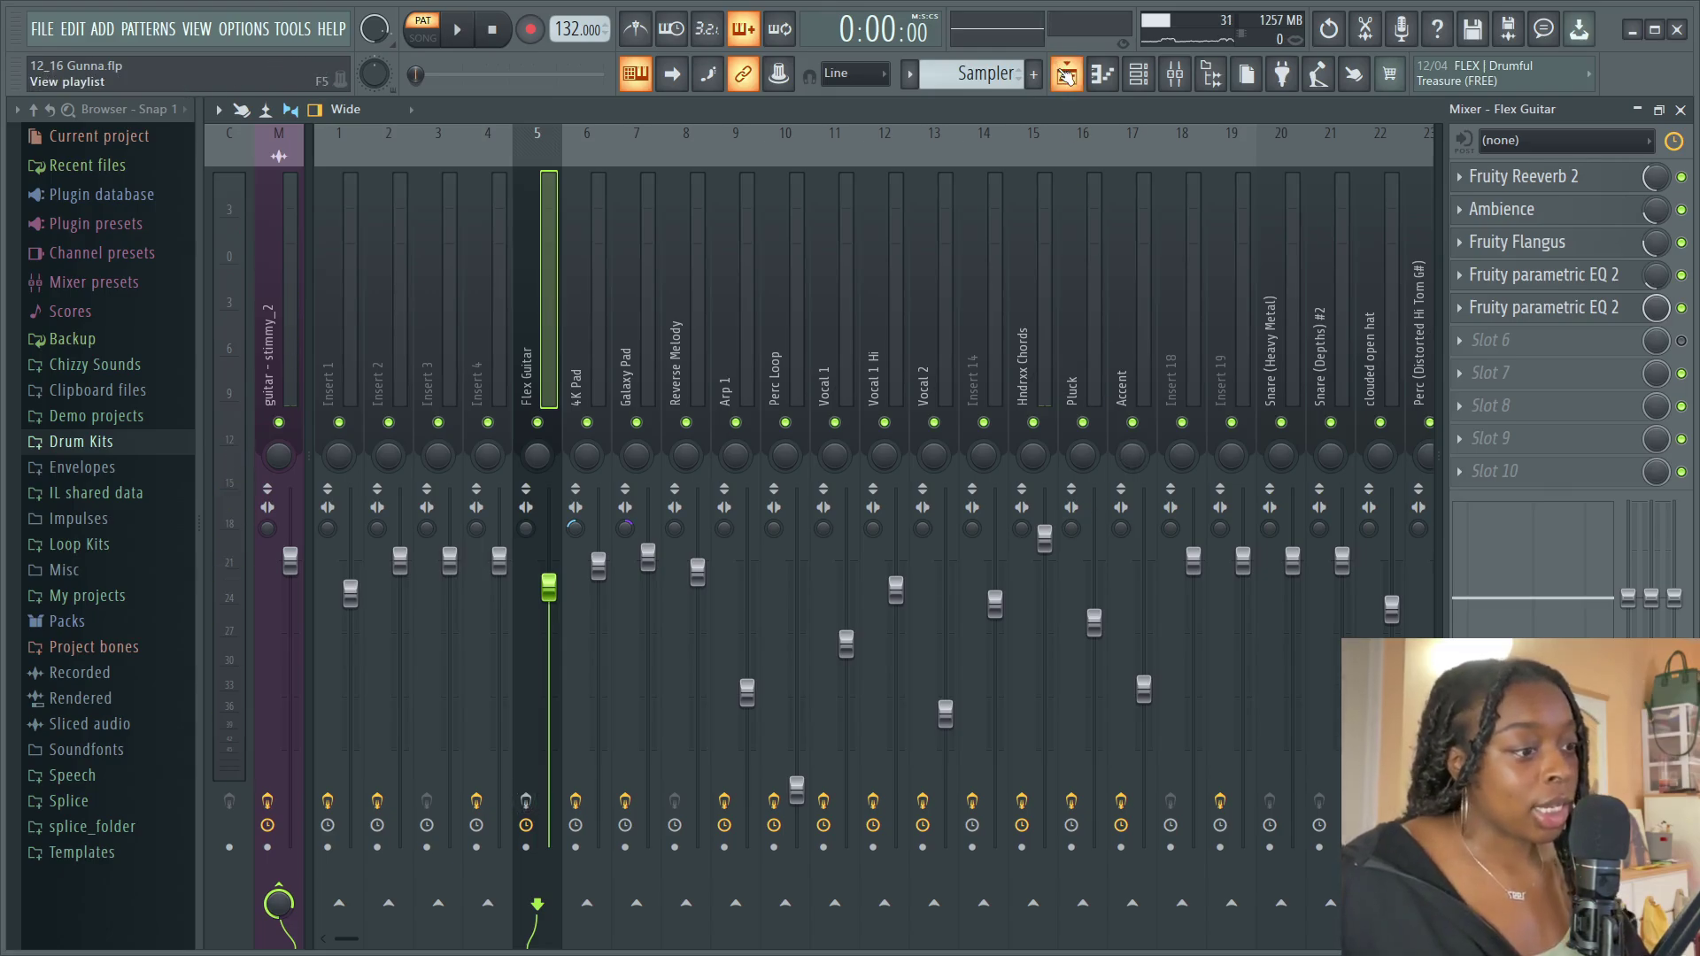
Open the Guitar - Dark Star Accoustic pattern from the playlist in the piano roll and play all its strummed notes
left_click(1067, 75)
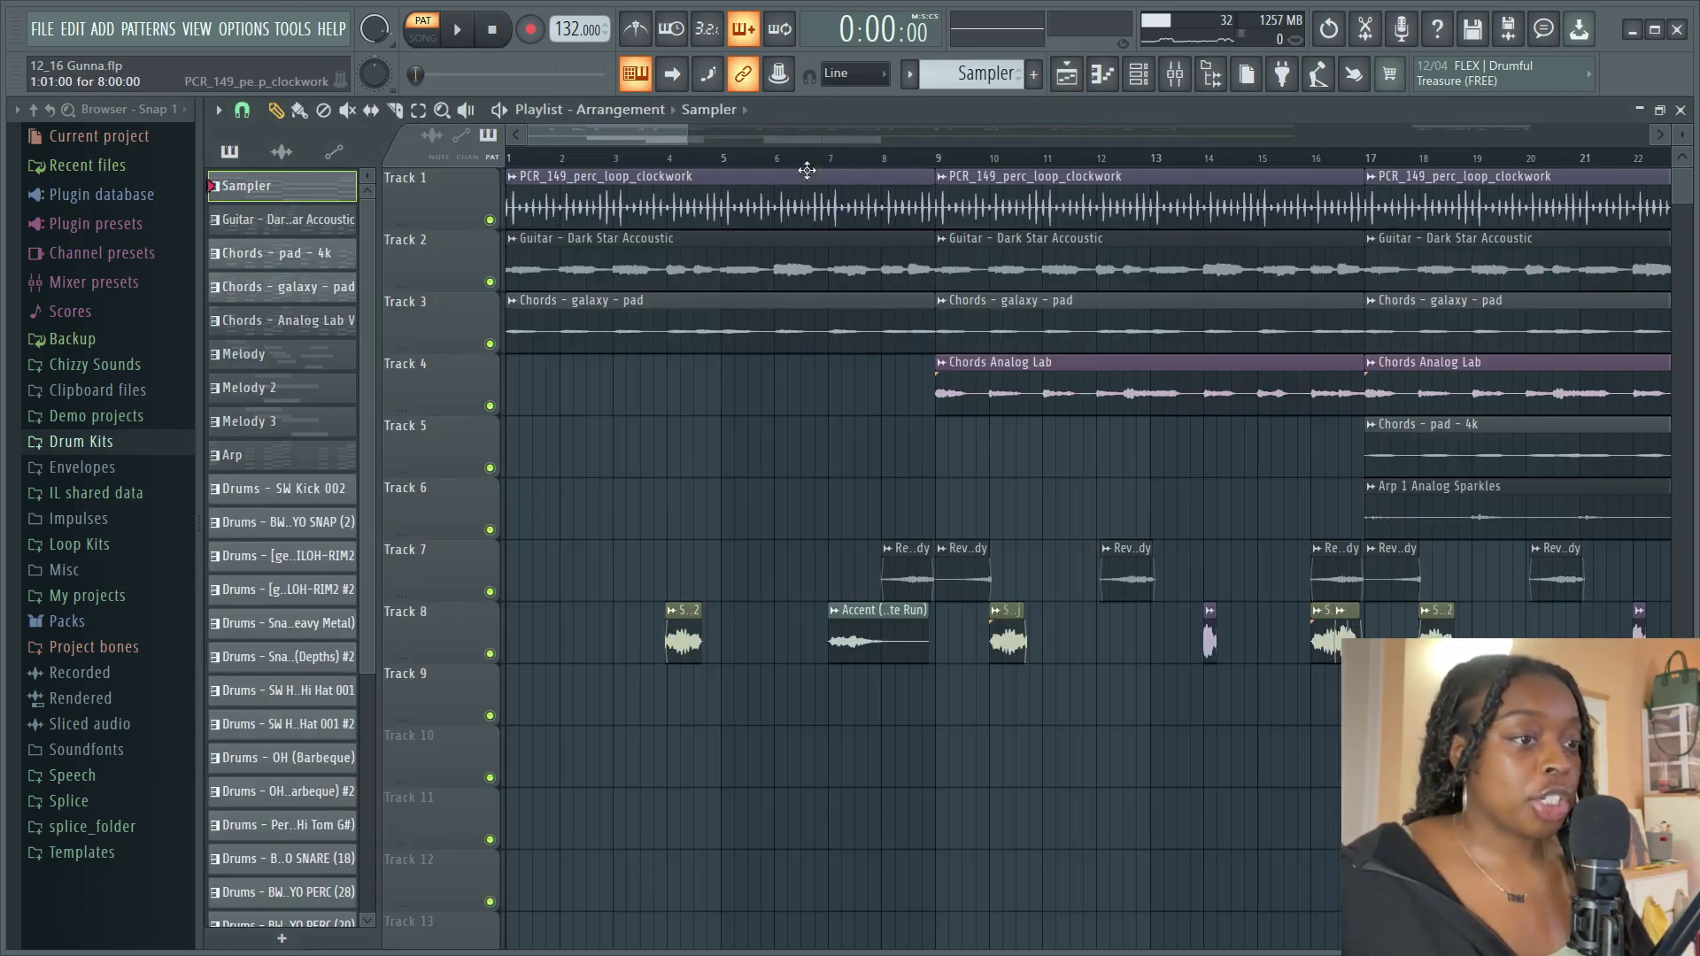
left_click(324, 234)
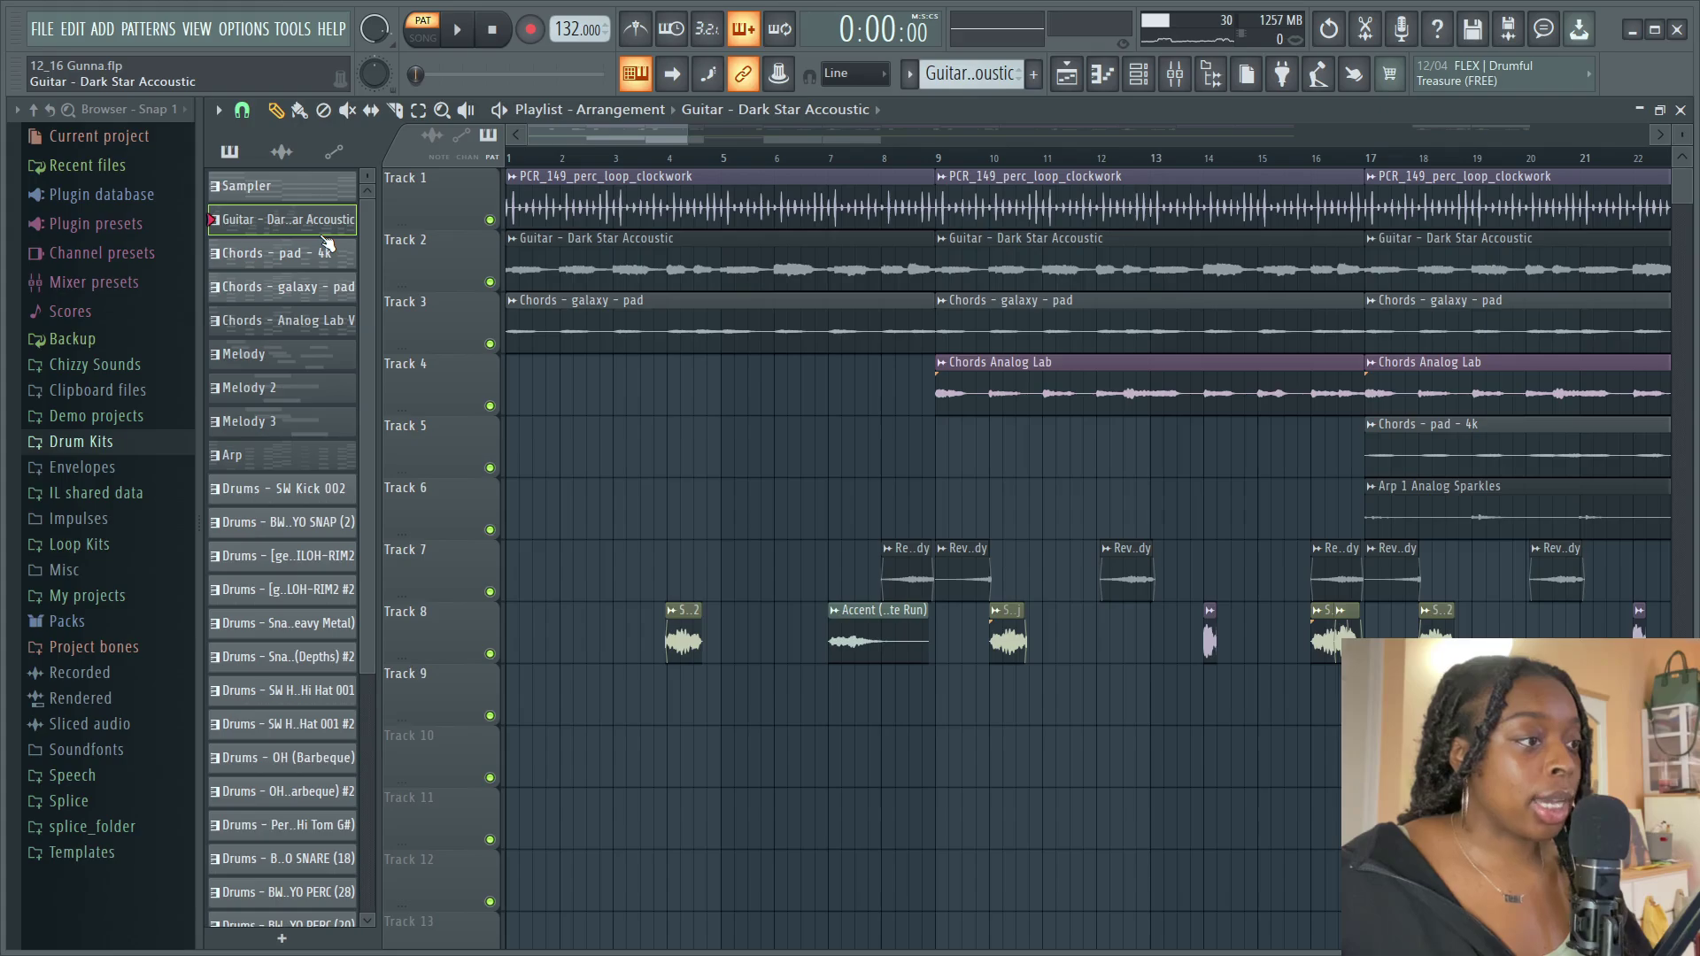
key("F7")
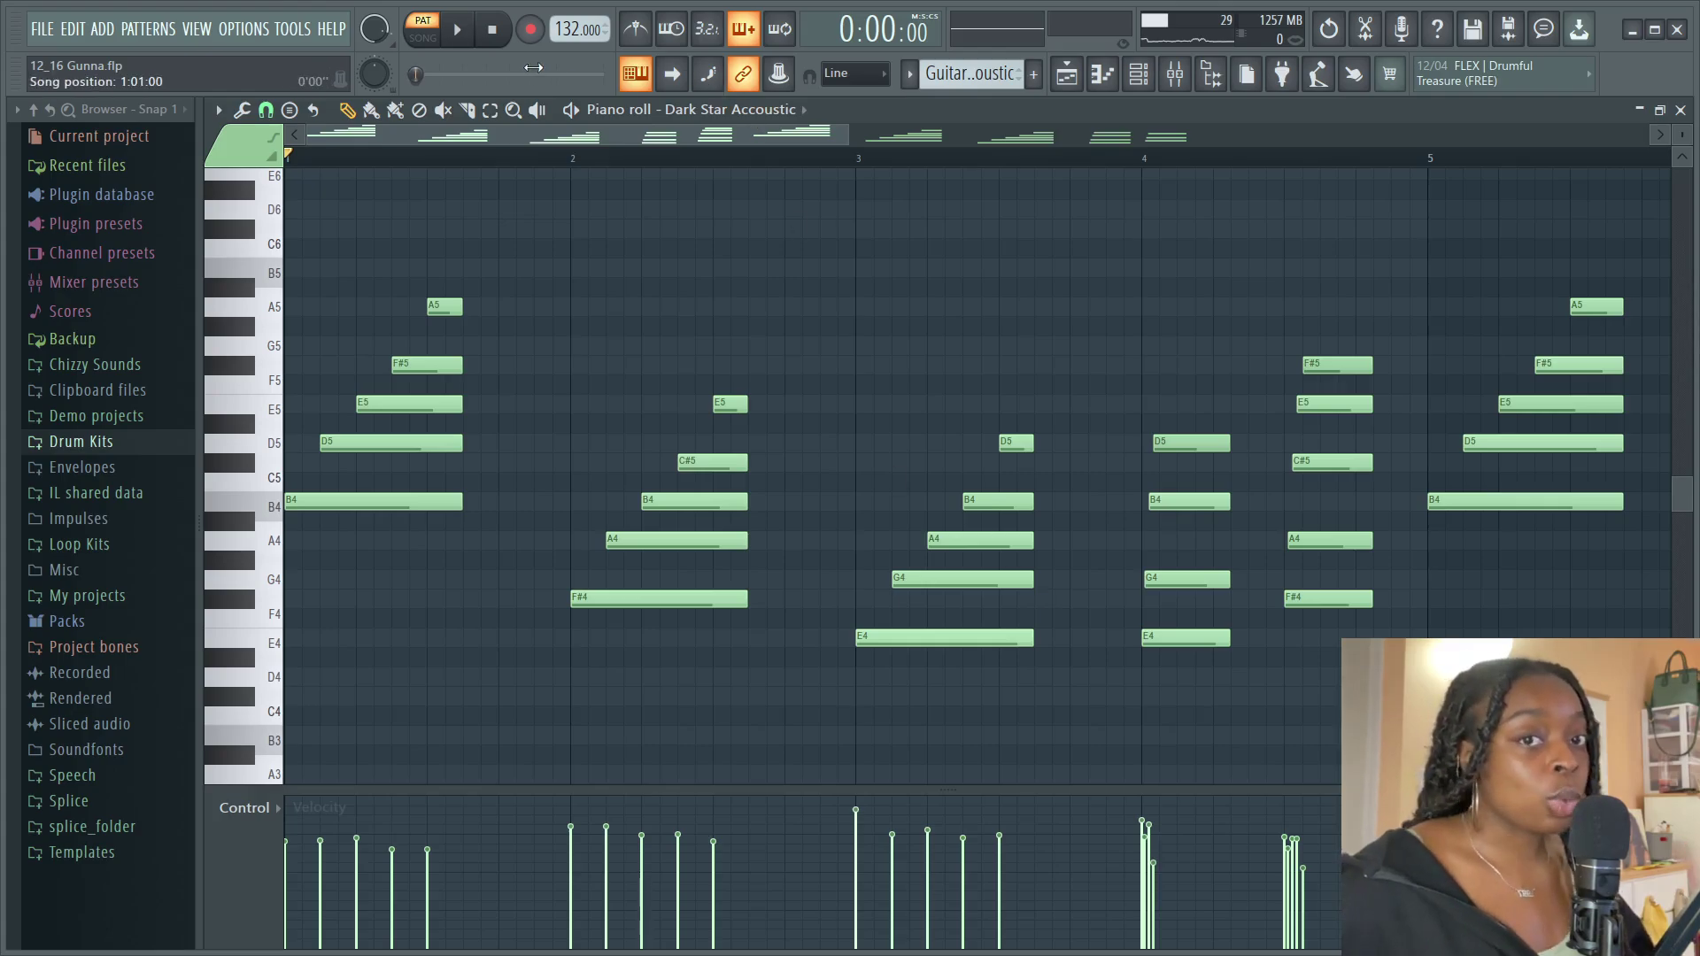
left_click(461, 35)
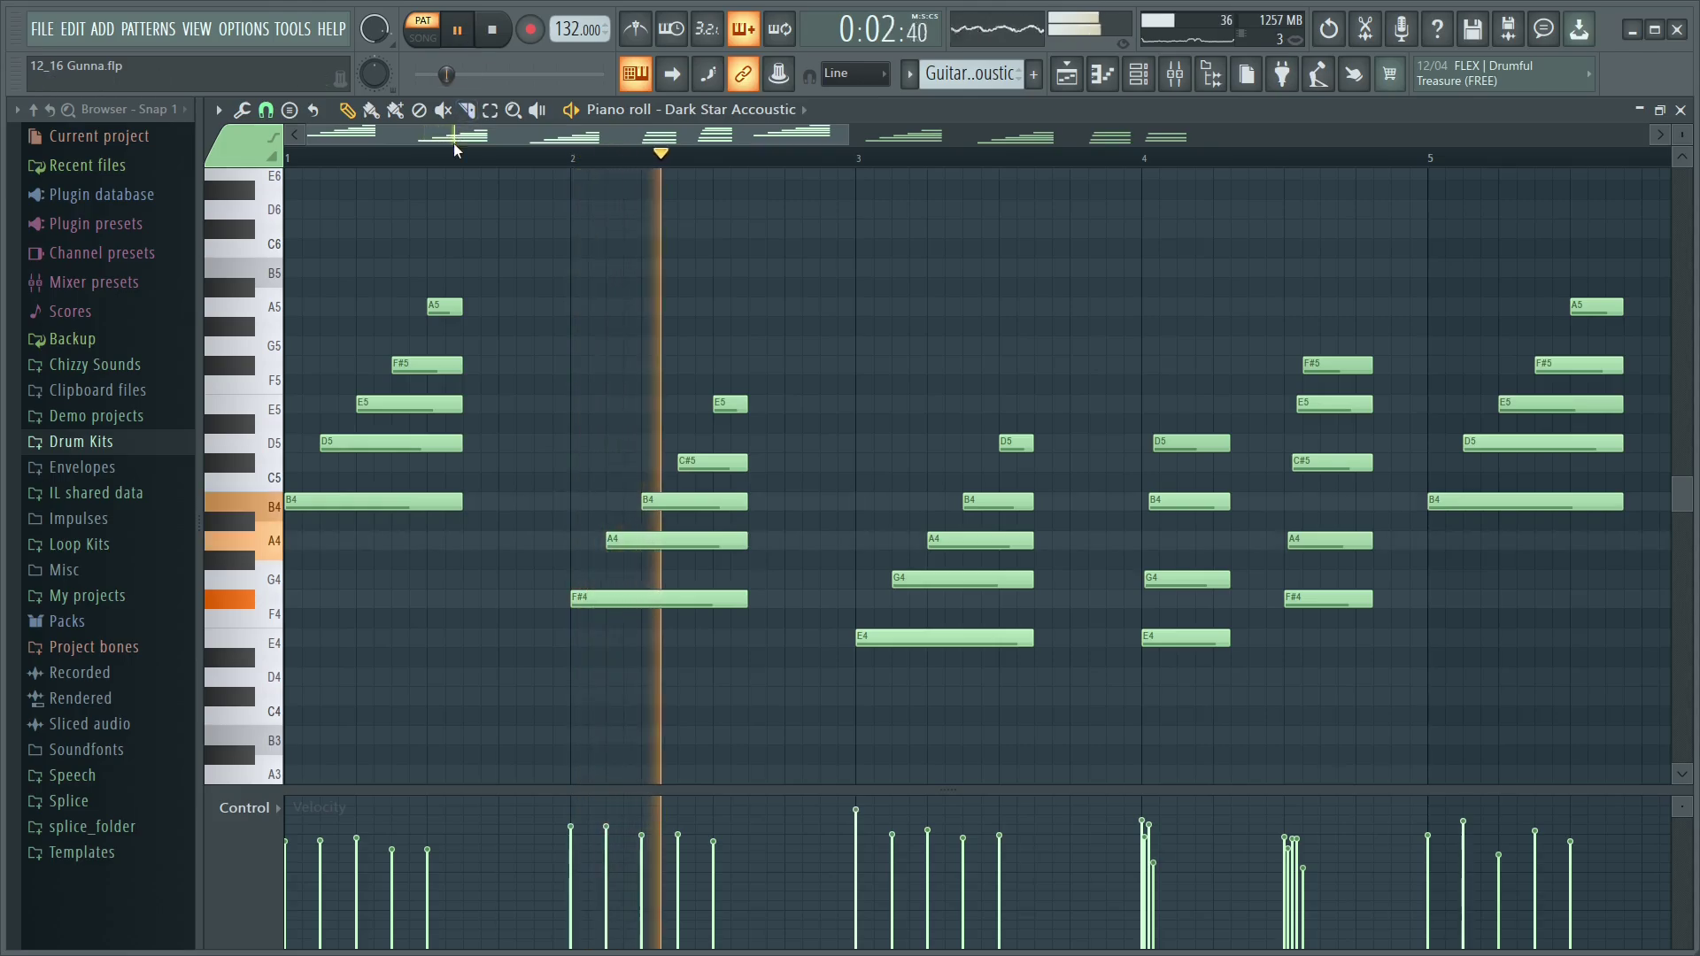
scroll(457, 157, "down", 1)
scroll(457, 157, "down", 2)
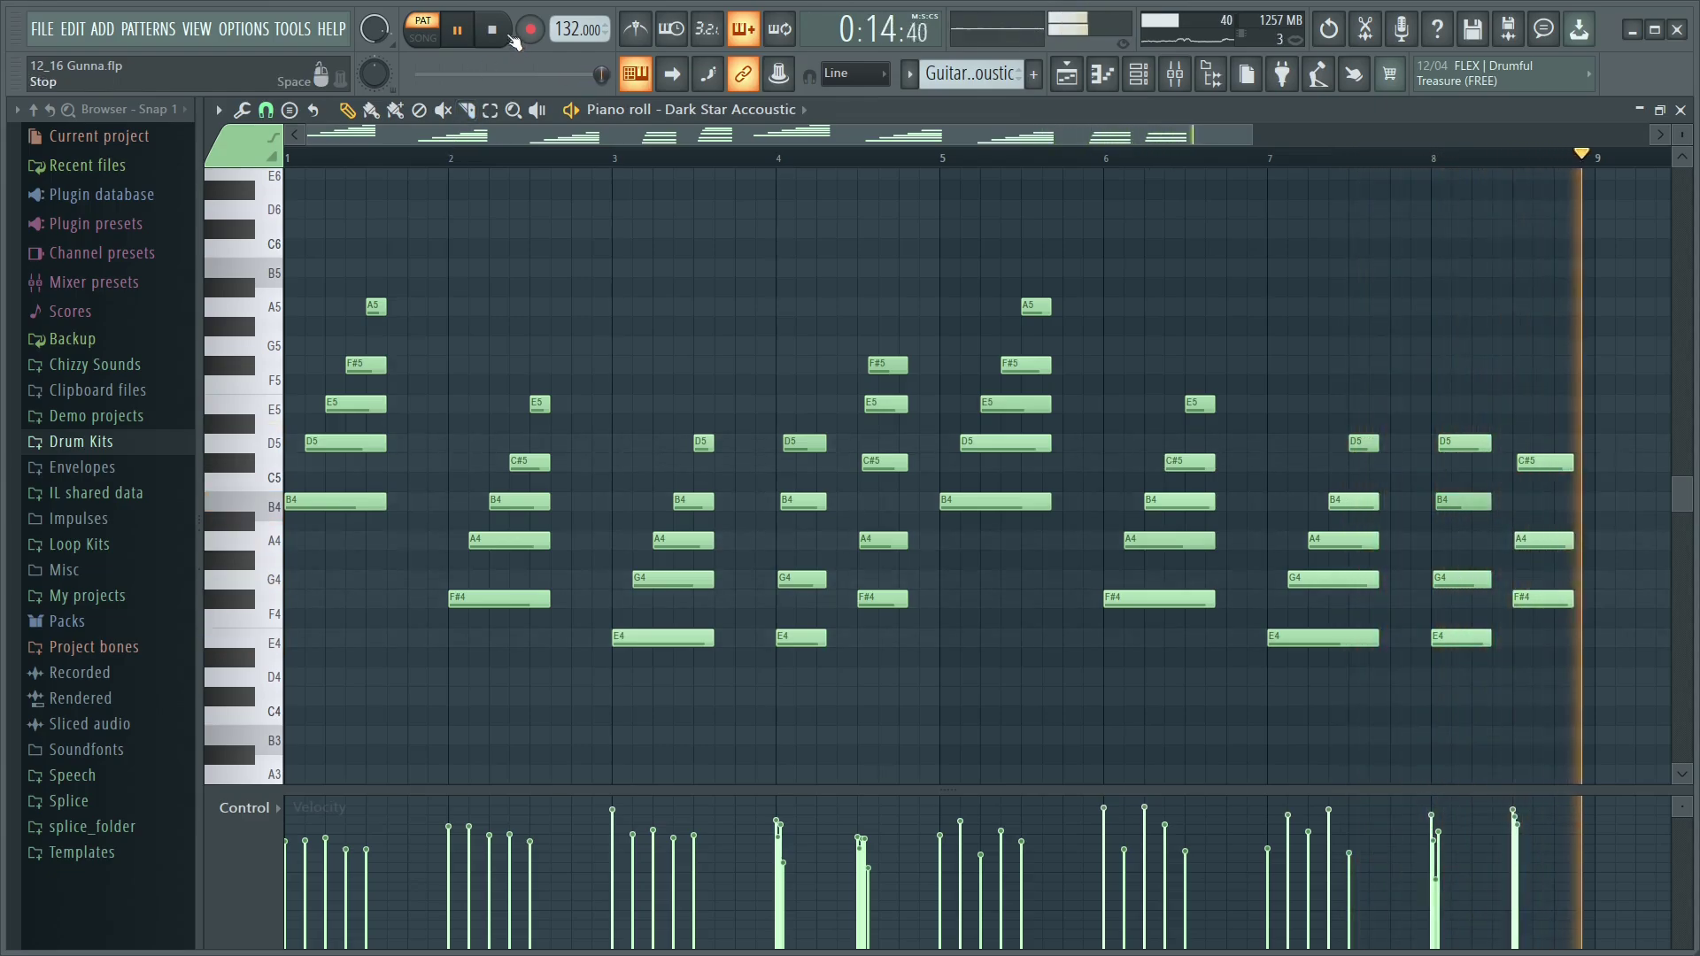
key("space")
scroll(431, 164, "up", 1)
scroll(389, 156, "up", 1)
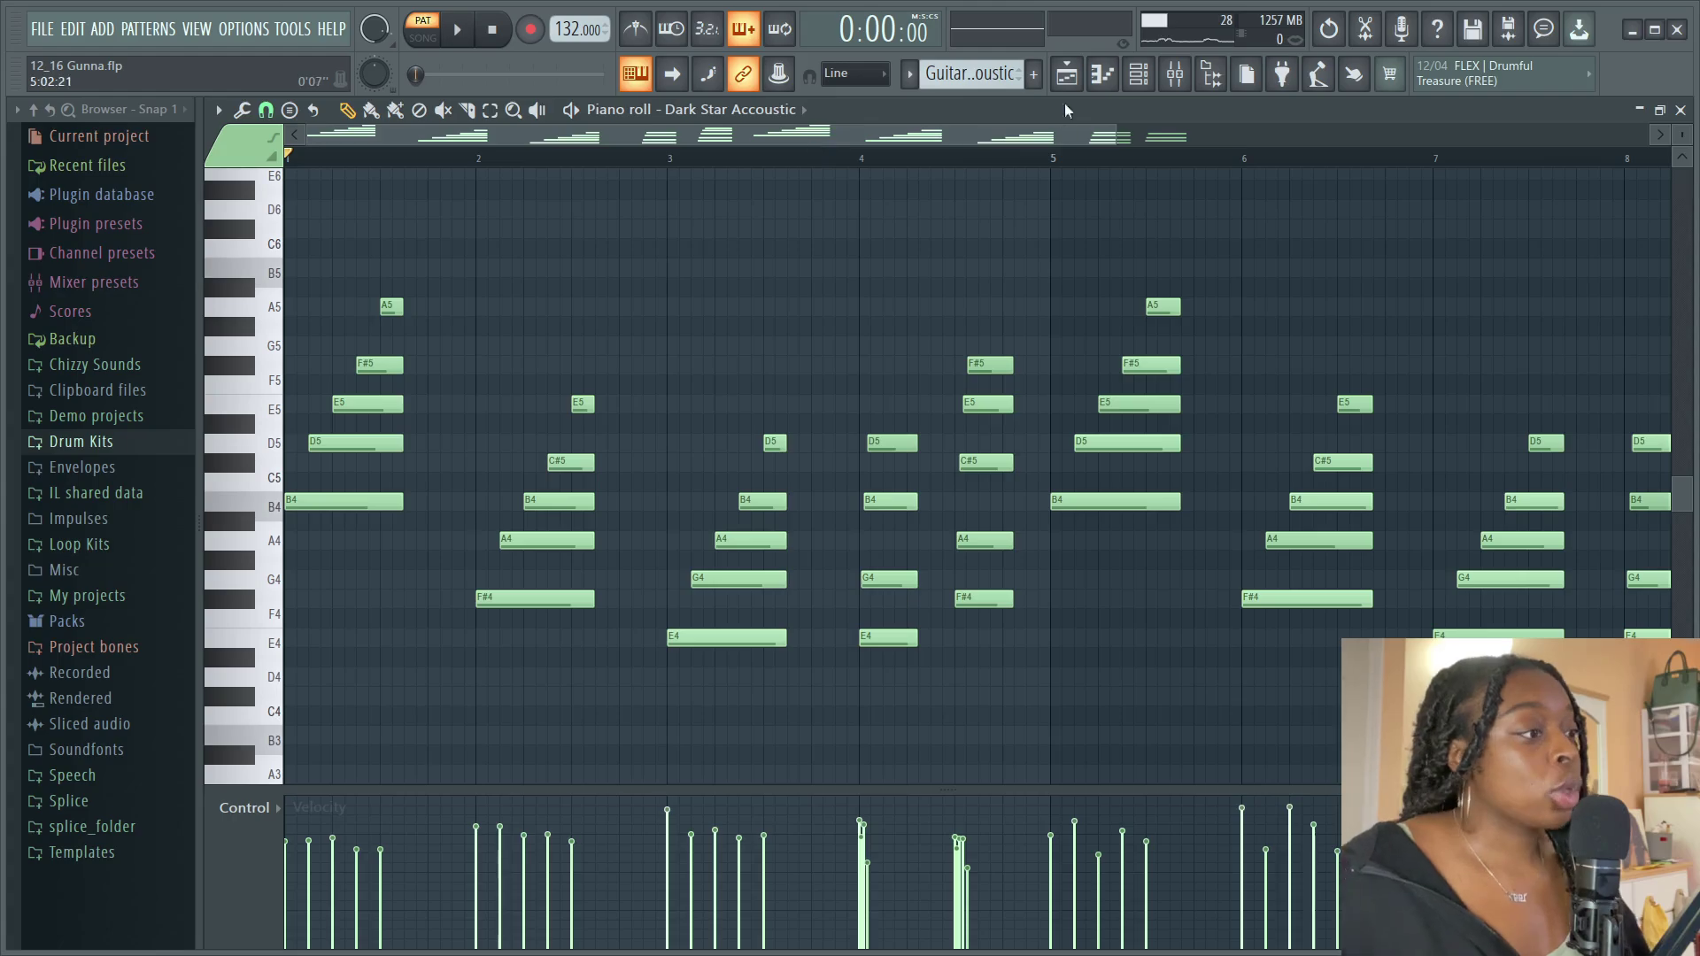
Open the Chords - pad - 4k pattern from the playlist in the piano roll and play its chords
left_click(1067, 76)
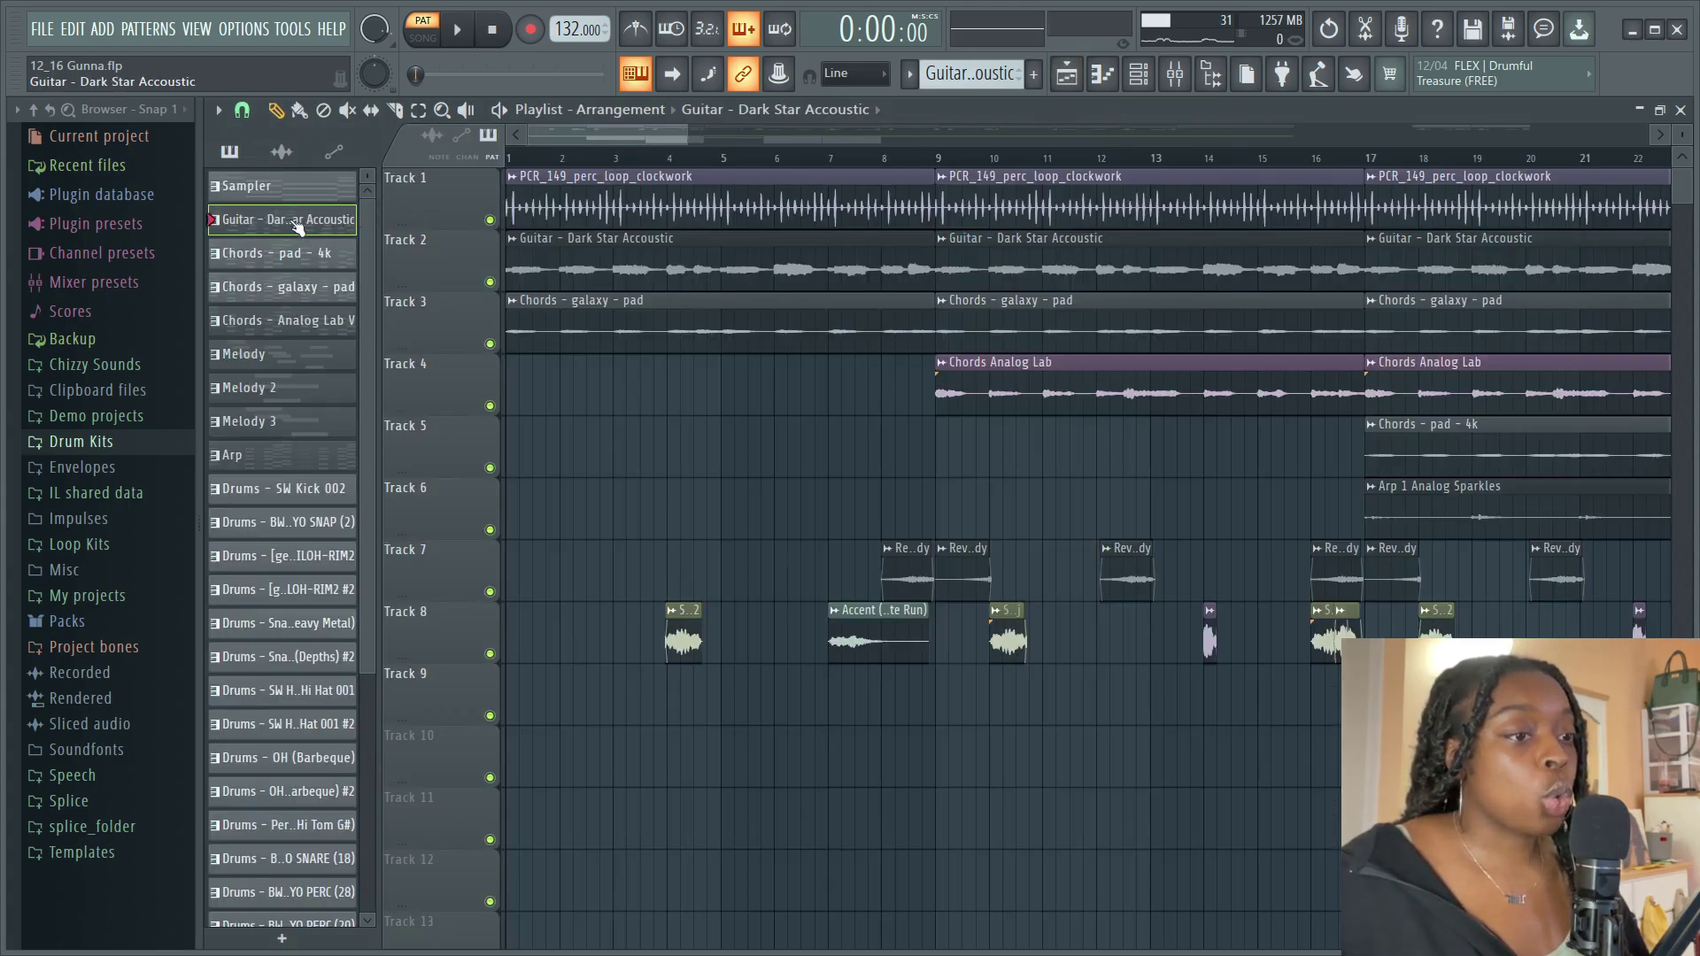
left_click(333, 268)
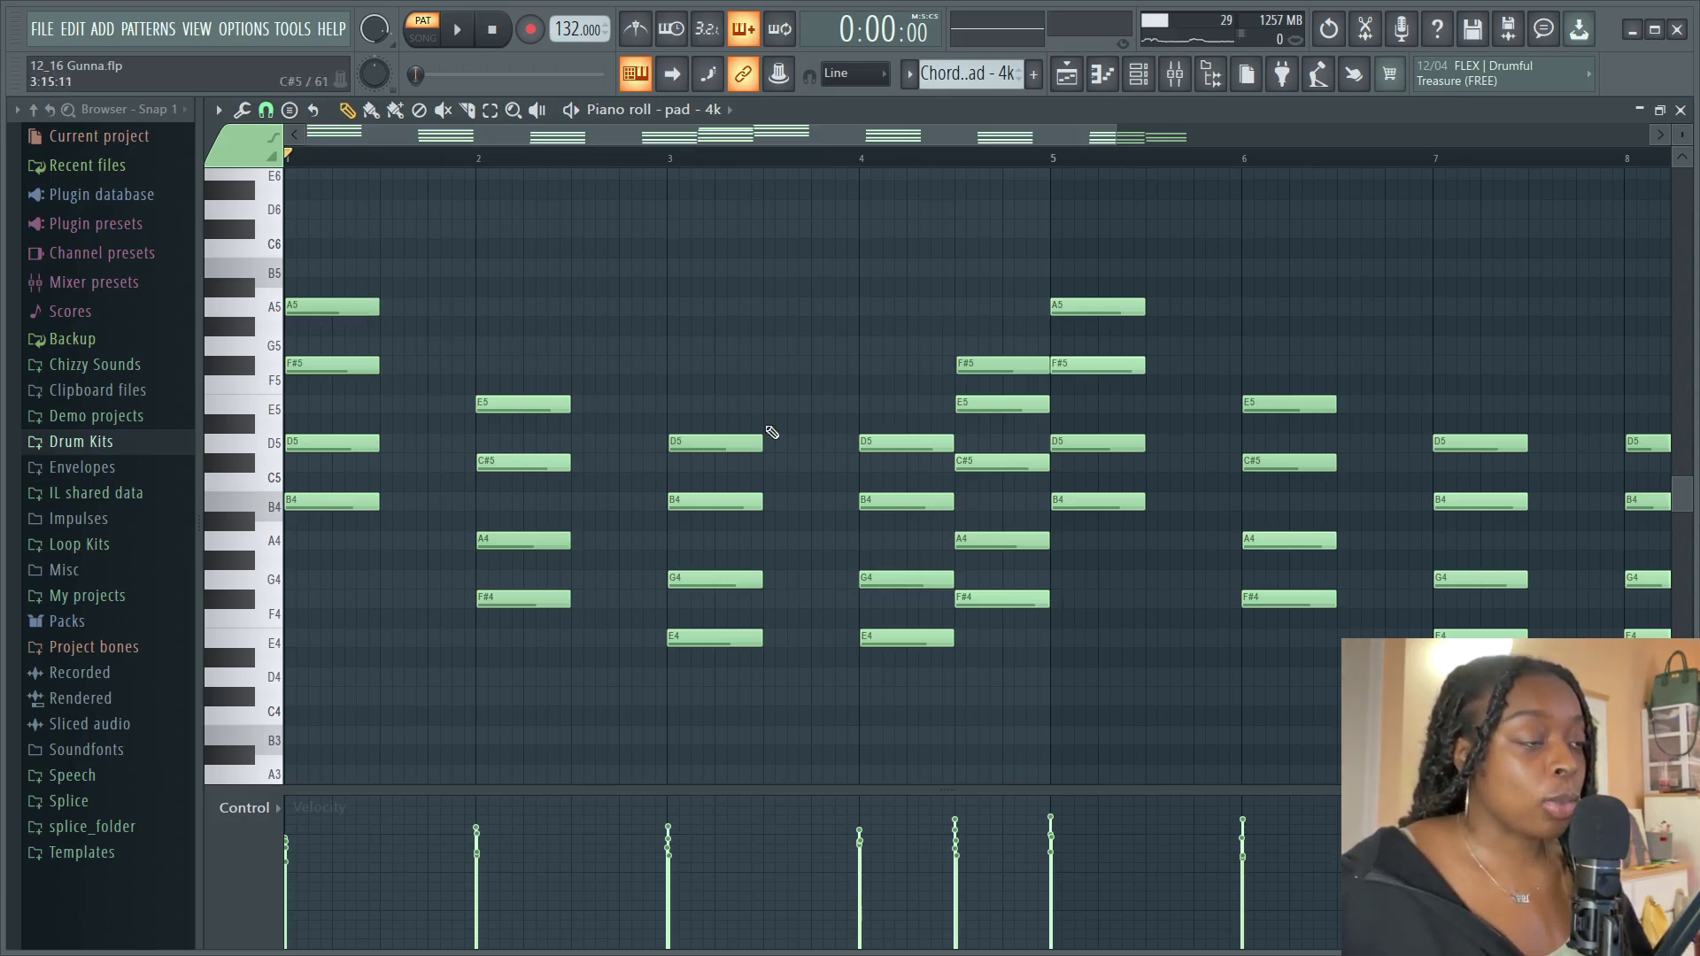
left_click(455, 34)
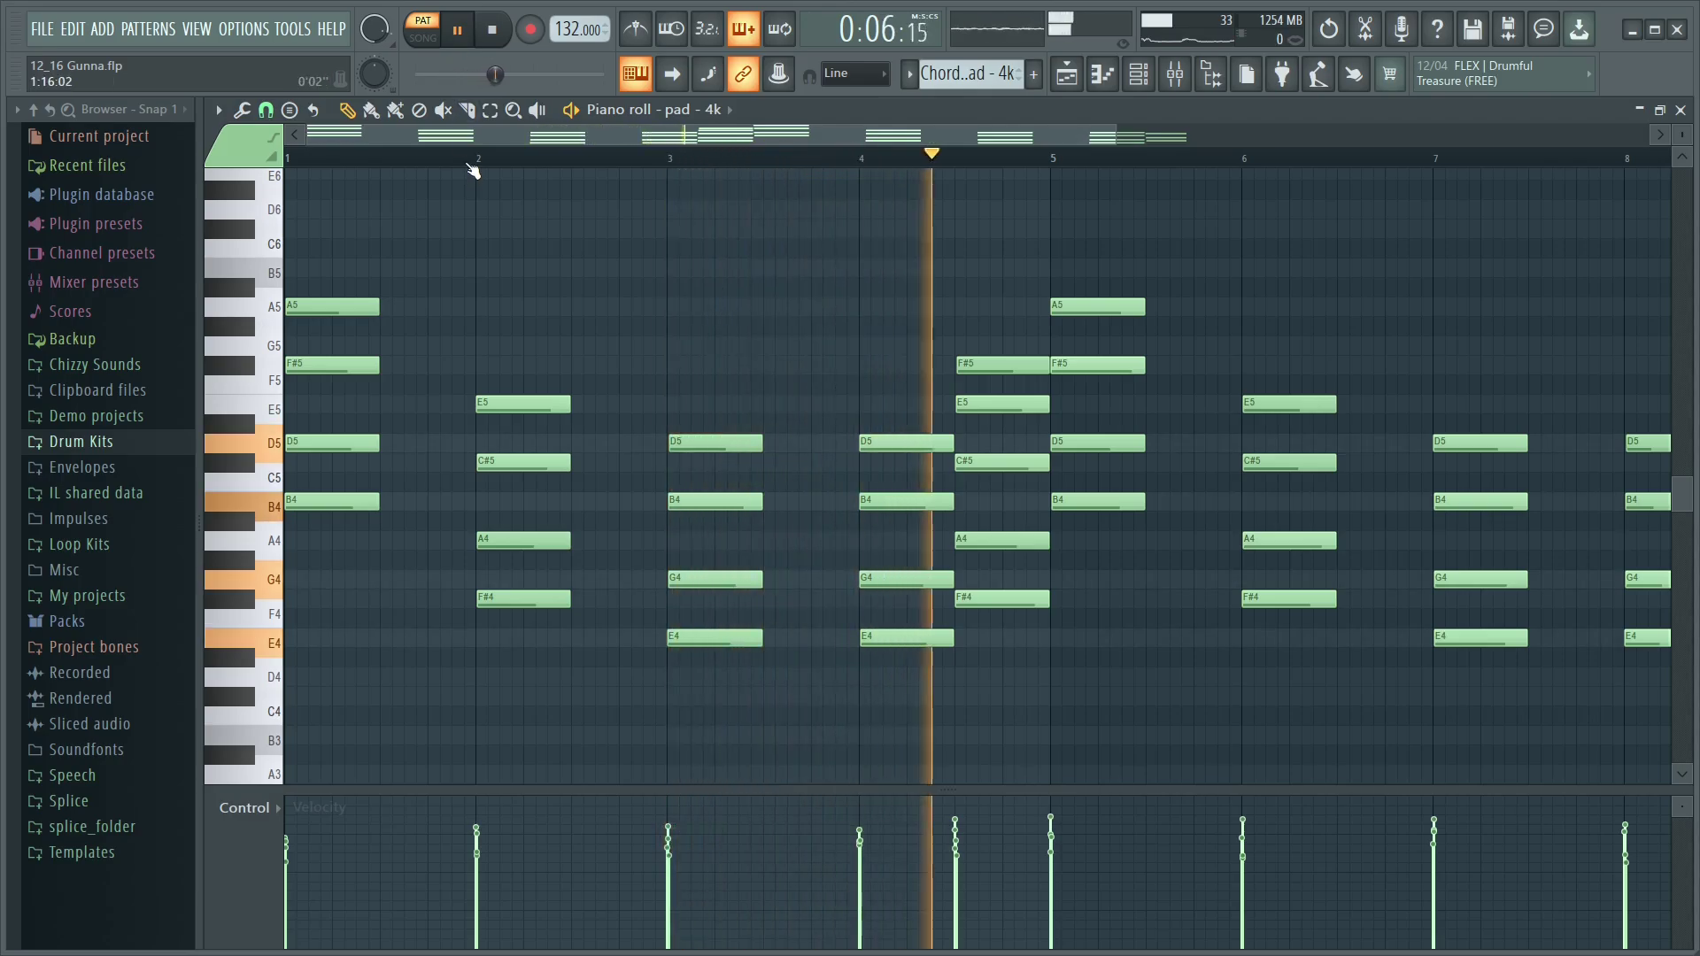
scroll(473, 170, "down", 1)
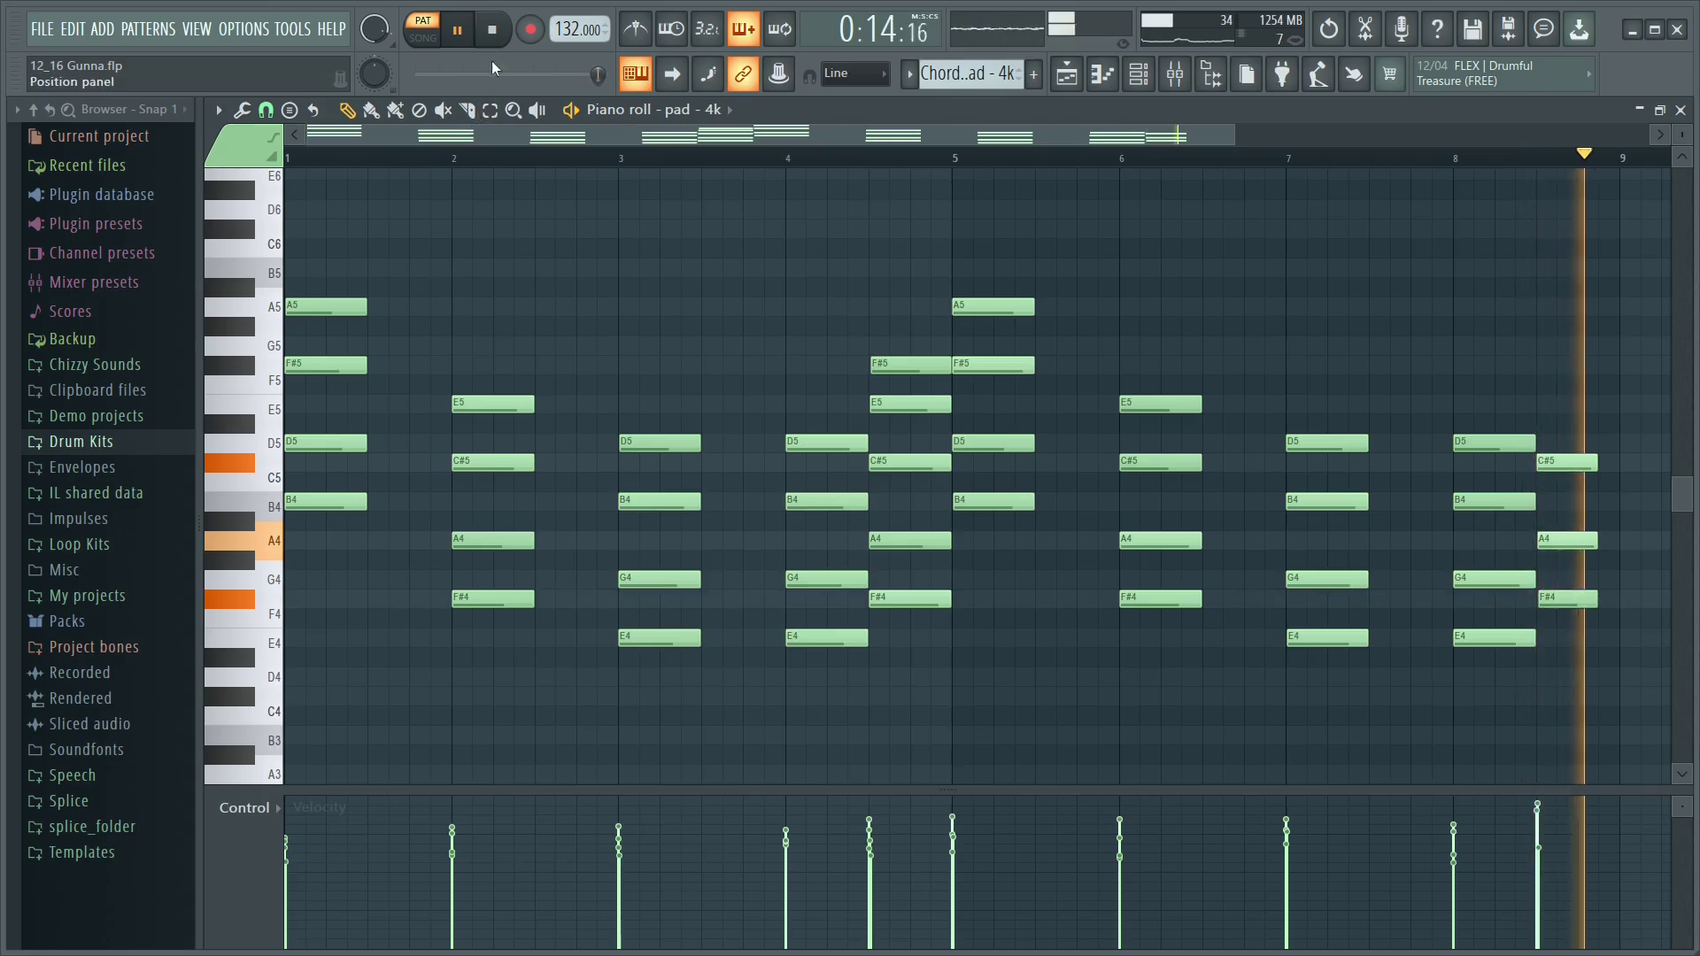
left_click(492, 30)
Inspect the pad - 4k channel's volume envelope and the Fruity parametric EQ 2 and Fruity Reeverb 2 effects on the 4K Pad mixer track
left_click(1142, 74)
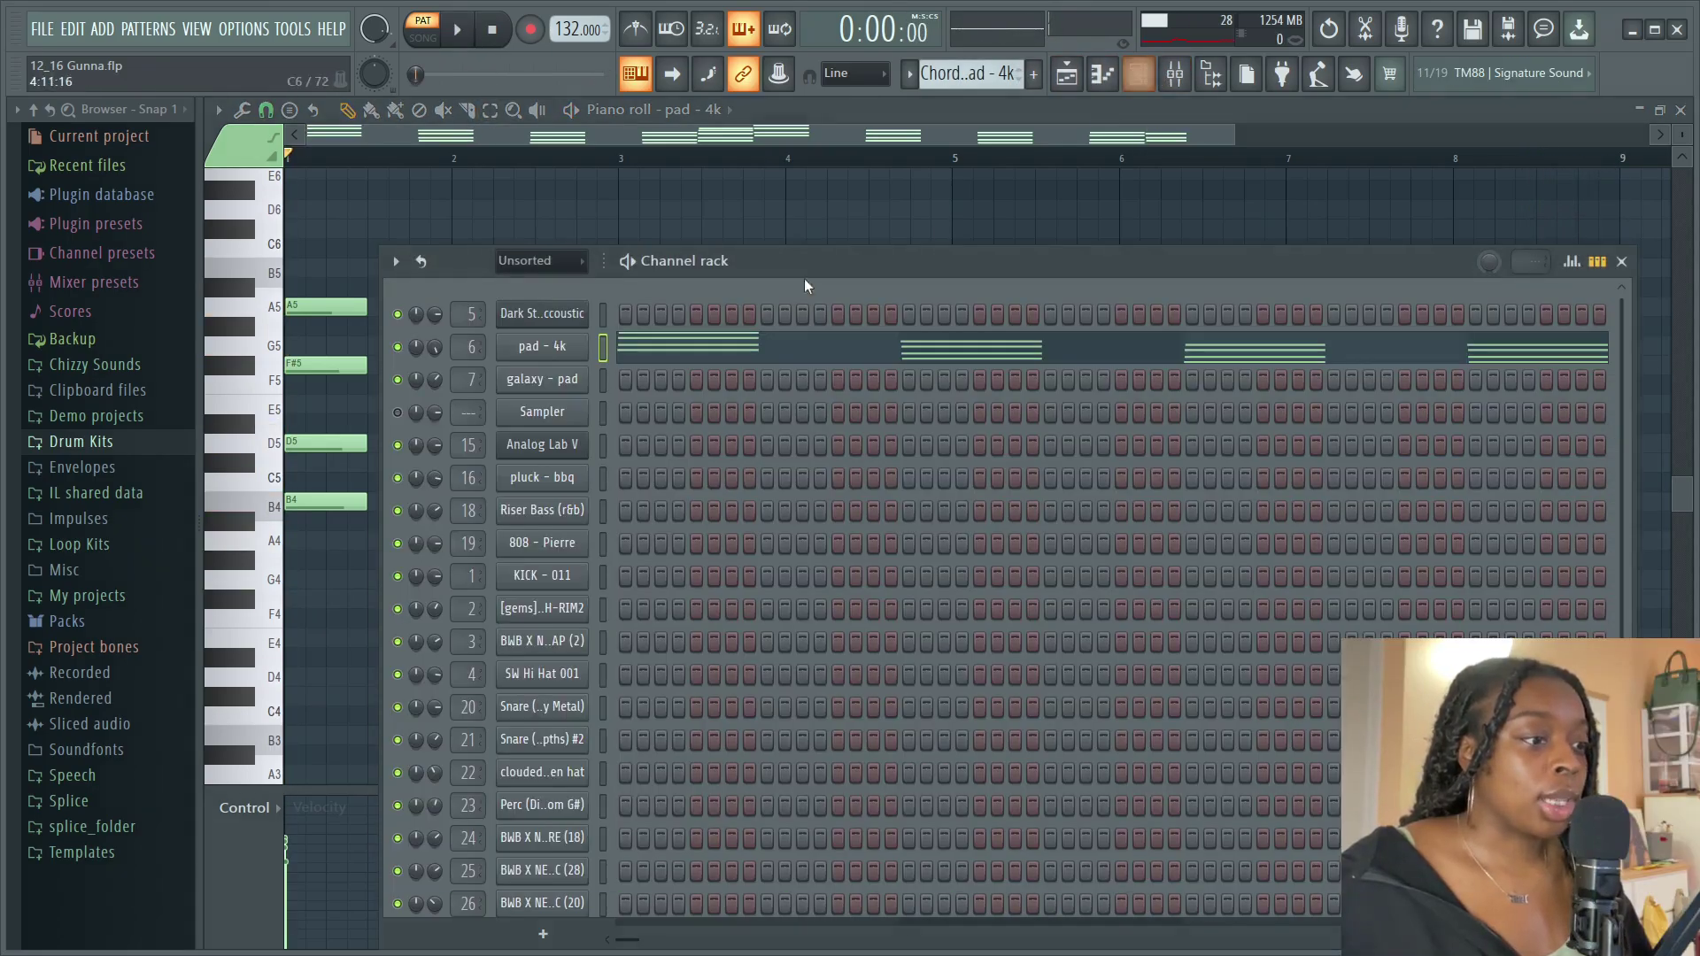
left_click(563, 351)
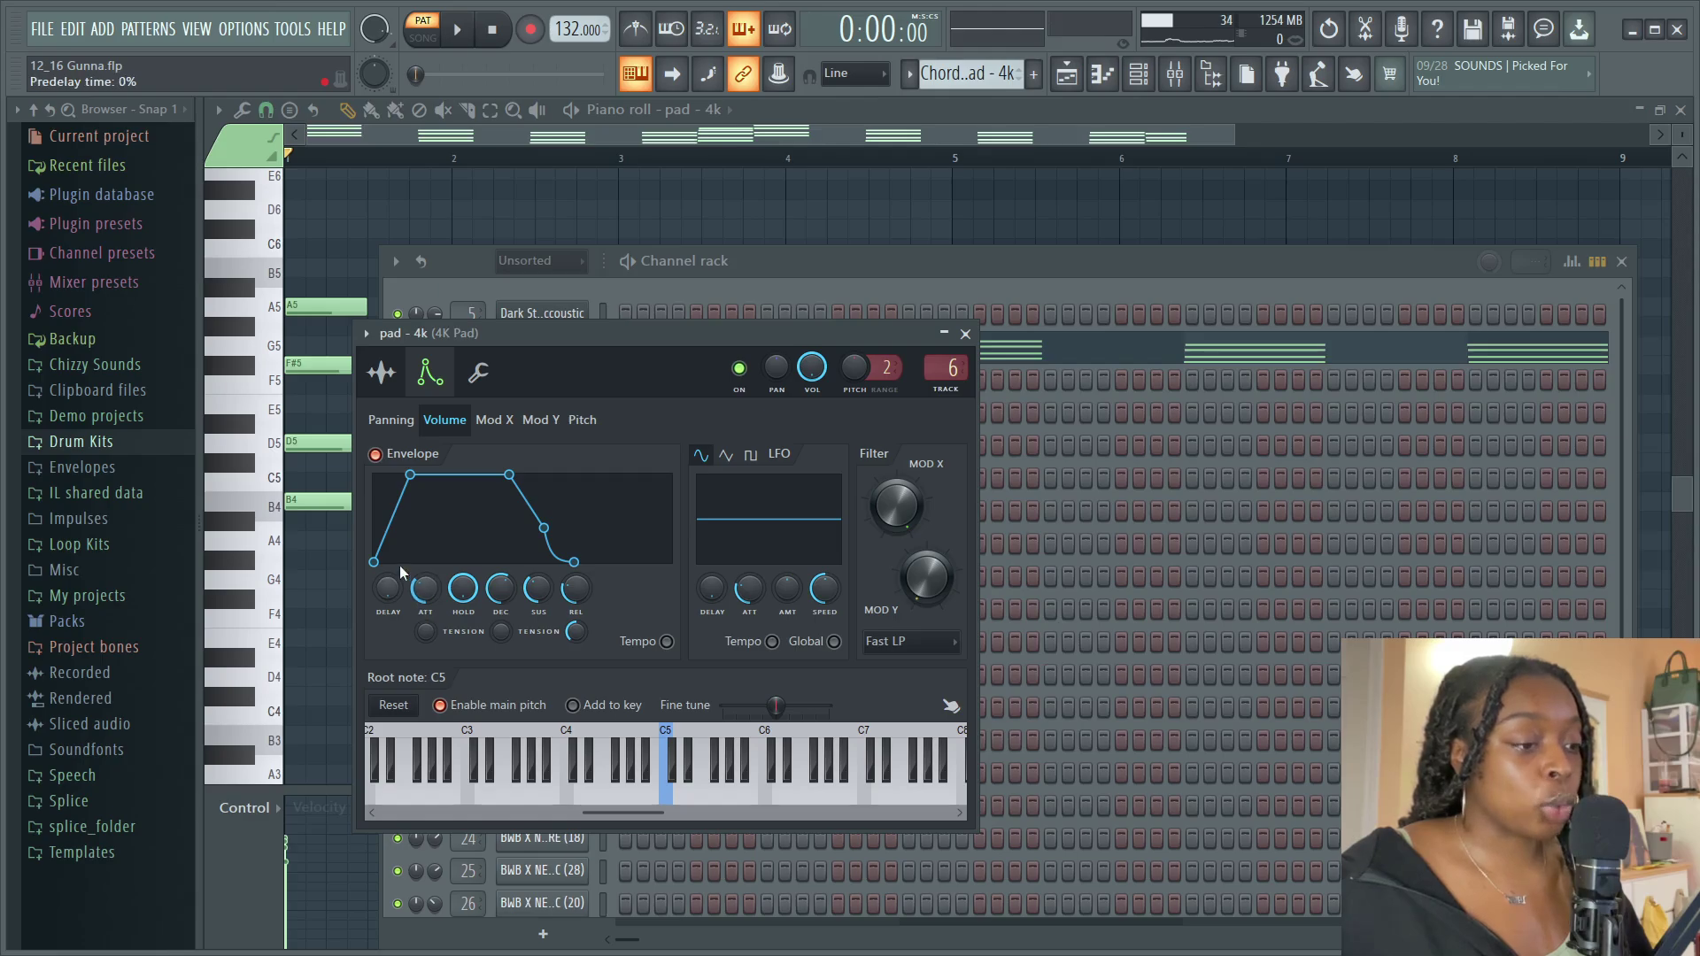
key("F9")
left_click(1512, 178)
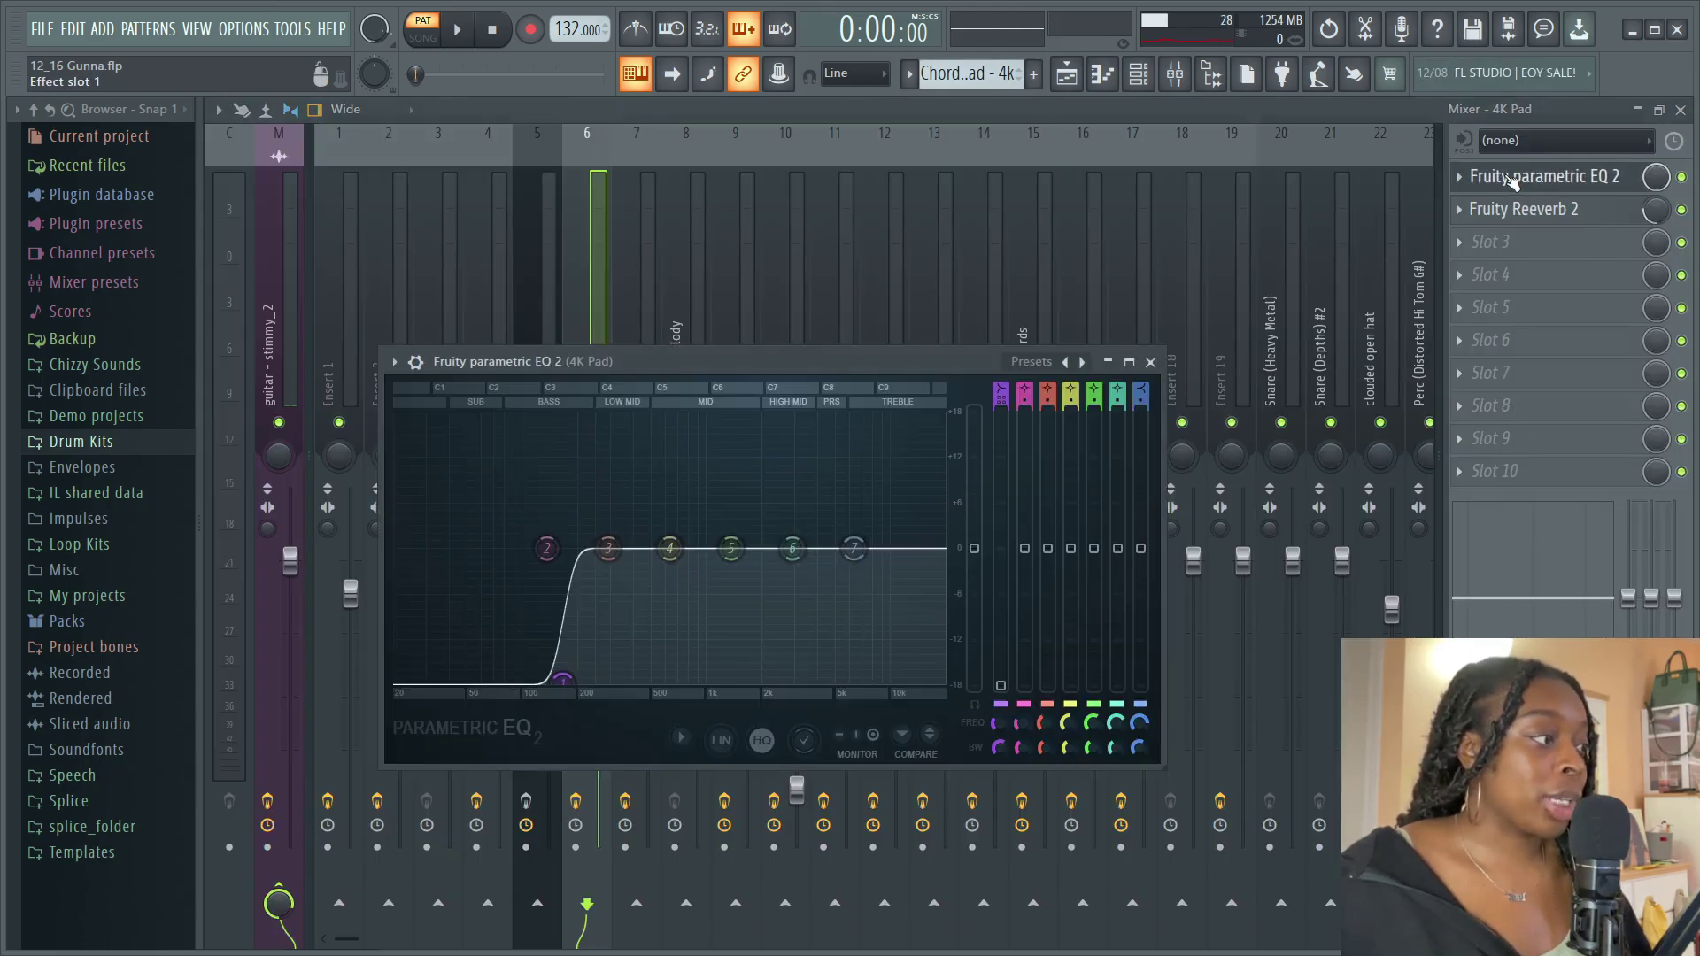
left_click(1152, 362)
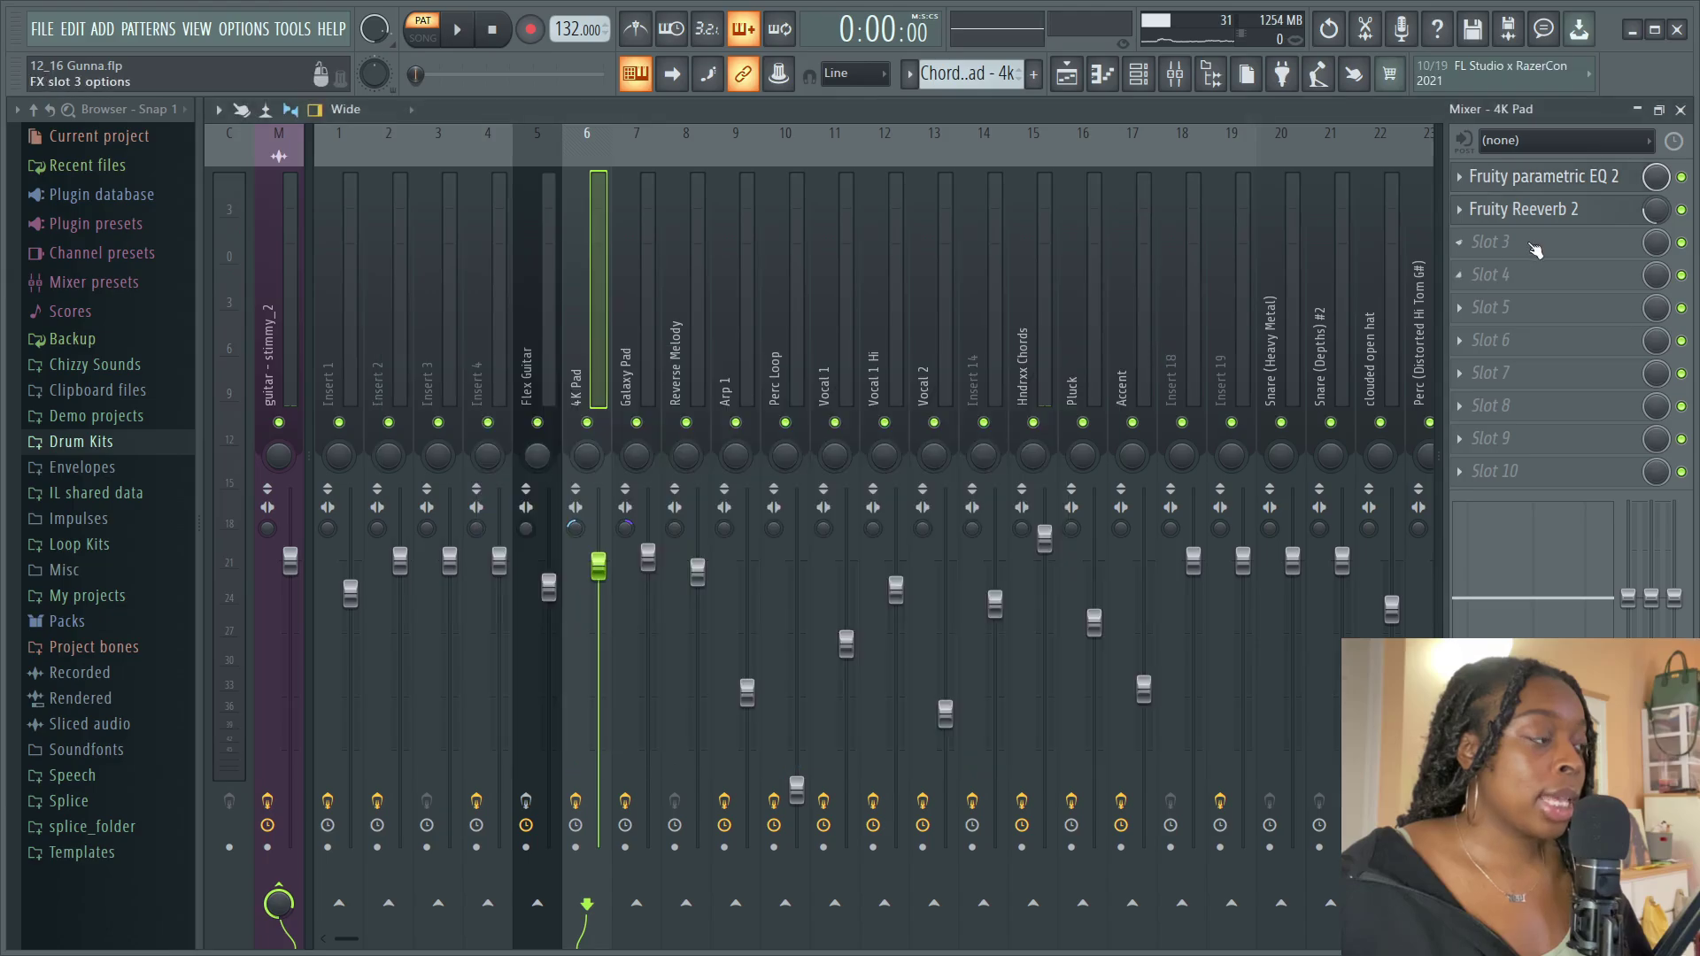
left_click(1545, 217)
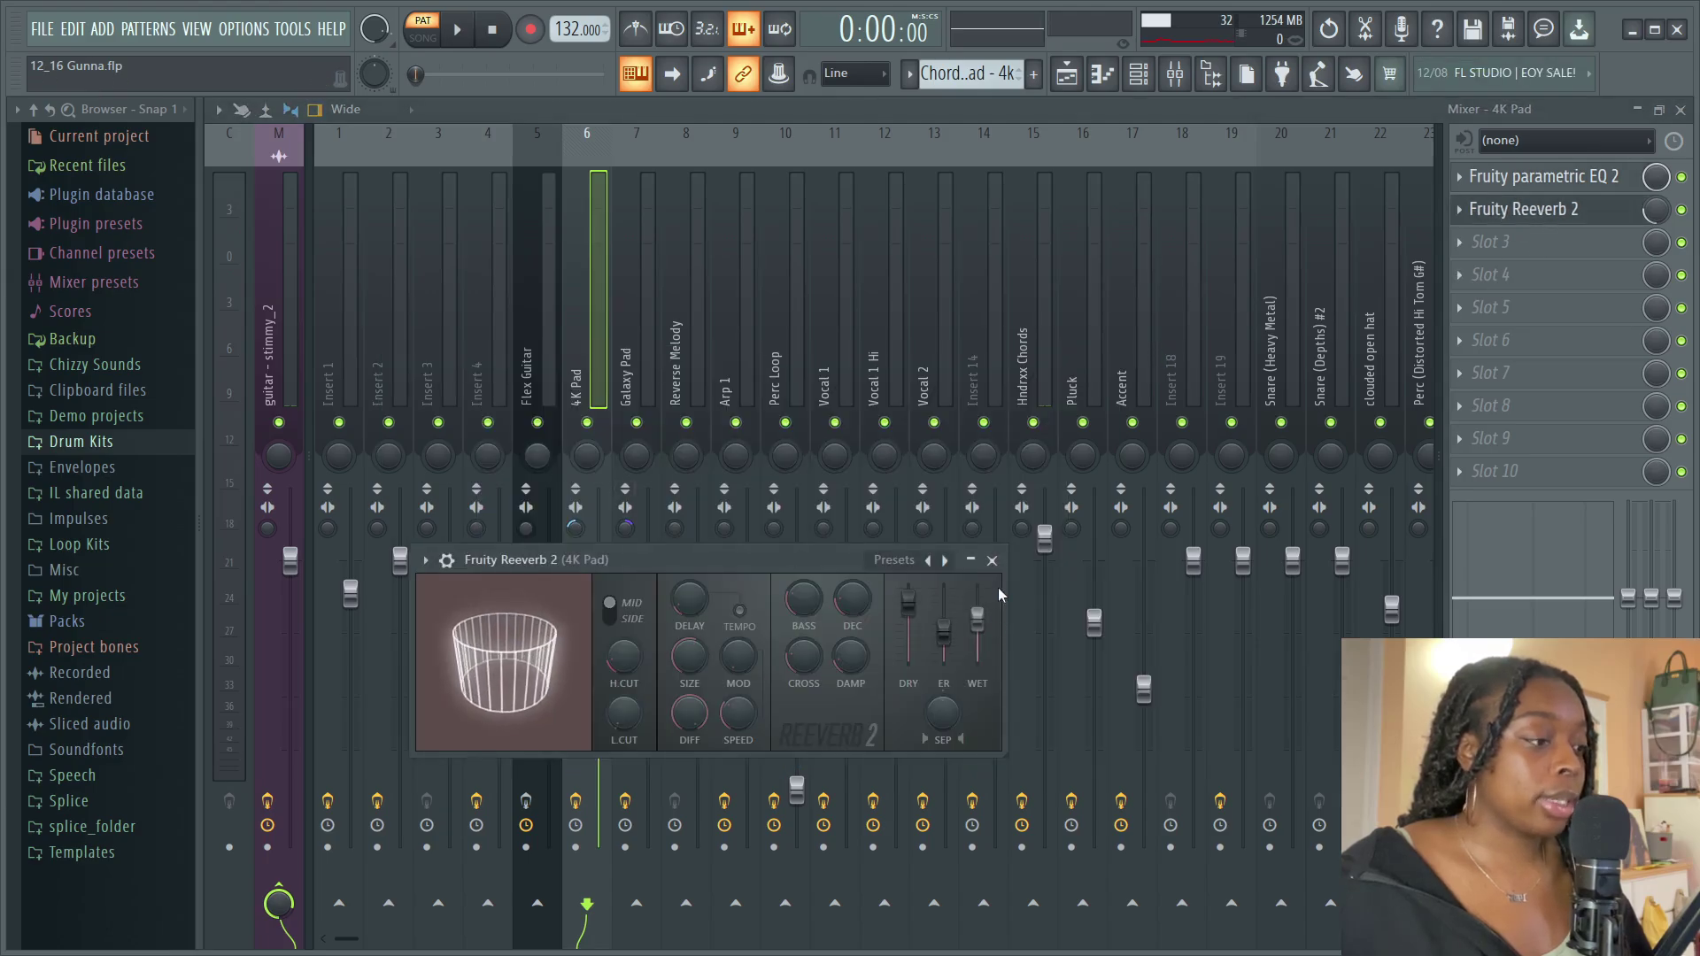
Open the Chords - galaxy - pad pattern from the playlist in the piano roll and play its layered chords
left_click(1068, 81)
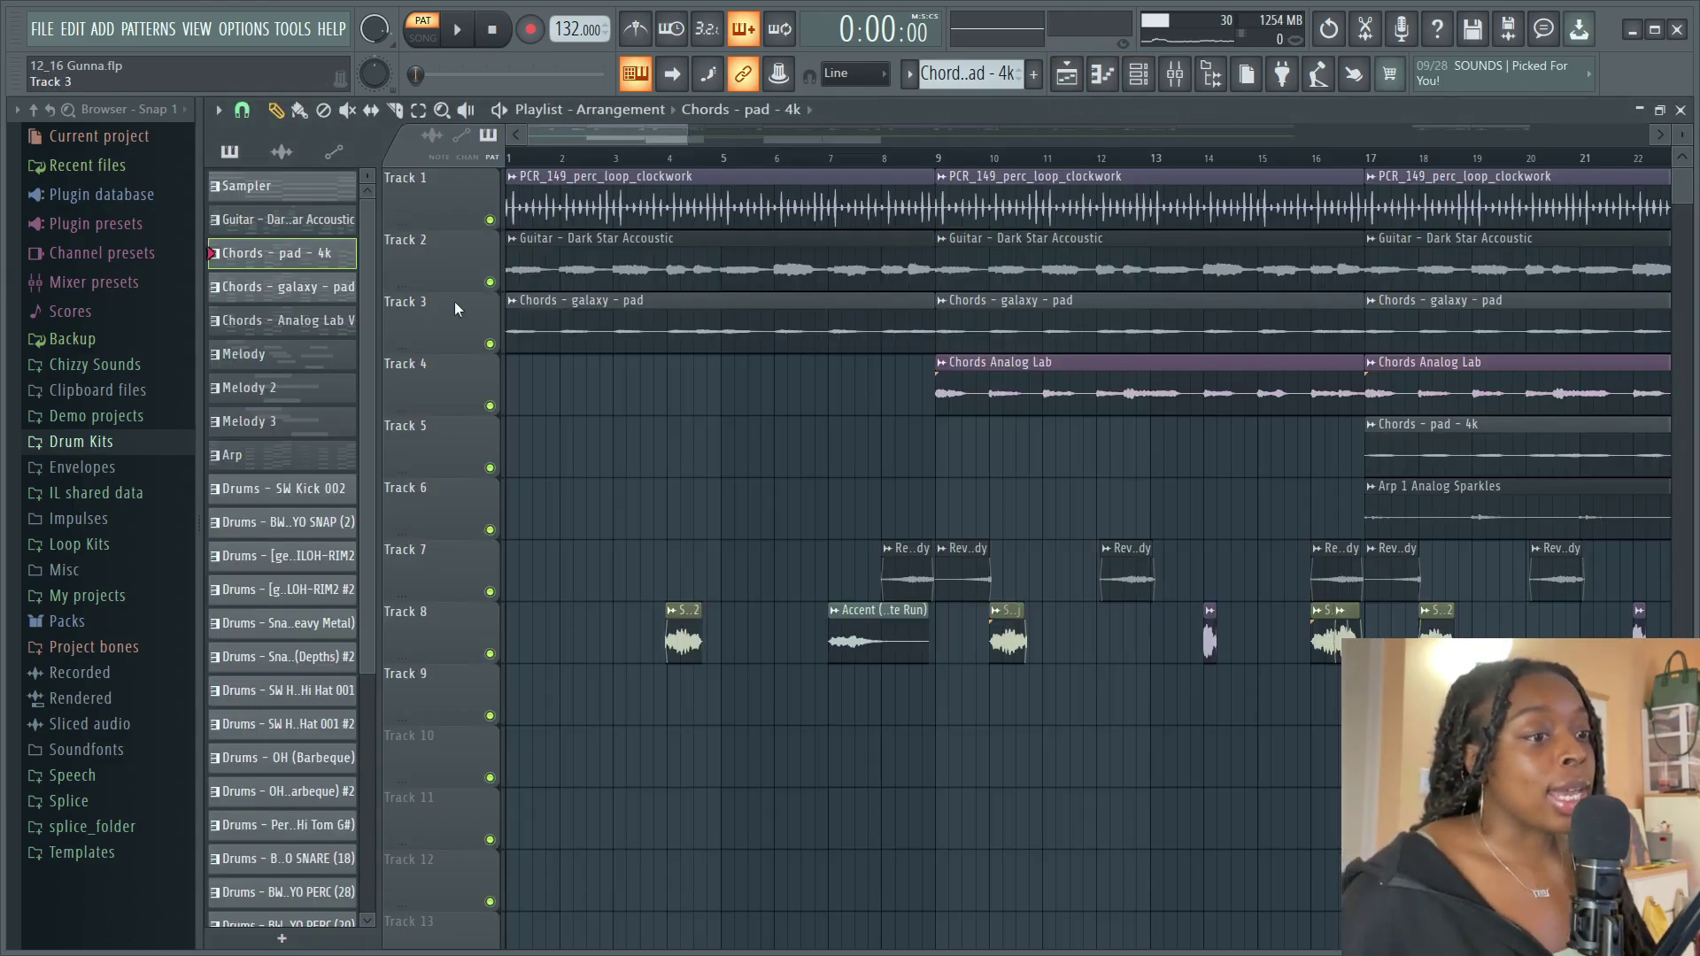
double_click(327, 301)
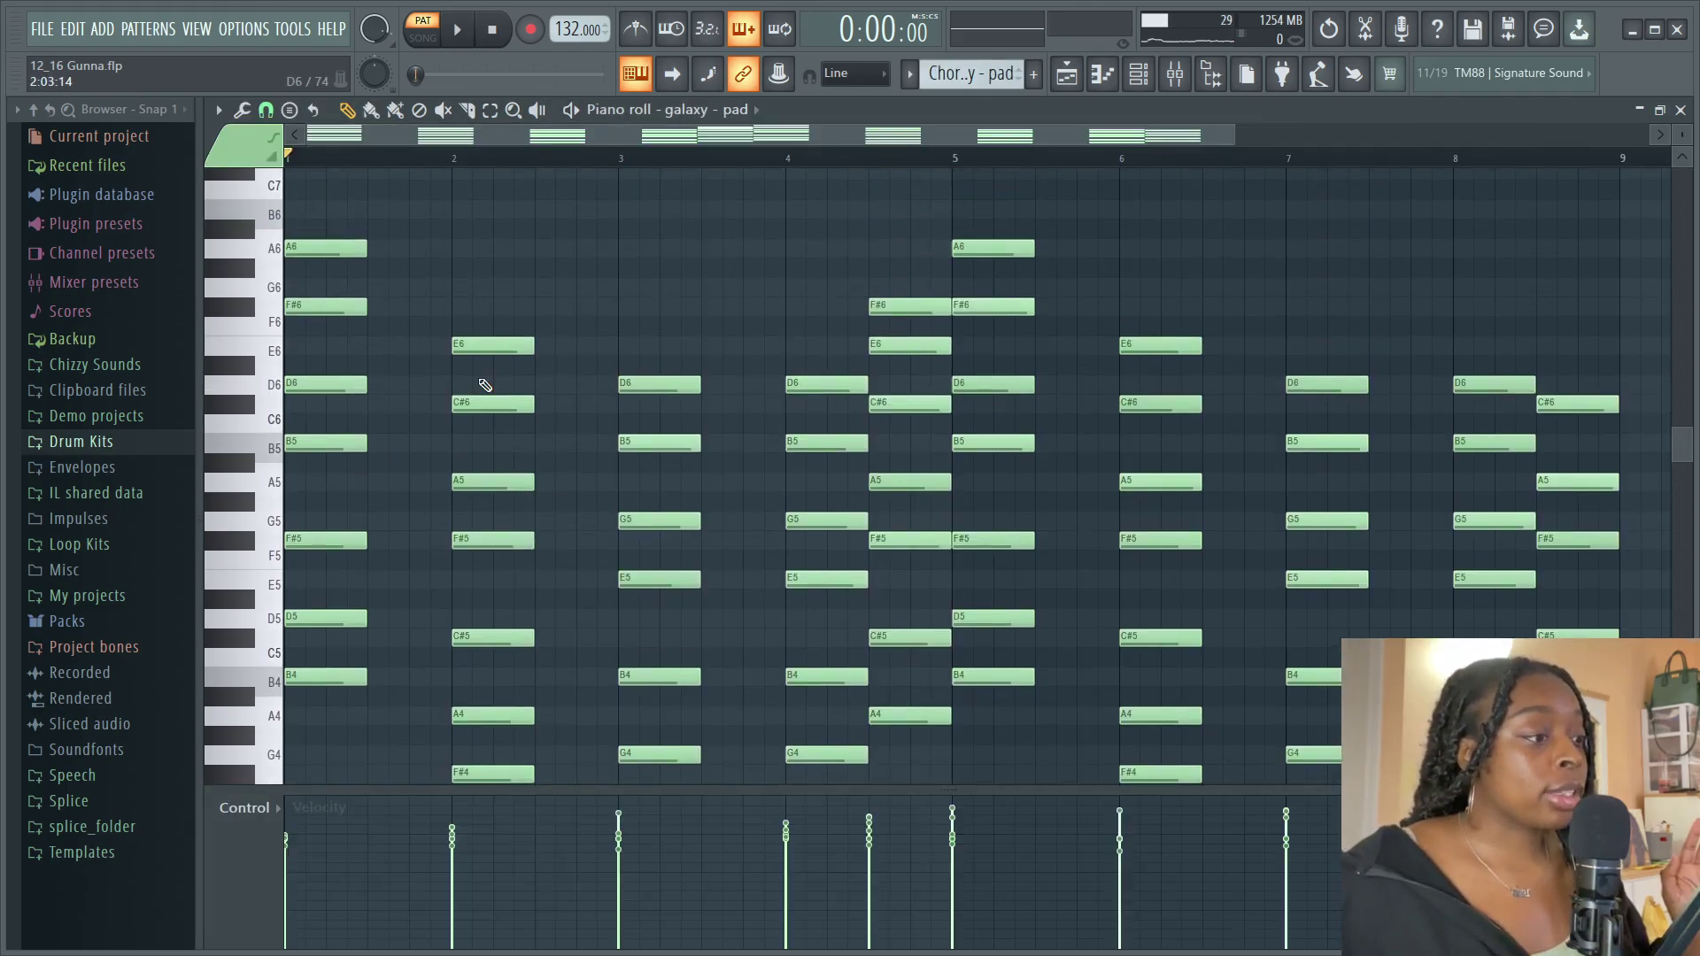
scroll(484, 321, "down", 2)
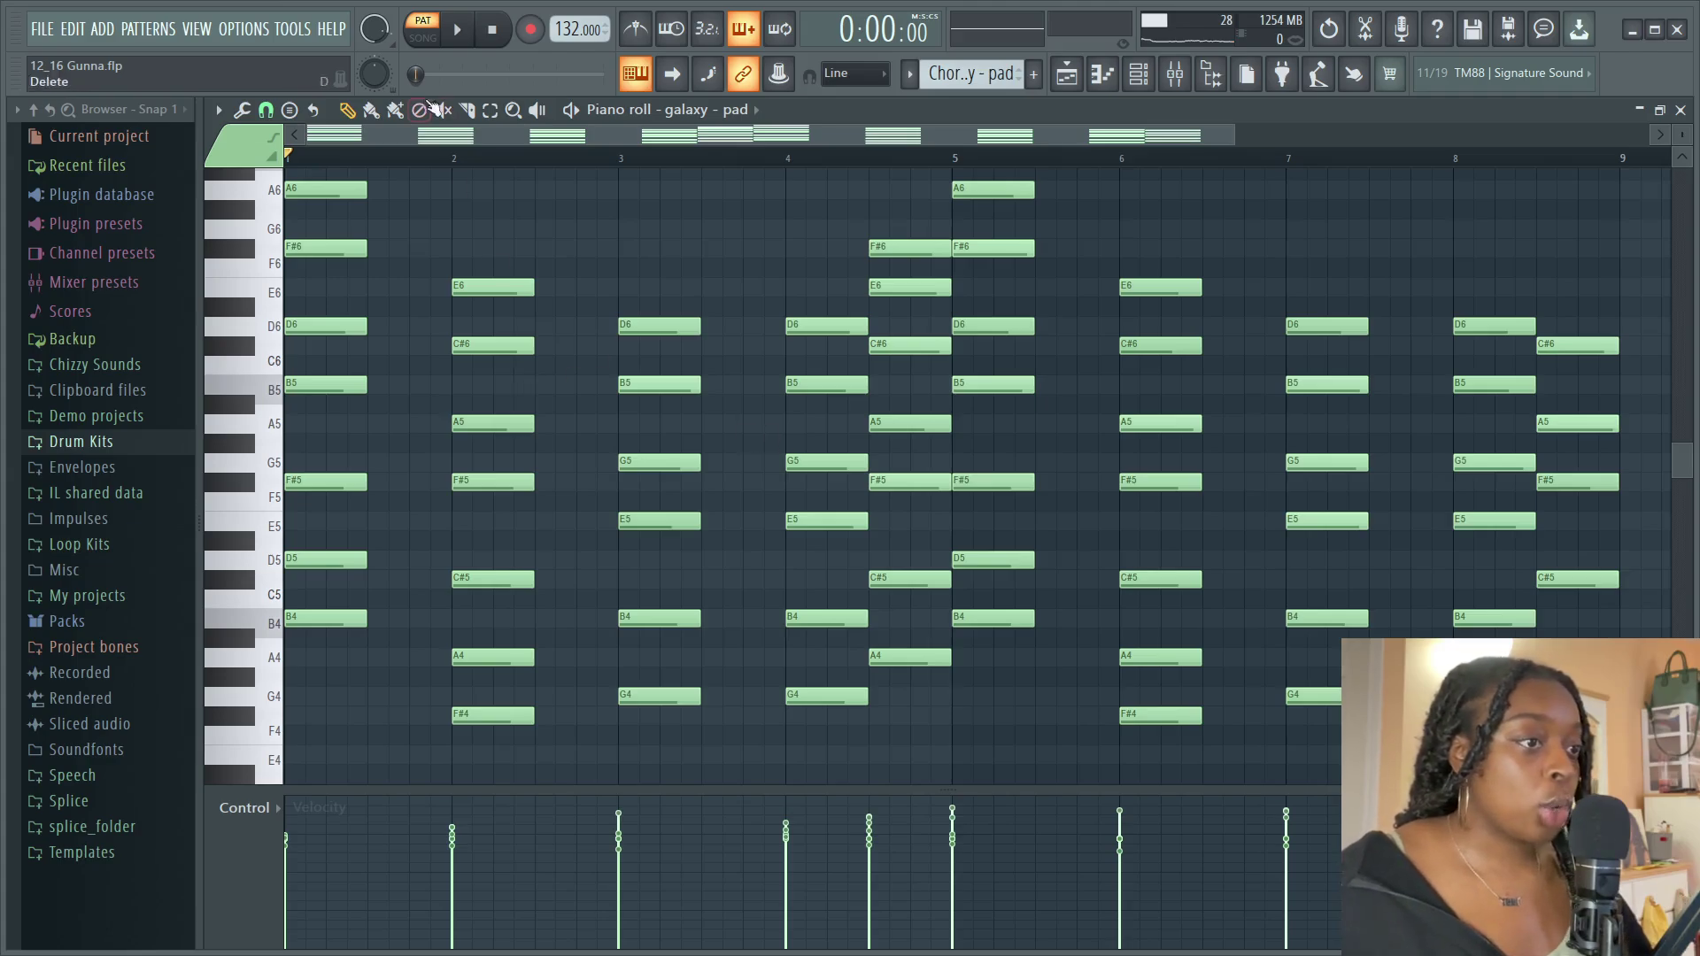
left_click(478, 50)
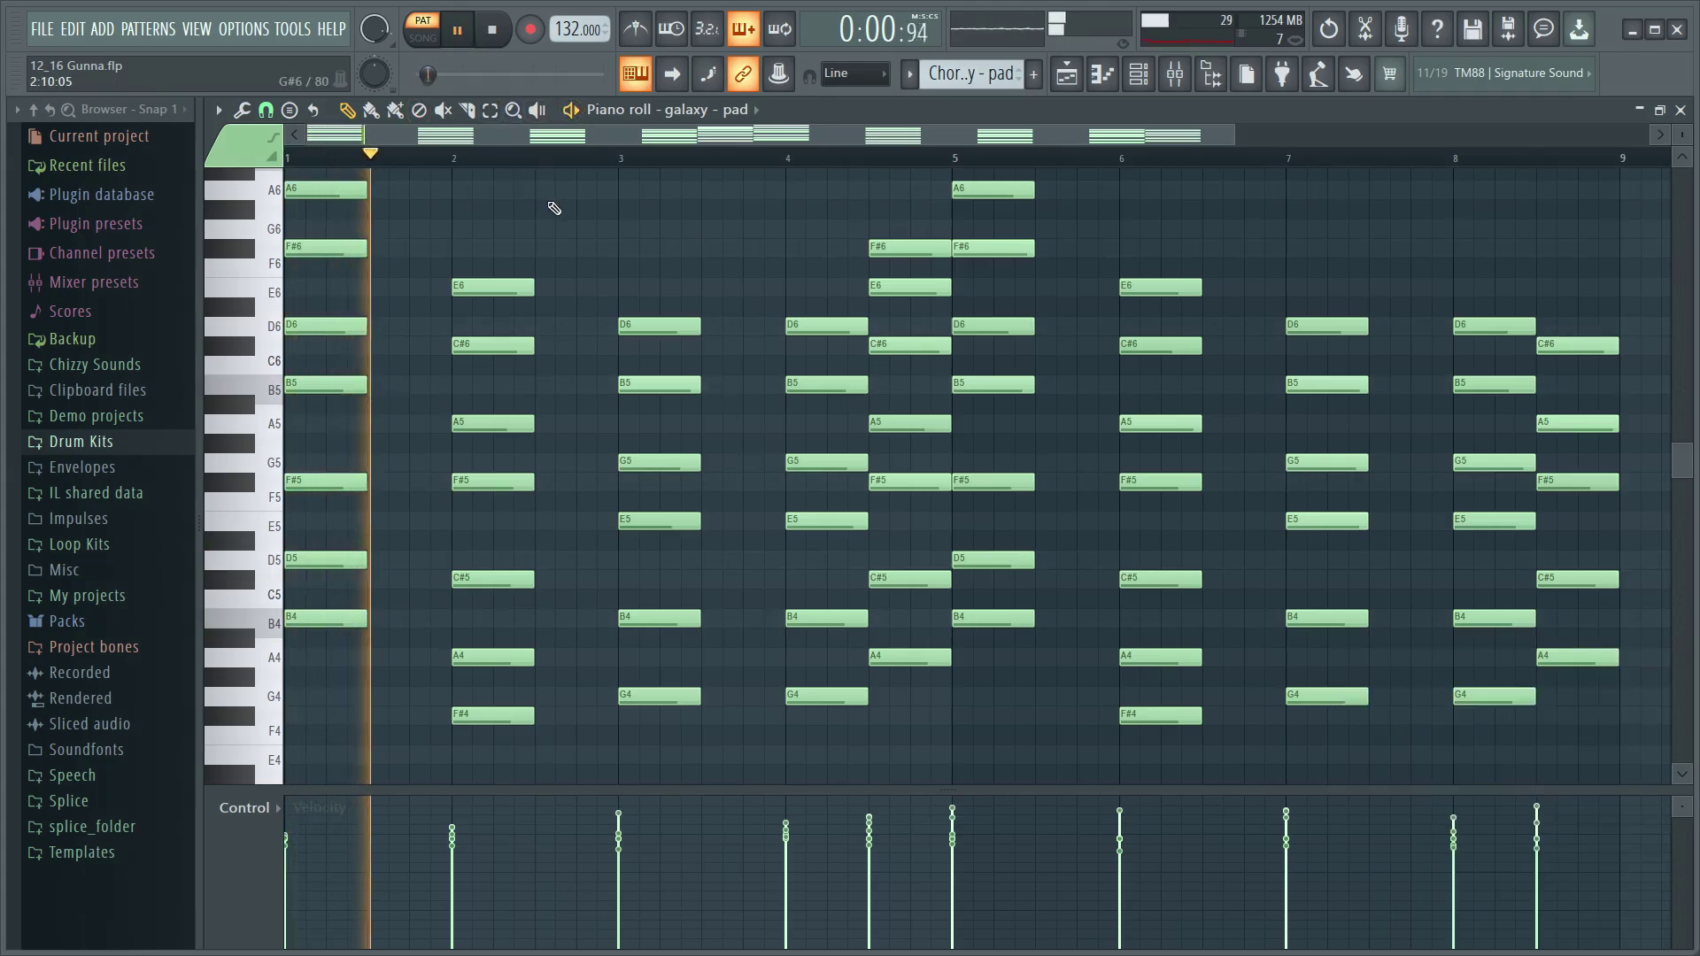
scroll(555, 208, "up", 2)
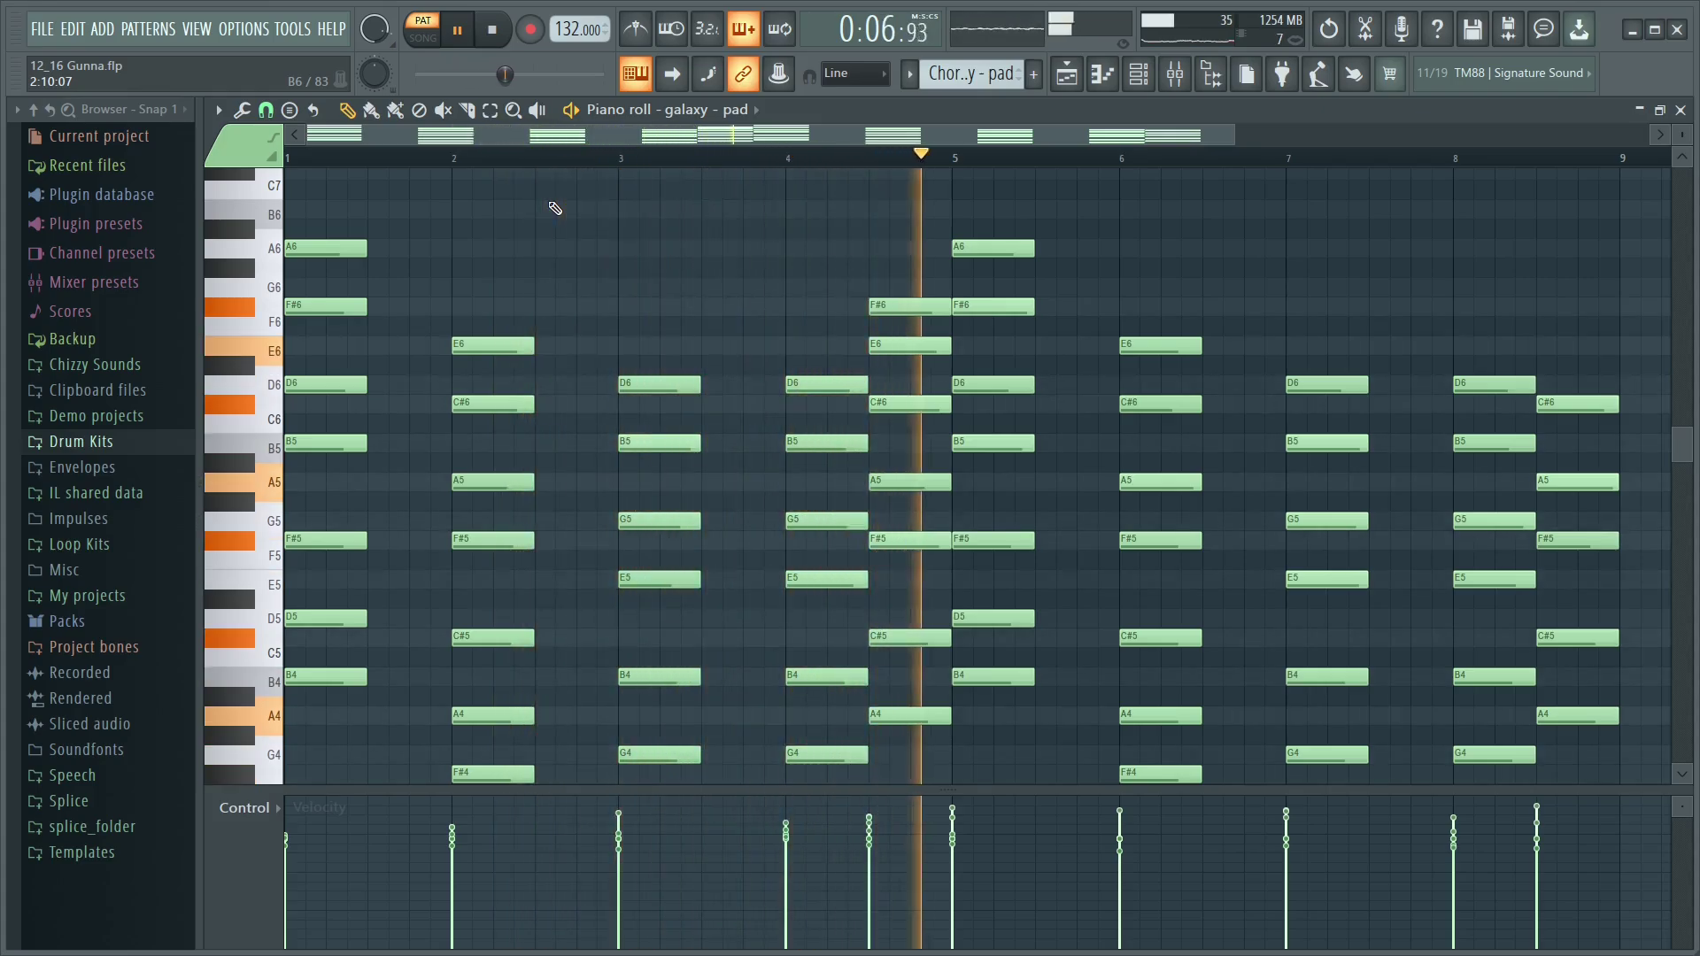
key("space")
Review the Fruity parametric EQ 2 curve and the Fruity Reeverb 2 settings on the Galaxy Pad mixer track
left_click(1175, 77)
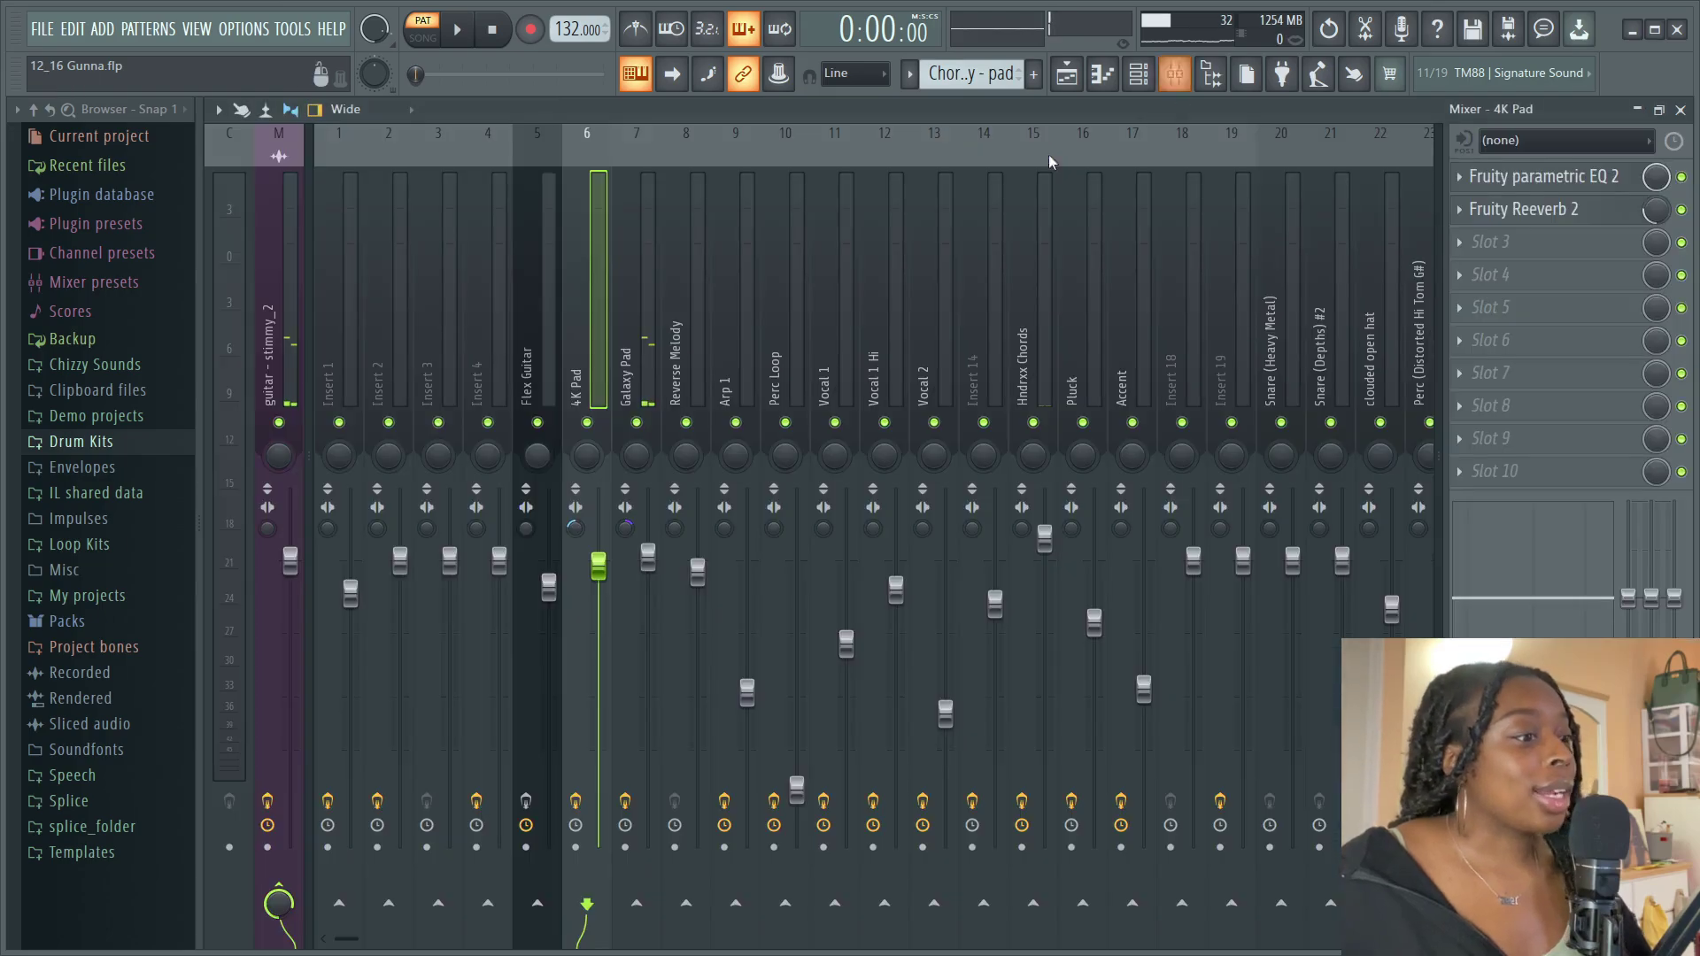
left_click(638, 142)
left_click(1591, 181)
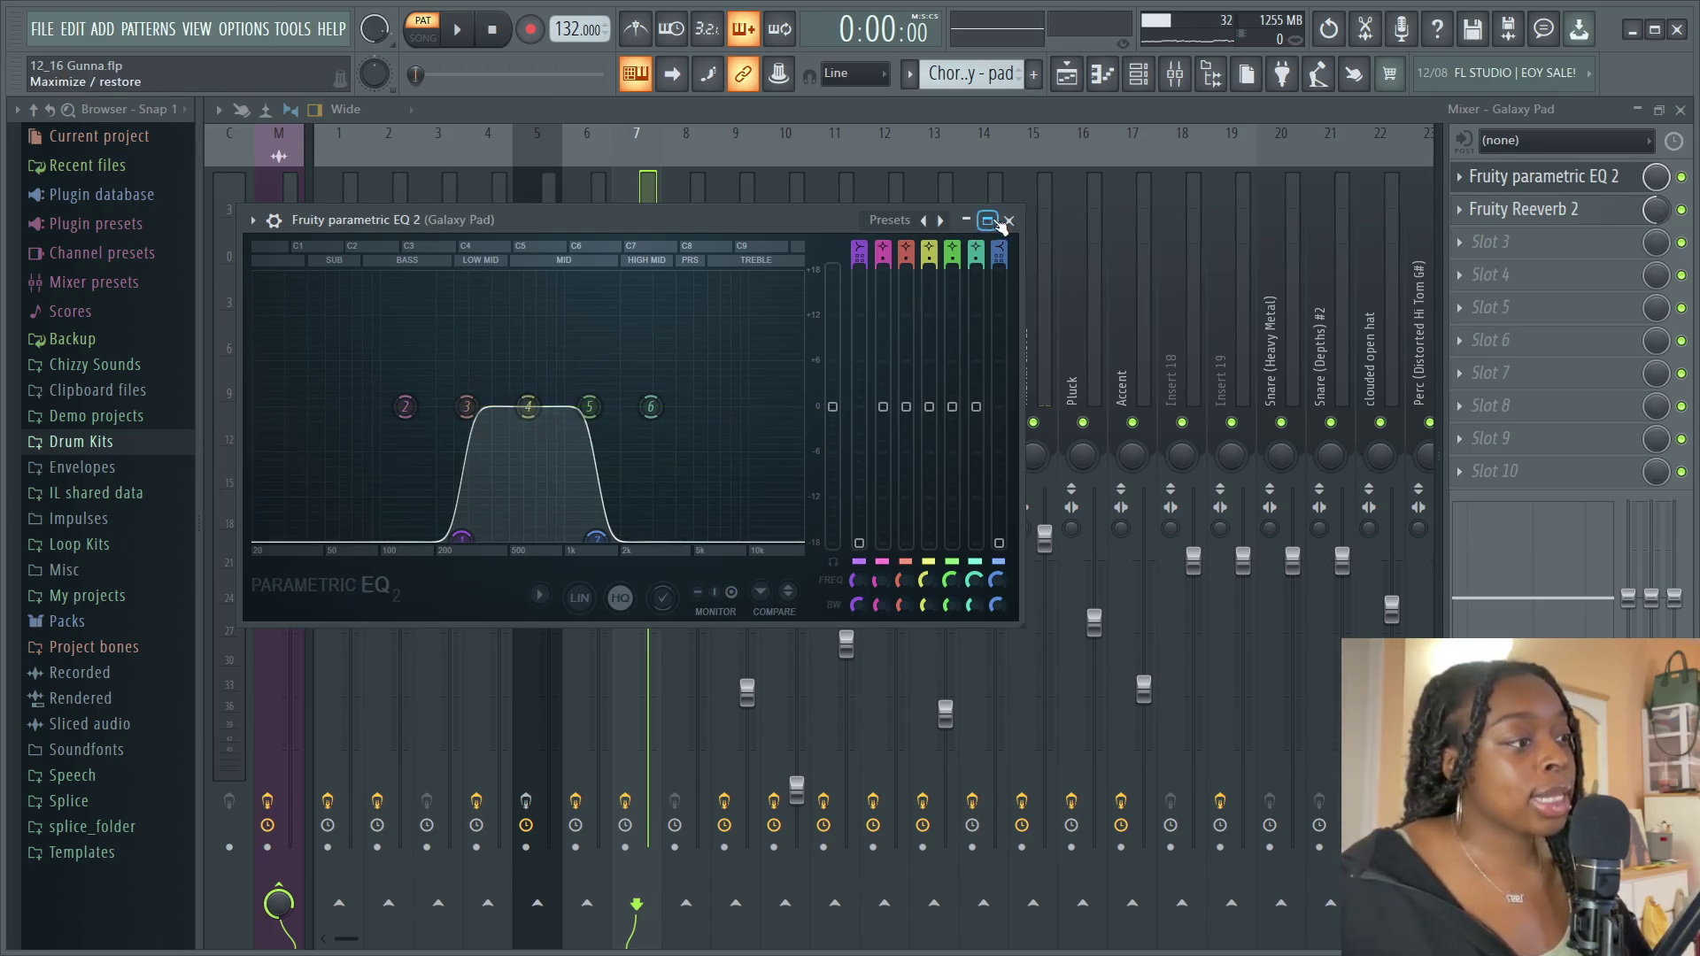
left_click(1010, 221)
left_click(1629, 208)
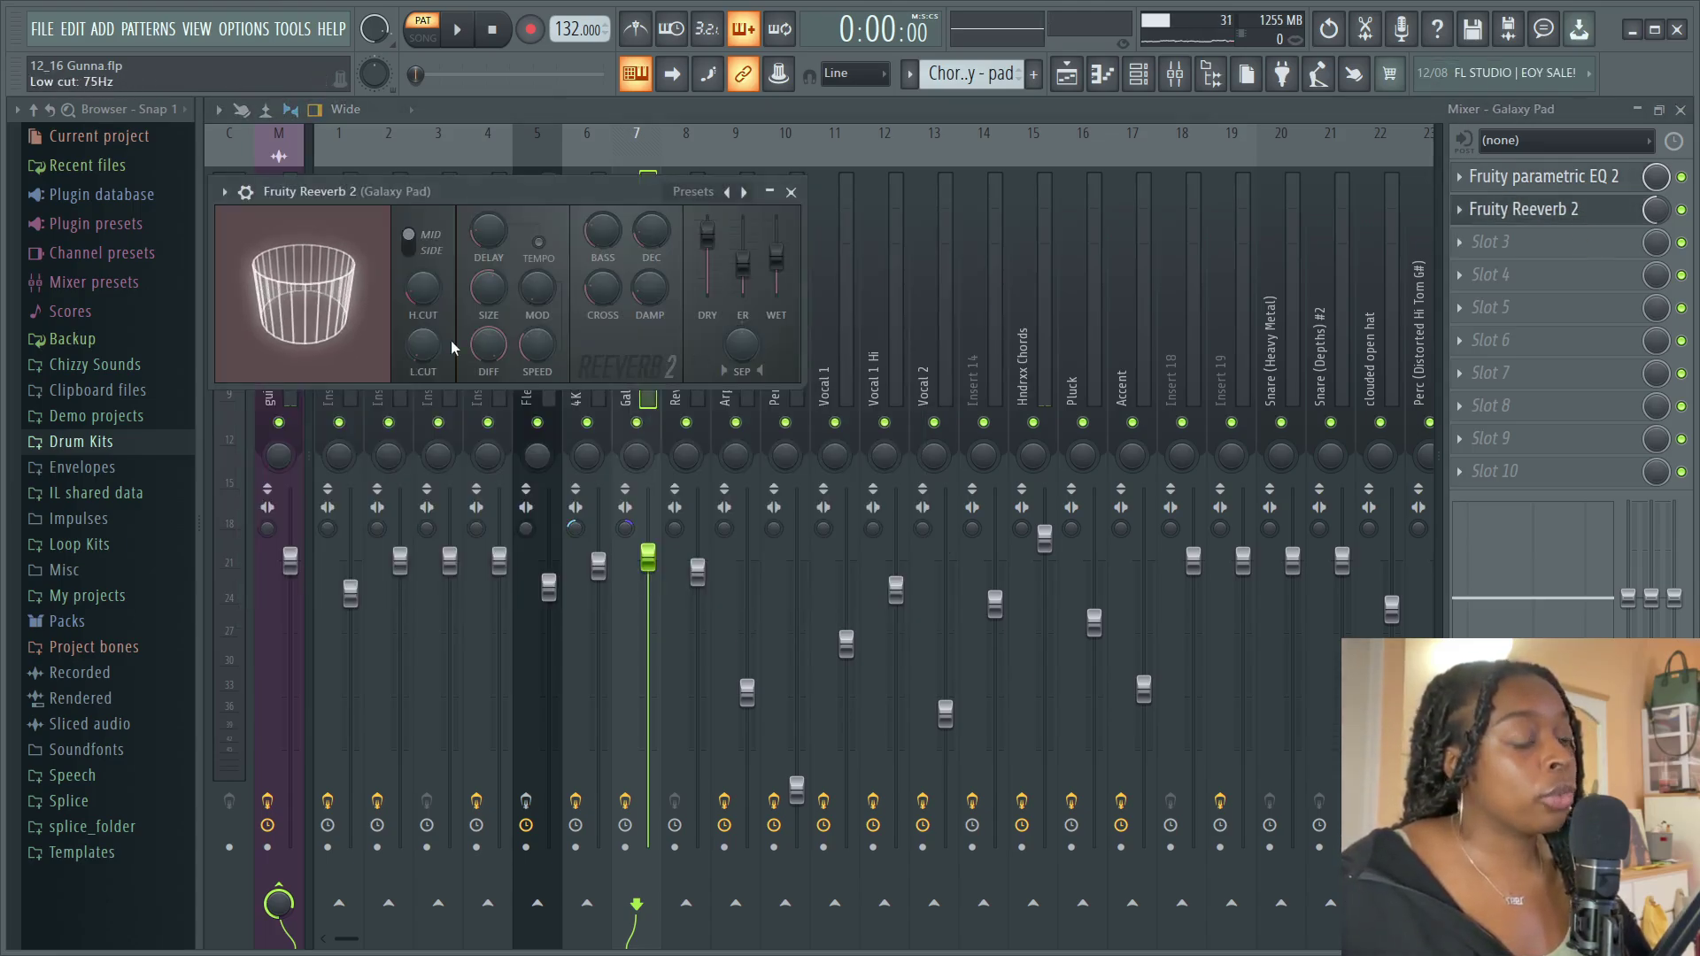
Open the Chords - Analog Lab V pattern from the playlist in the piano roll and play its chords
key("F5")
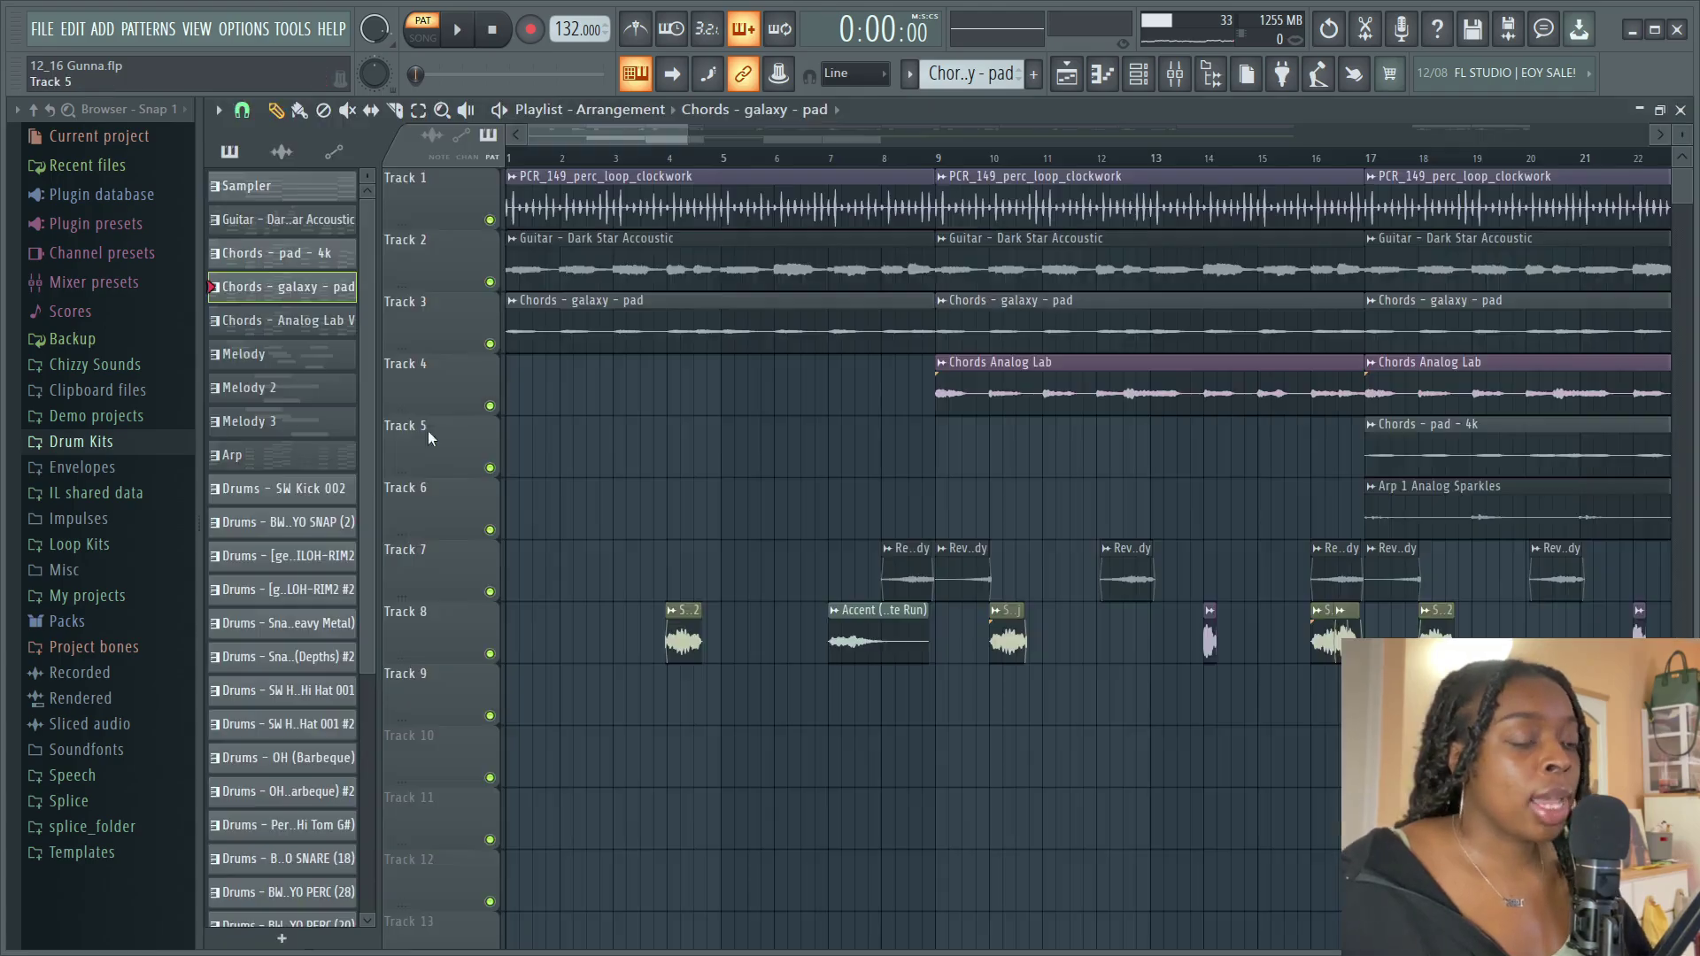
double_click(343, 326)
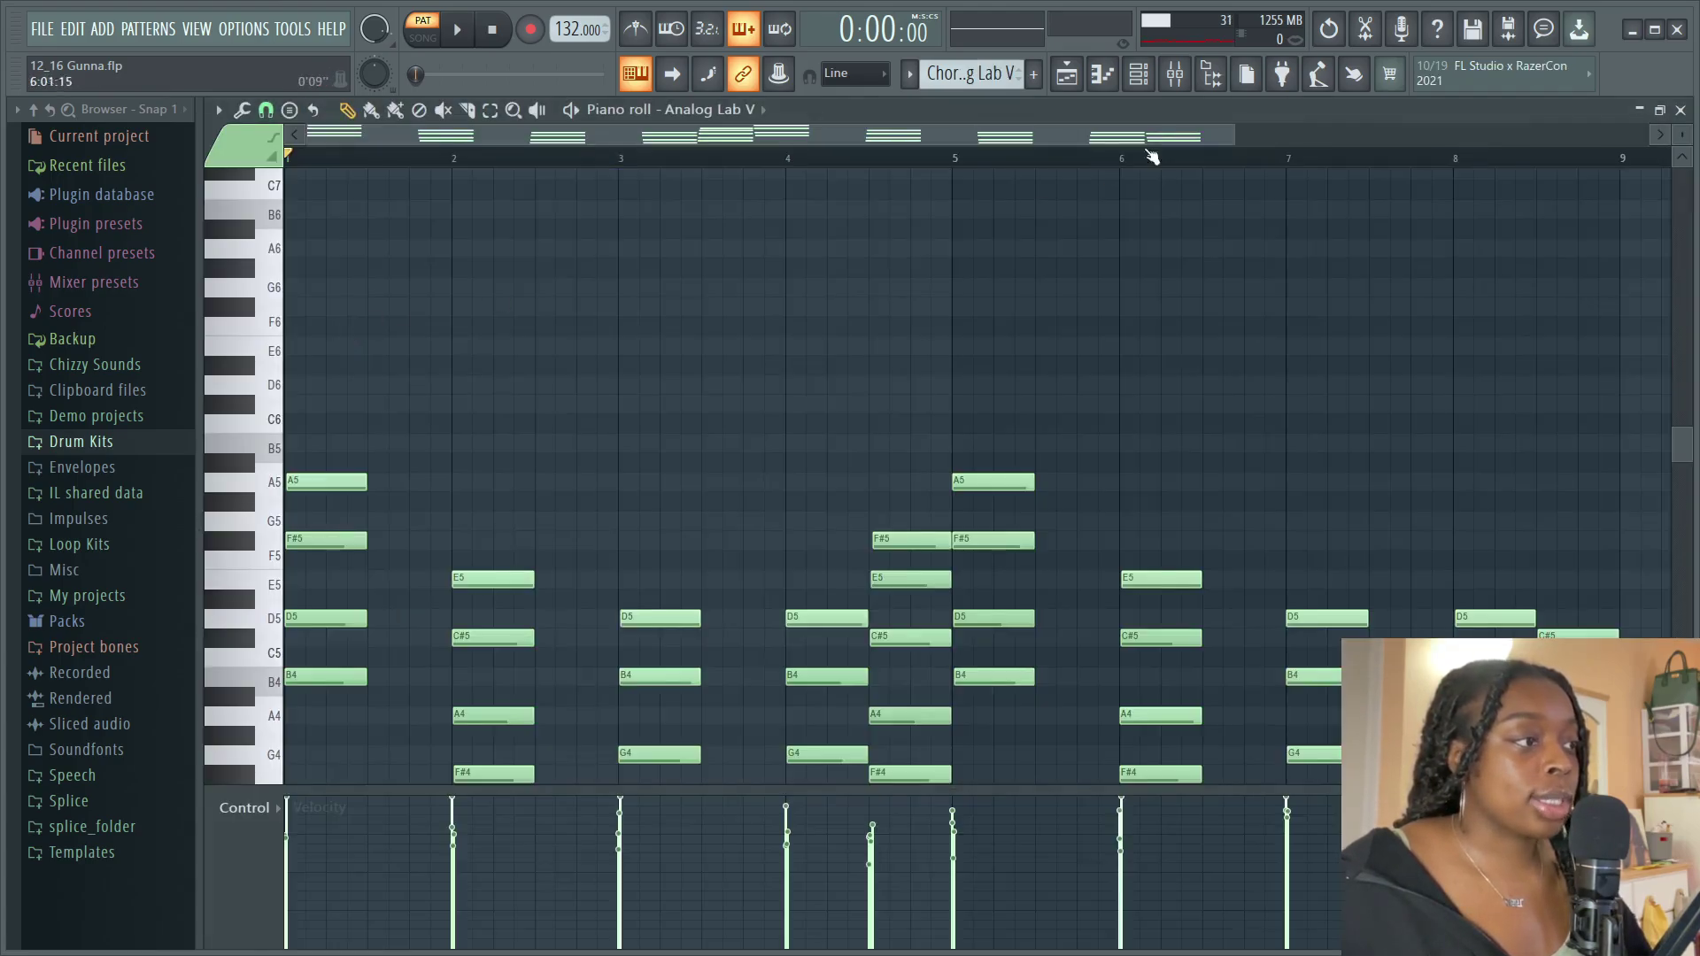
scroll(1035, 244, "down", 3)
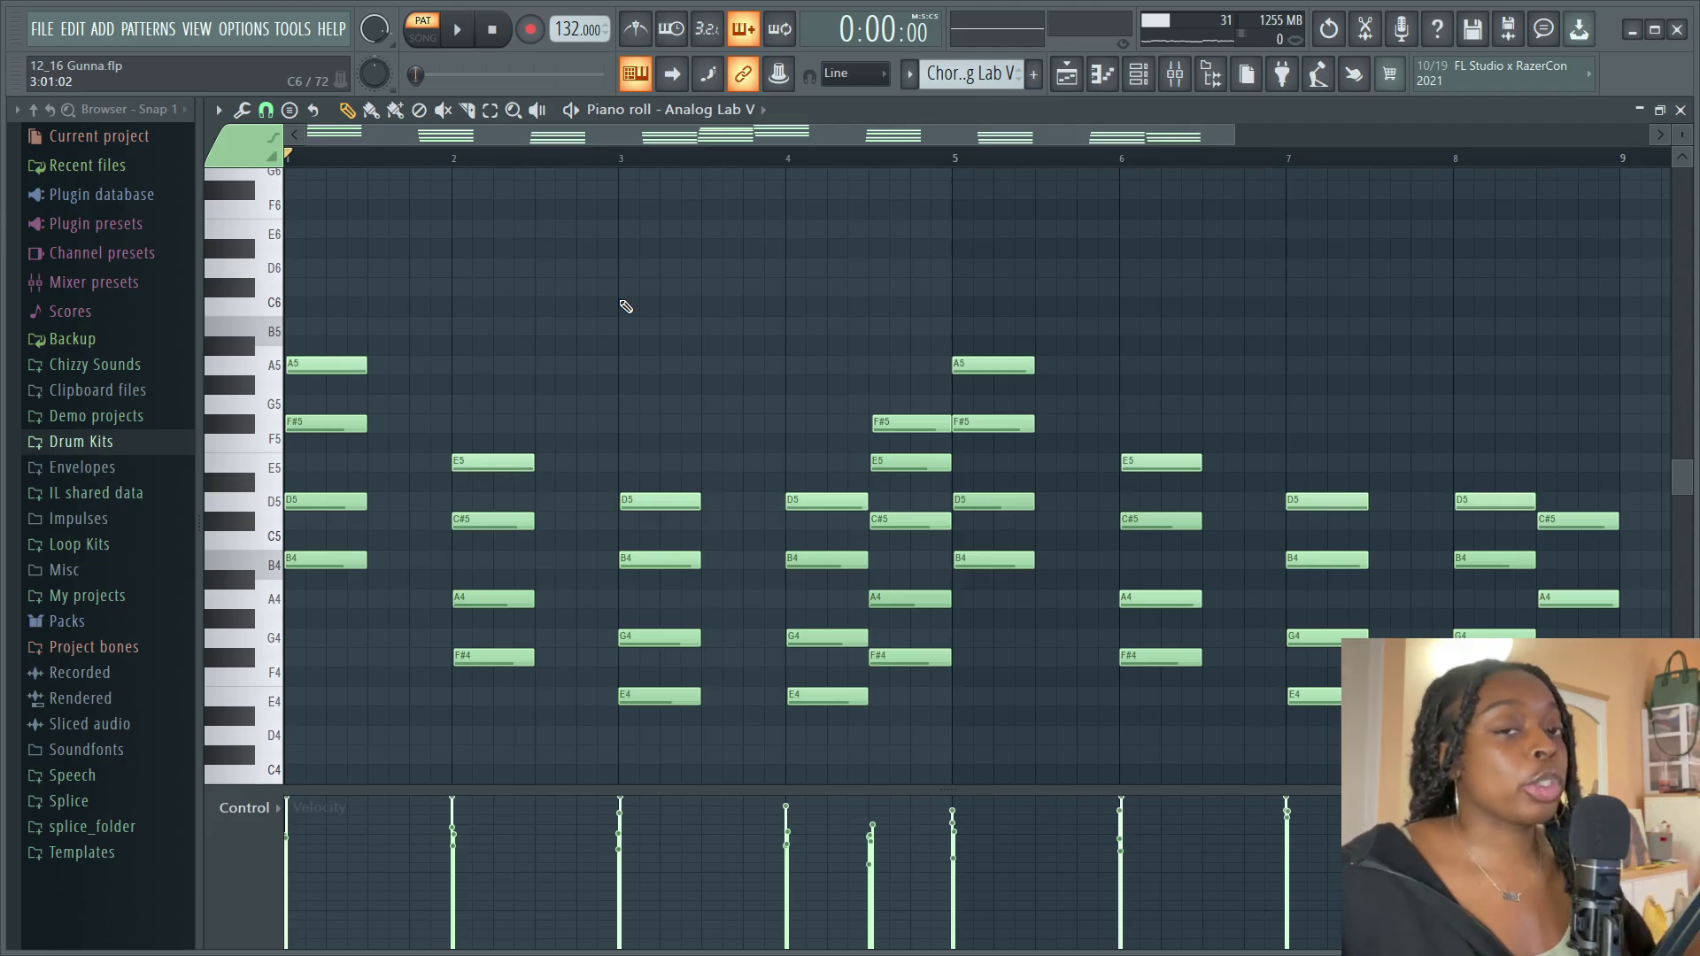
left_click(458, 34)
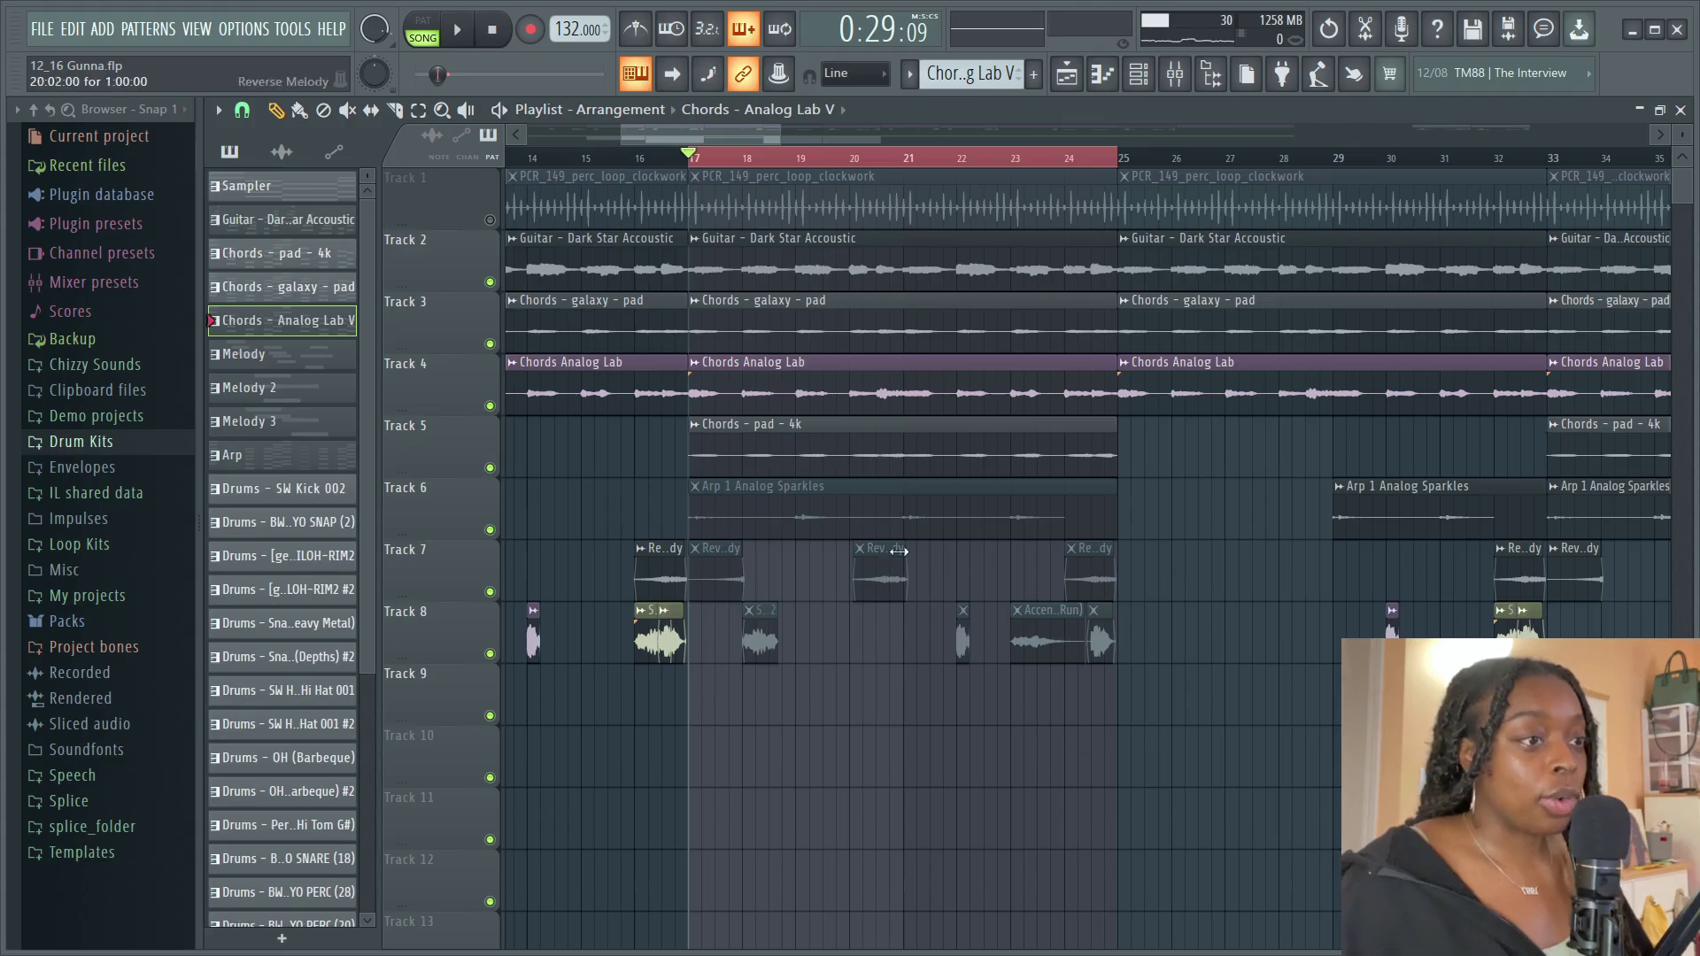
Play the selected section from bar 17 of the arrangement, and unmute the PCR_149_perc_loop_clockwork percussion loop on Track 1
left_click(457, 30)
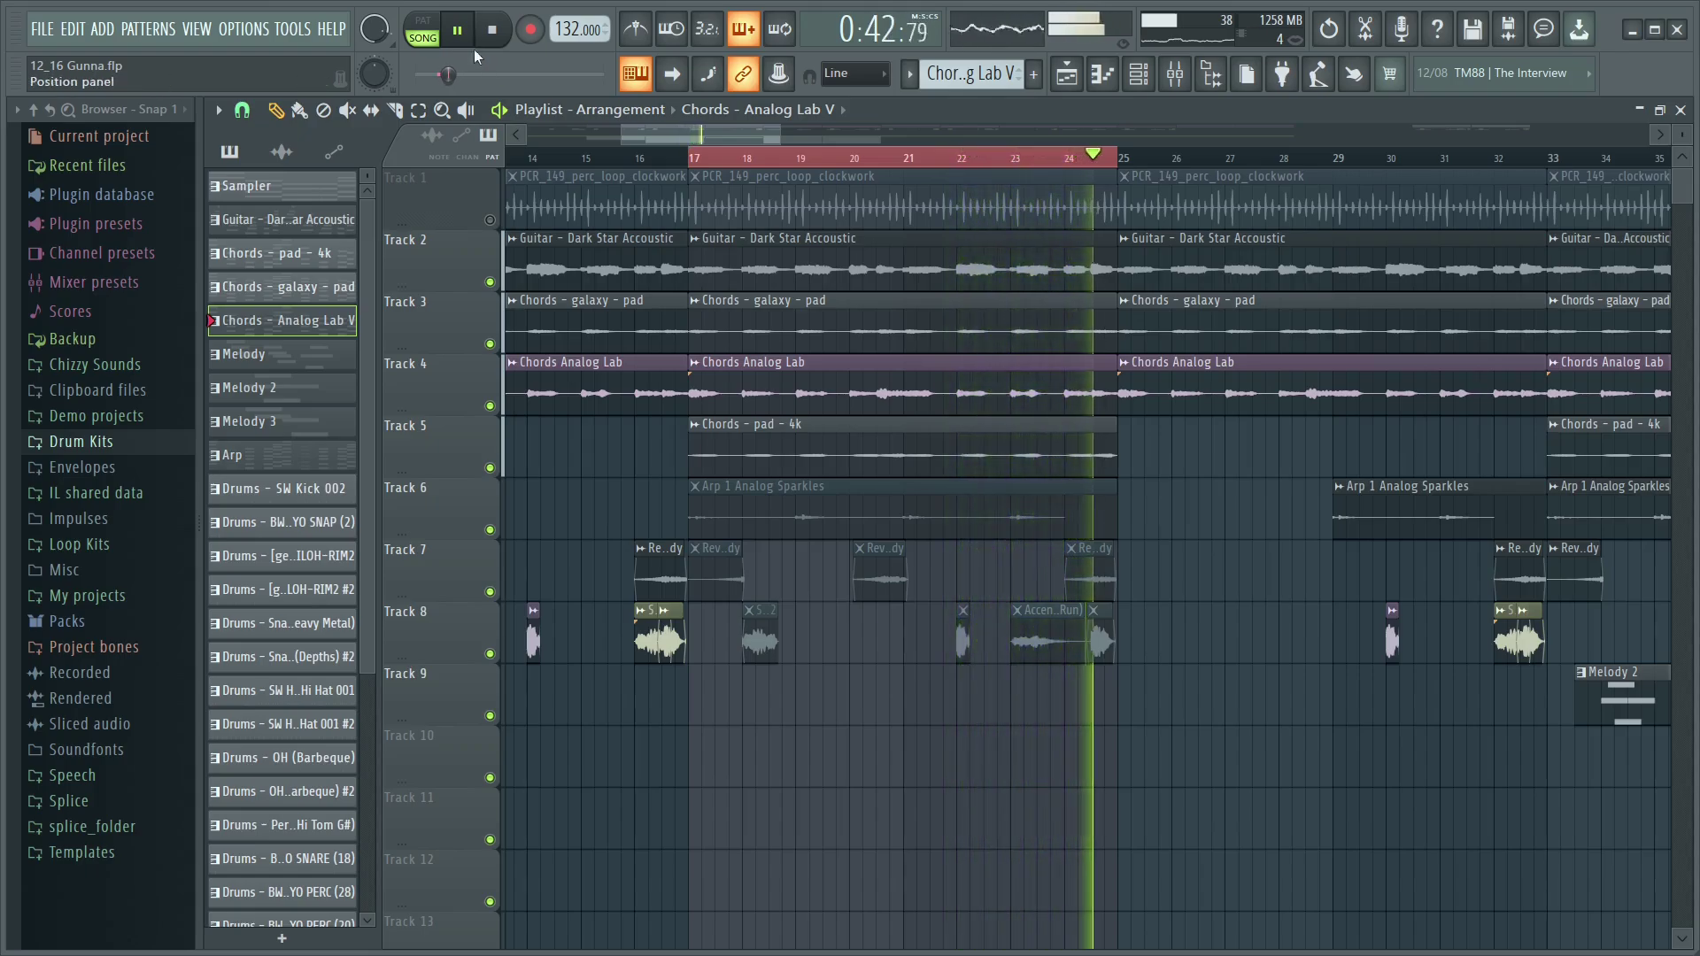
left_click(489, 32)
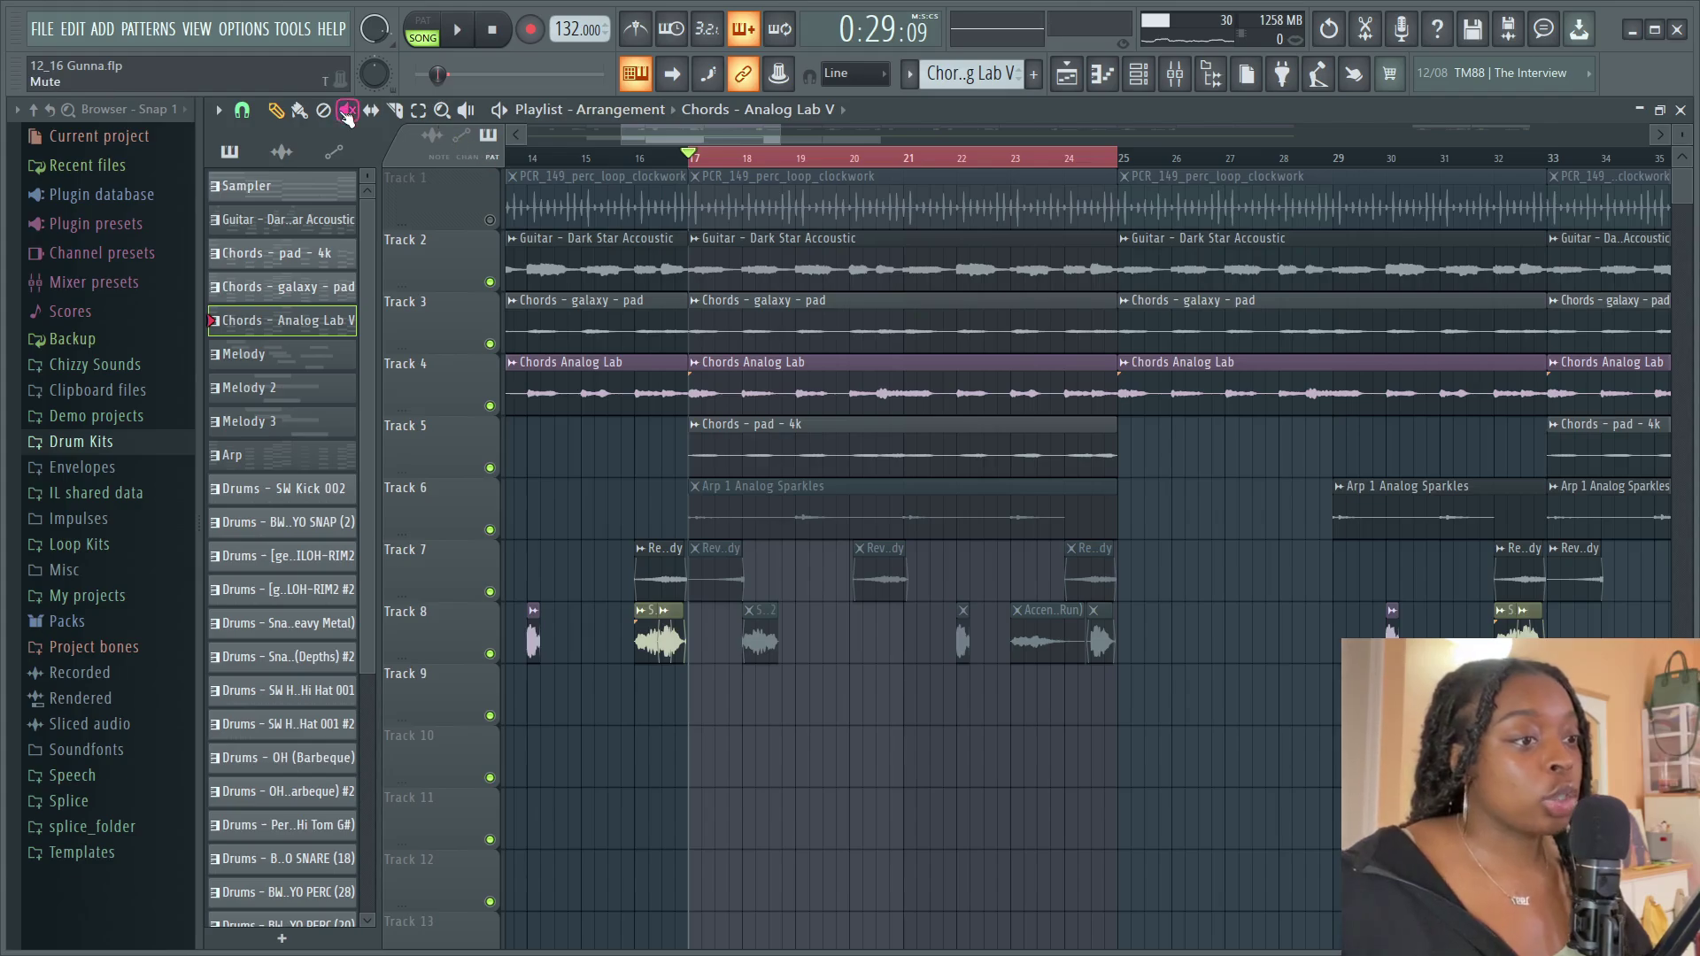
left_click(528, 222)
left_click(276, 111)
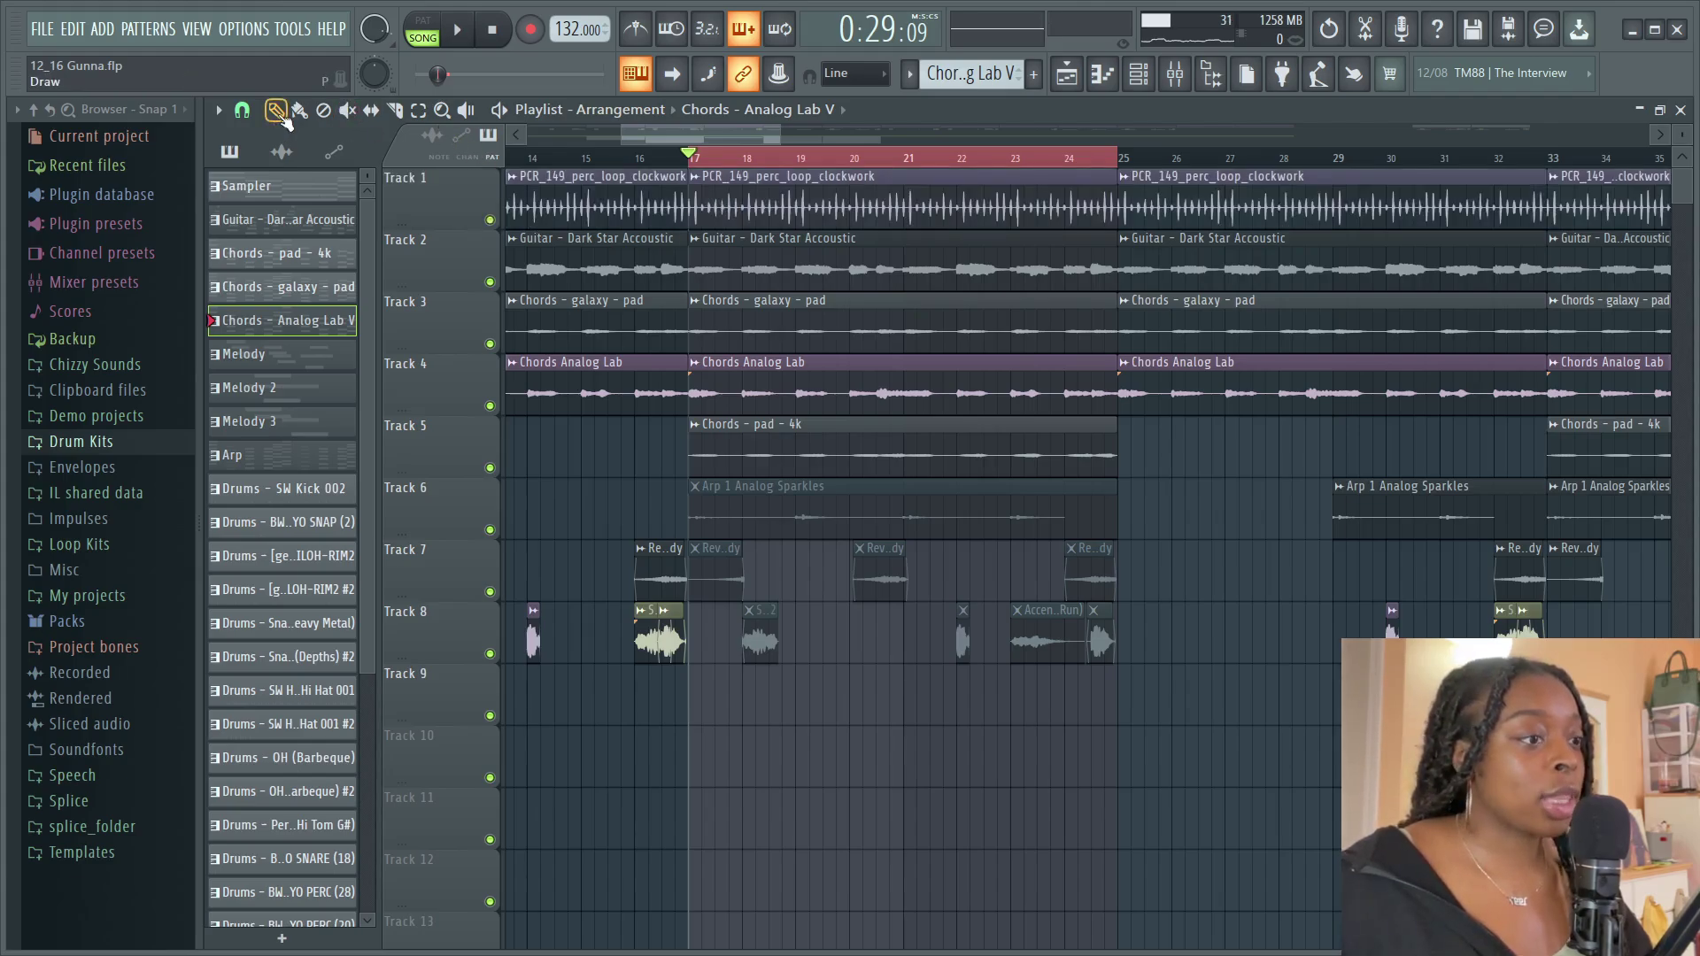
Open the PCR_149_perc_loop_clockwork clip's sample settings from the playlist and examine its waveform and time stretching
double_click(837, 187)
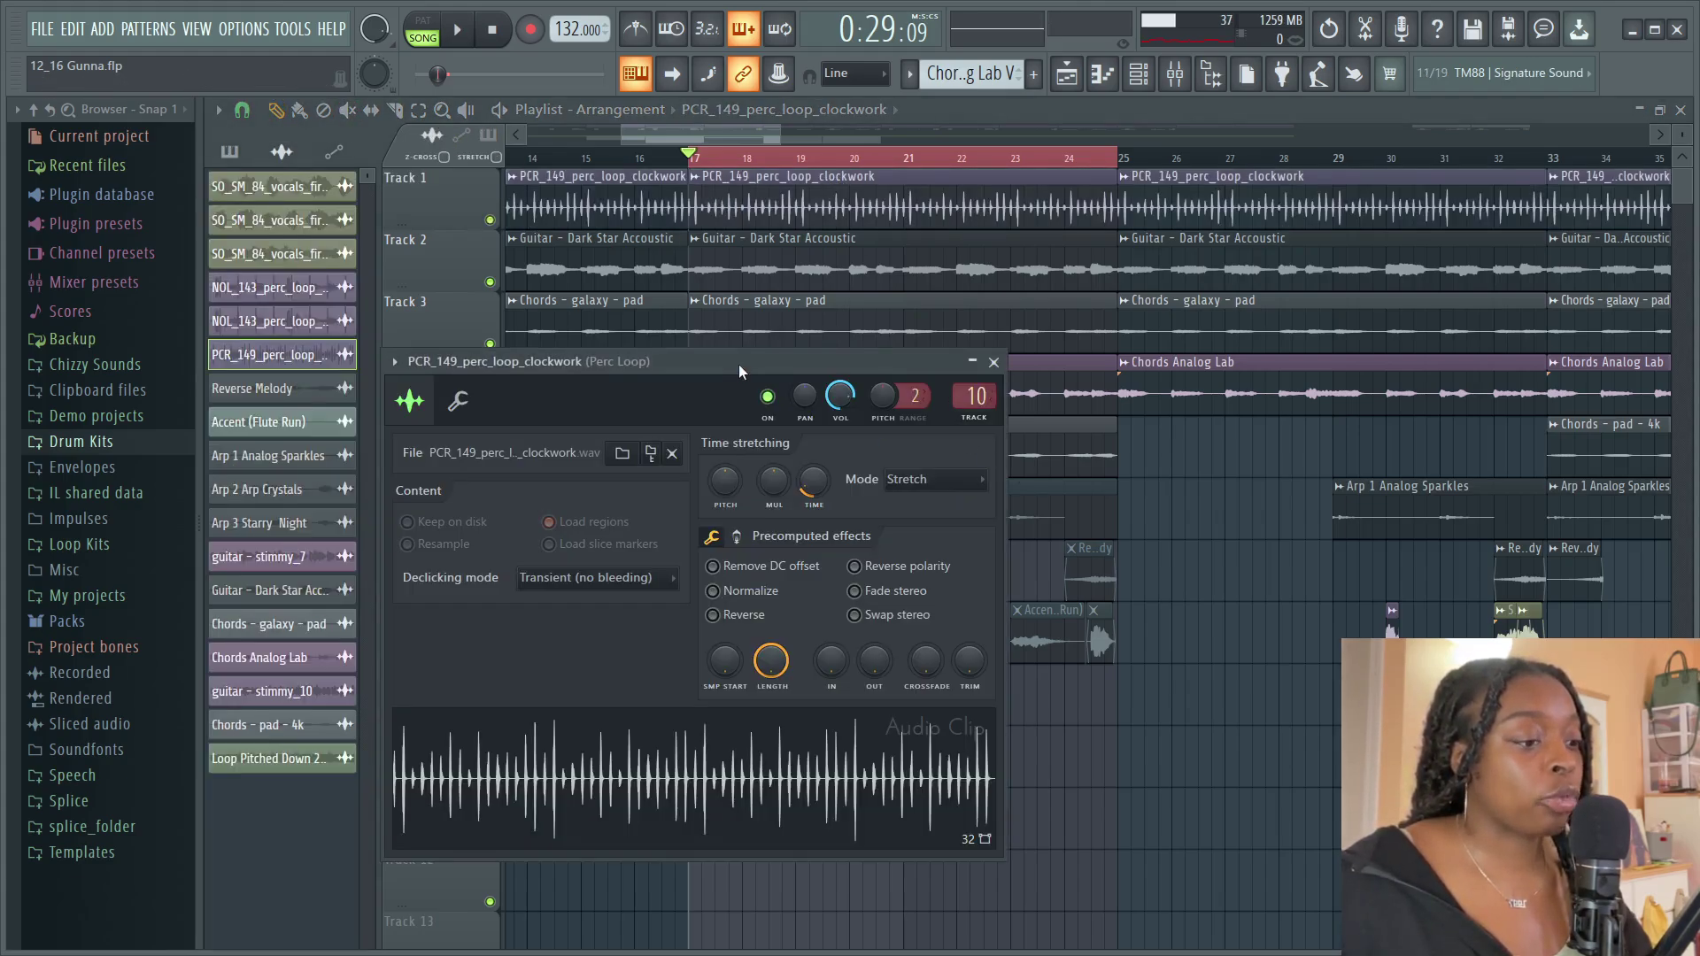
left_click_drag(739, 364, 788, 231)
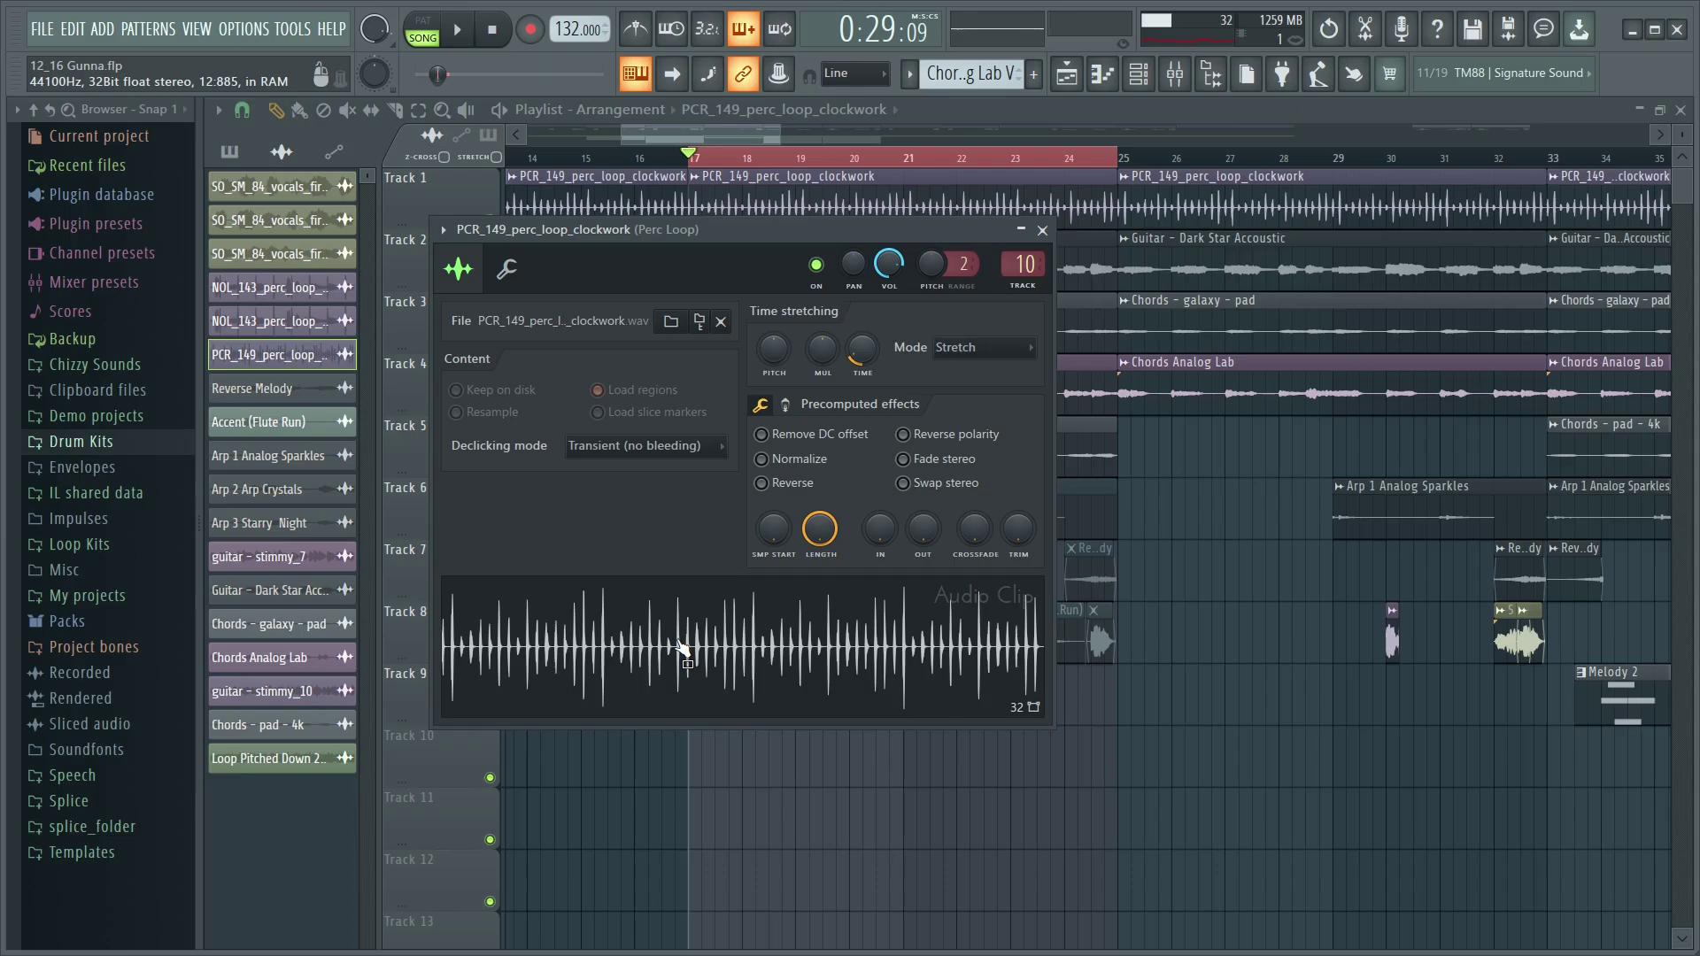
key("Escape")
Unmute the vocal and accent clips on Track 8 in the selected section, and open the SO_SM_84_vocals_fir_harmonizer_sus_Bbmaj #2 sample settings
key("t")
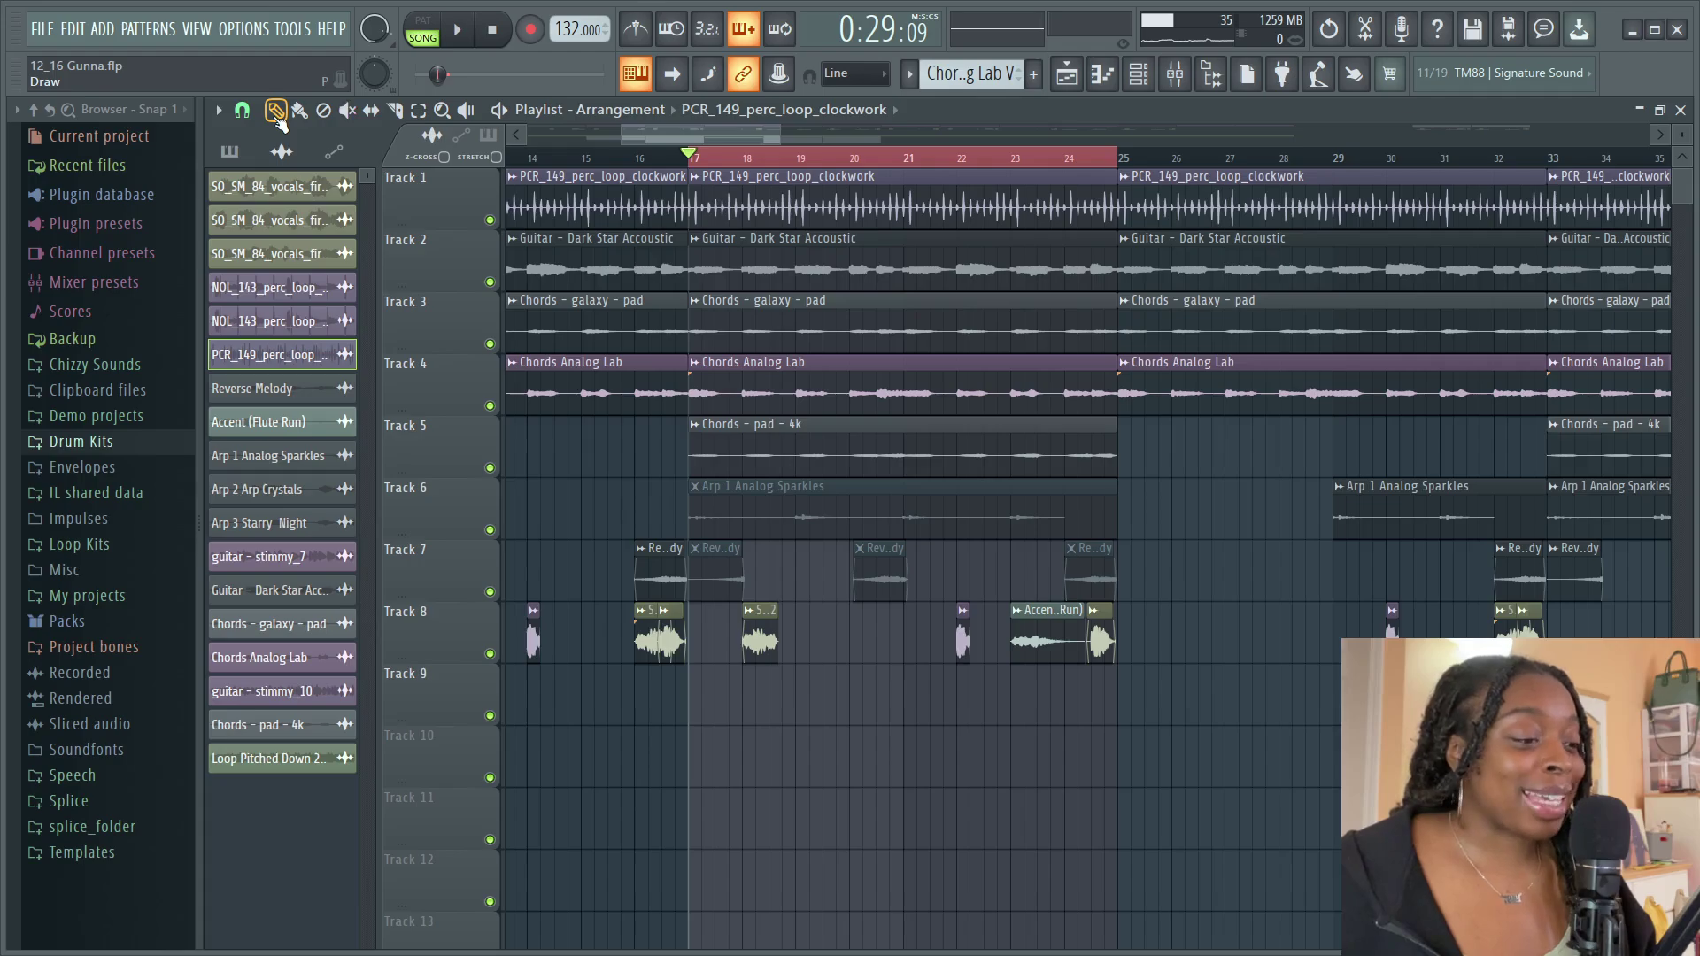
double_click(757, 643)
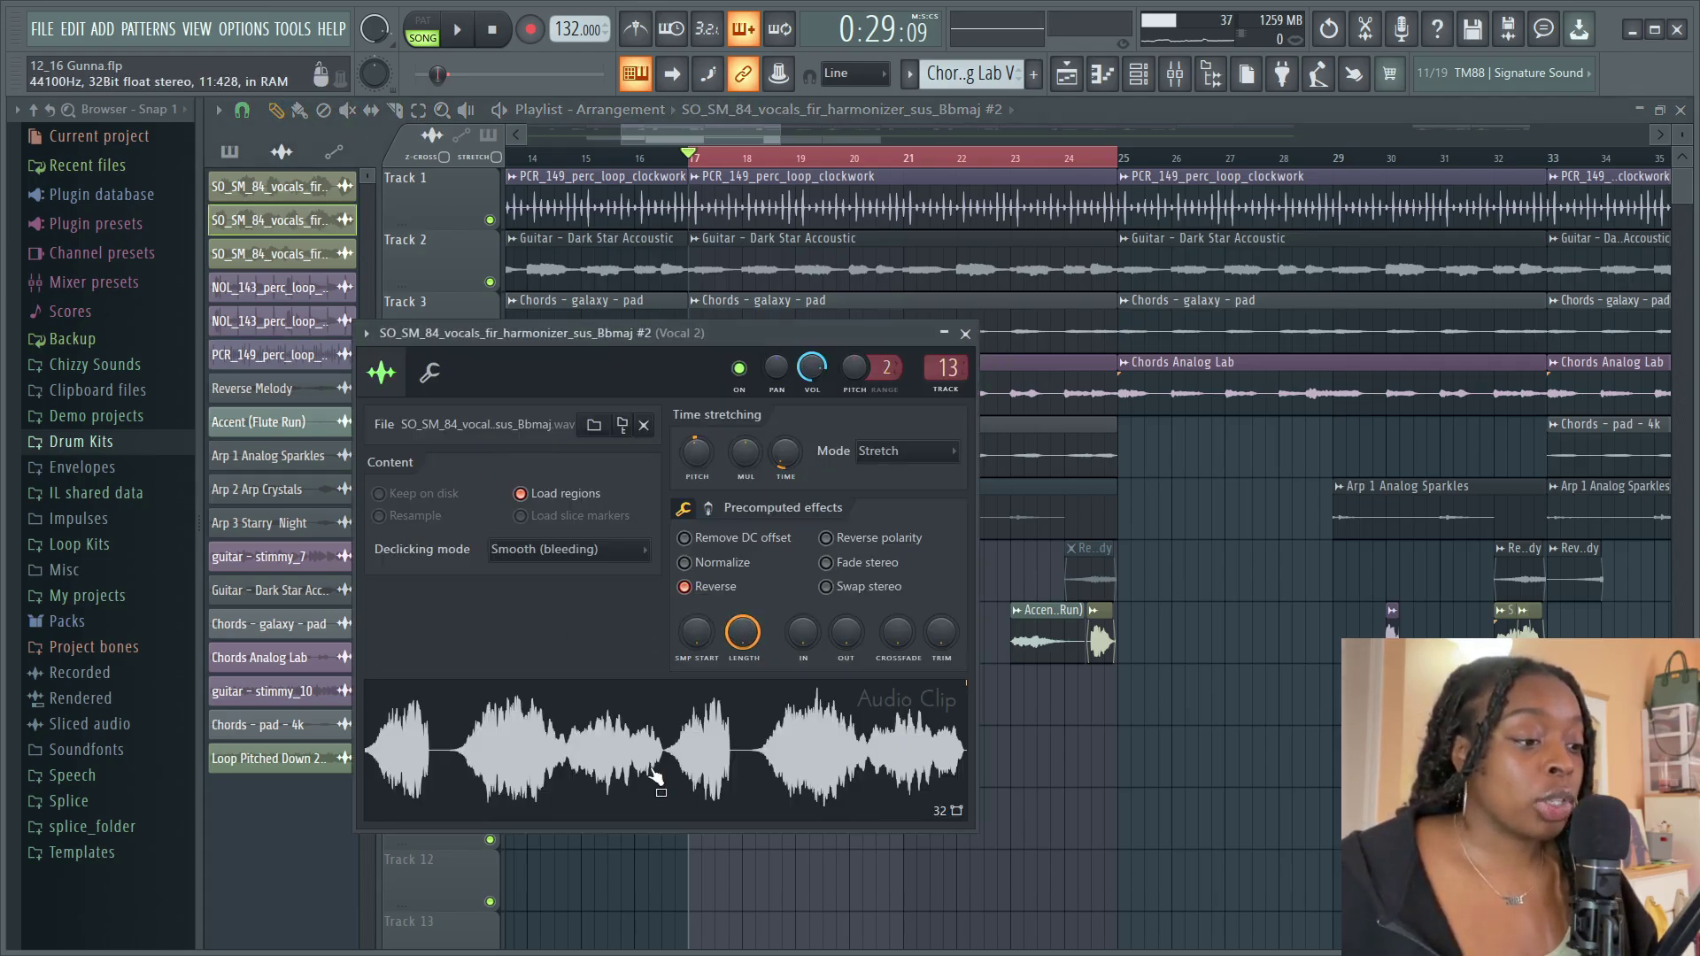
Turn off Reverse on the vocal sample to show its original waveform, and turn Reverse back on
left_click(687, 587)
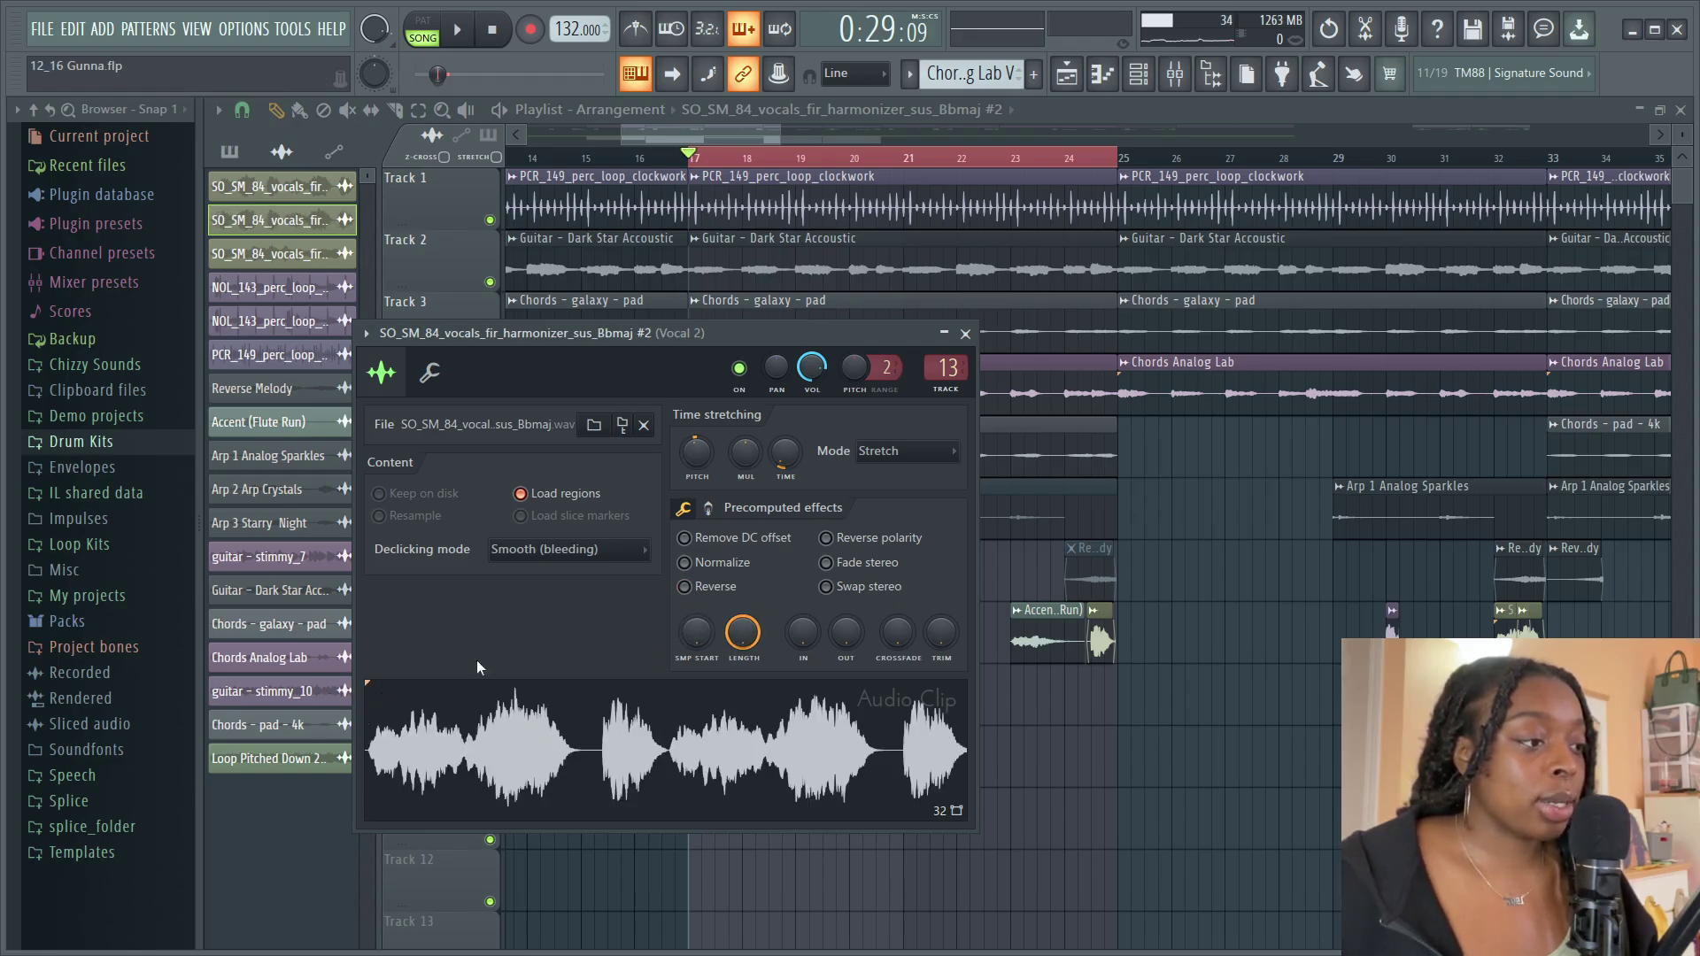
left_click(1178, 77)
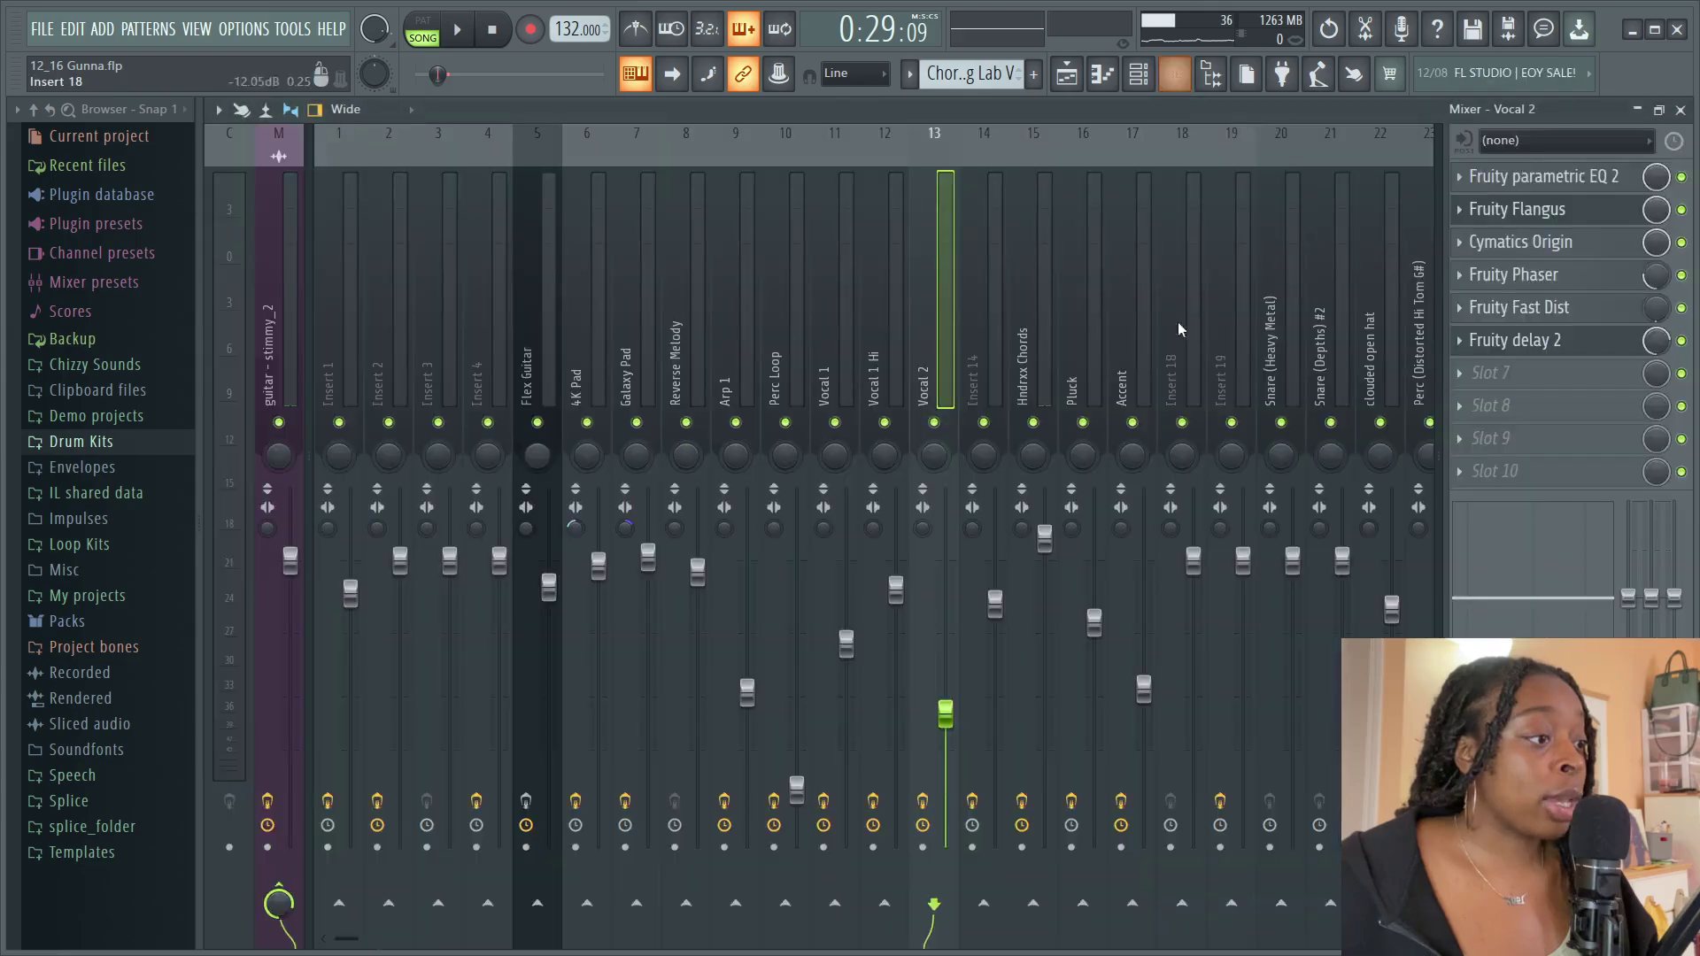
left_click(1066, 75)
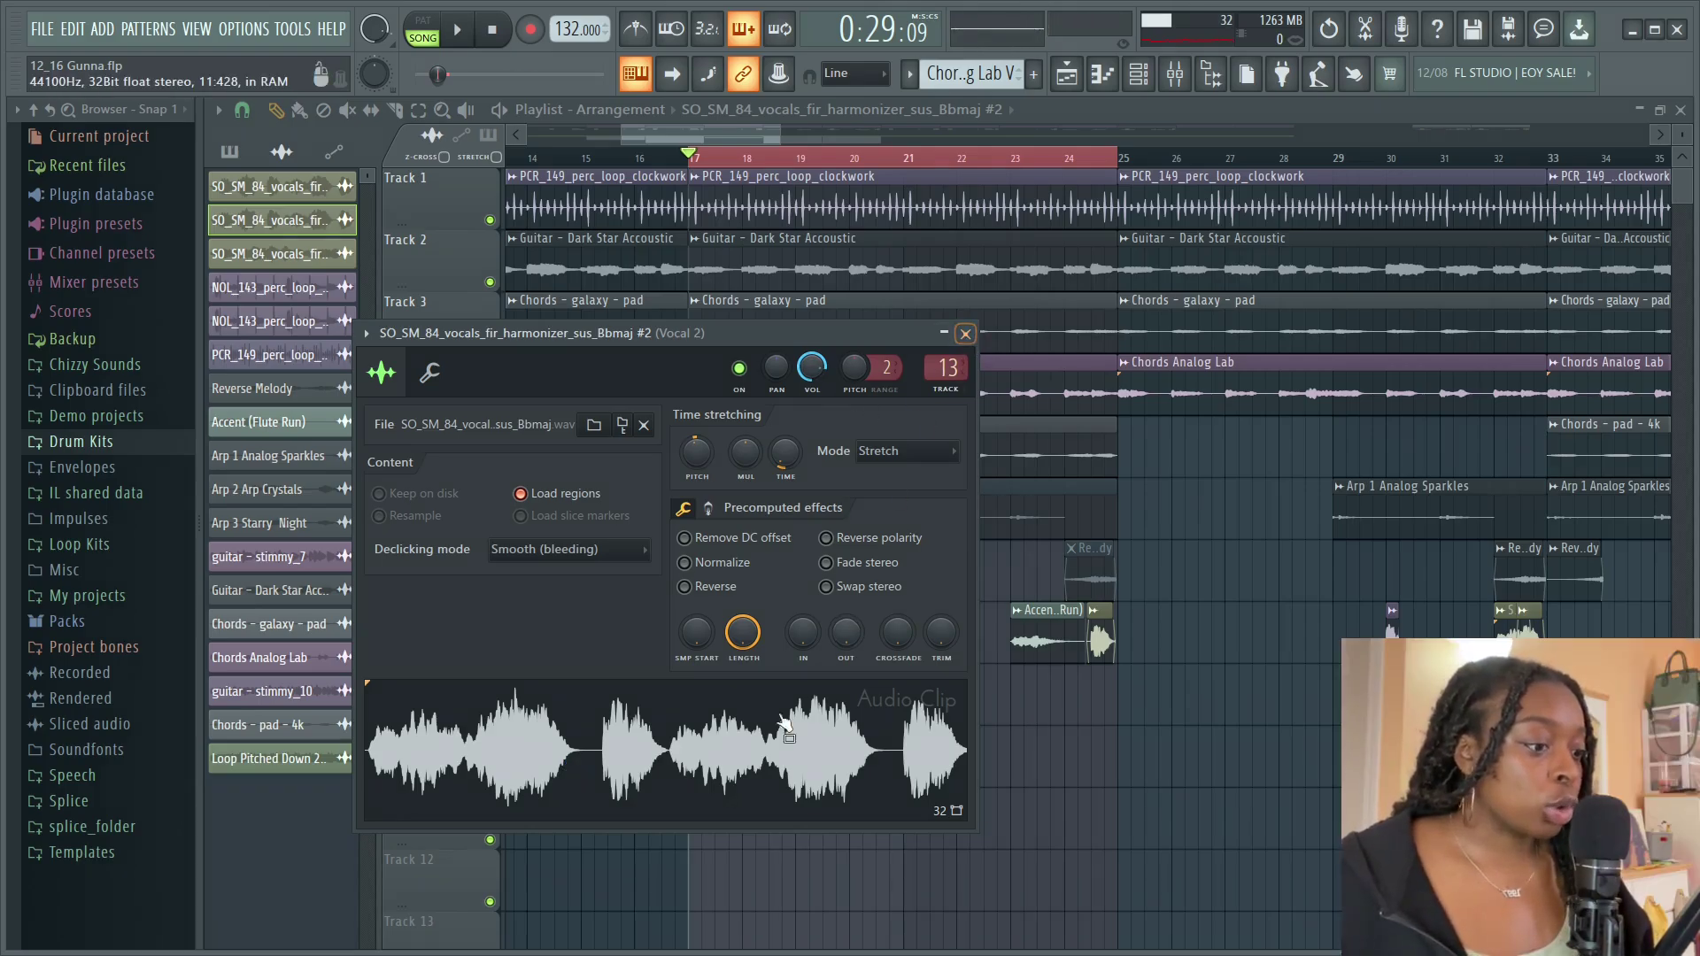
left_click(686, 588)
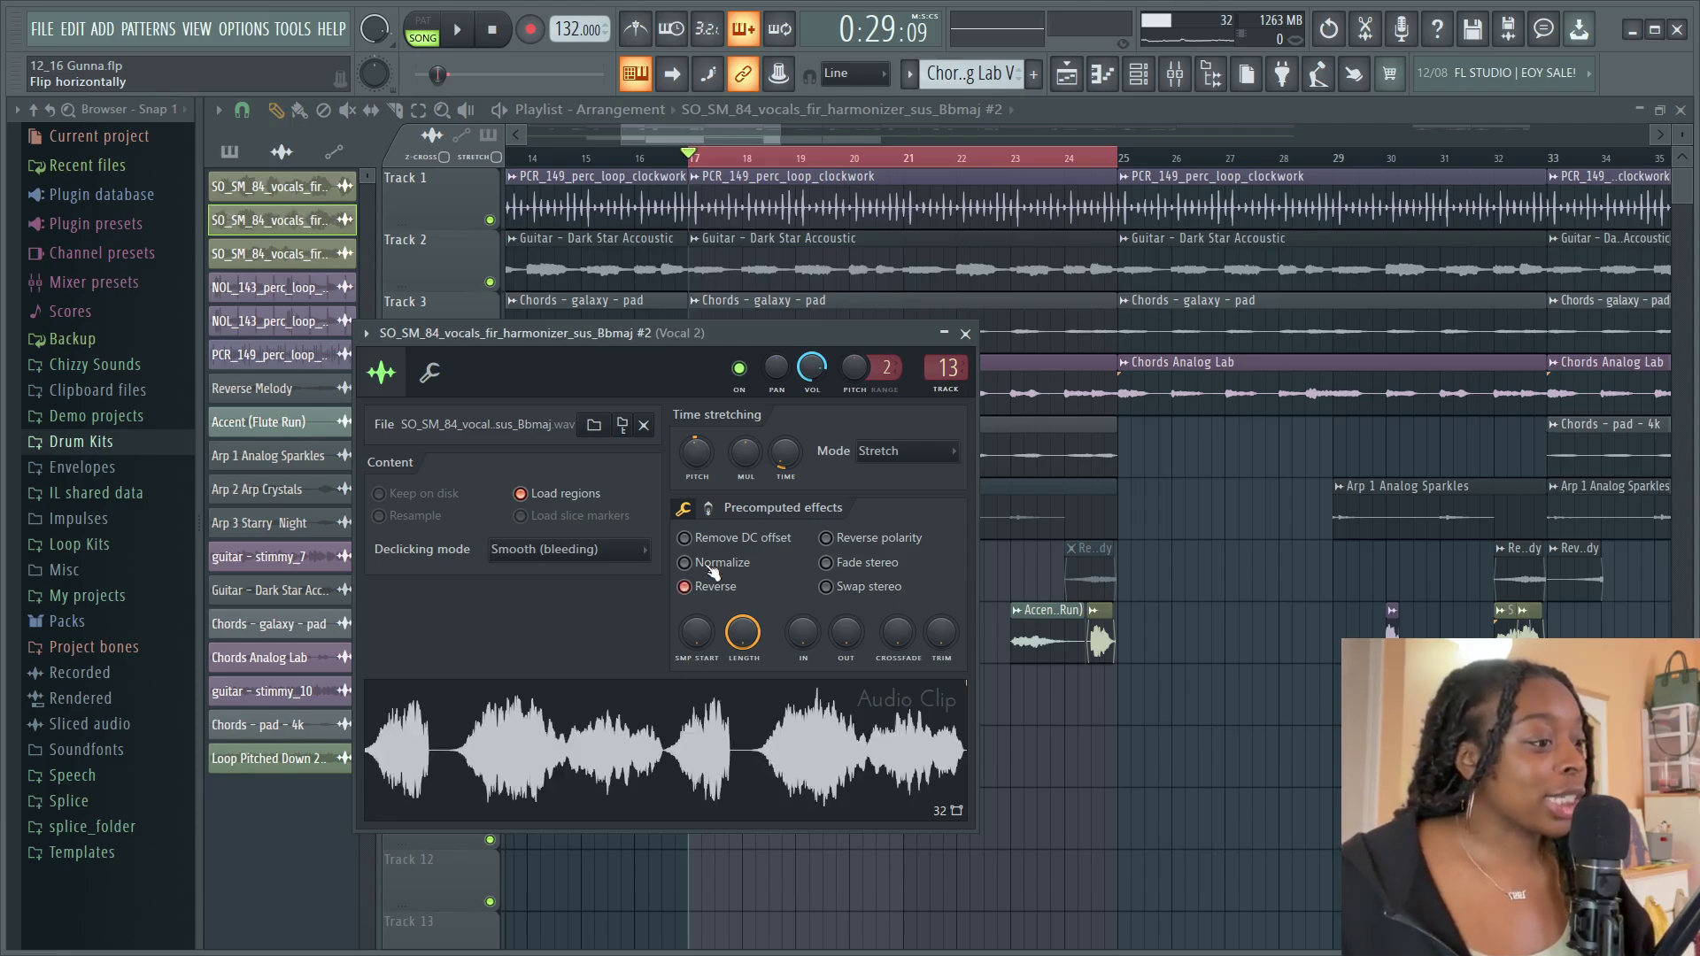
left_click(966, 334)
Examine the Fruity parametric EQ 2 curve on the Vocal 2 mixer track and list the equalizer's presets
left_click(1177, 75)
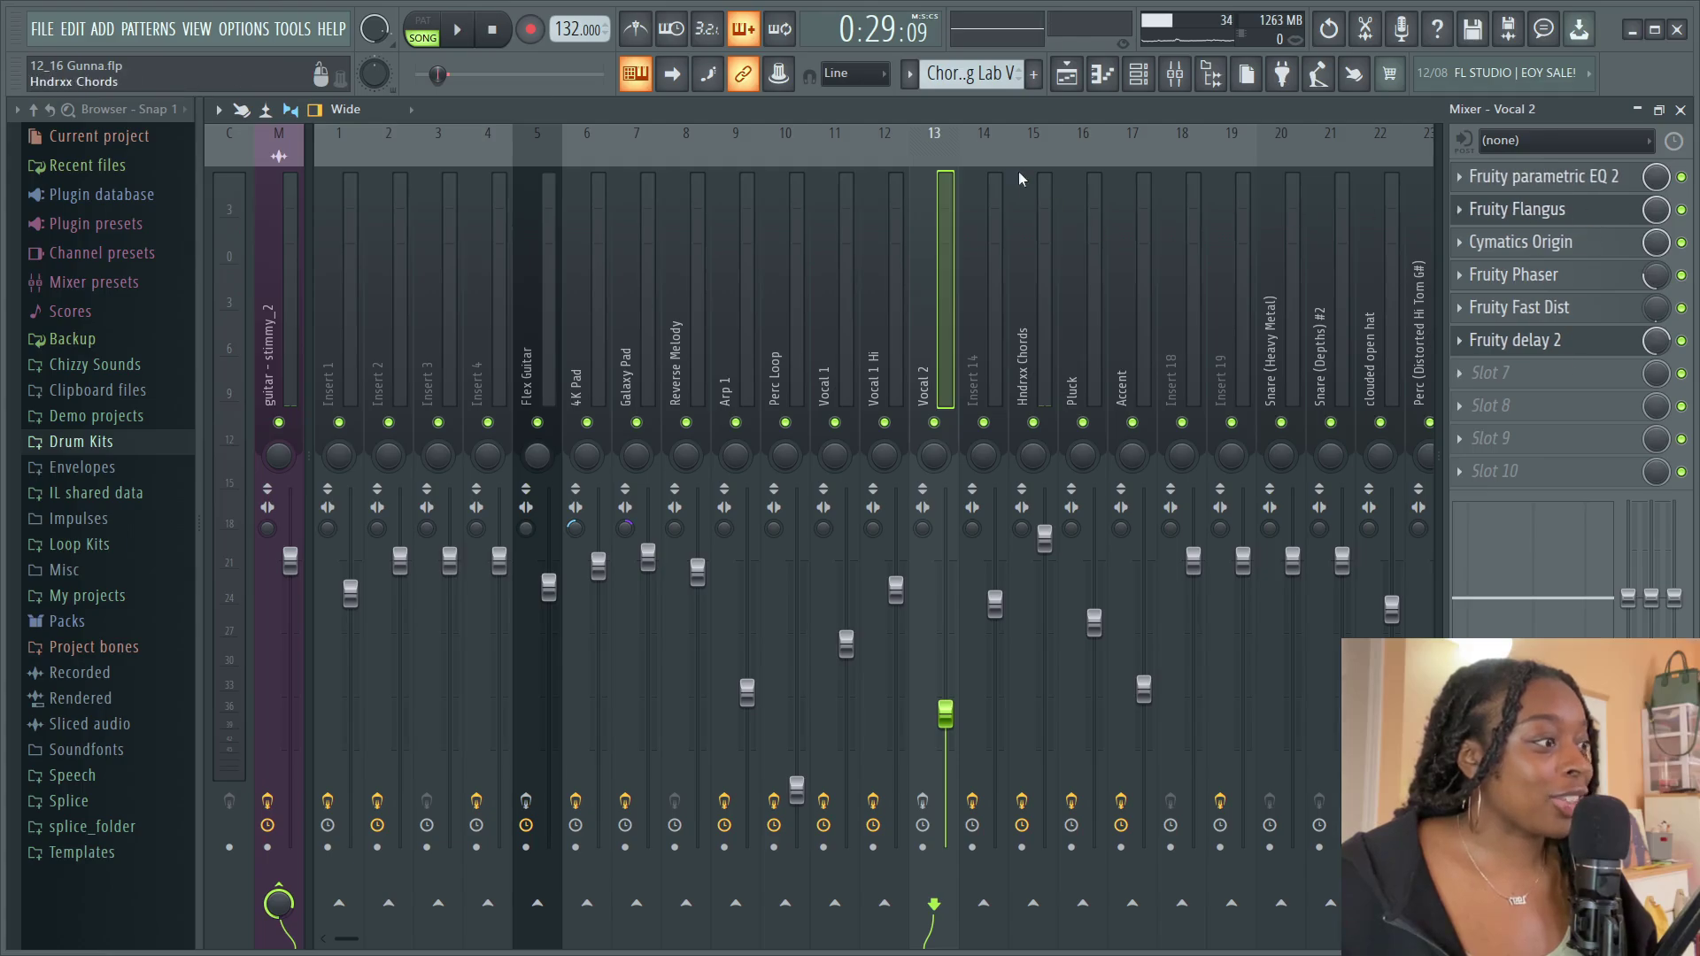
left_click(1515, 179)
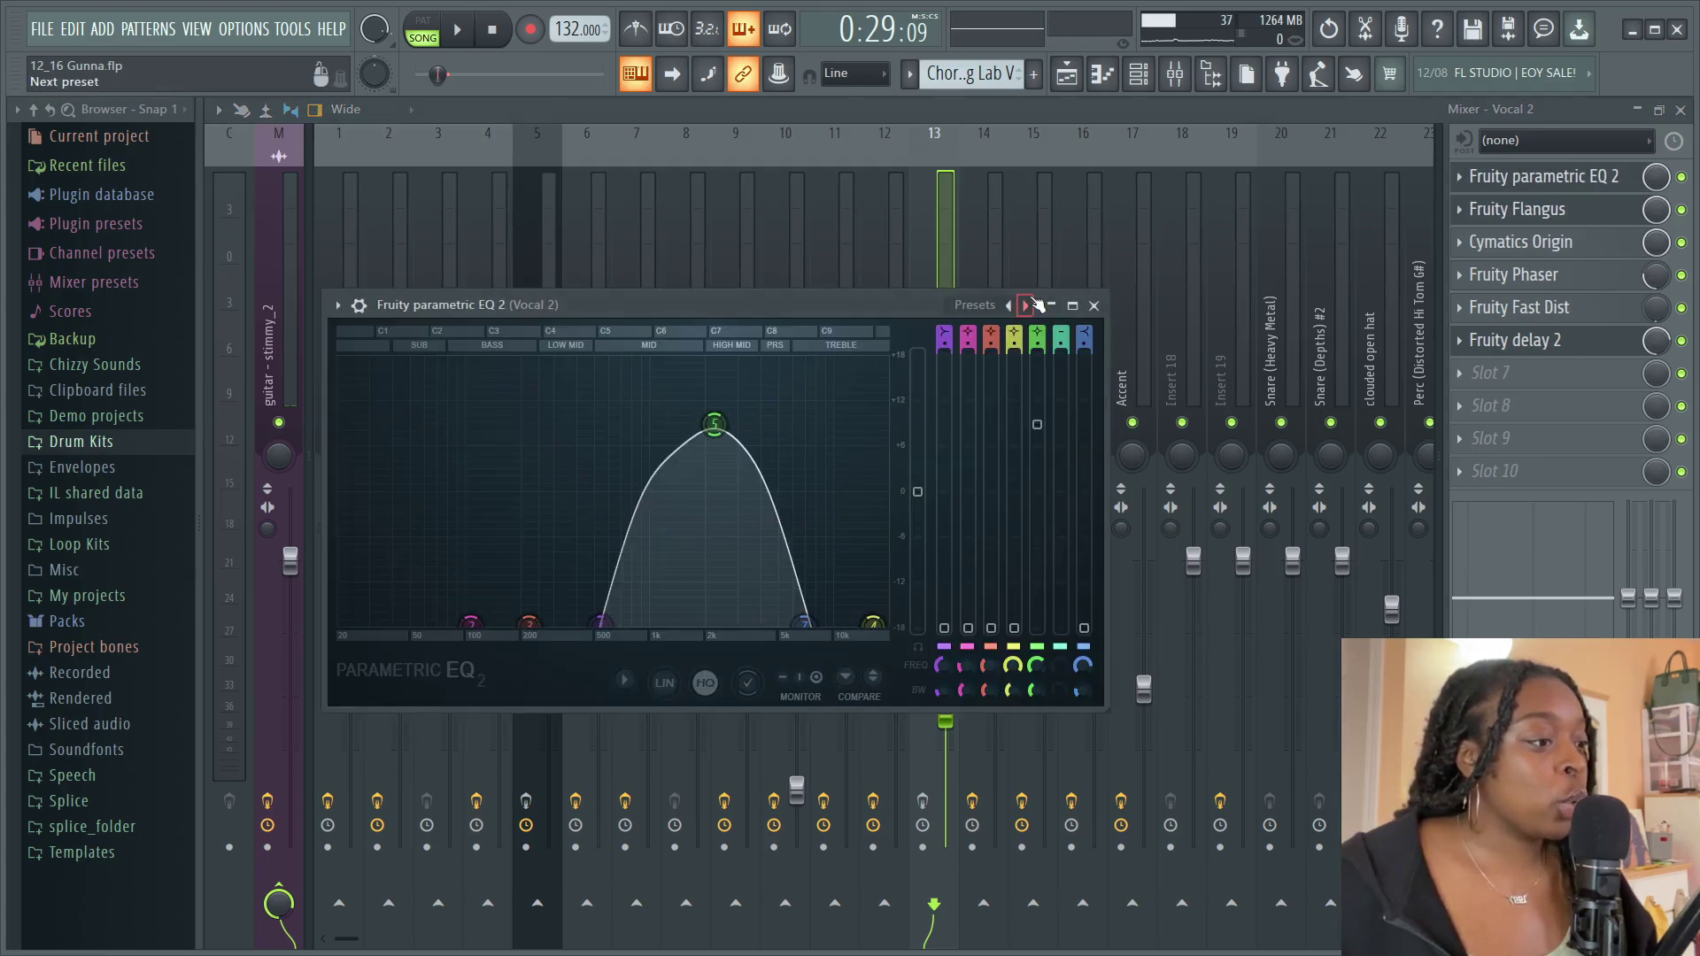
left_click(1038, 304)
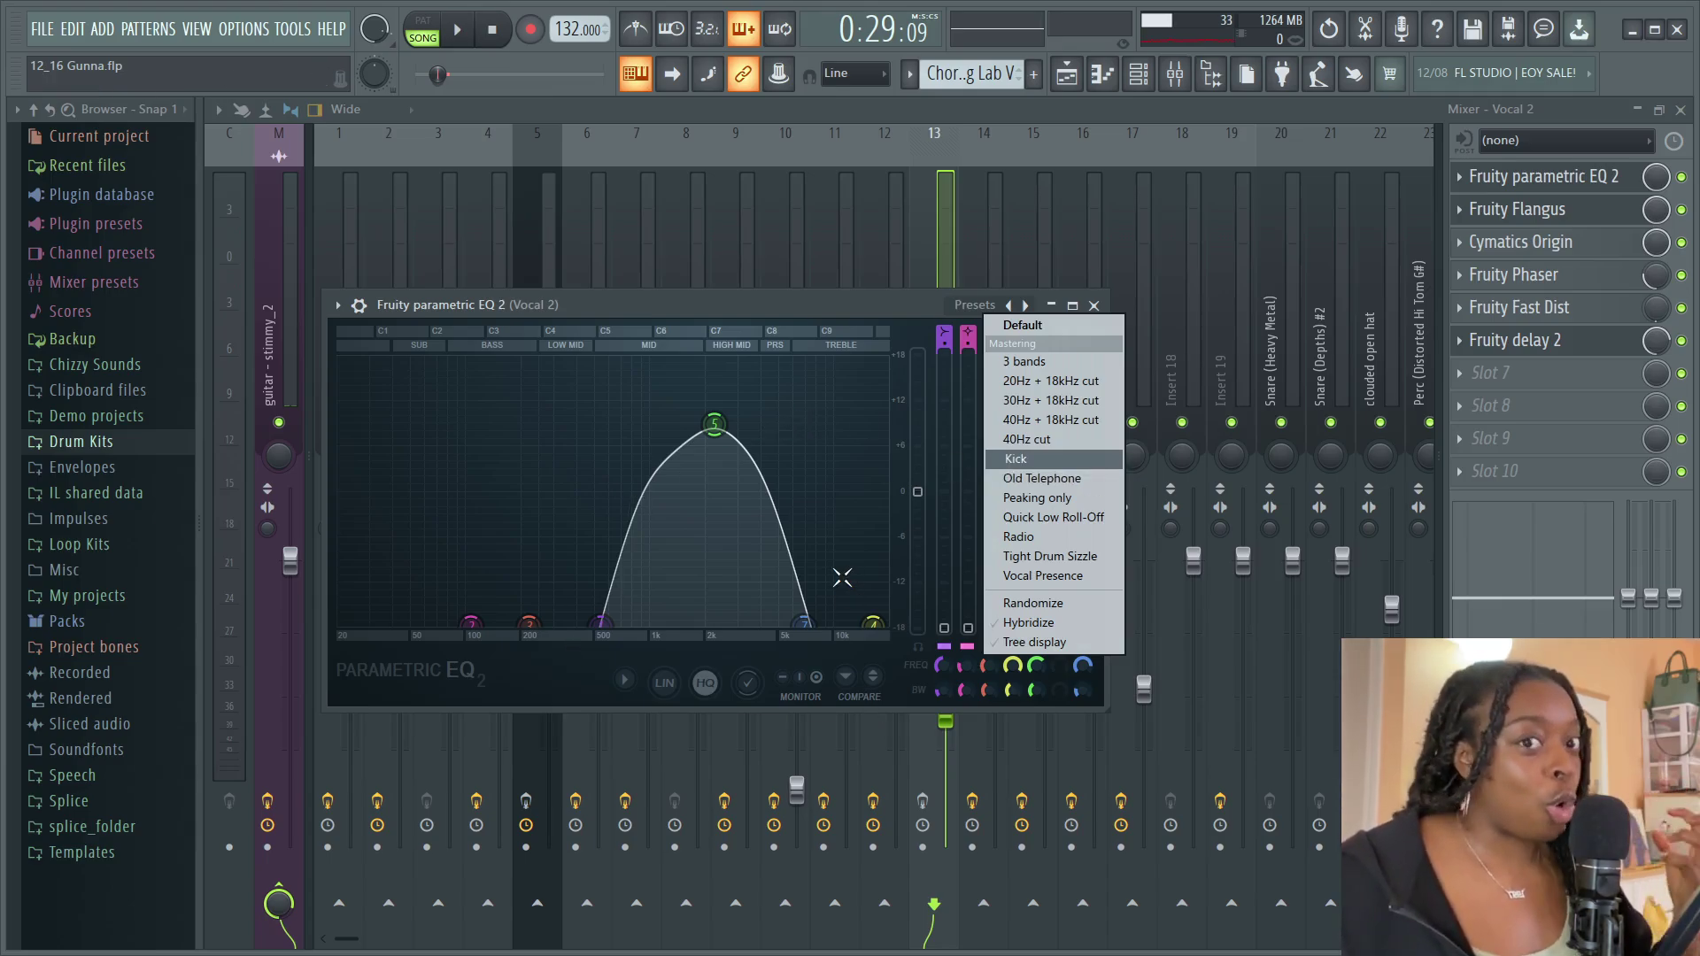
left_click(1524, 210)
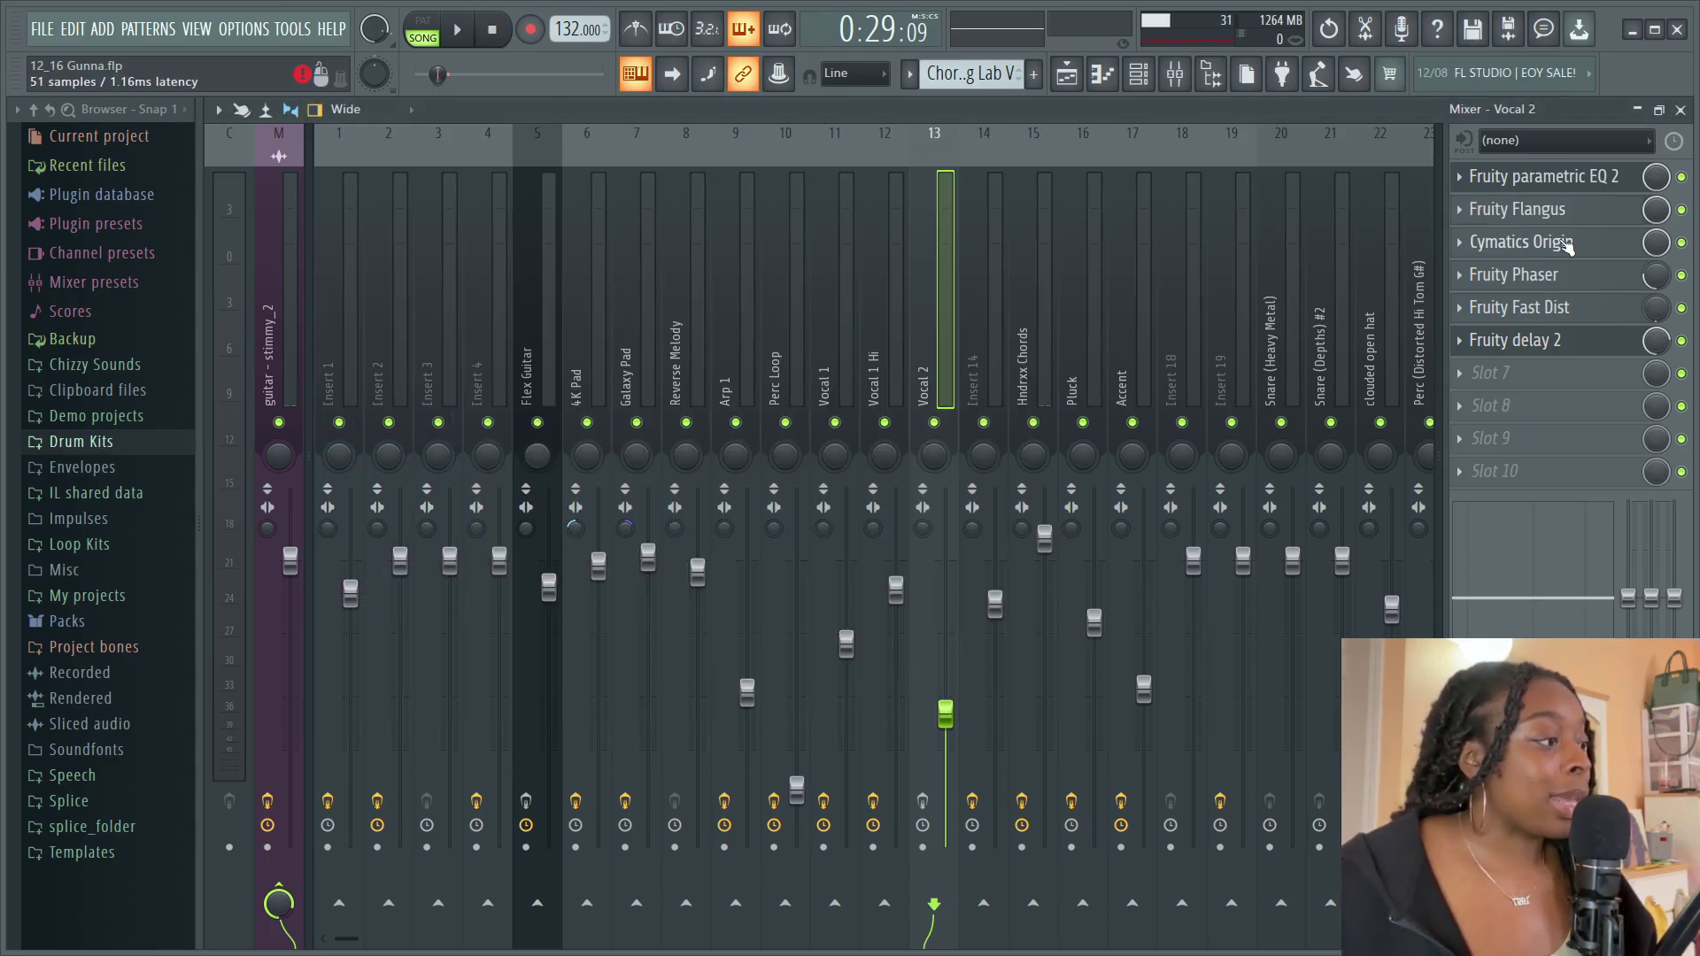
Open Cymatics Origin on the Vocal 2 mixer track and inspect its Movement and Resample Freq settings
left_click(1565, 246)
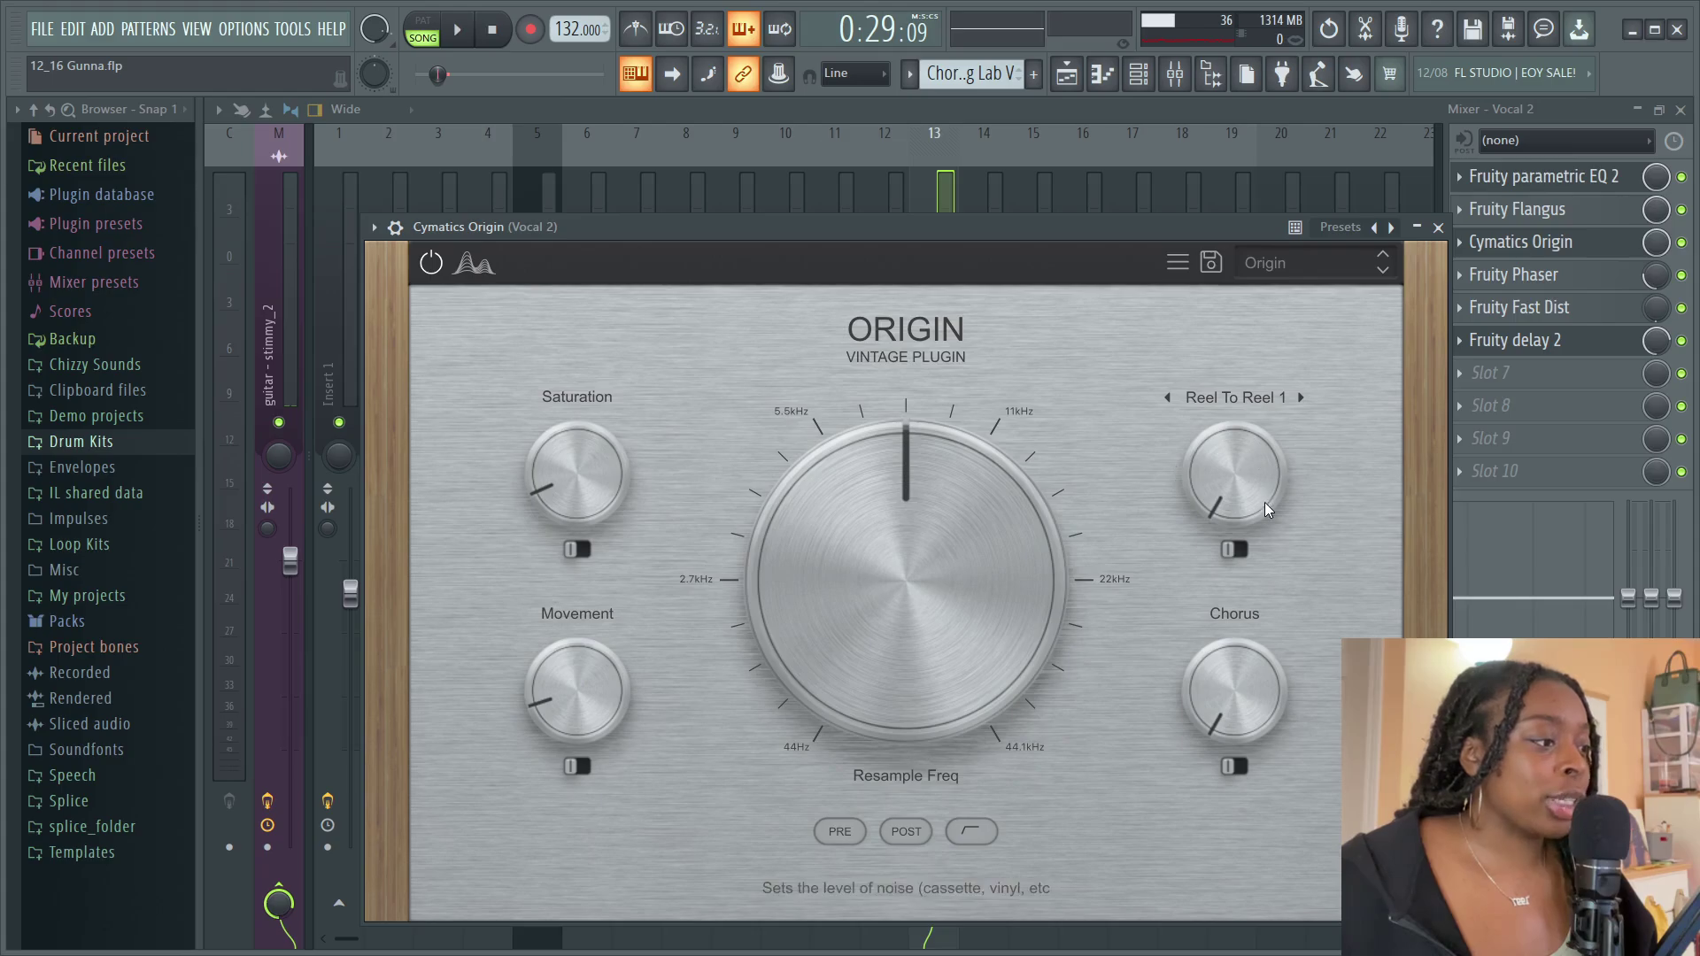
mouse_move(576, 660)
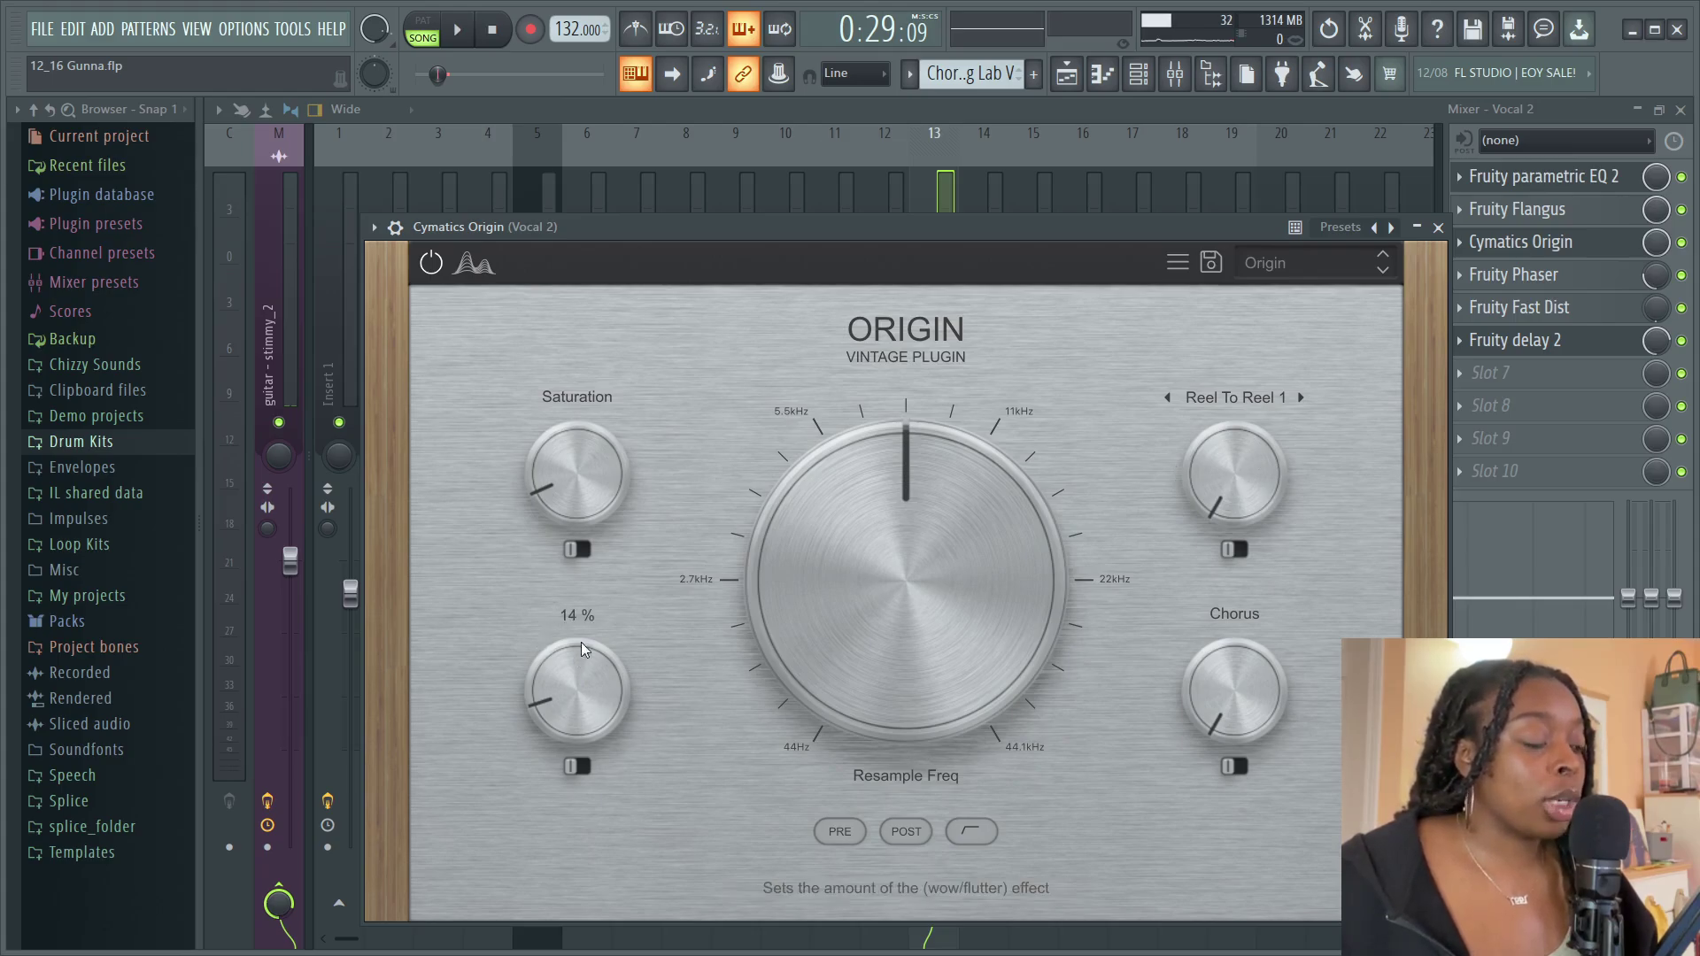
mouse_move(907, 483)
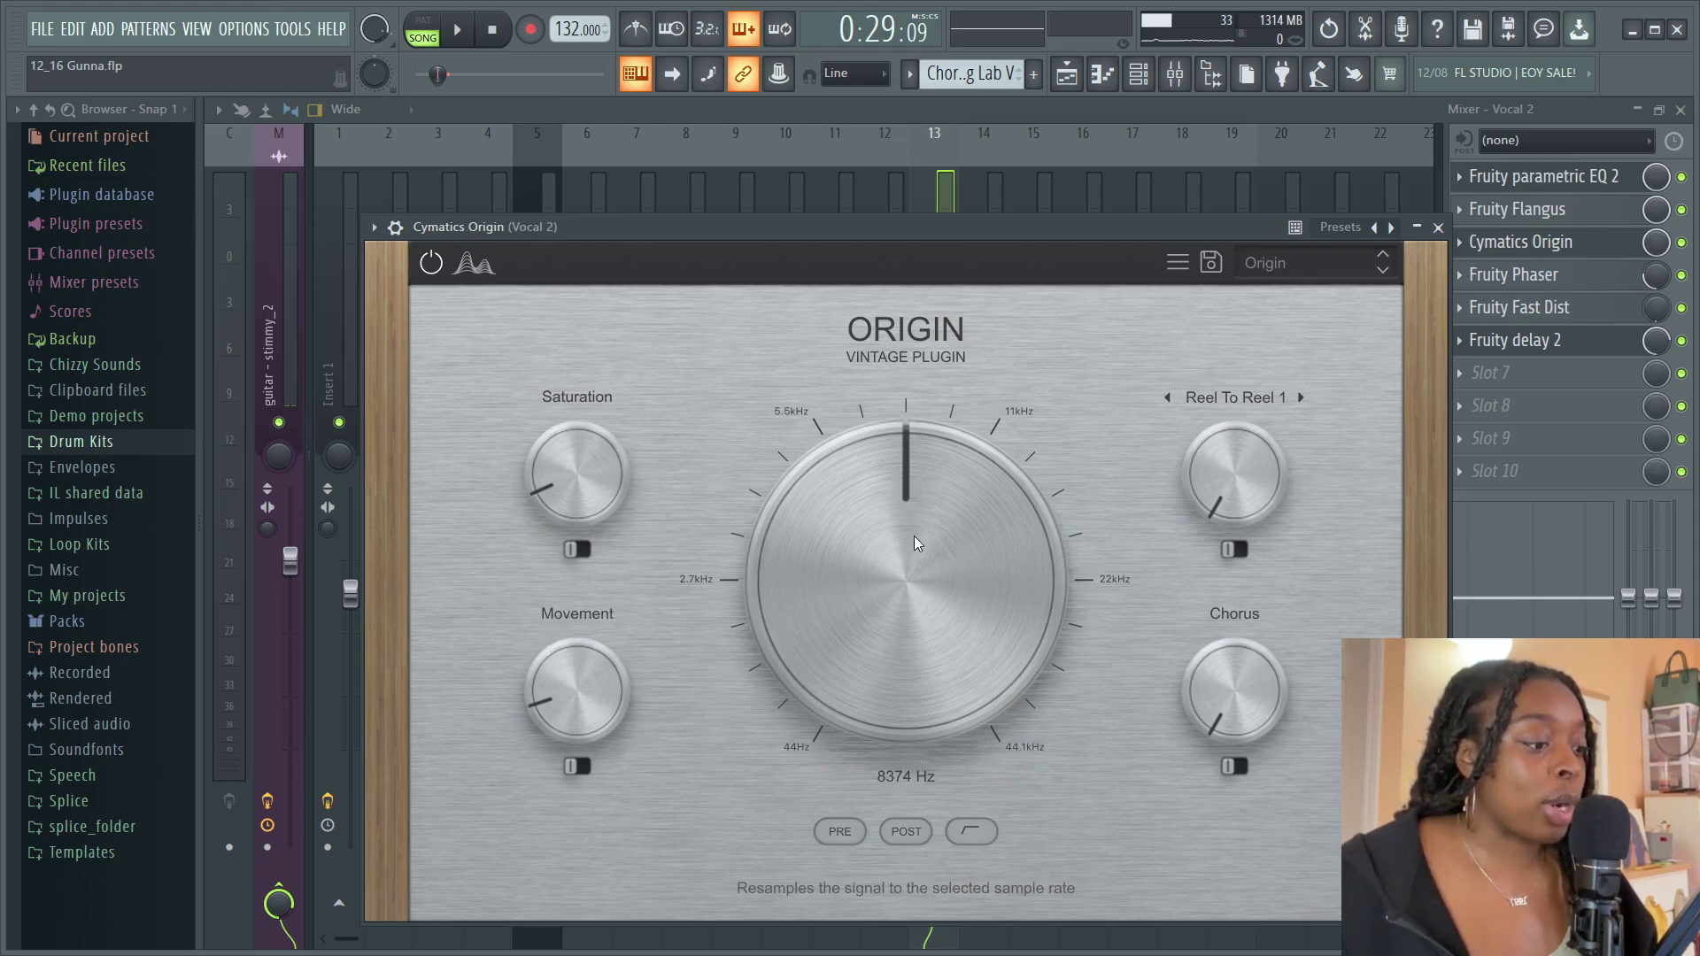
Close Cymatics Origin and inspect the Fruity Phaser, Fruity Fast Dist and Fruity delay 2 settings on the Vocal 2 mixer track
left_click(1439, 228)
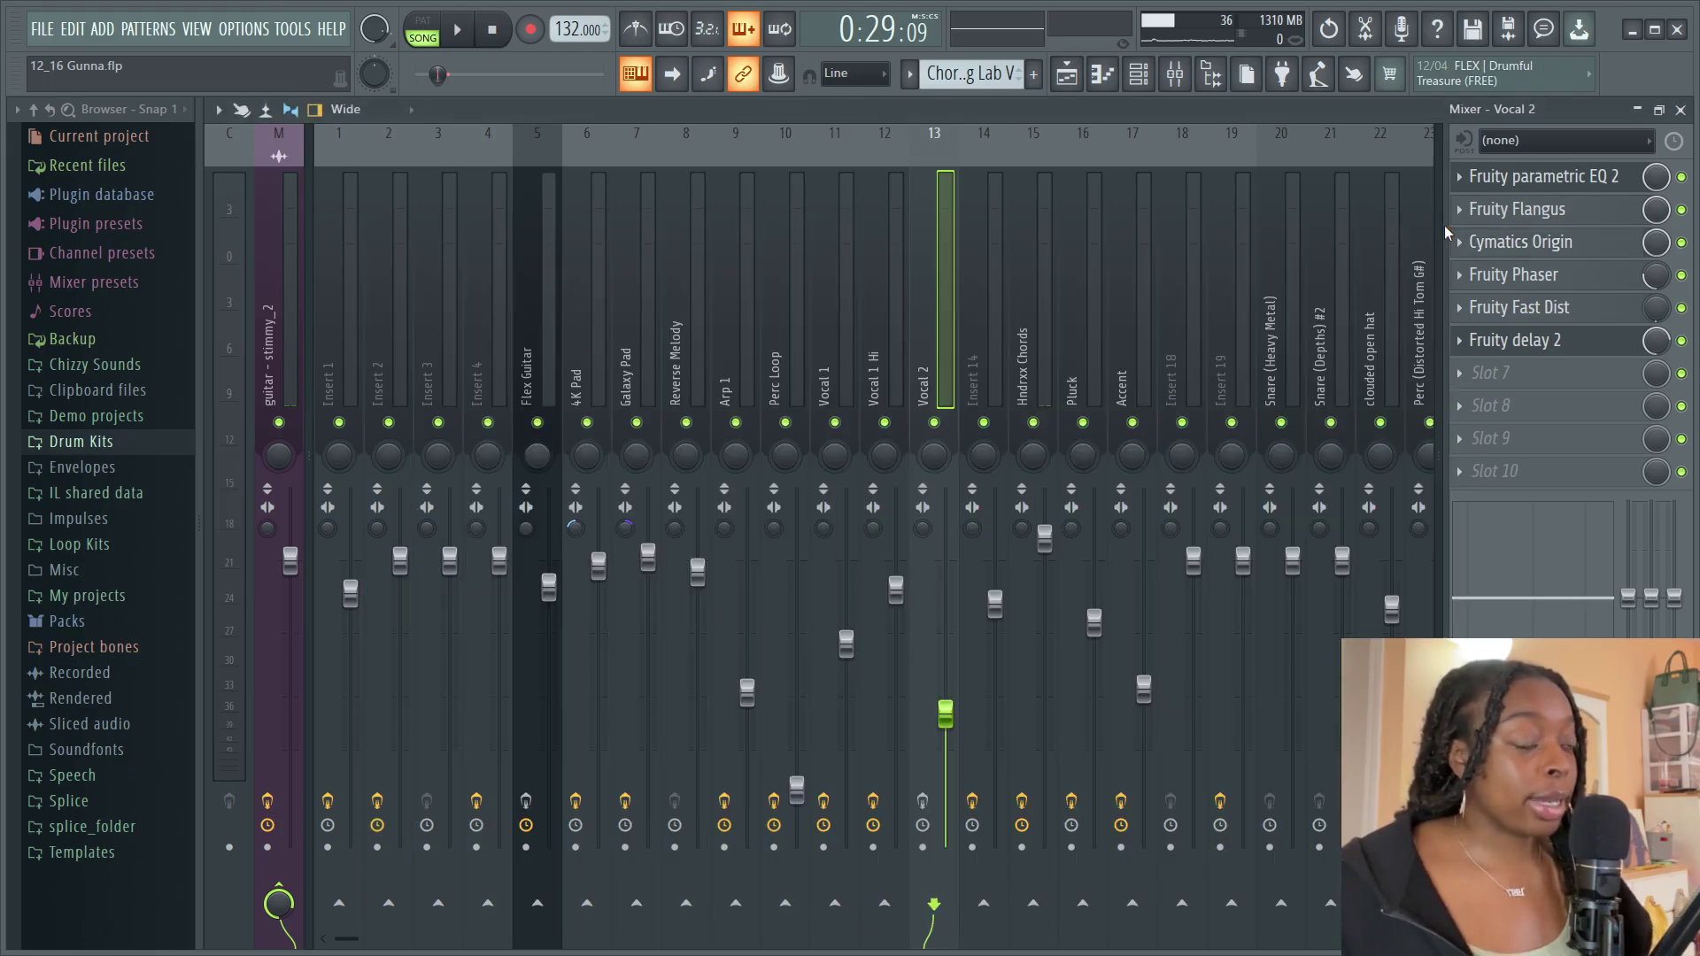
left_click(1558, 273)
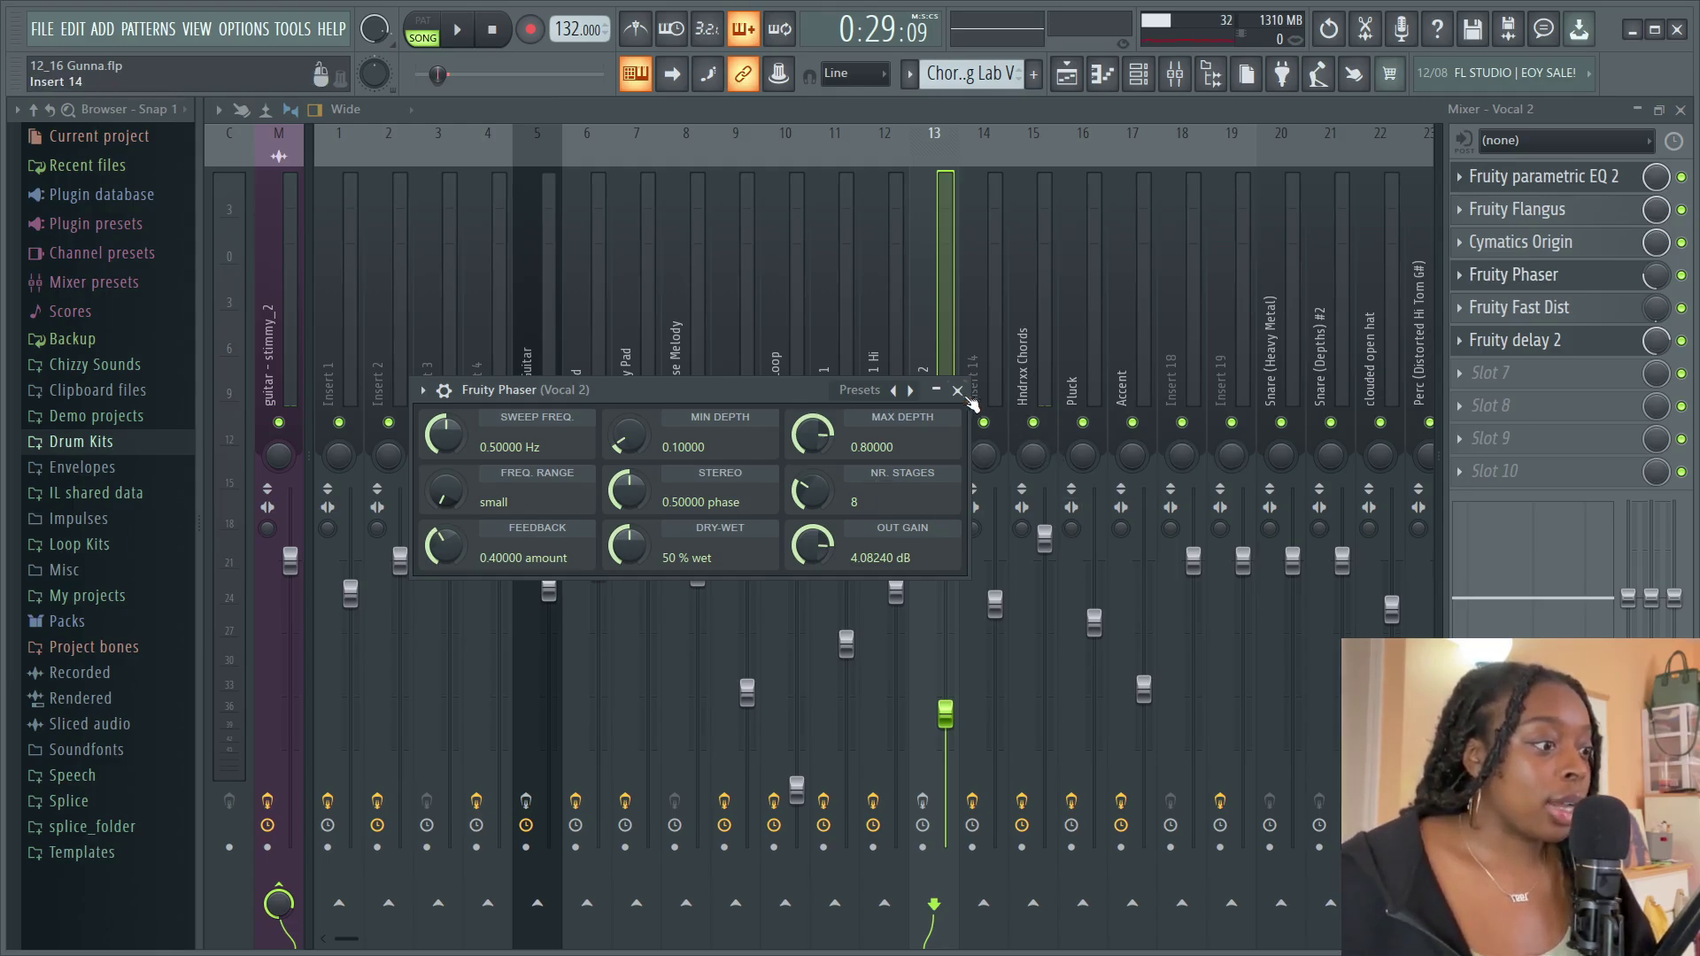
left_click(958, 391)
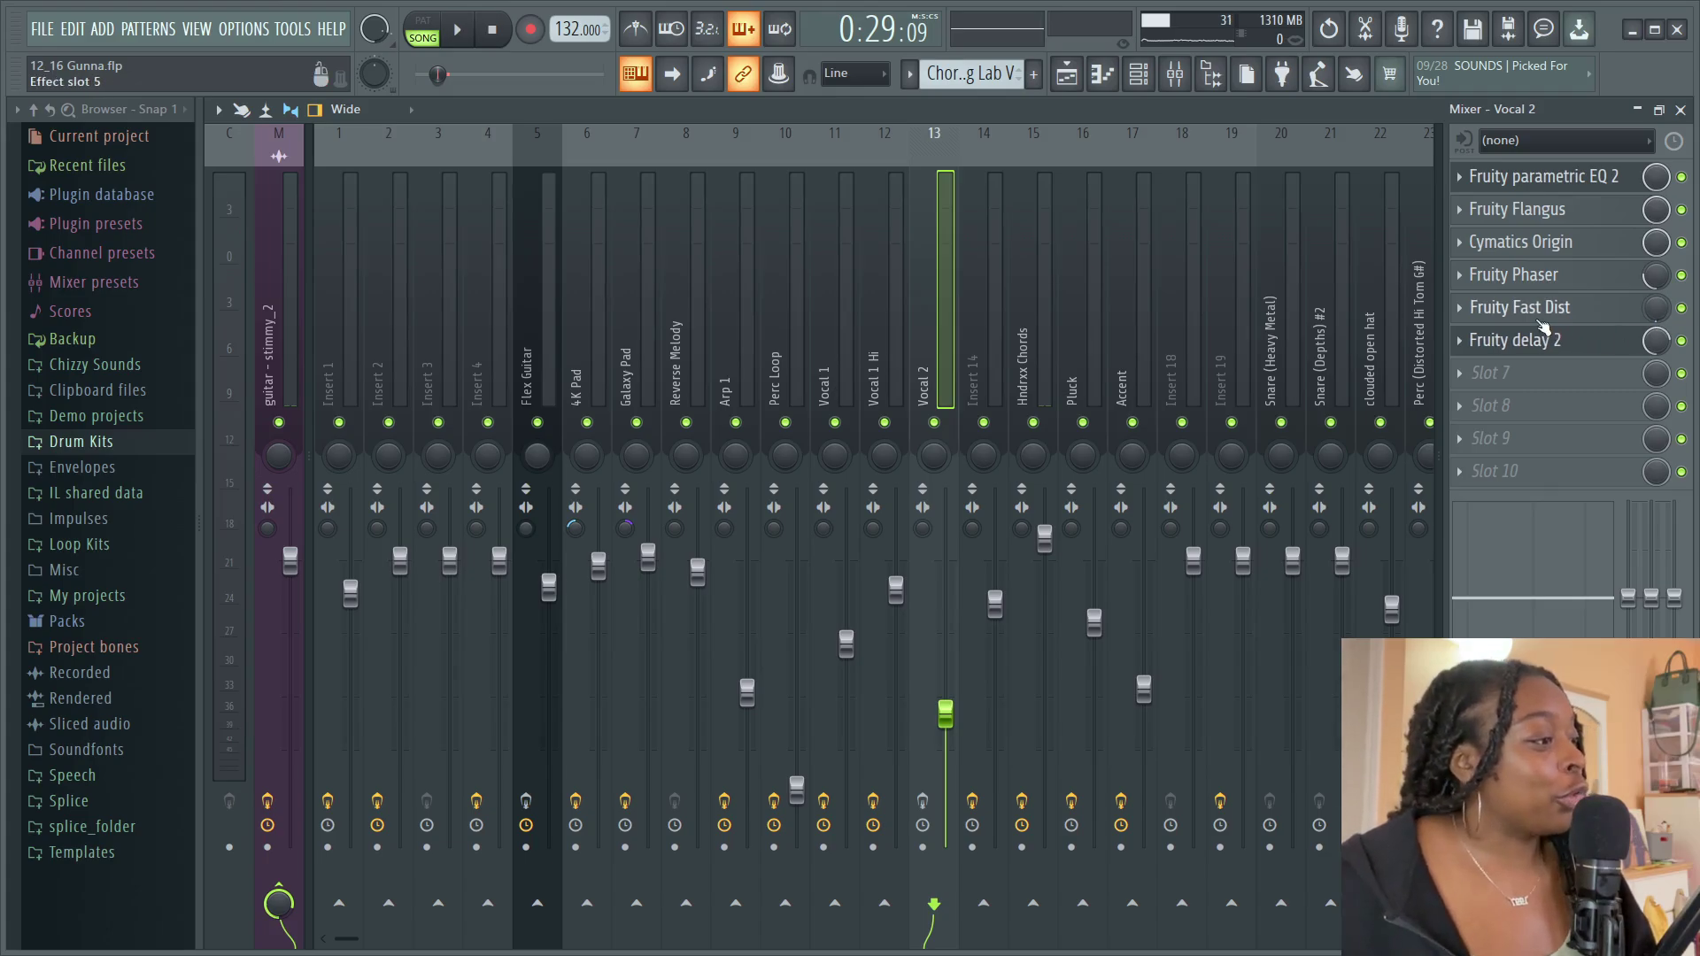
left_click(1521, 309)
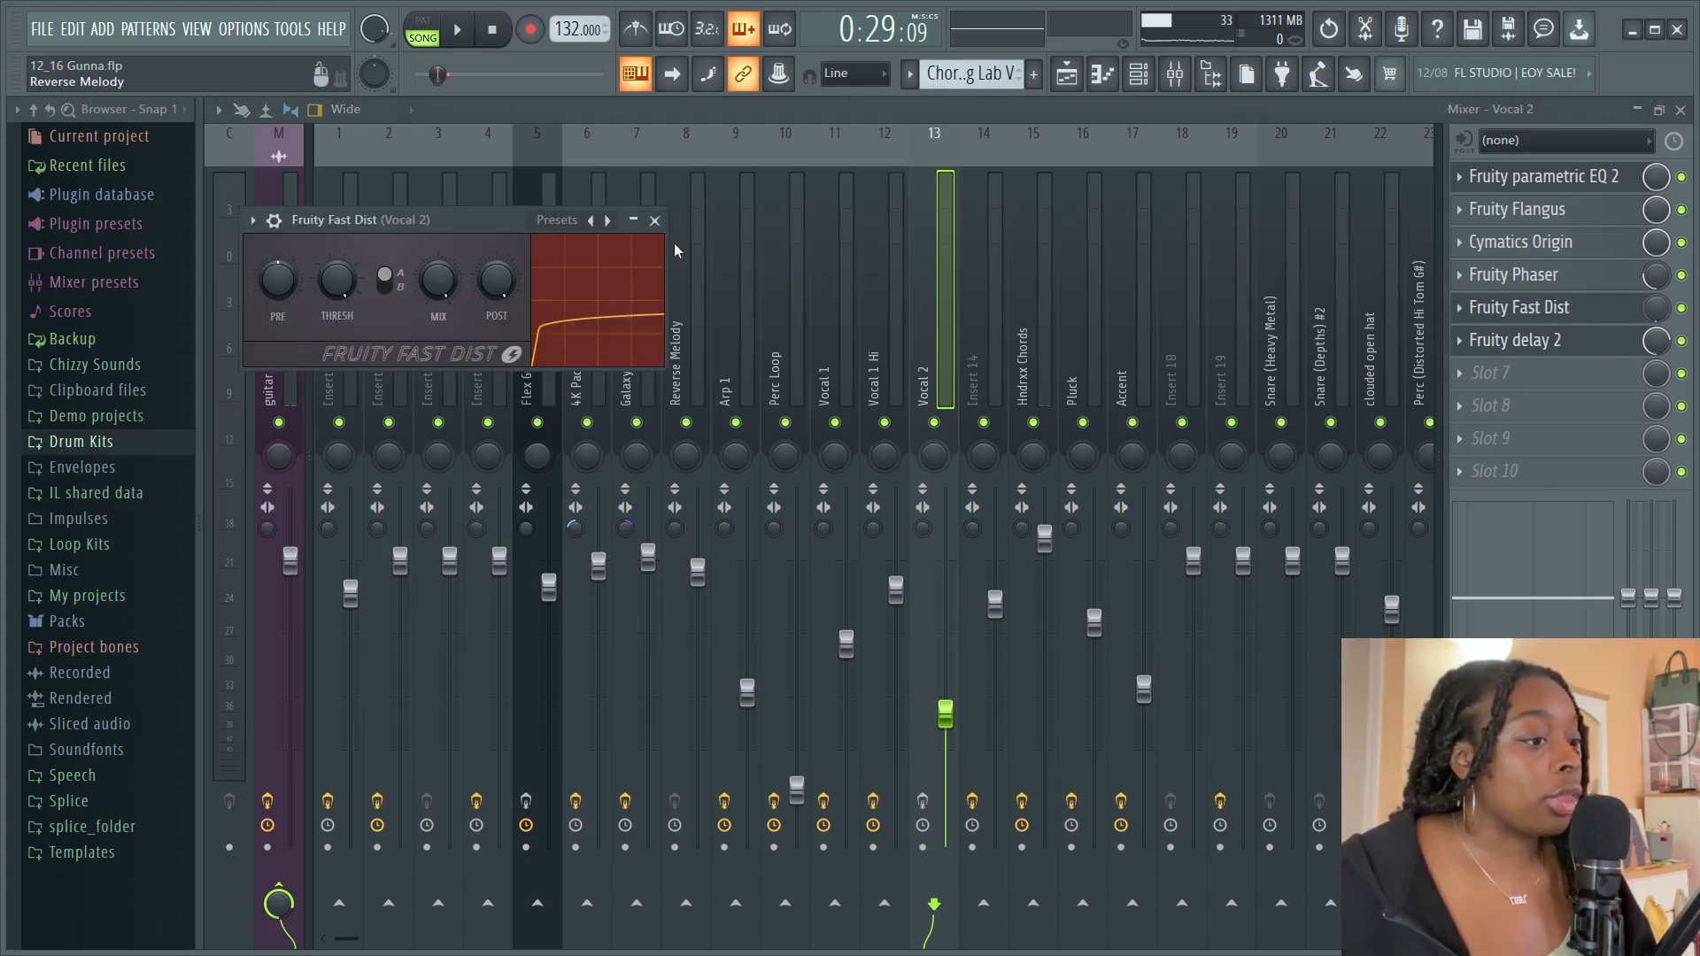
left_click(655, 220)
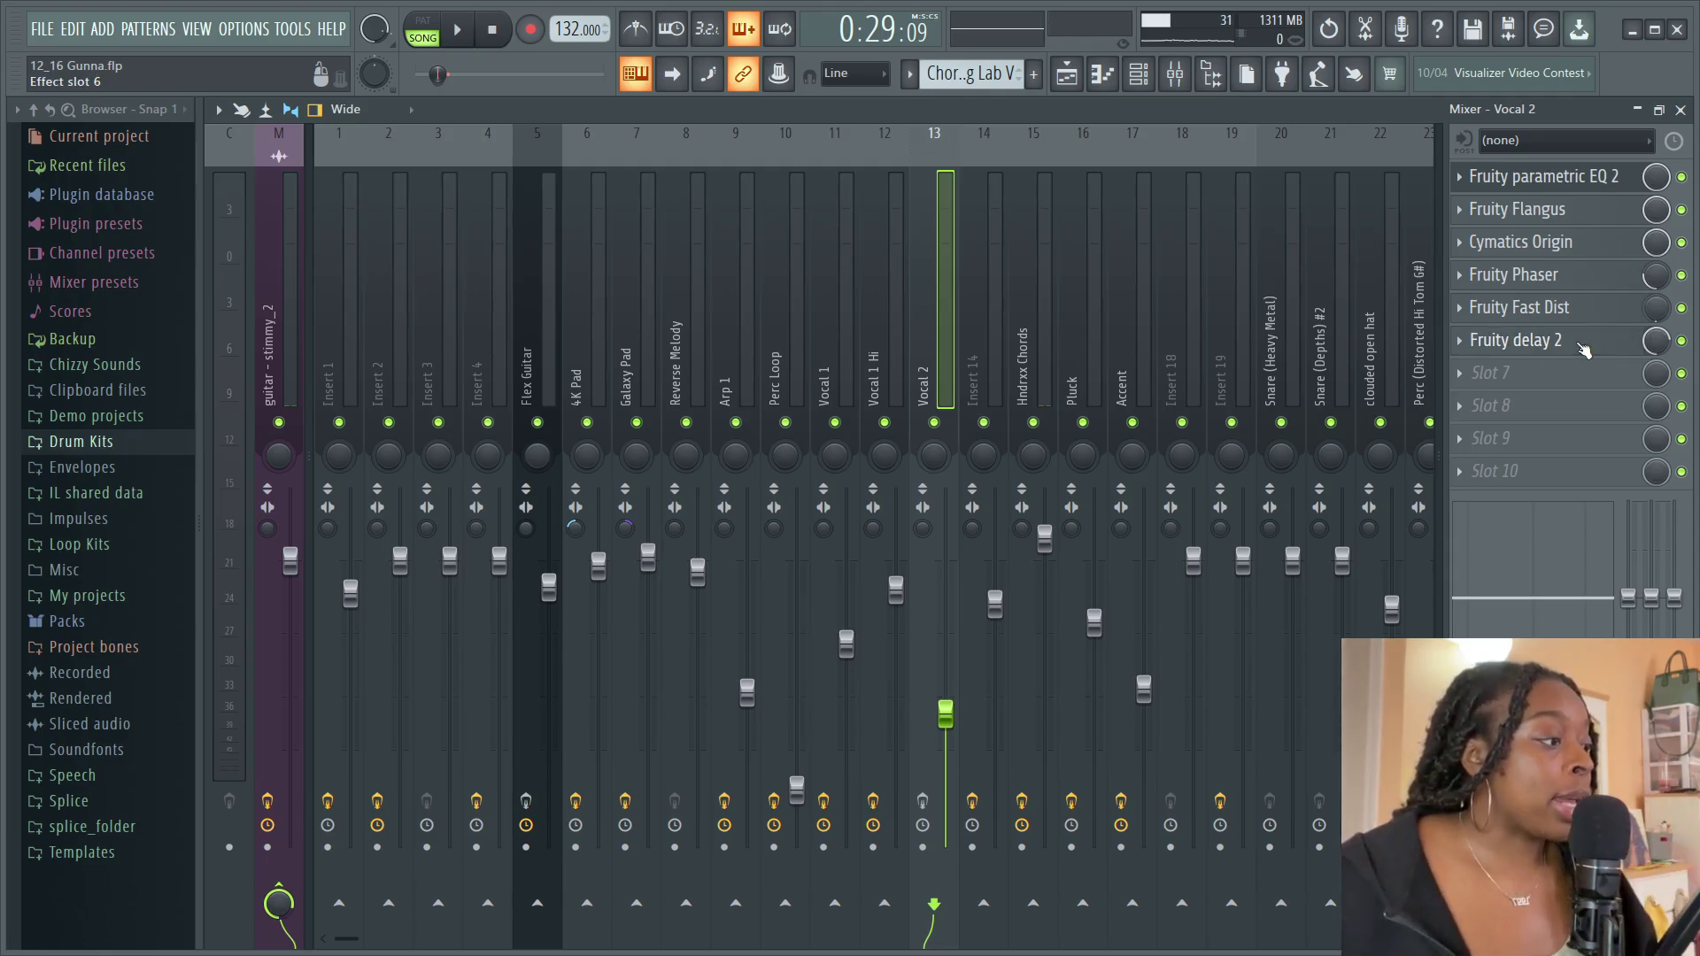
left_click(1584, 350)
left_click(1549, 339)
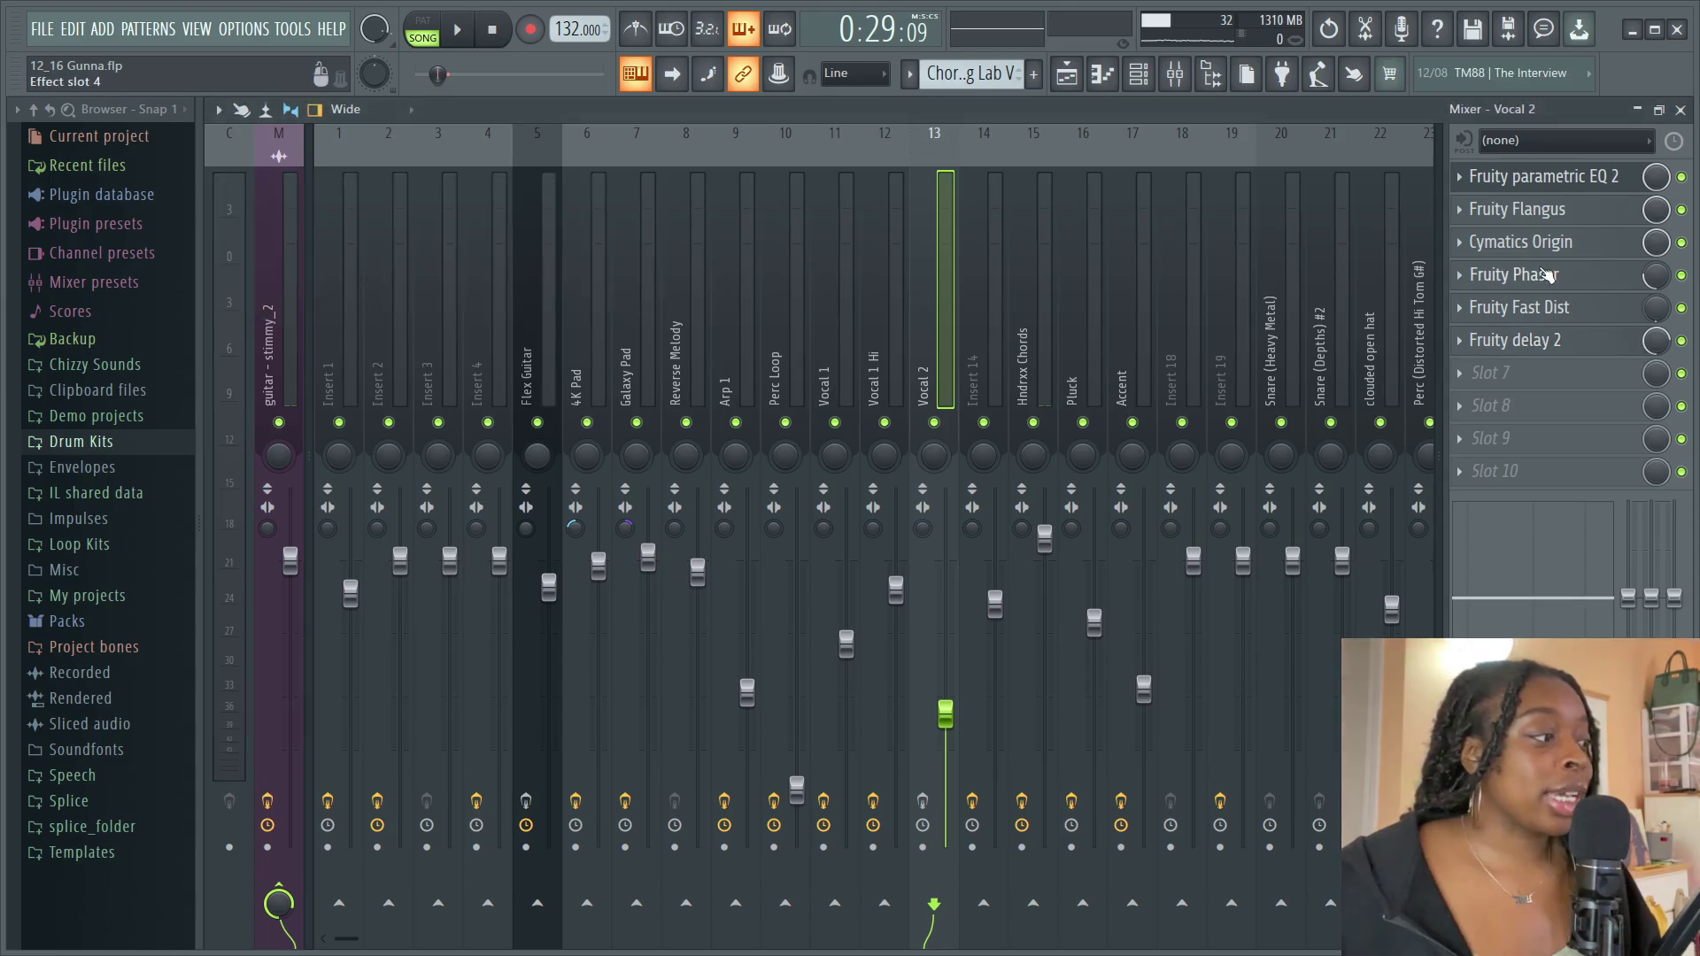
Return to the Playlist and play the selected section from bar 17
key("F5")
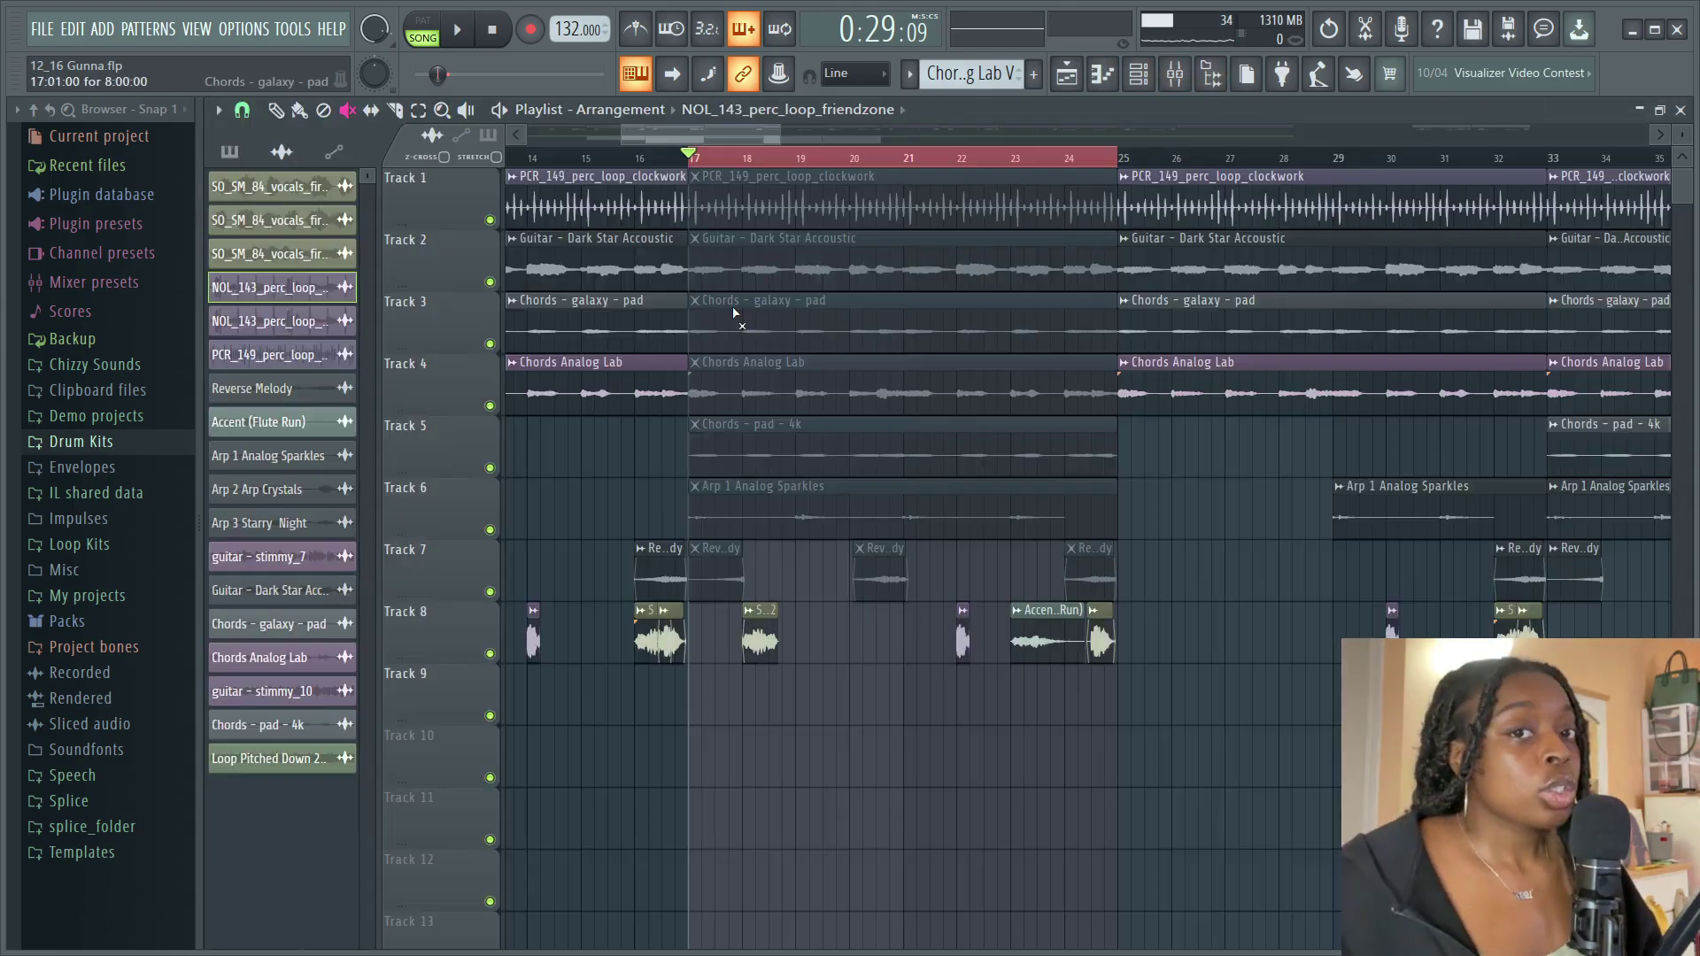
left_click(459, 34)
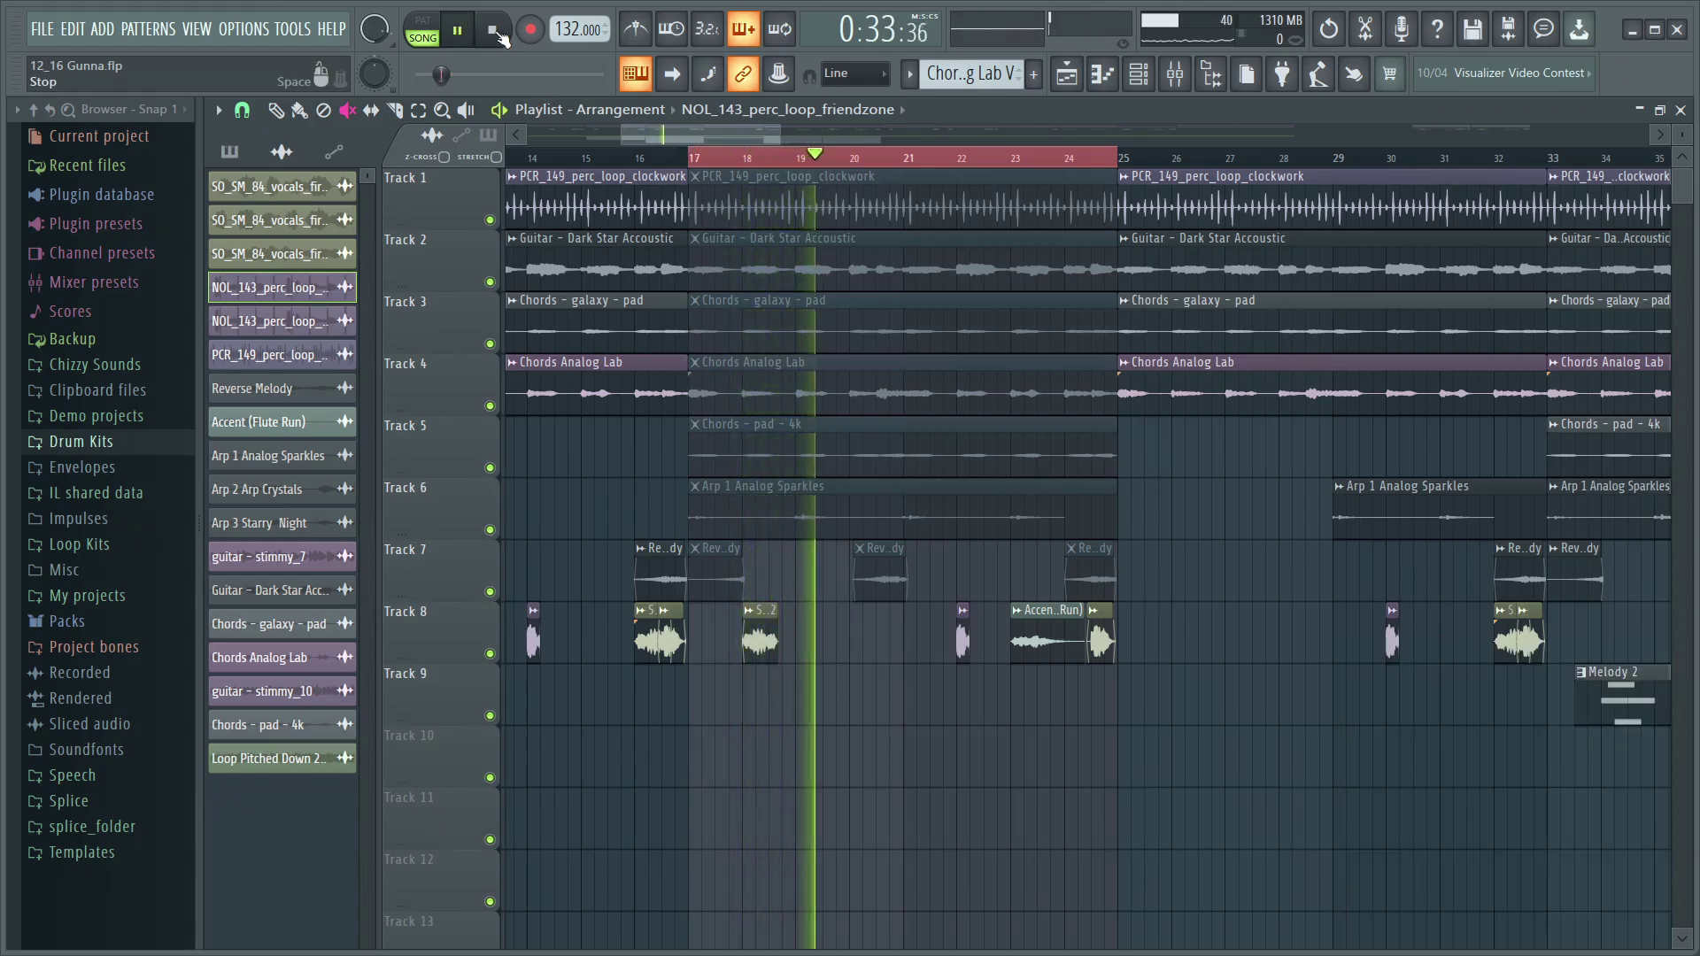
key("space")
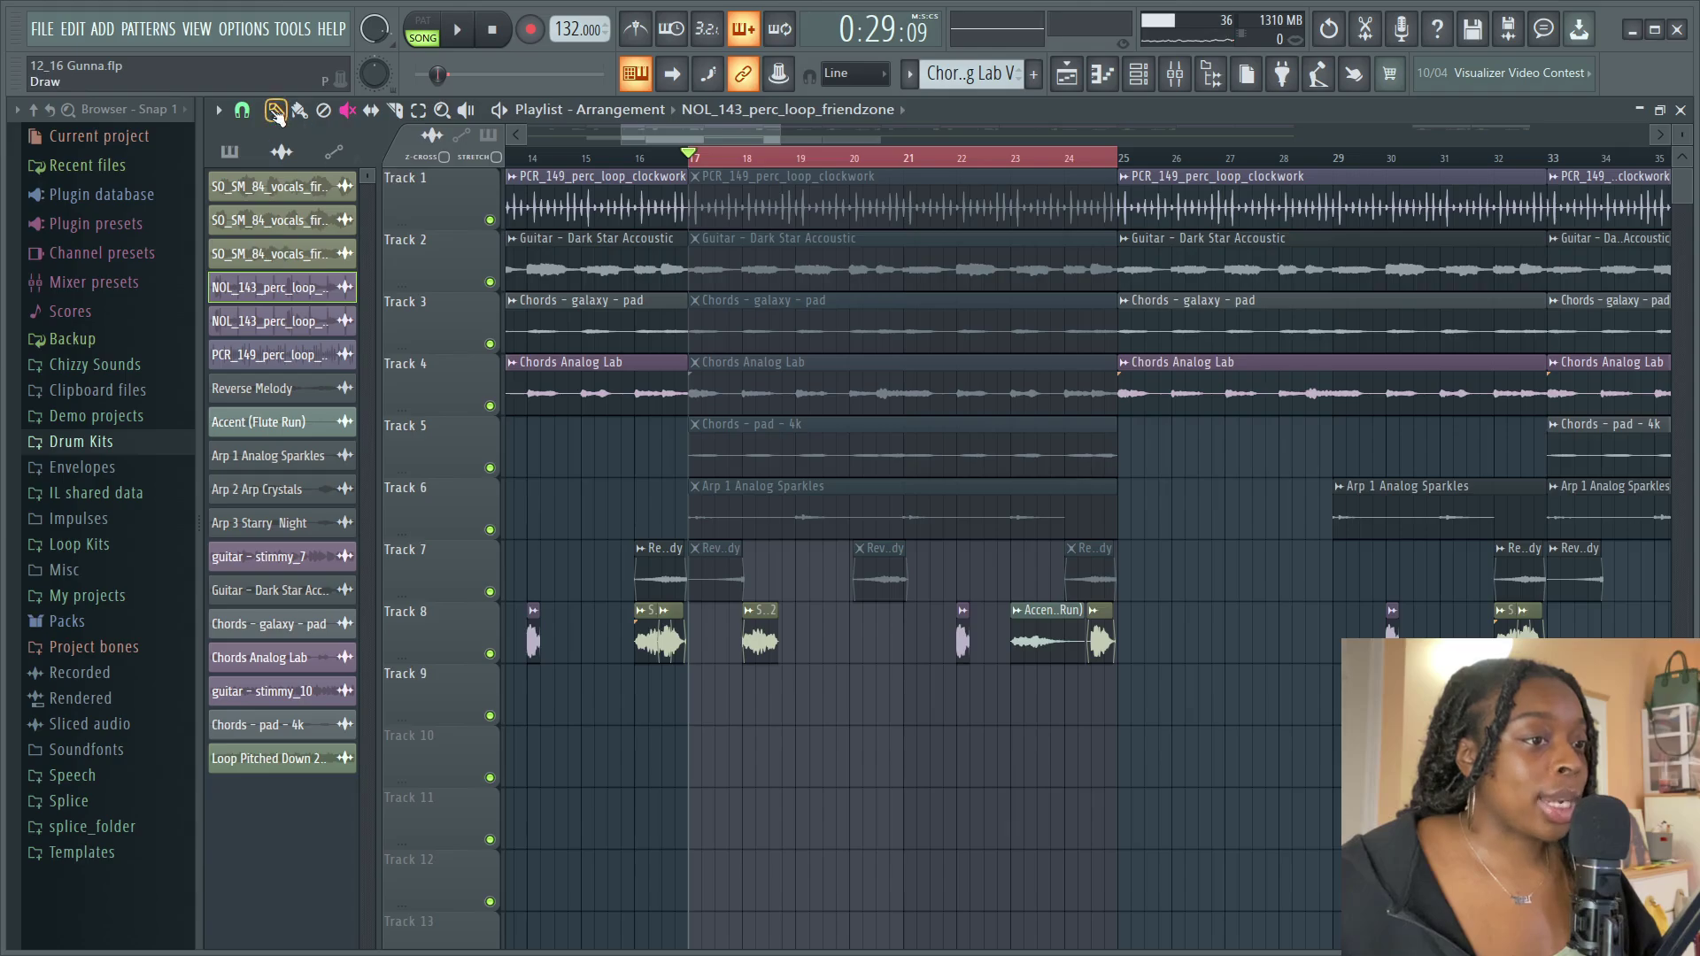
Open the NOL_143_perc_loop_friendzone clip's sample settings and inspect Fruity delay 2 on its Vocal 1 mixer track
double_click(961, 635)
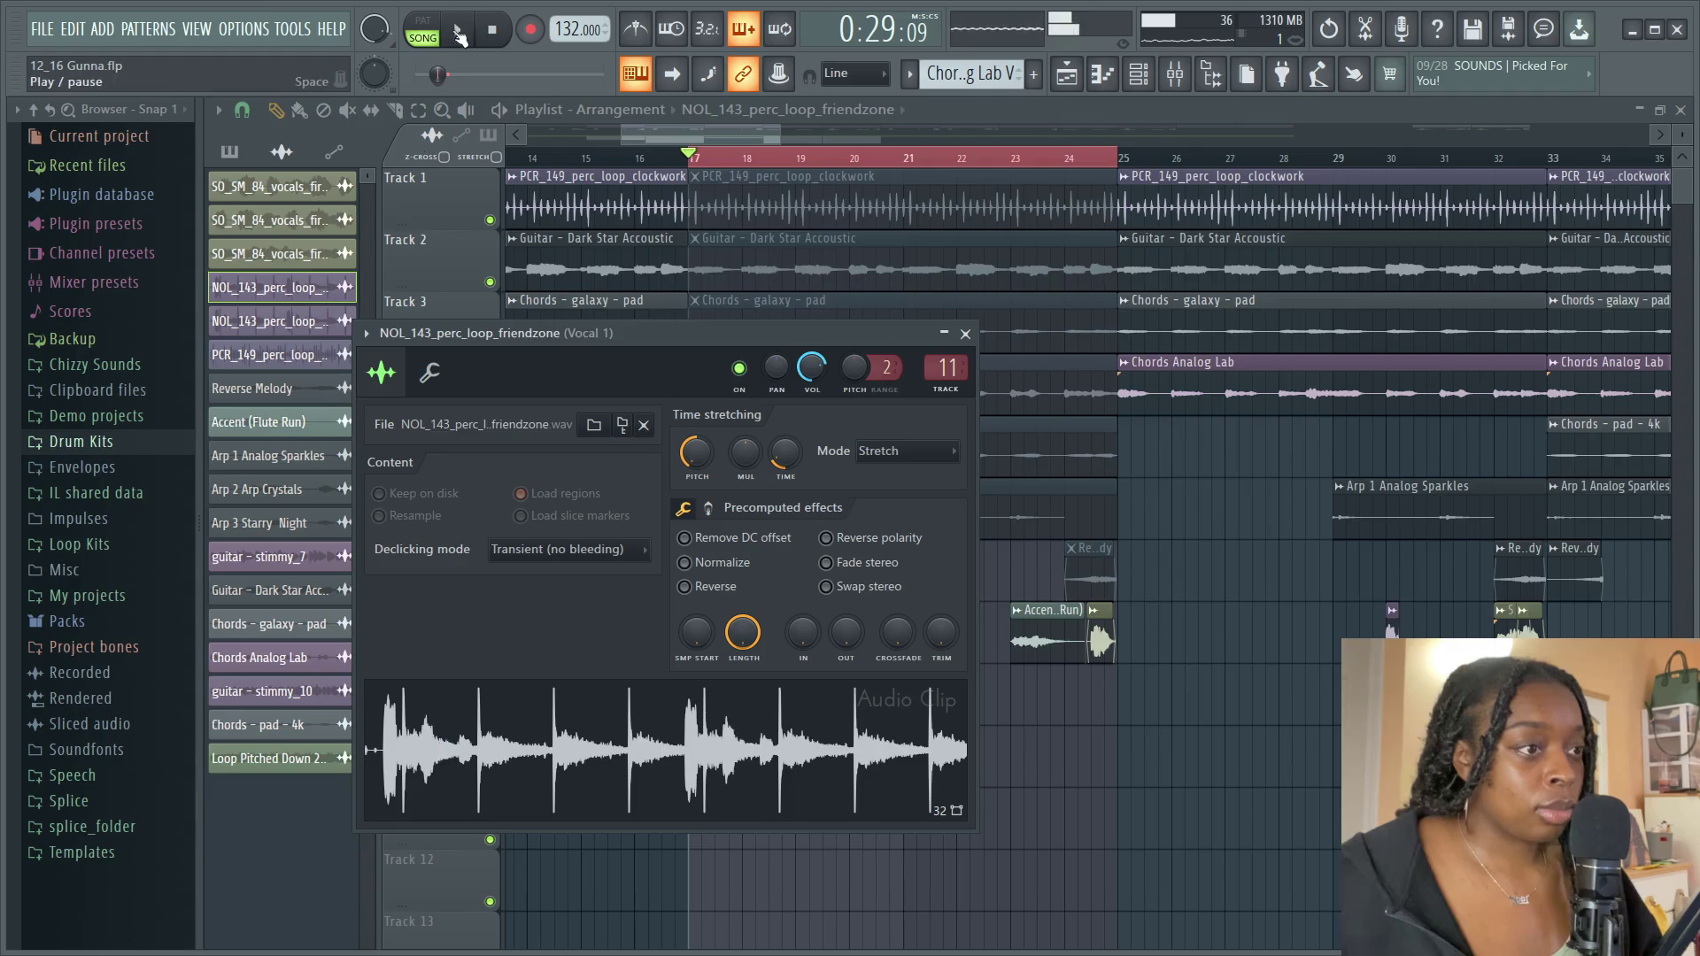
key("F9")
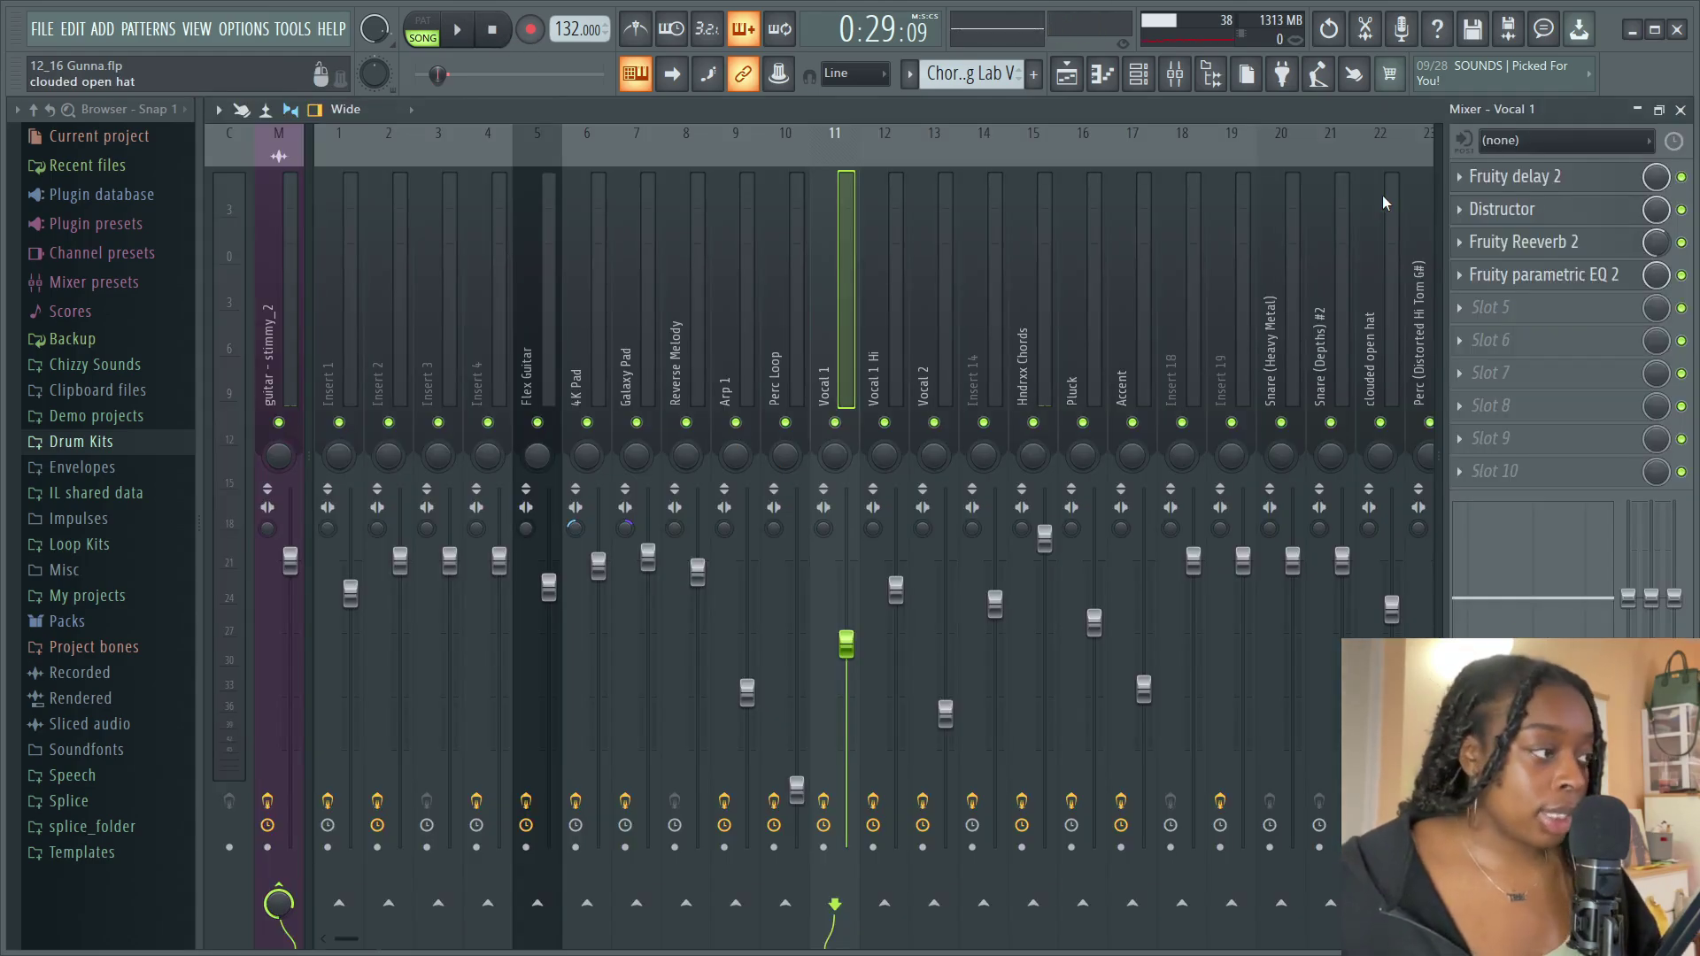
left_click(1602, 181)
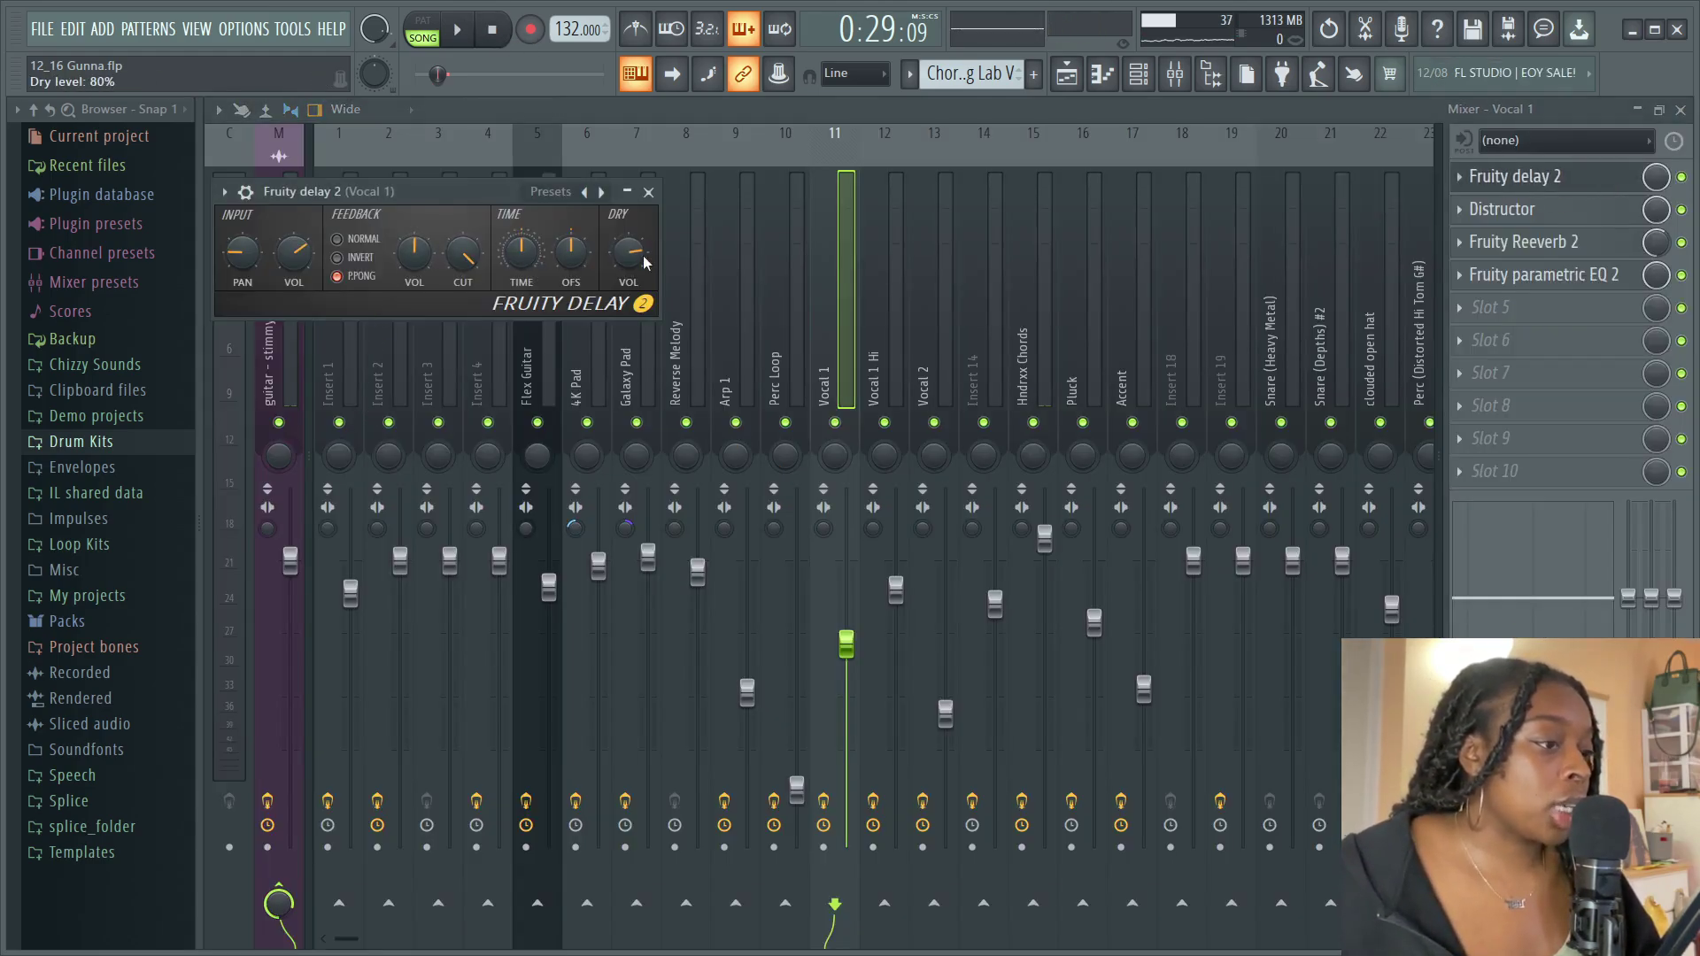
left_click(649, 192)
Inspect the Distructor and Fruity Reeverb 2 settings on the Vocal 1 mixer track
left_click(1500, 209)
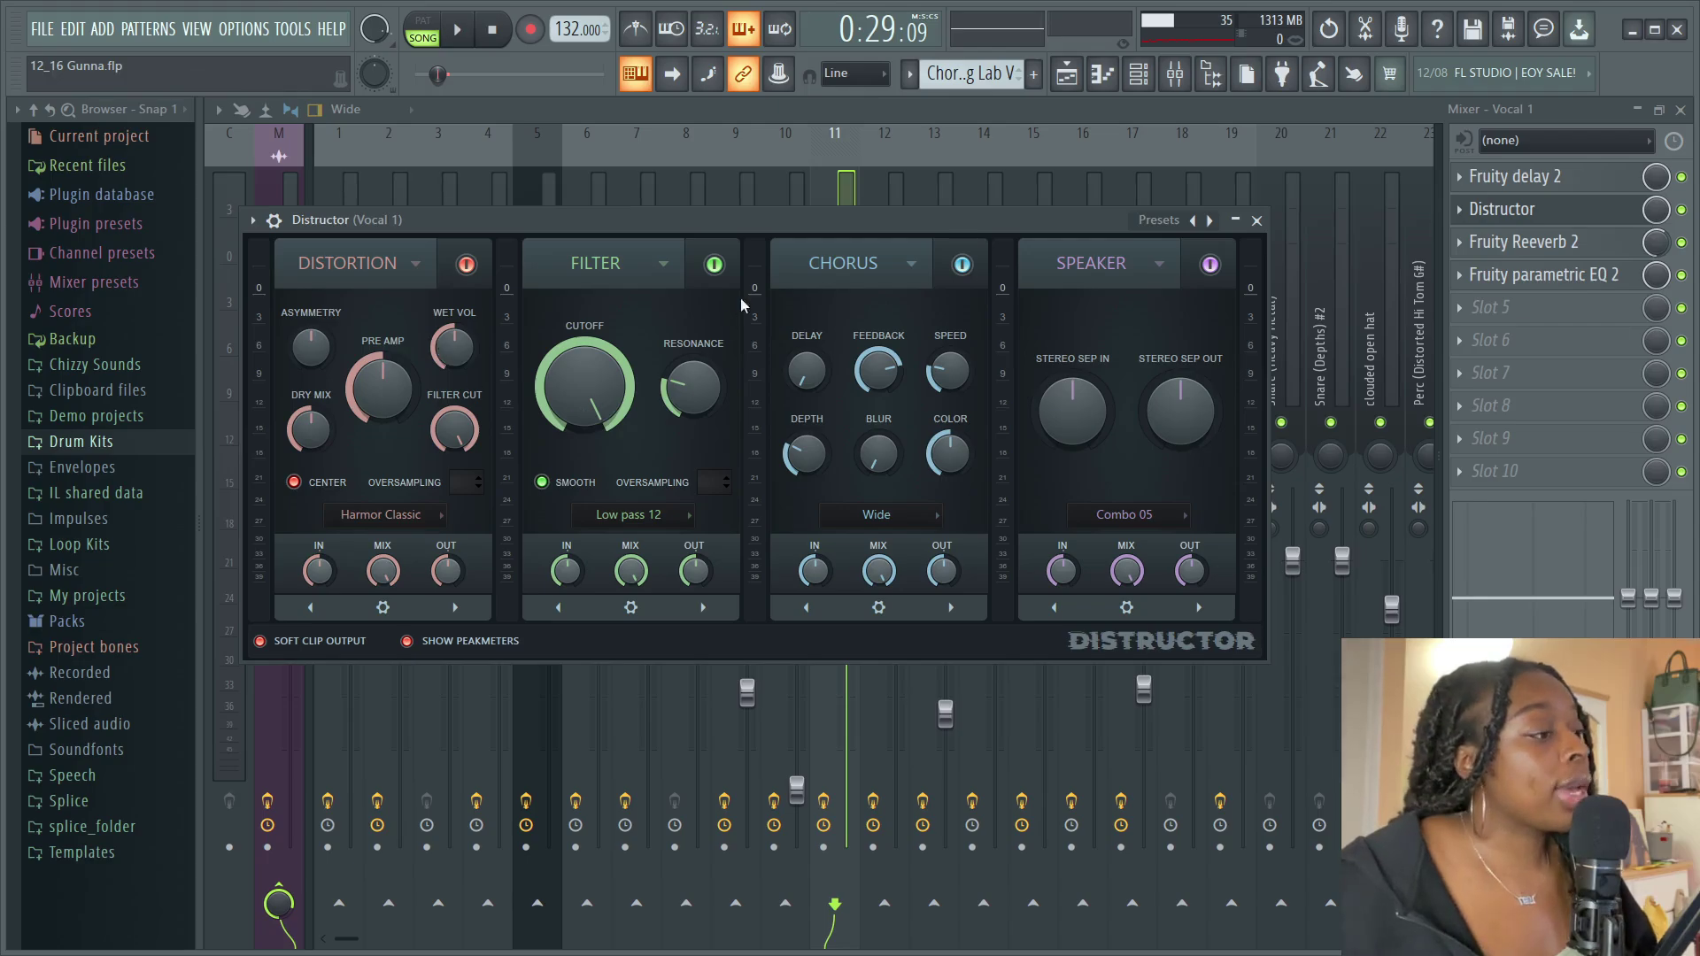
left_click(1502, 209)
left_click(1544, 242)
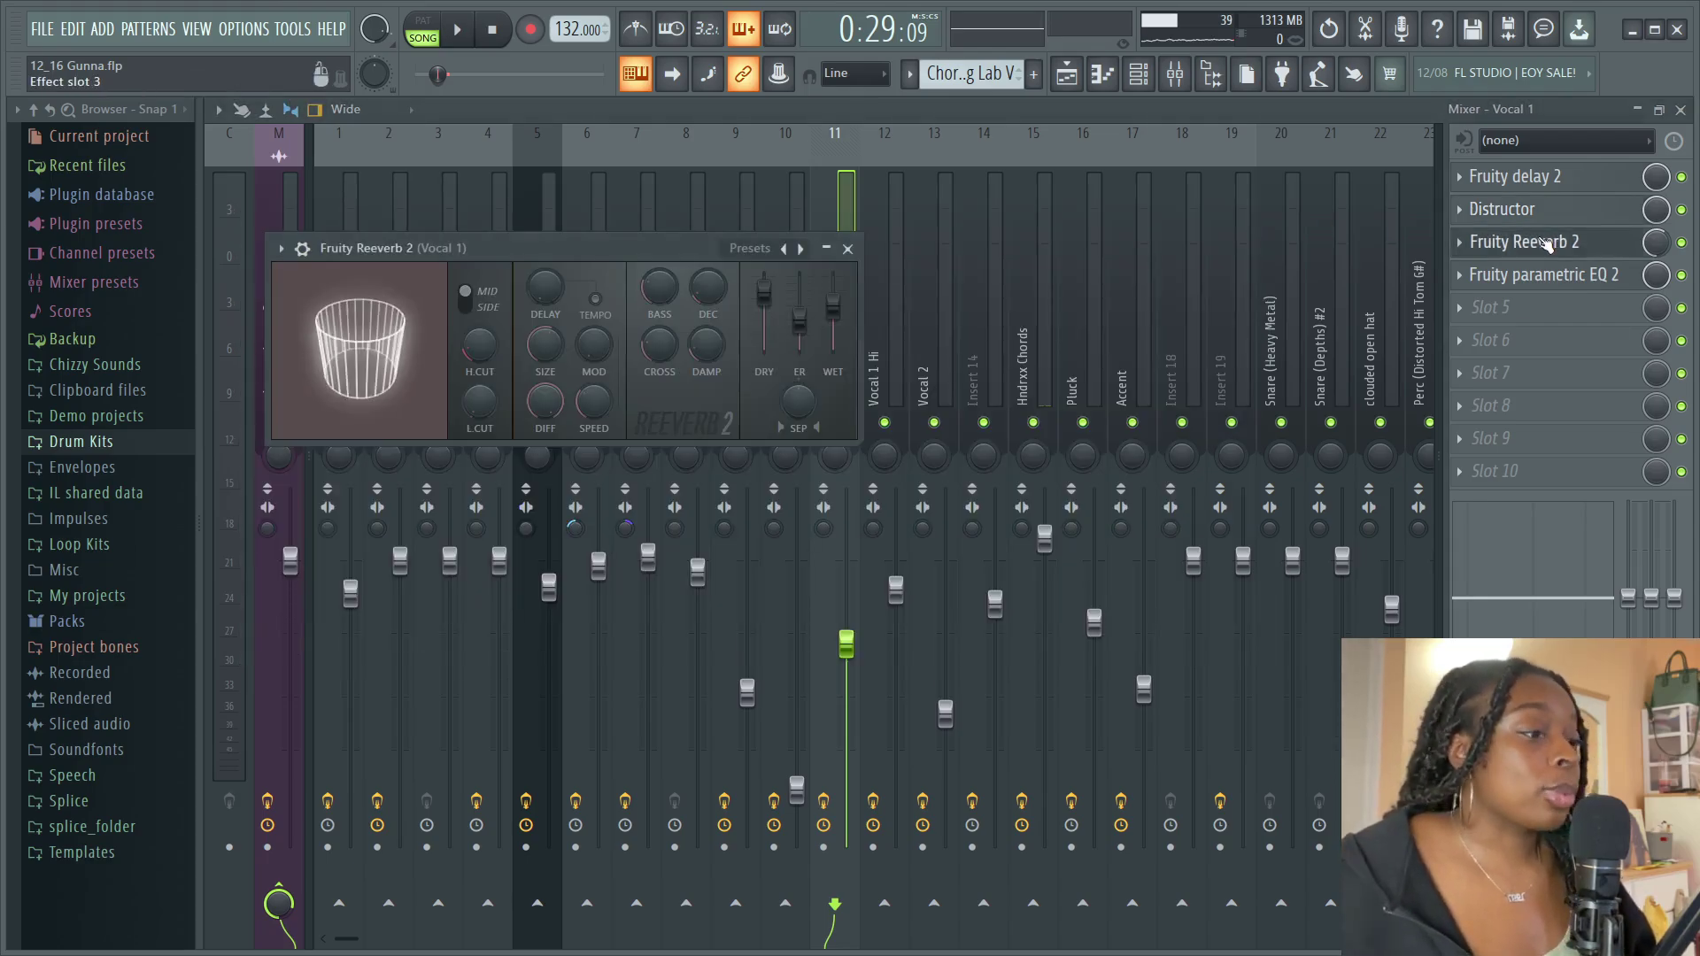
left_click(847, 250)
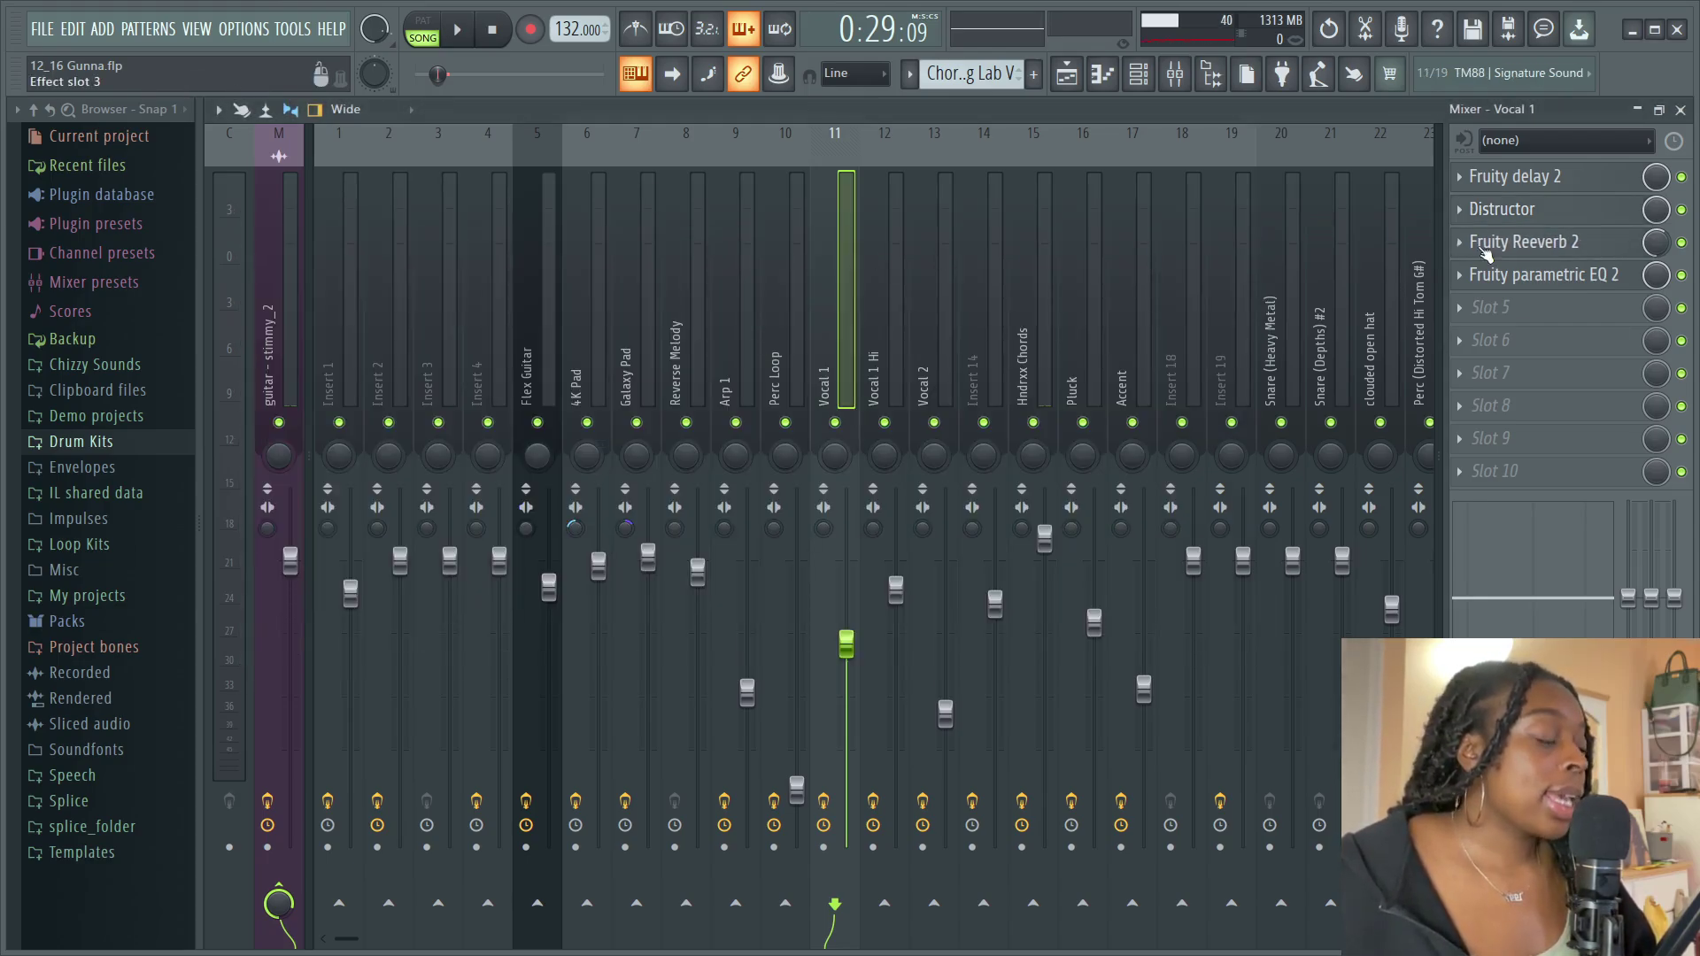
Examine the Fruity parametric EQ 2 curve on the Vocal 1 mixer track and find Old Telephone among its presets
left_click(1500, 275)
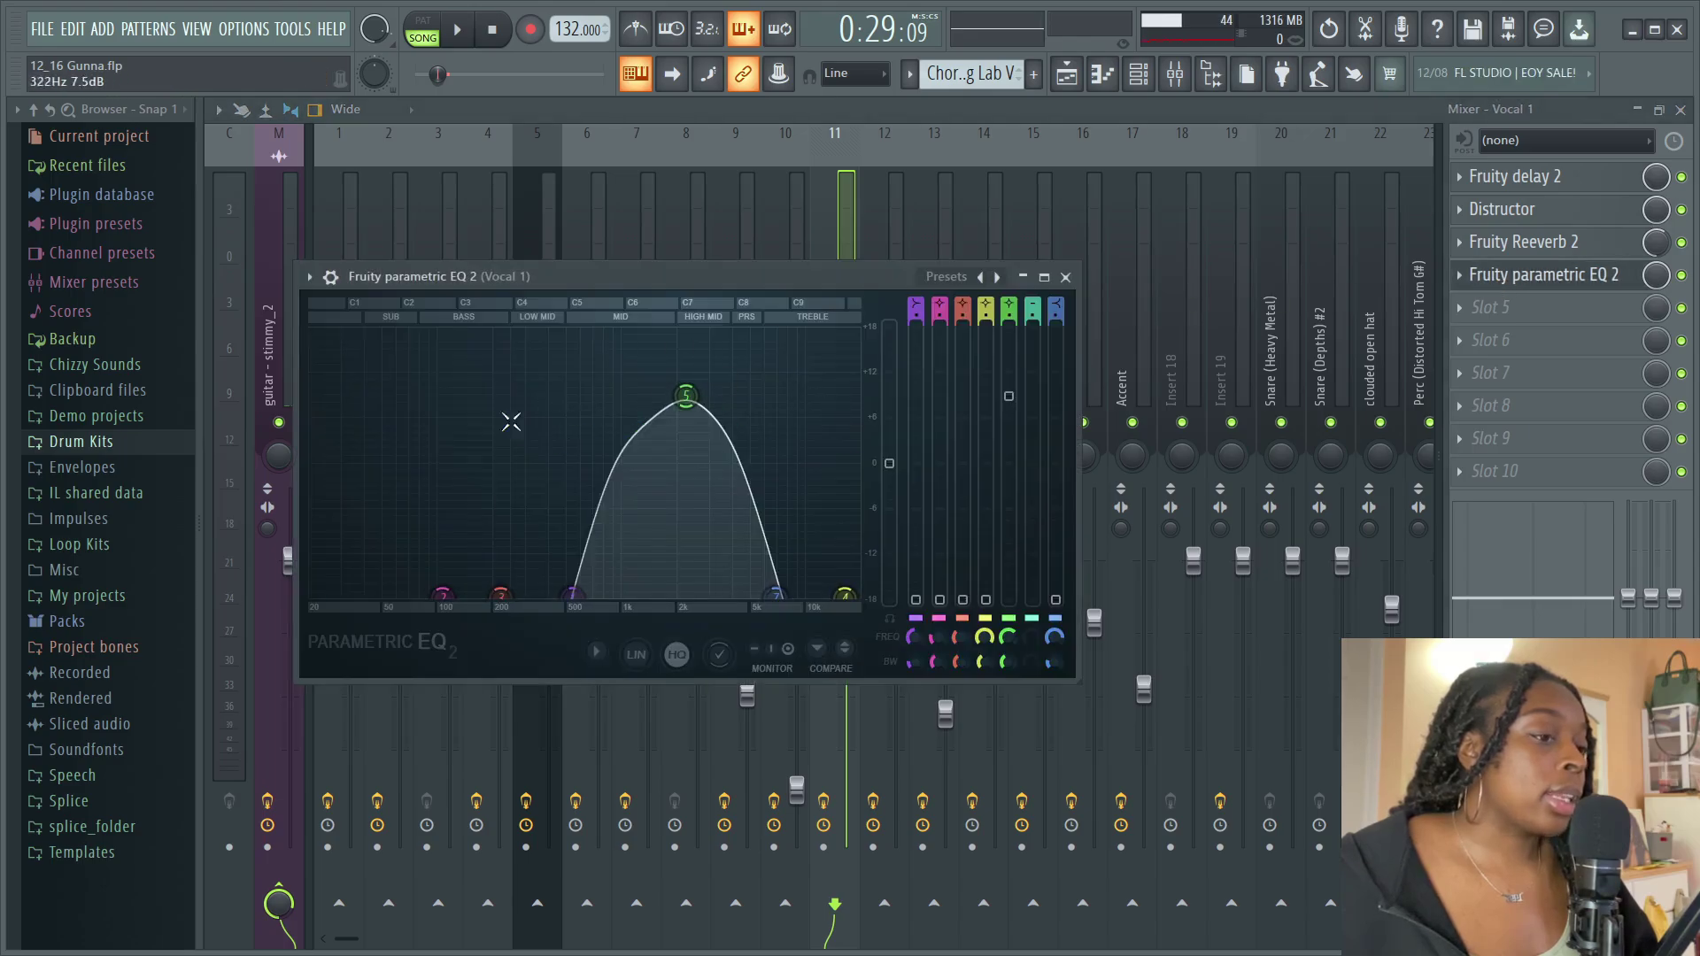
left_click(946, 277)
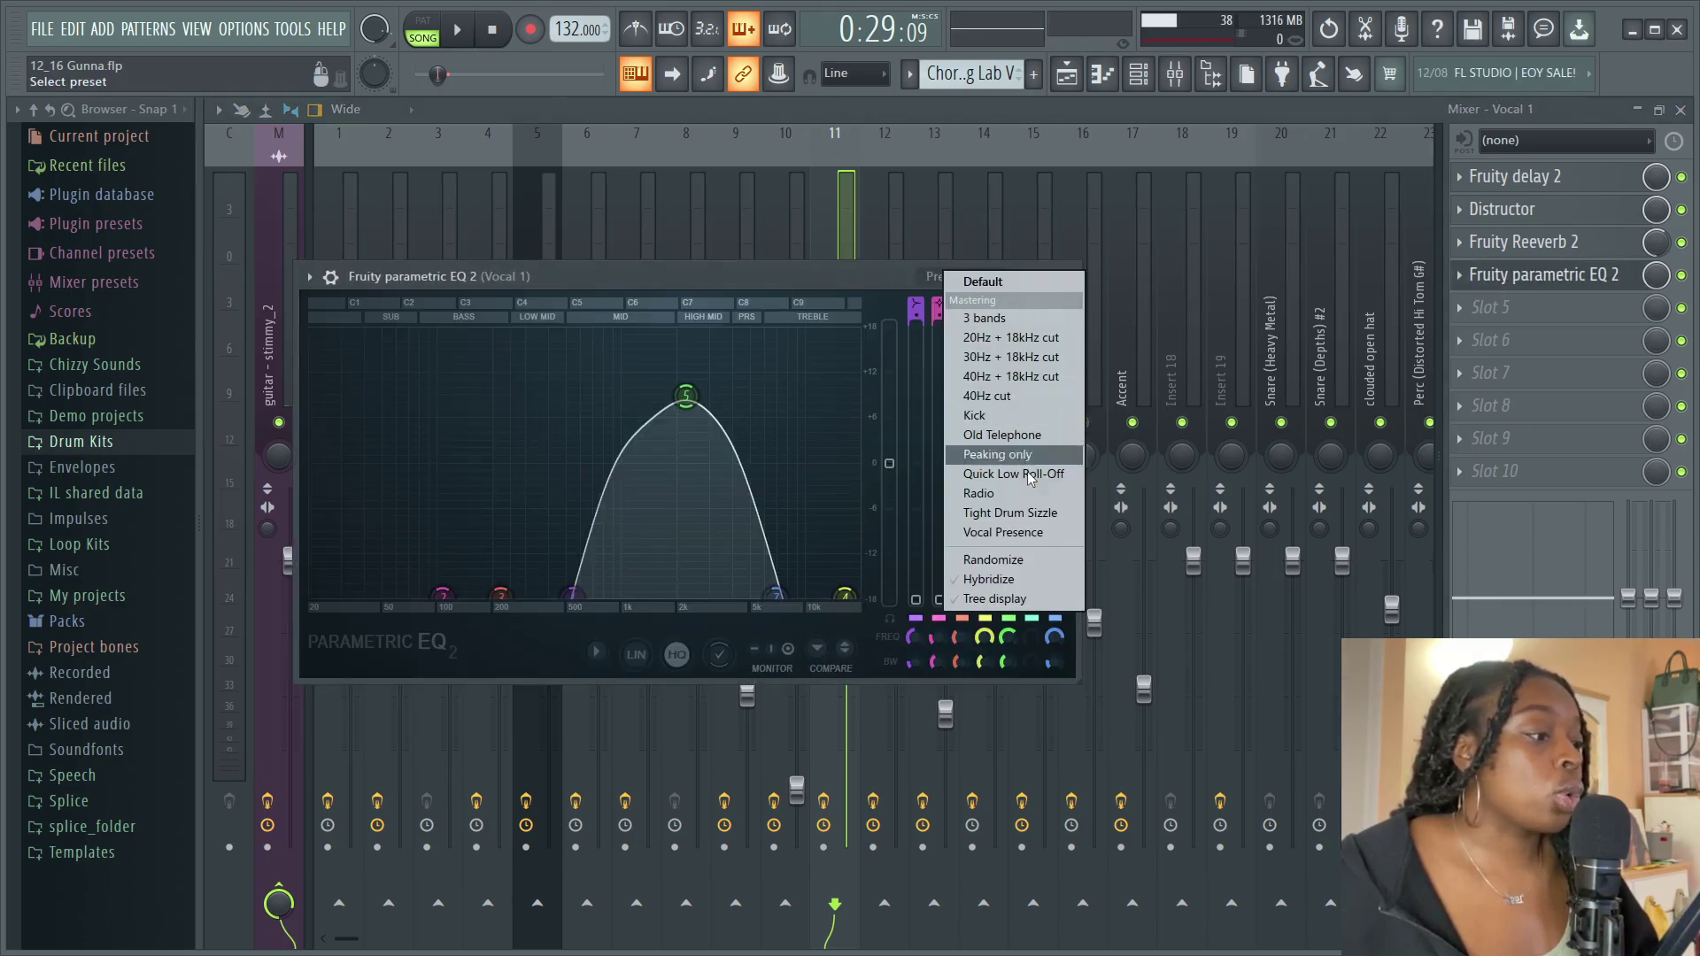
left_click(1021, 443)
Play the Playlist from bar 22 to hear the Track 8 vocal chop, and view the Accent (Flute Run) sample settings
key("F5")
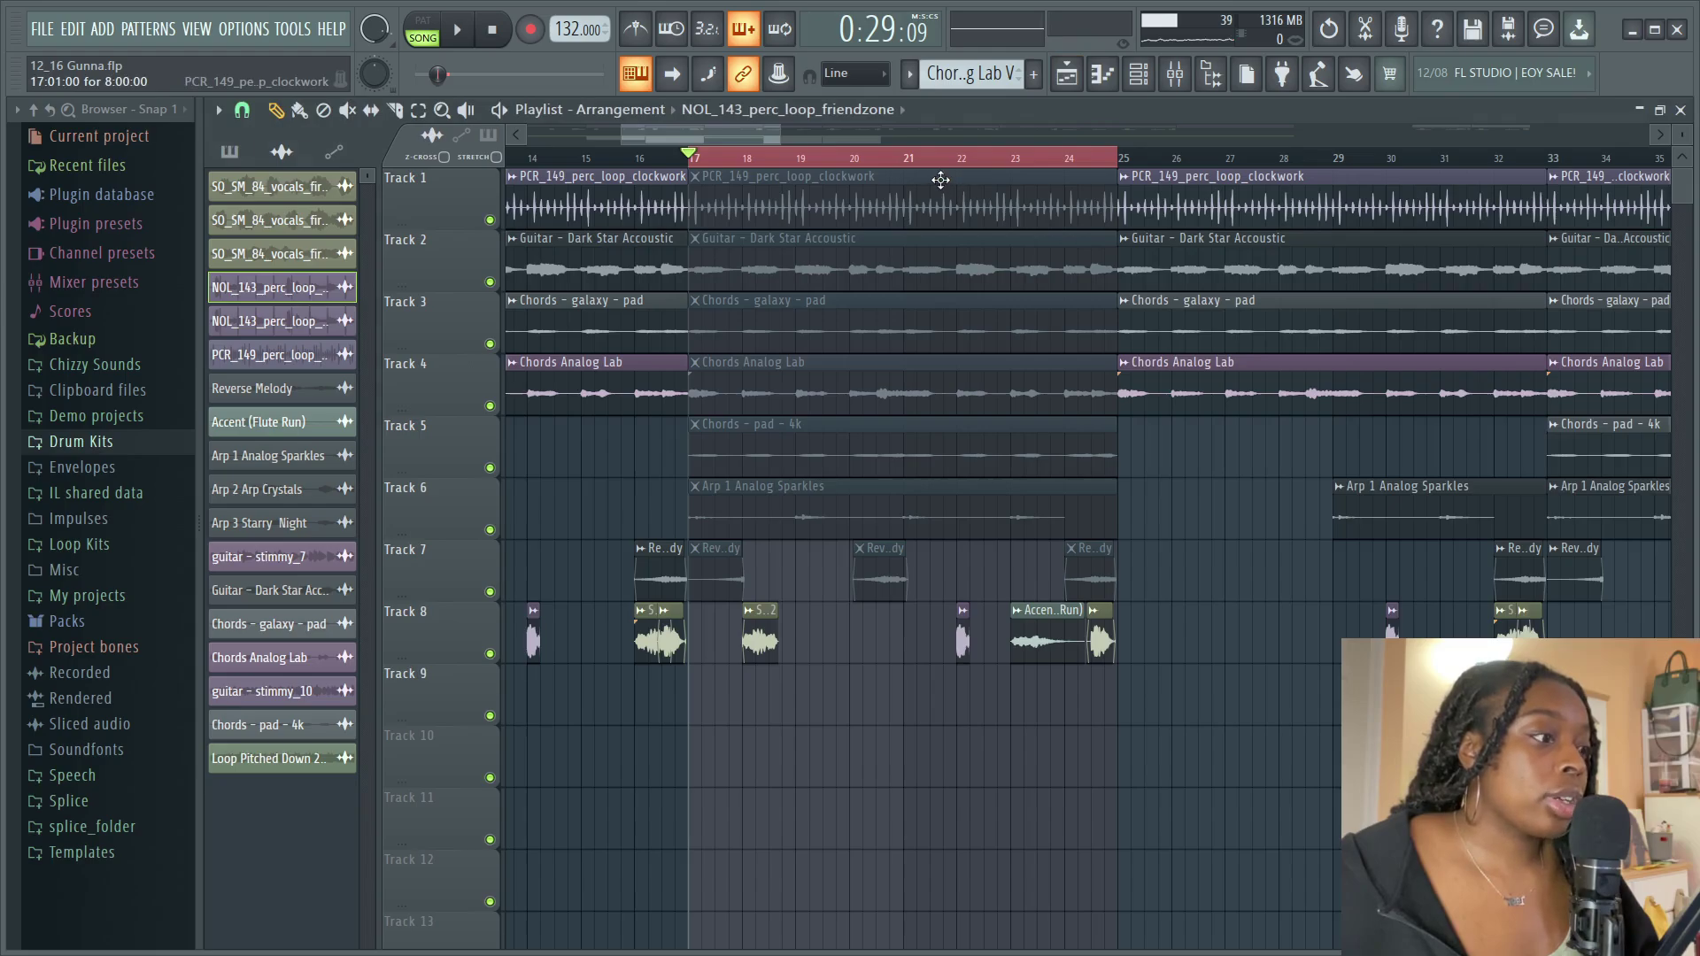
left_click(957, 157)
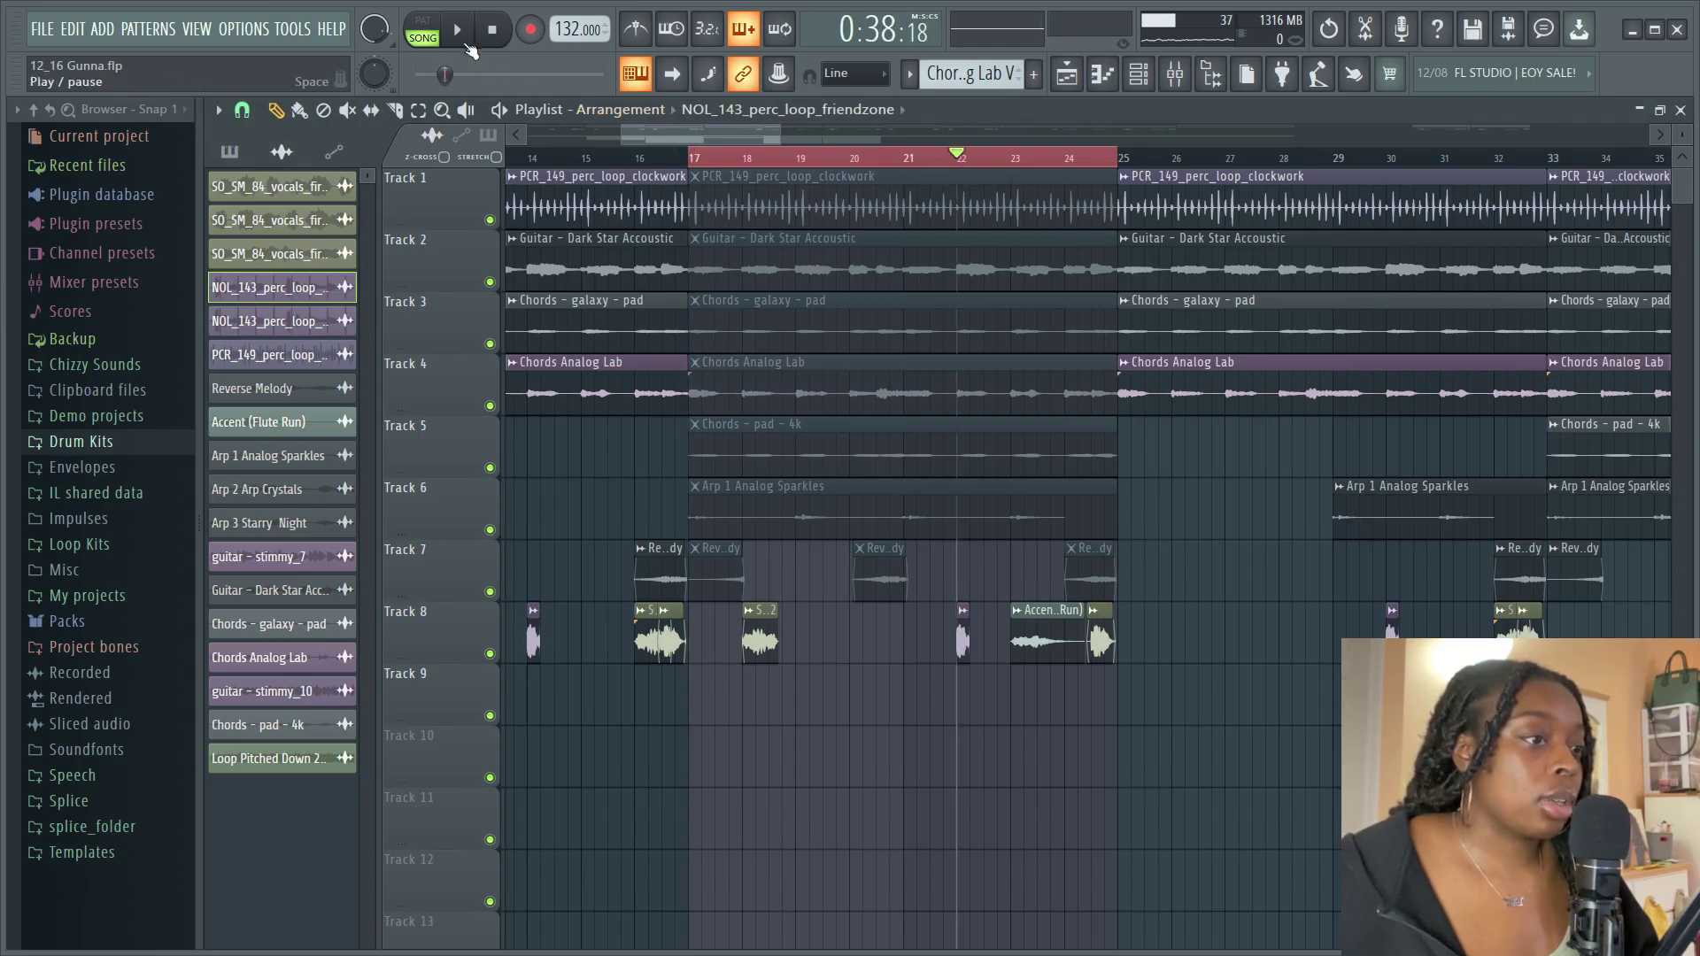
key("space")
left_click(507, 38)
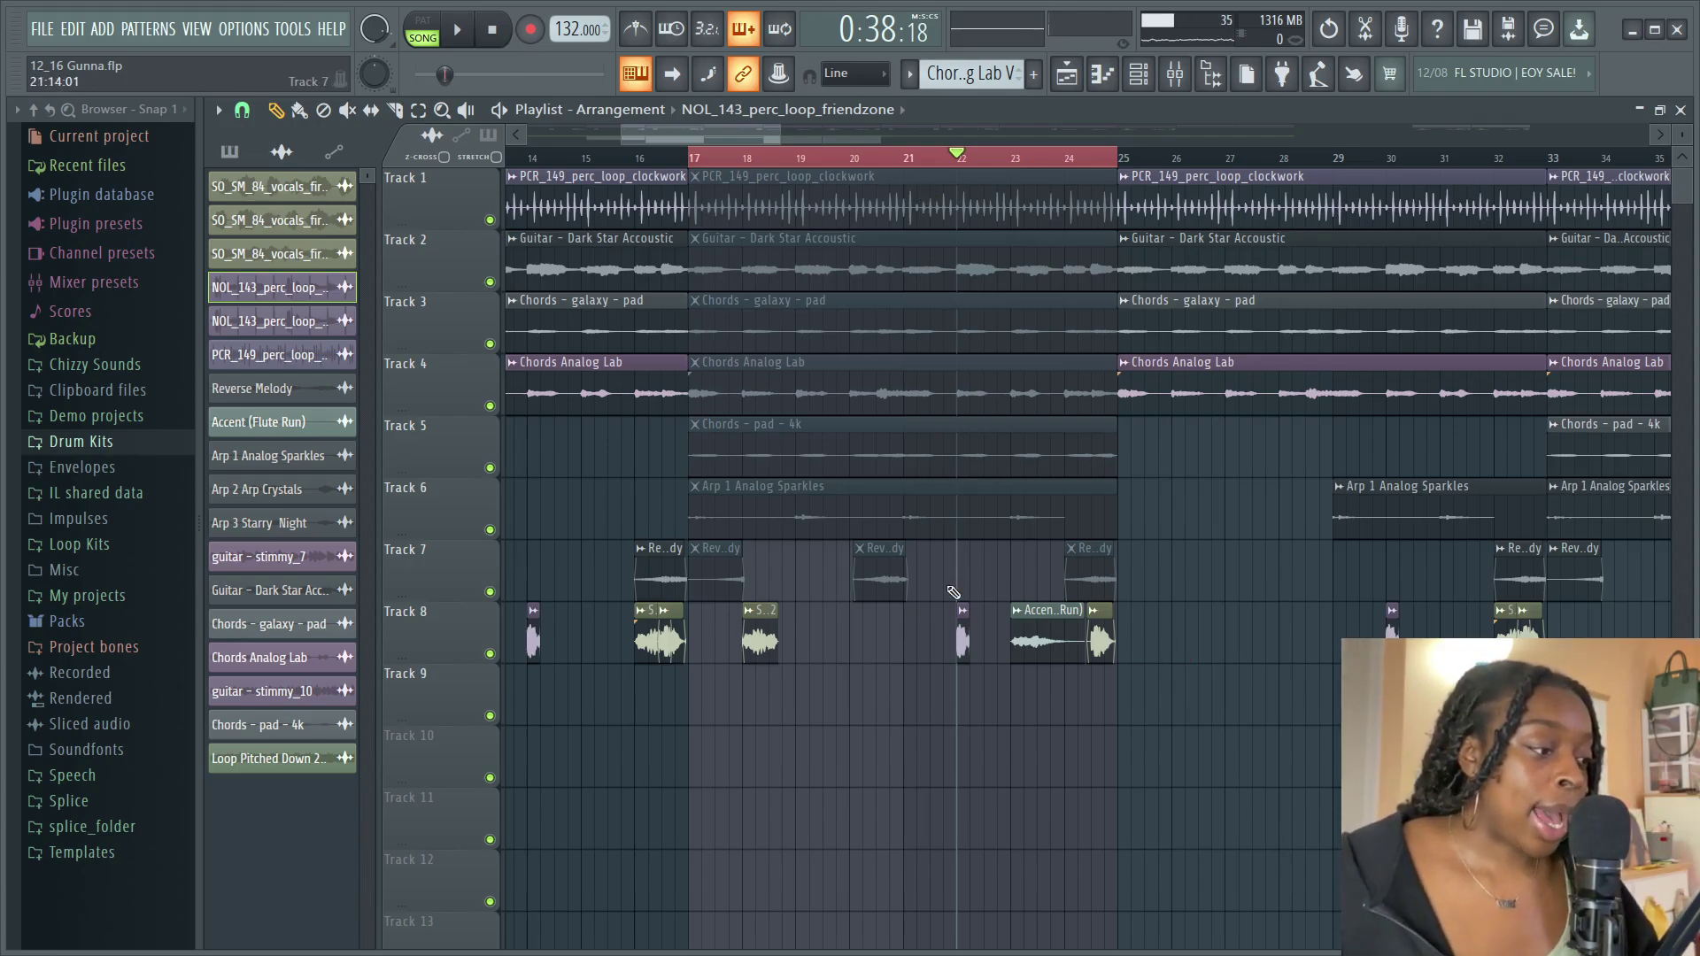
double_click(1046, 643)
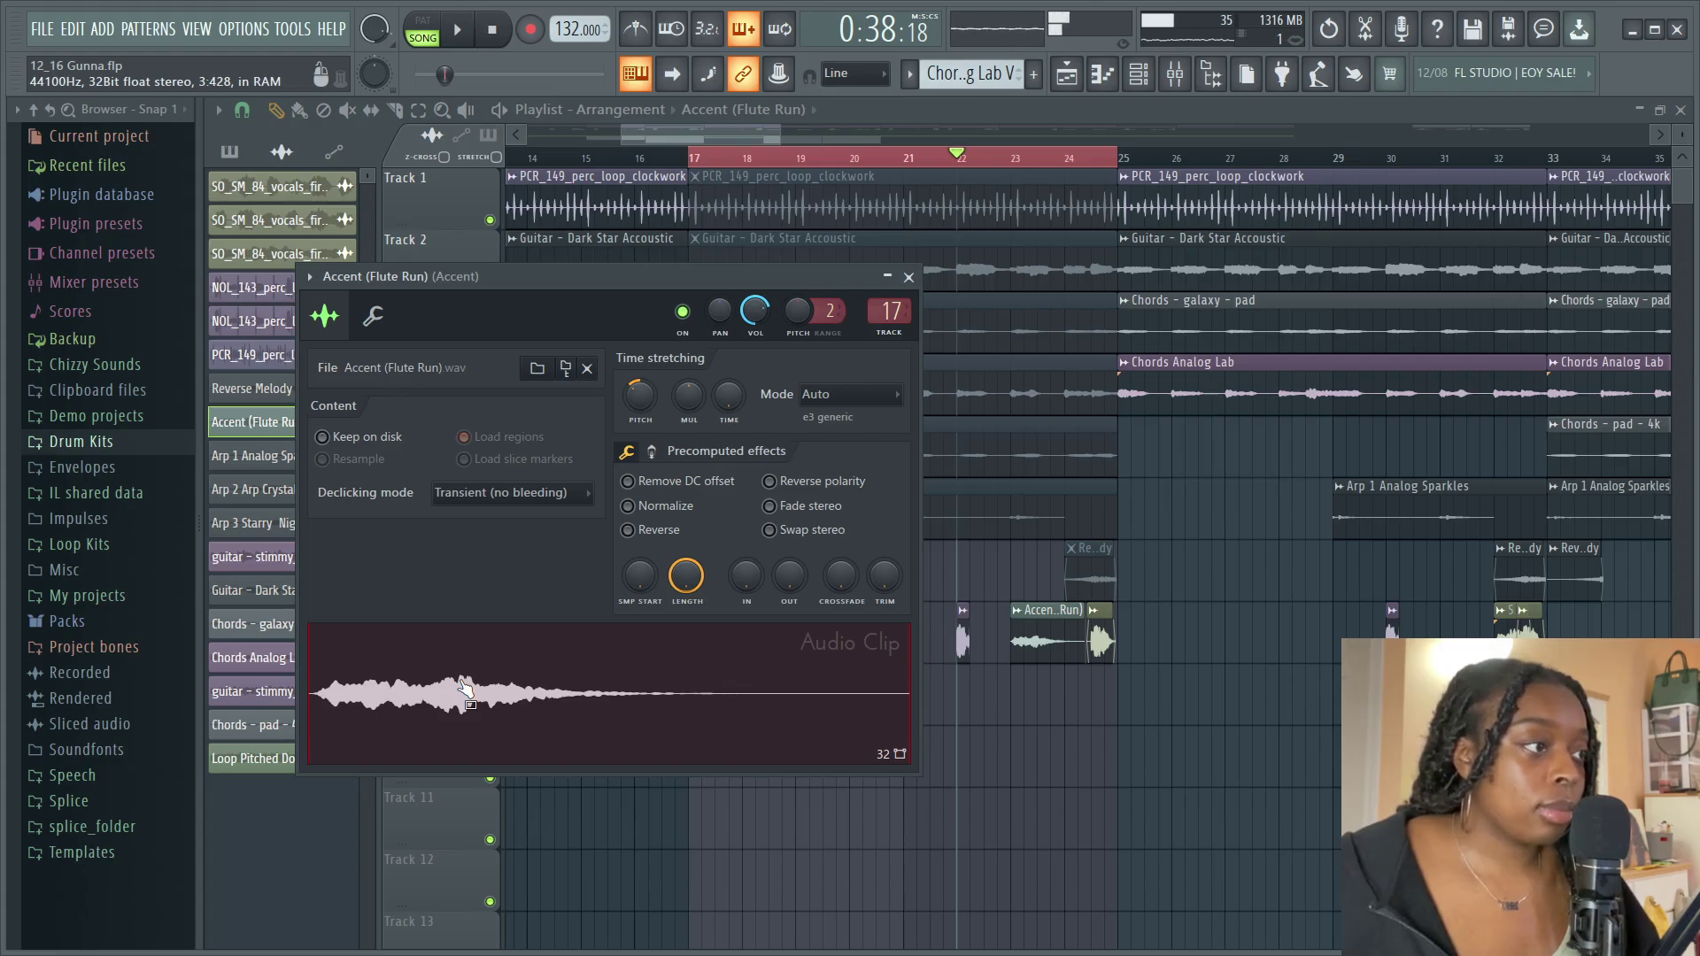
left_click(908, 278)
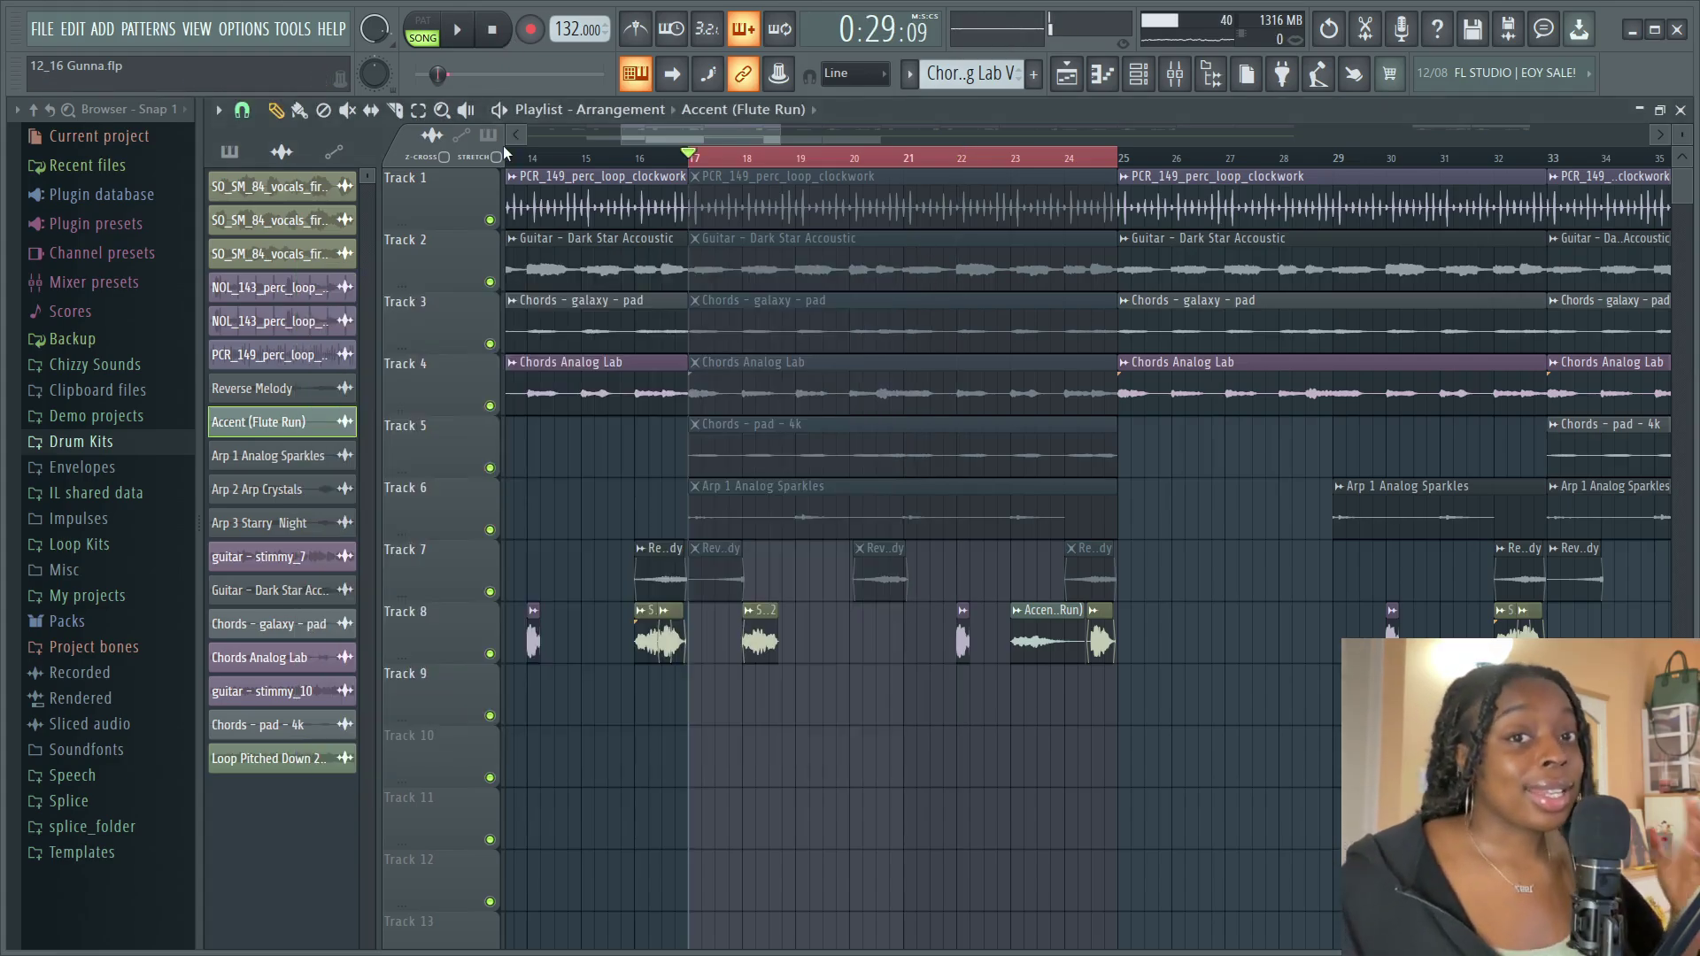
Unmute the percussion, guitar, chord and pad clips on Tracks 1 to 5 in the section starting at bar 17
key("t")
left_click_drag(700, 181, 830, 436)
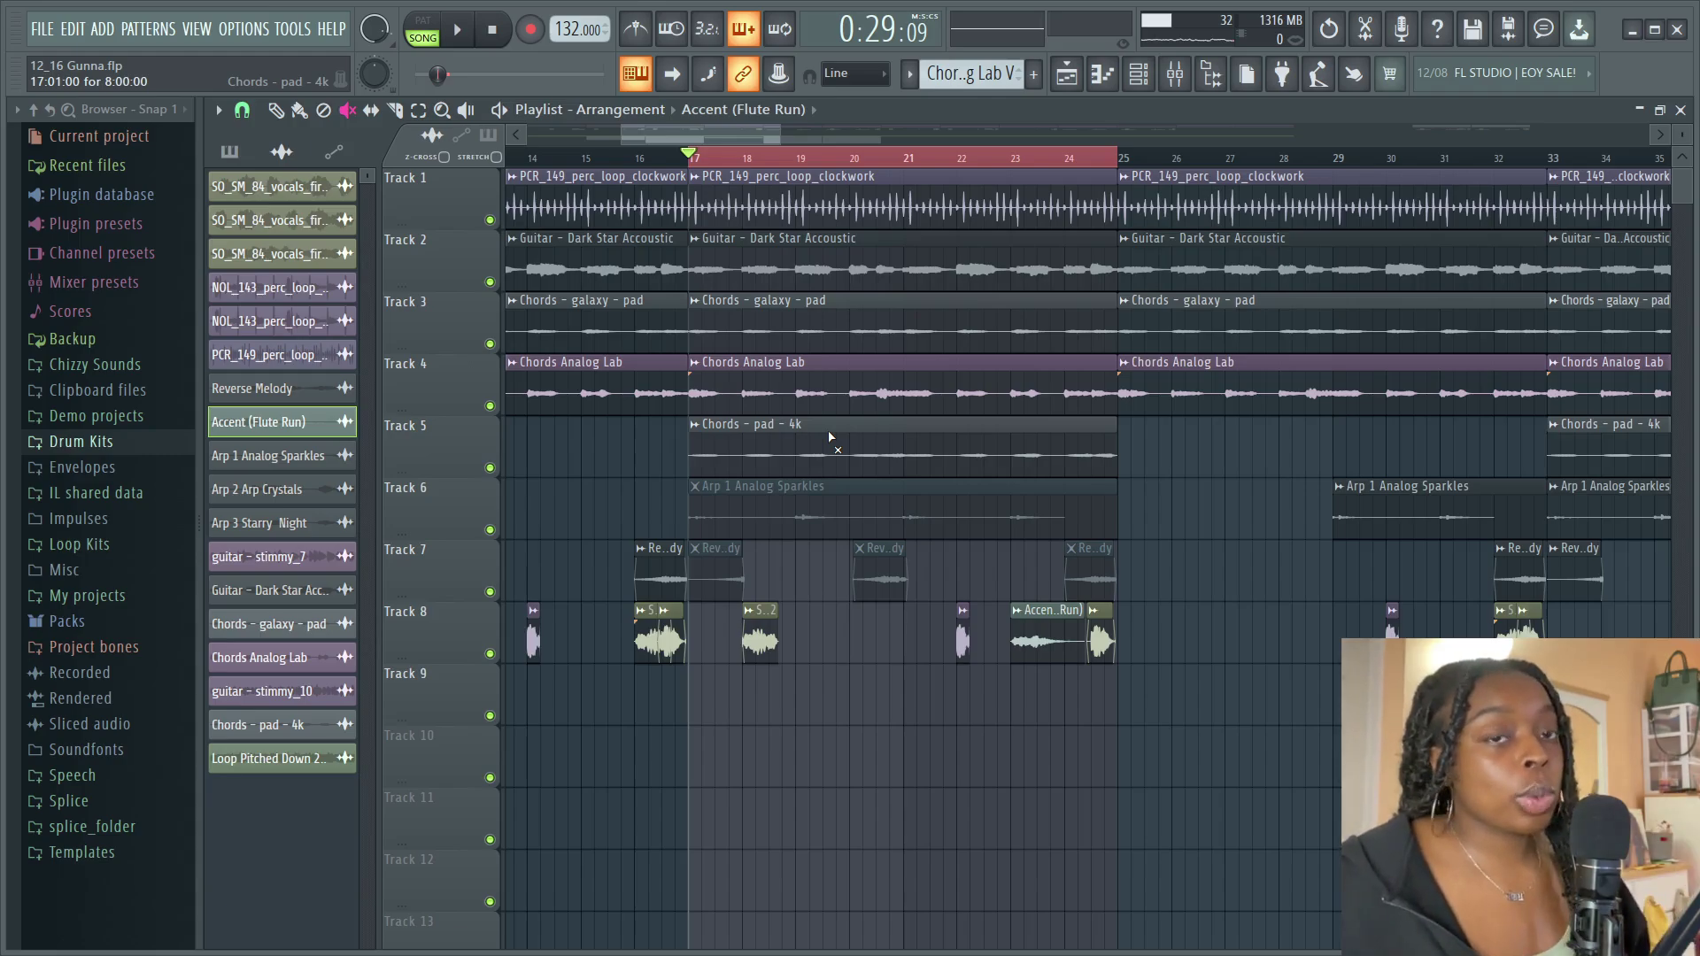
Open the Melody pattern's pluck notes in the piano roll and play them in pattern mode
scroll(279, 322, "up", 10)
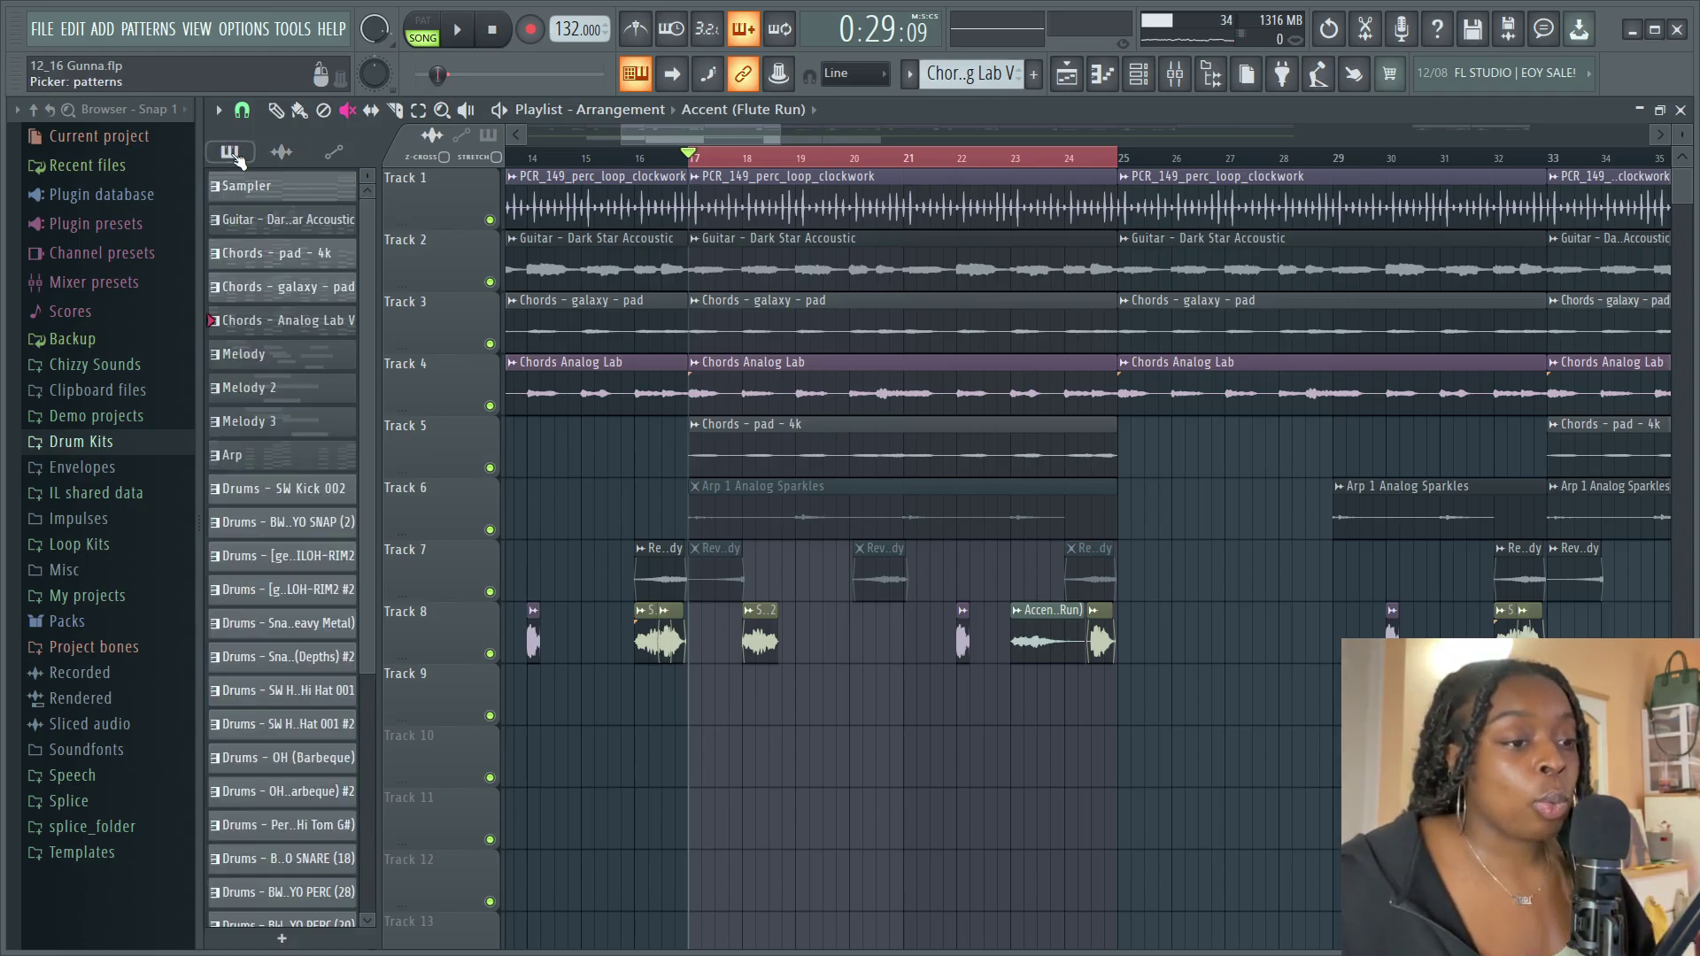
double_click(285, 354)
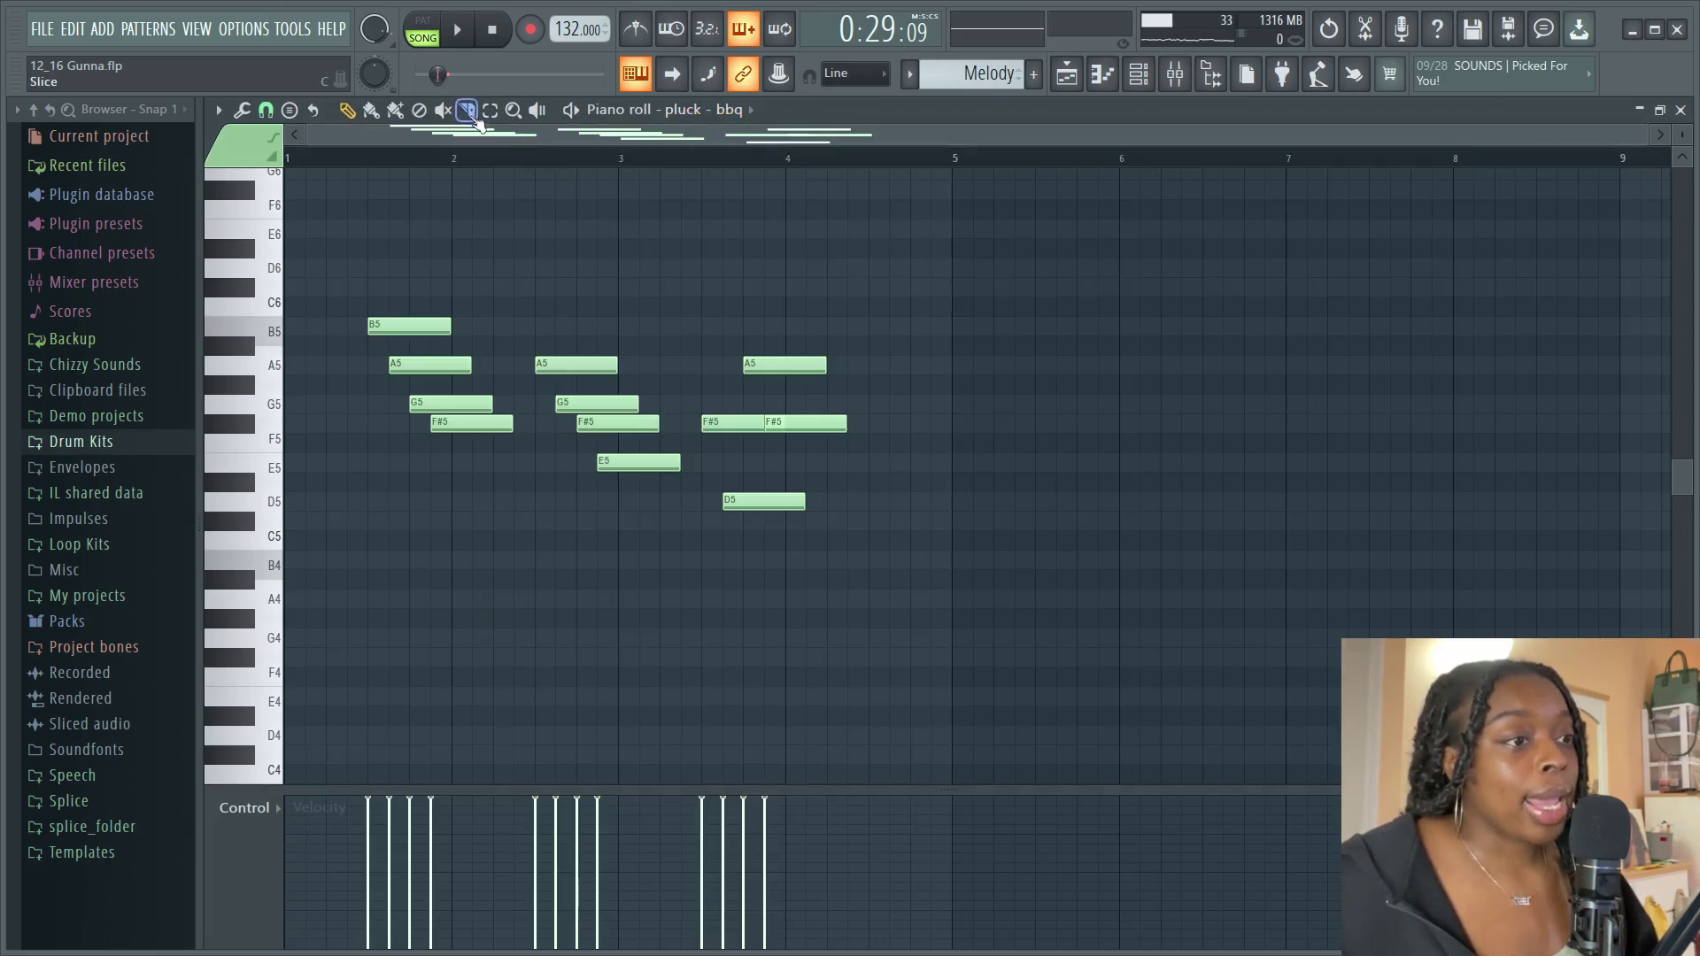
left_click(424, 24)
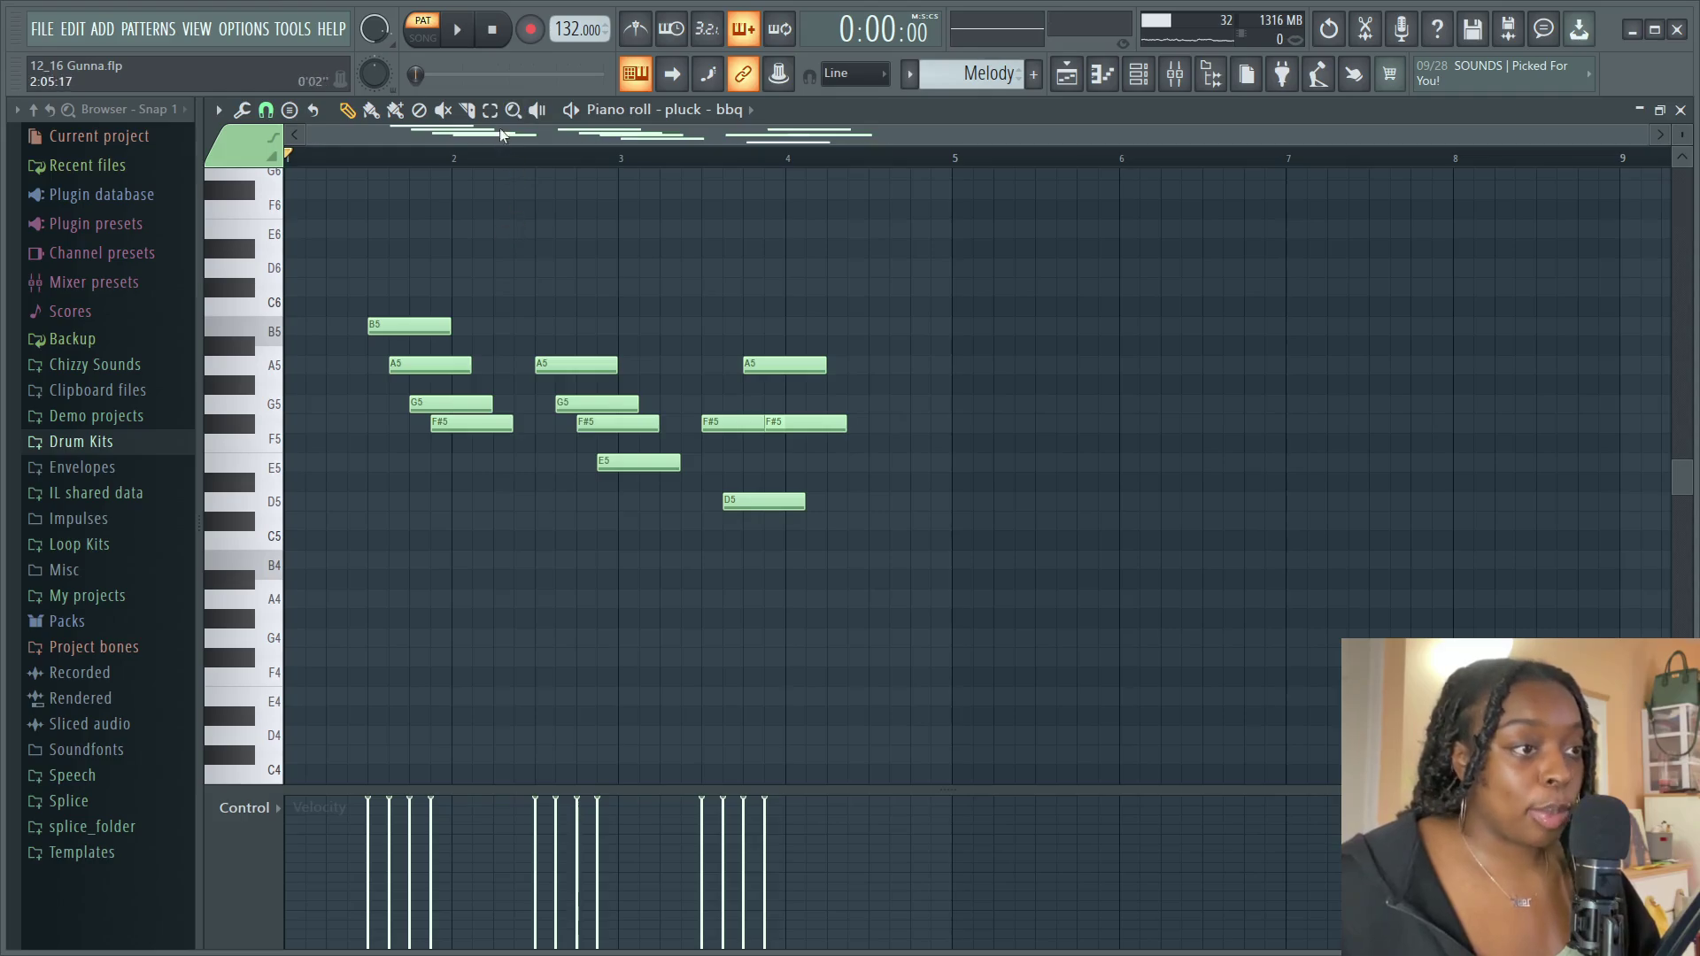
key("space")
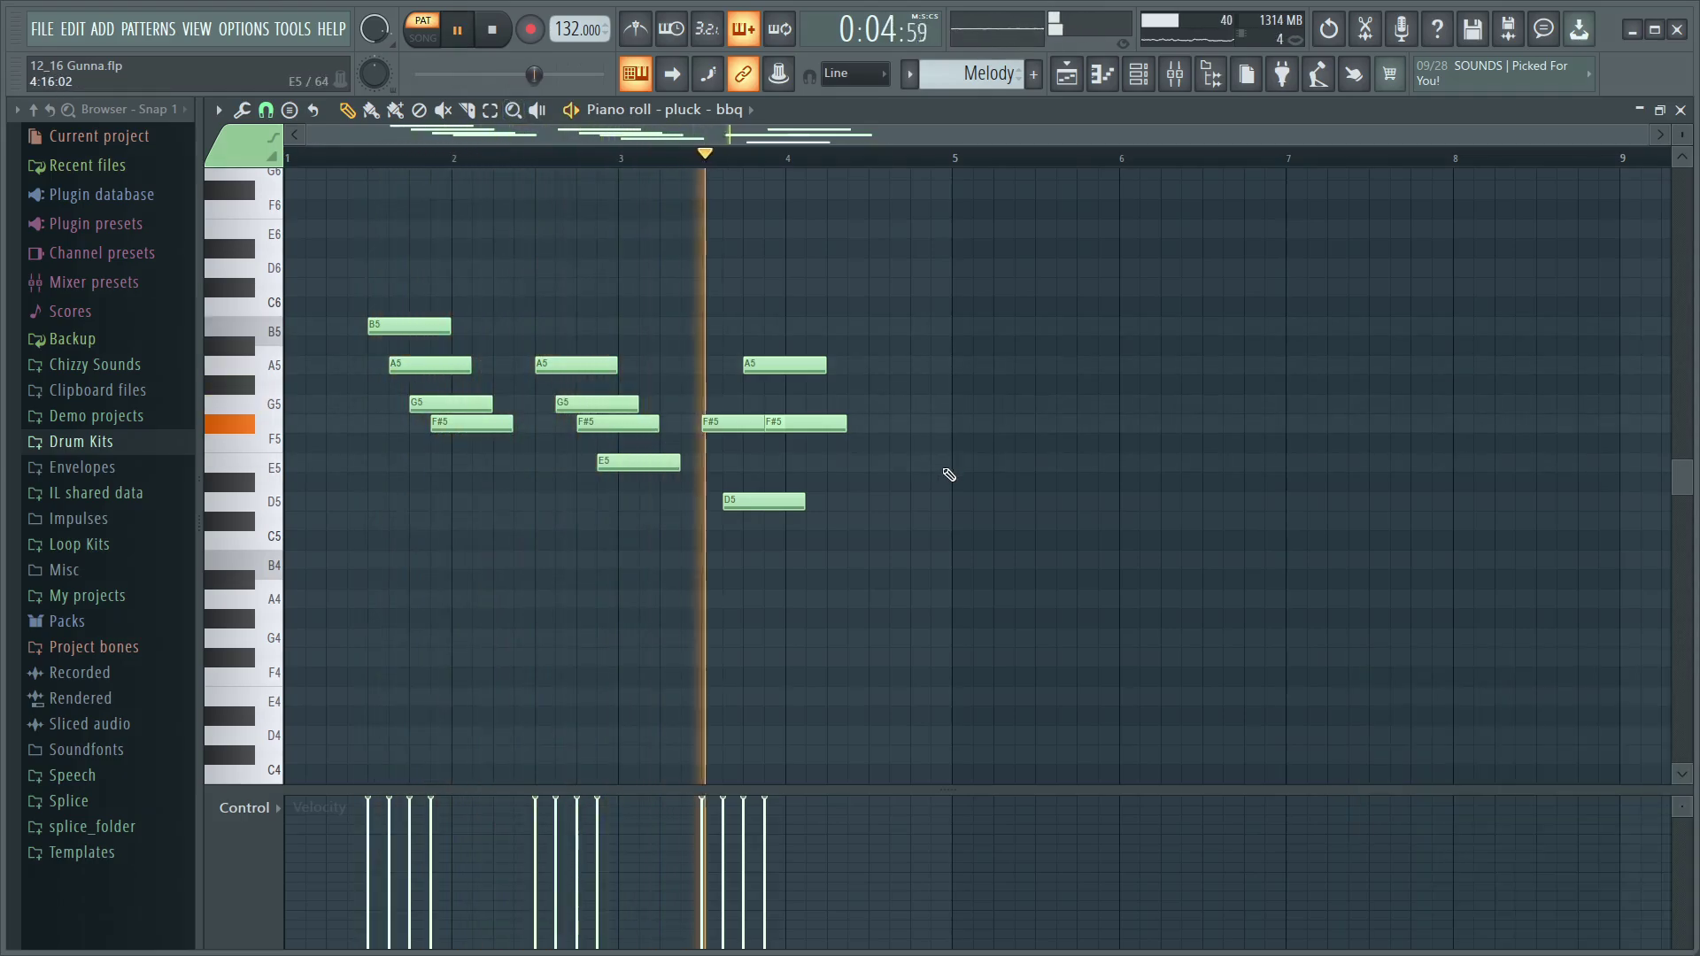
left_click(494, 30)
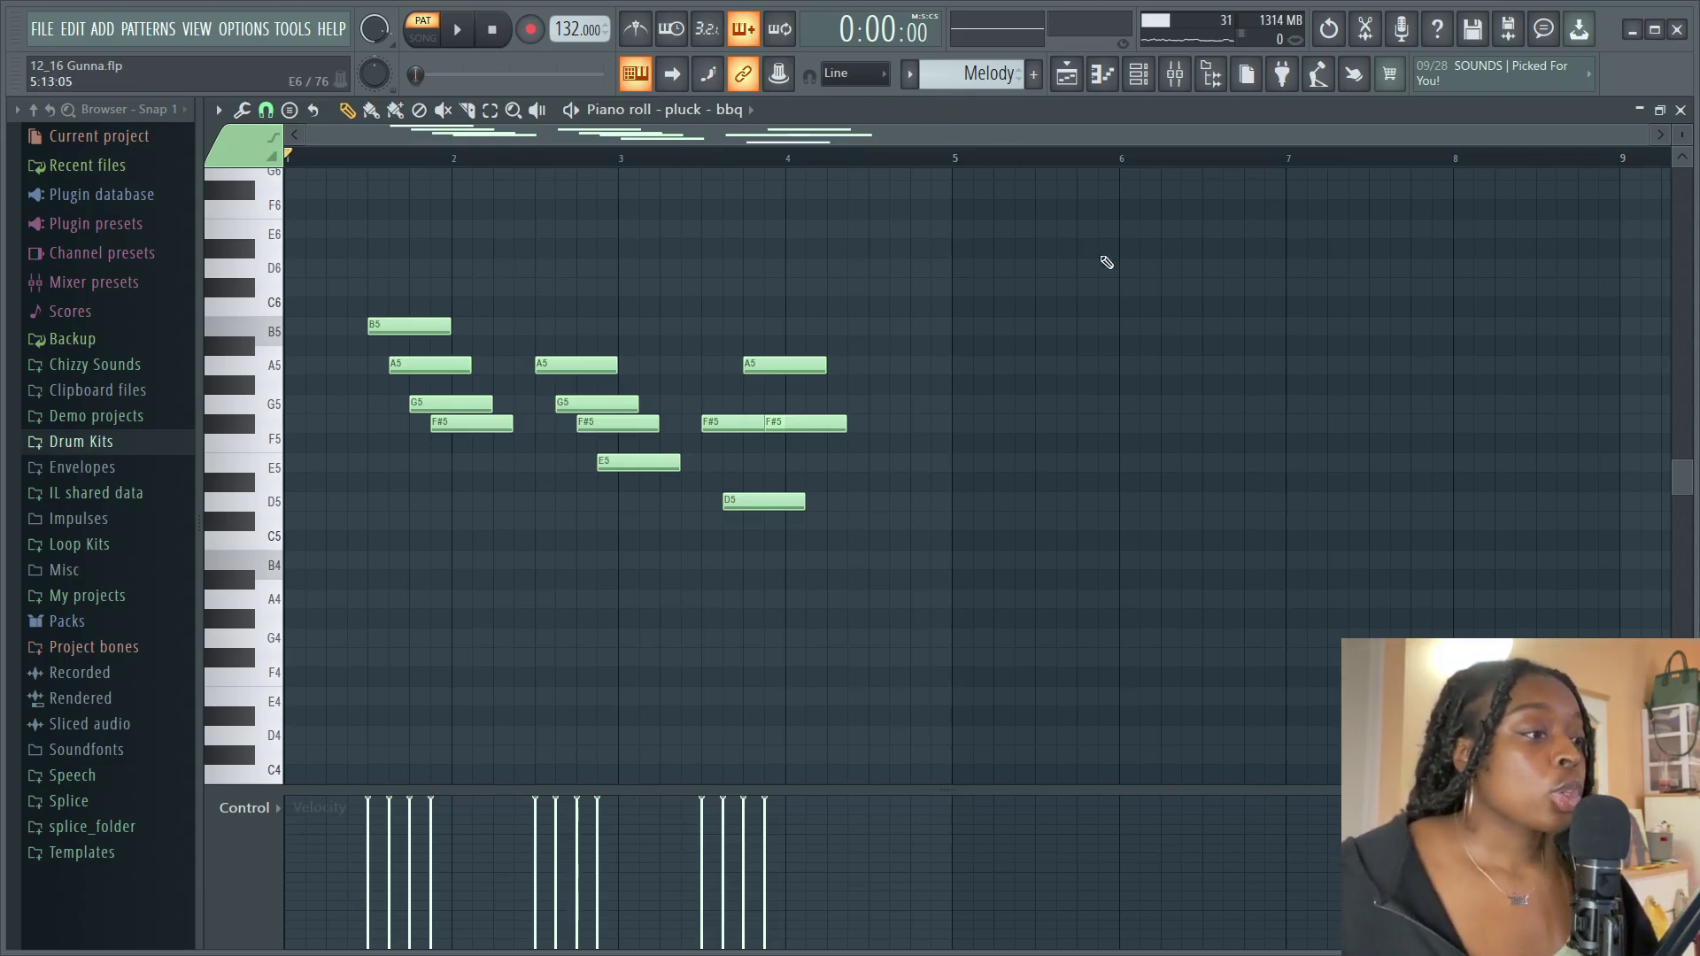
Select the Pluck track in the Mixer, disable its effects, and play the Melody pattern dry
left_click(1173, 78)
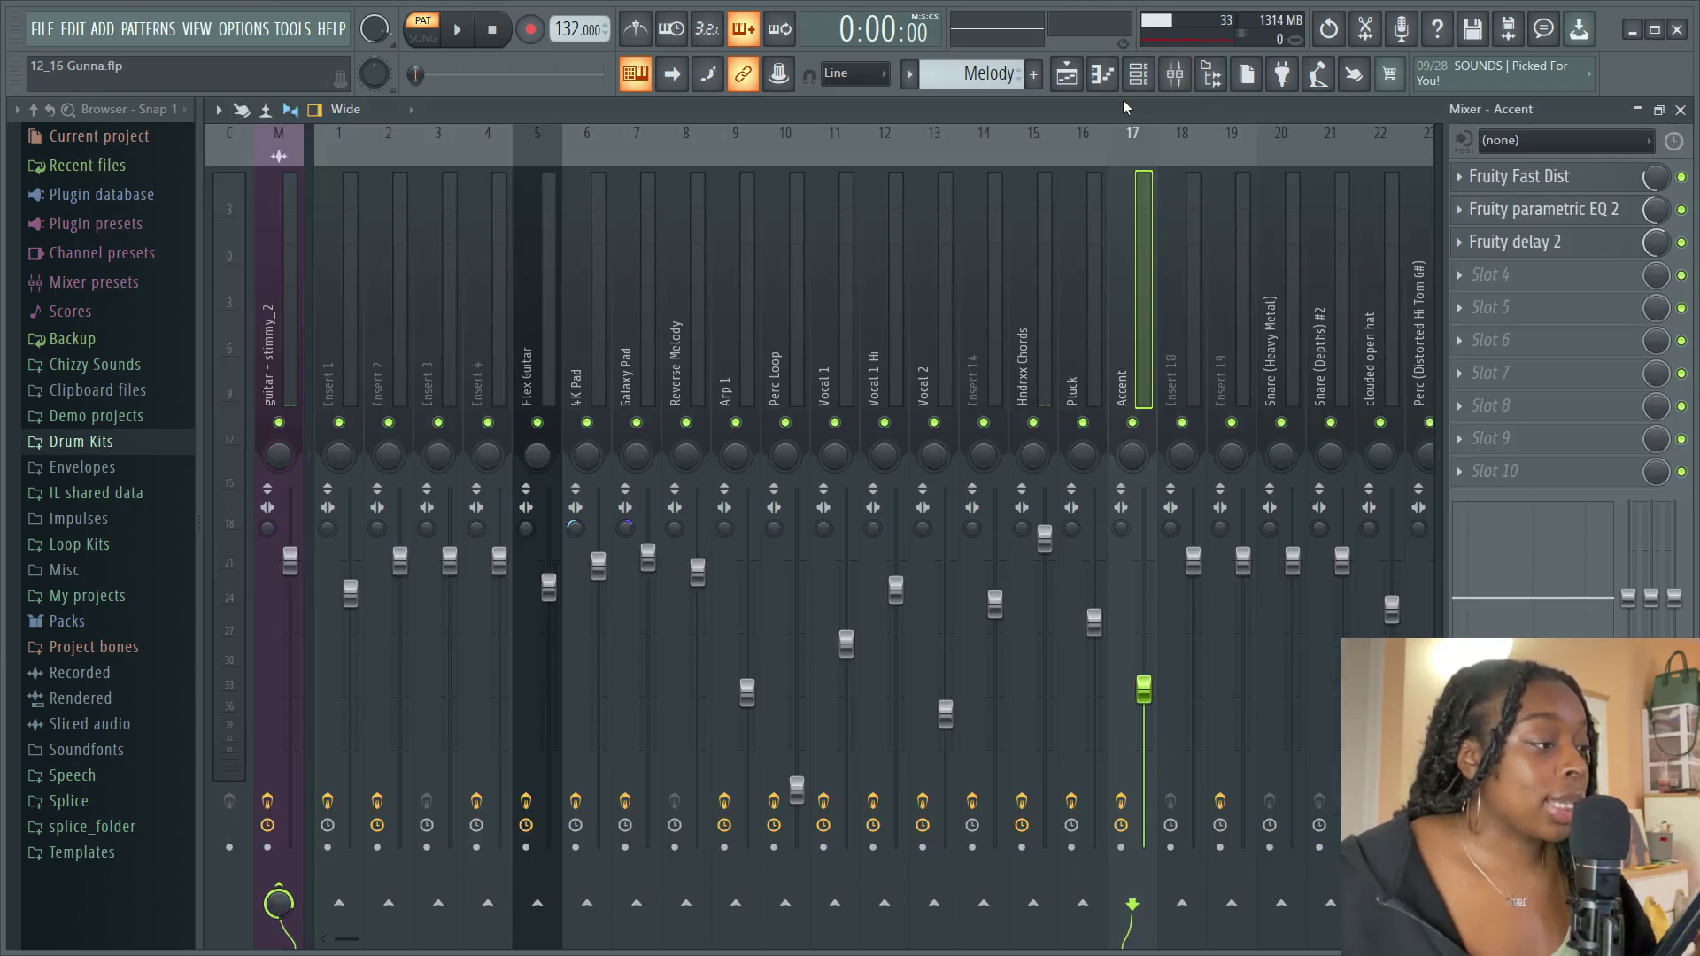
left_click(1089, 140)
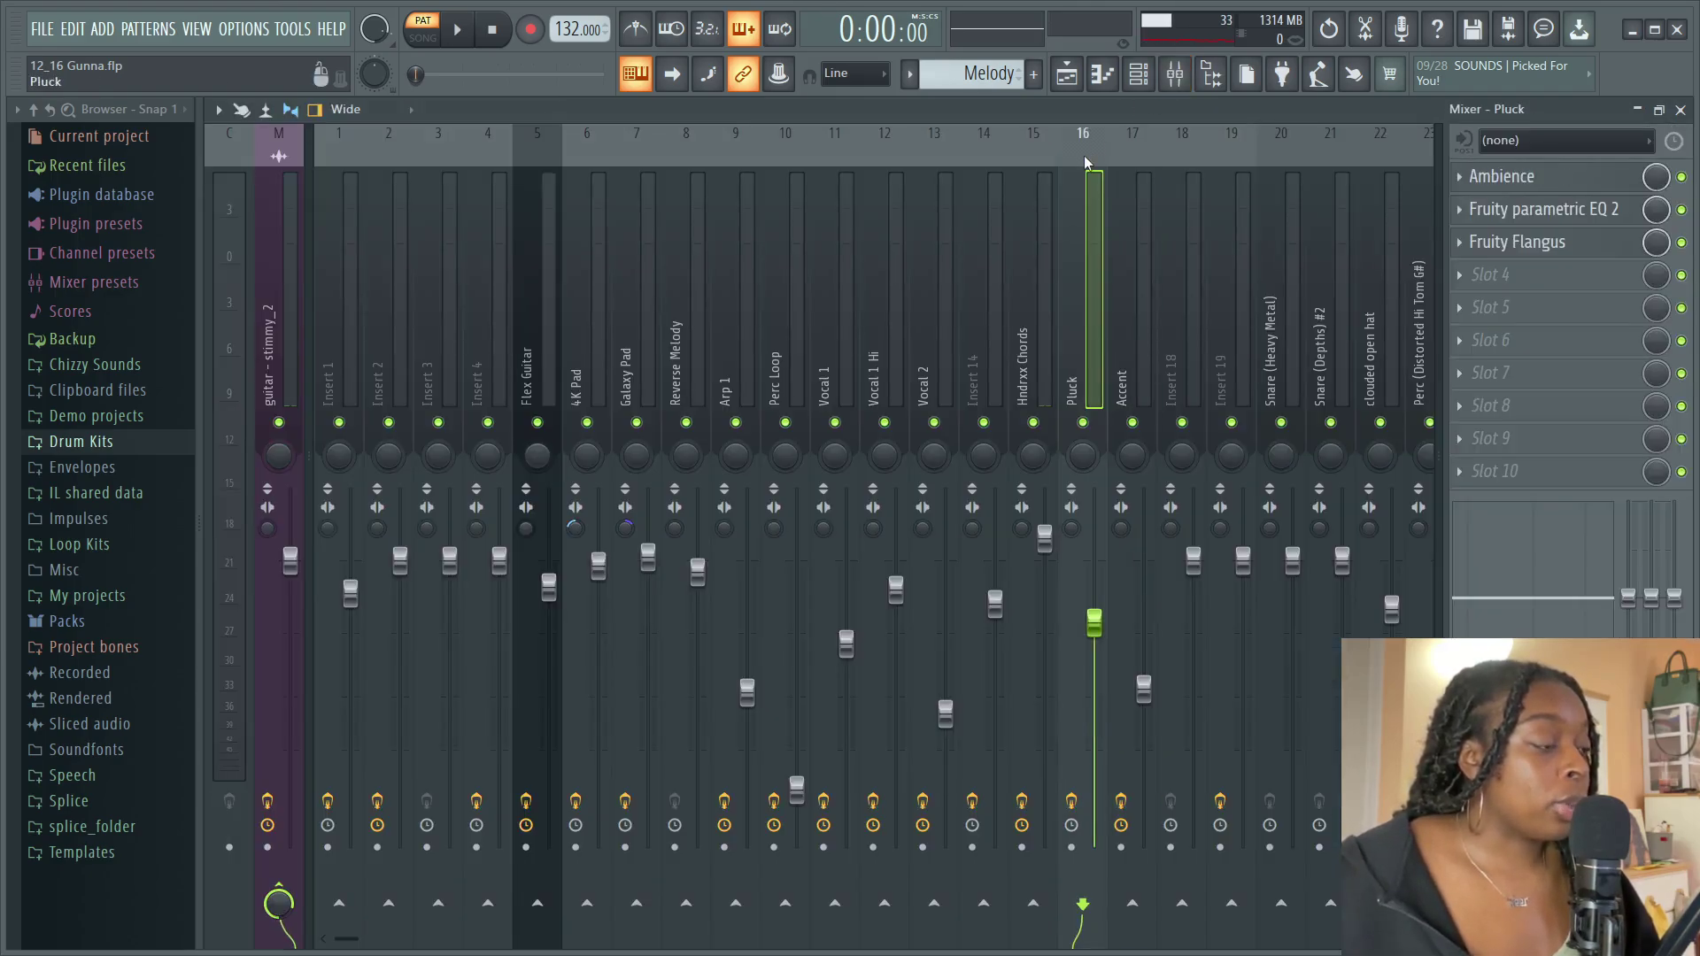
left_click(1071, 801)
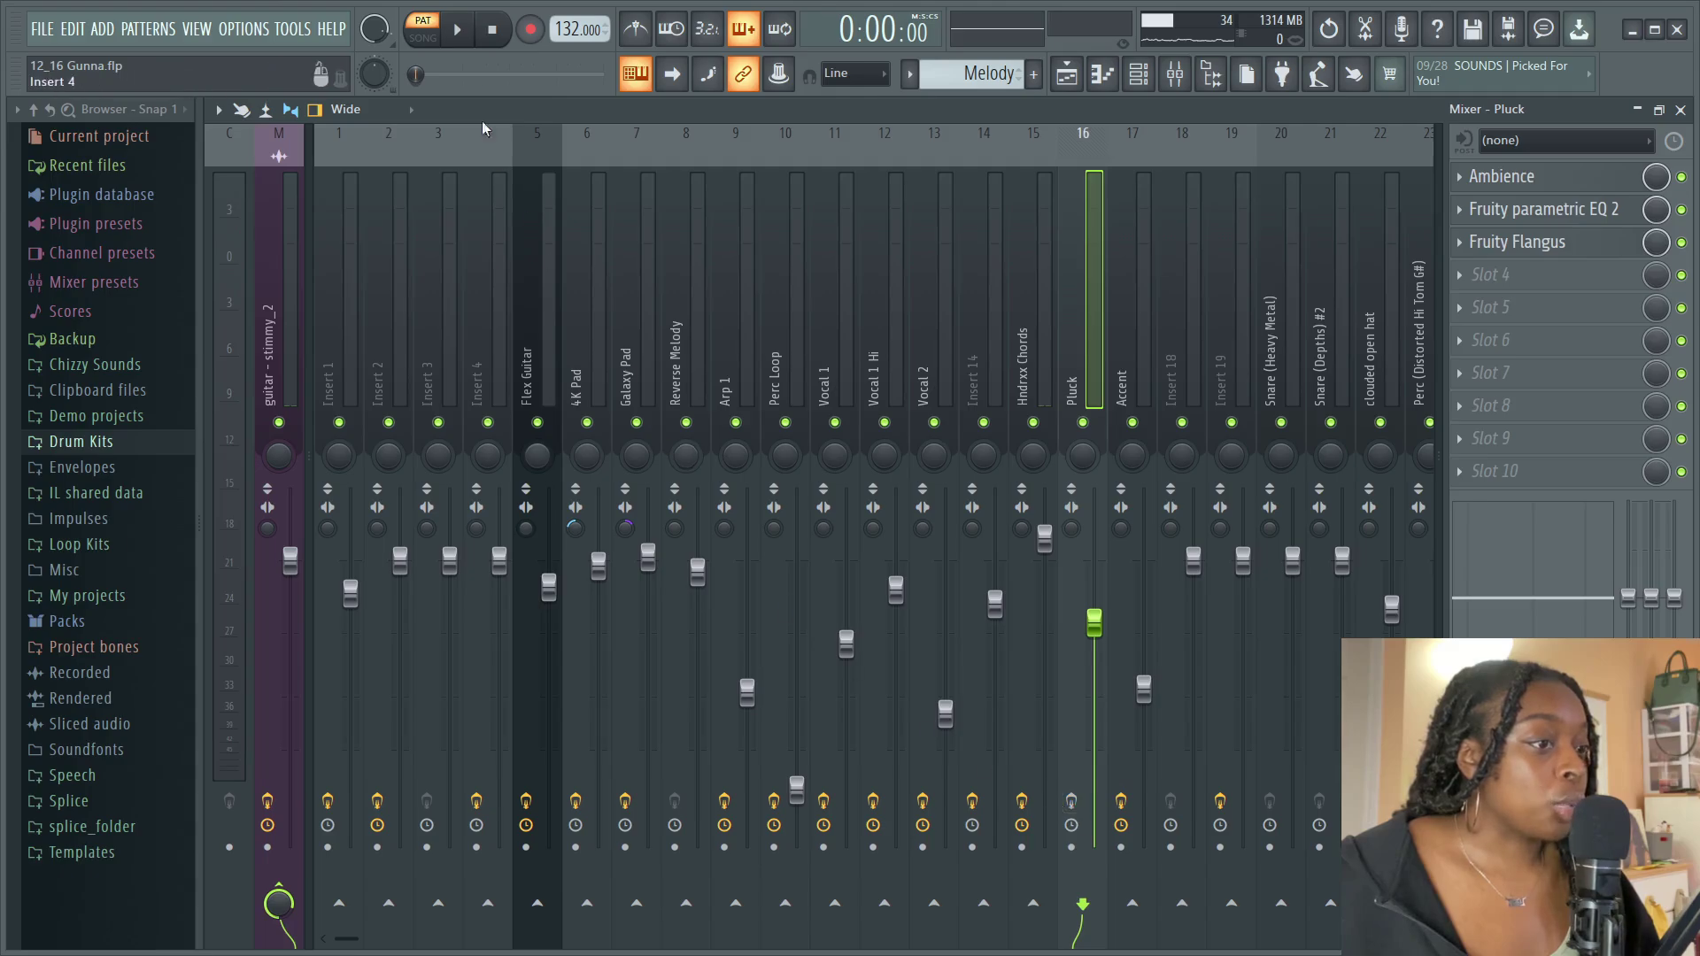
left_click(457, 29)
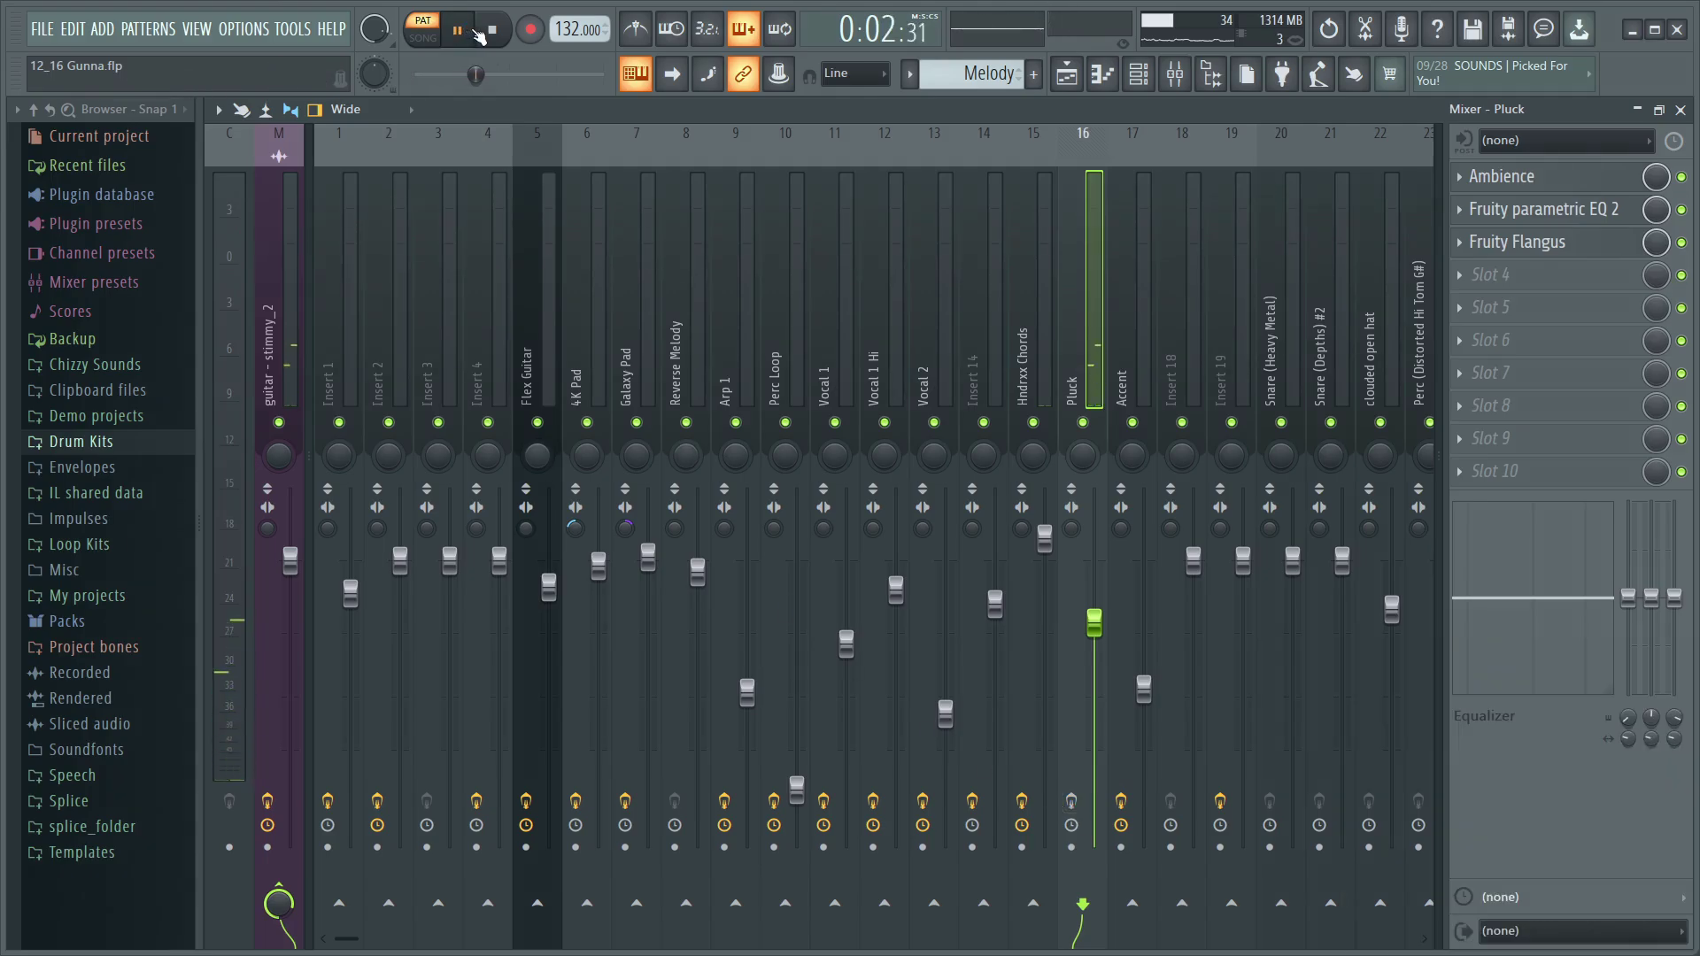
left_click(493, 34)
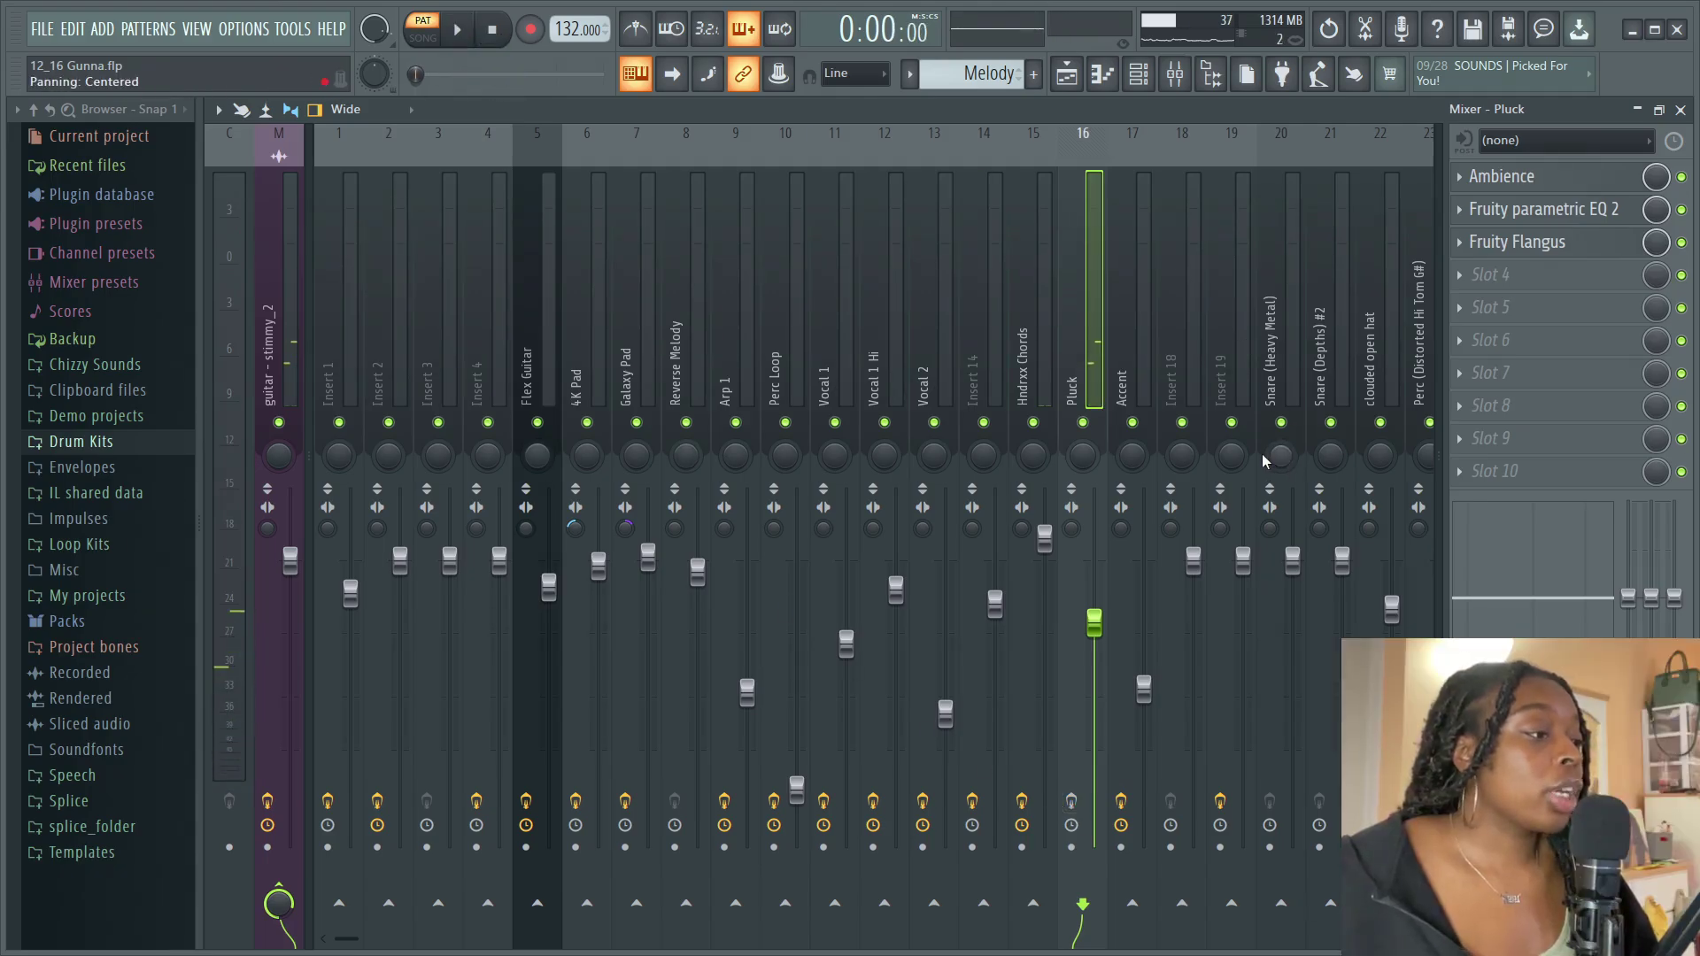
View the settings of the Pluck track's Ambience, Fruity parametric EQ 2 and Fruity Flangus effects
left_click(1501, 177)
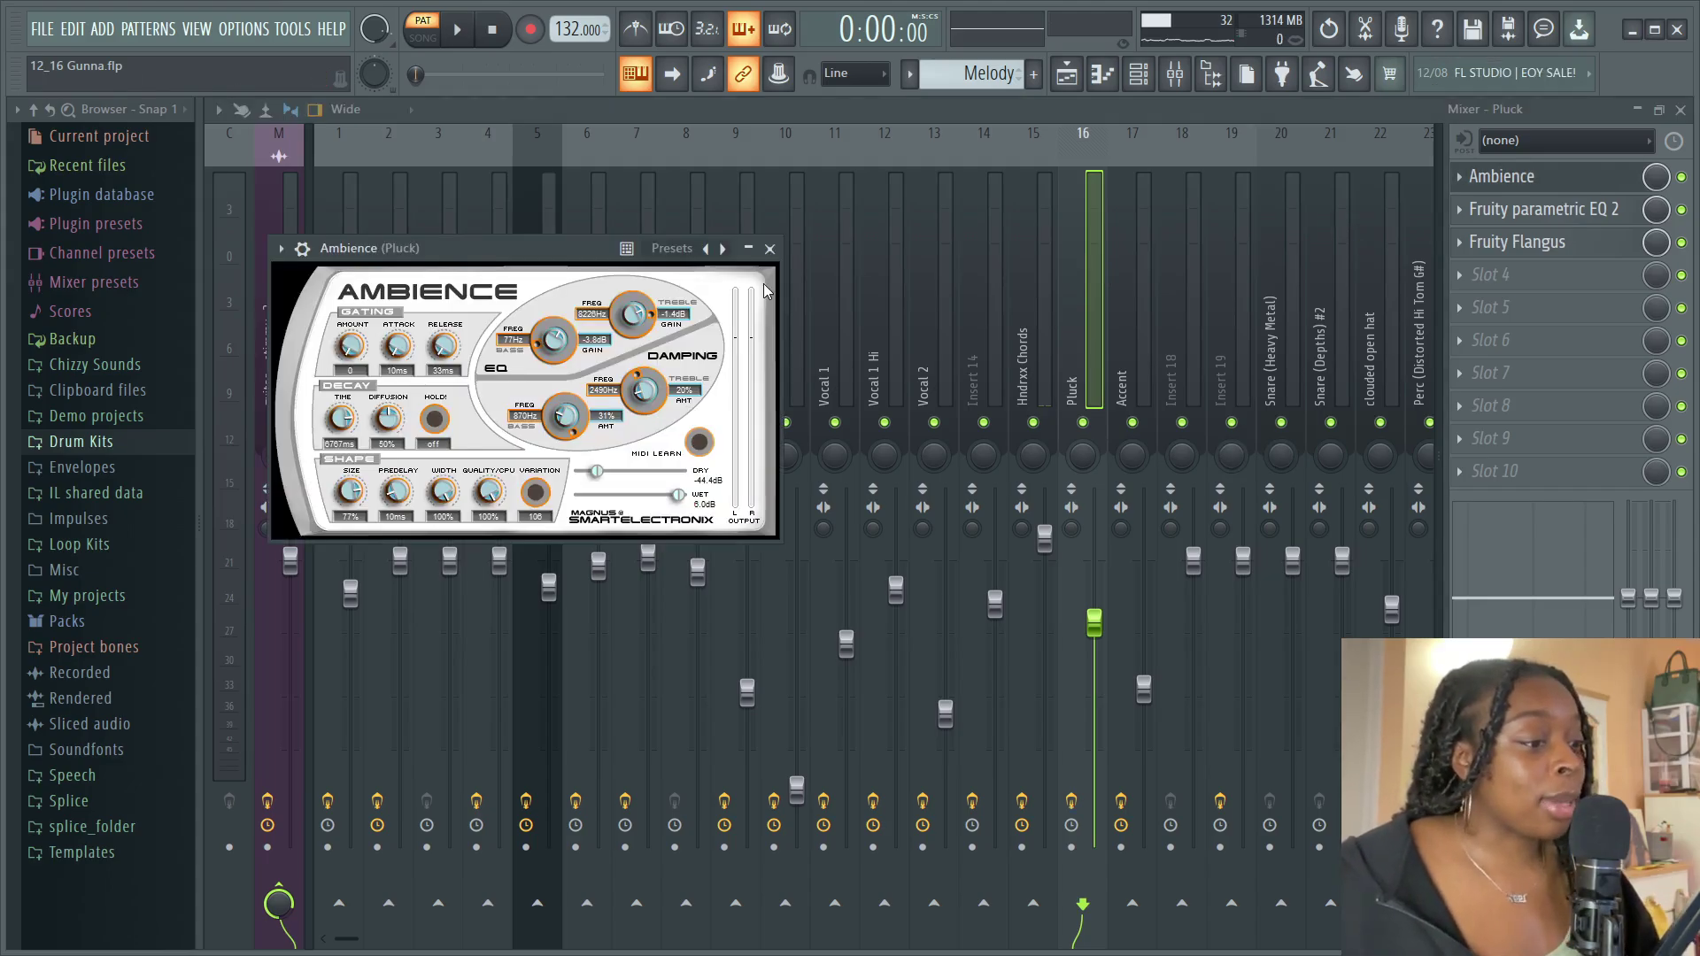
left_click(1543, 208)
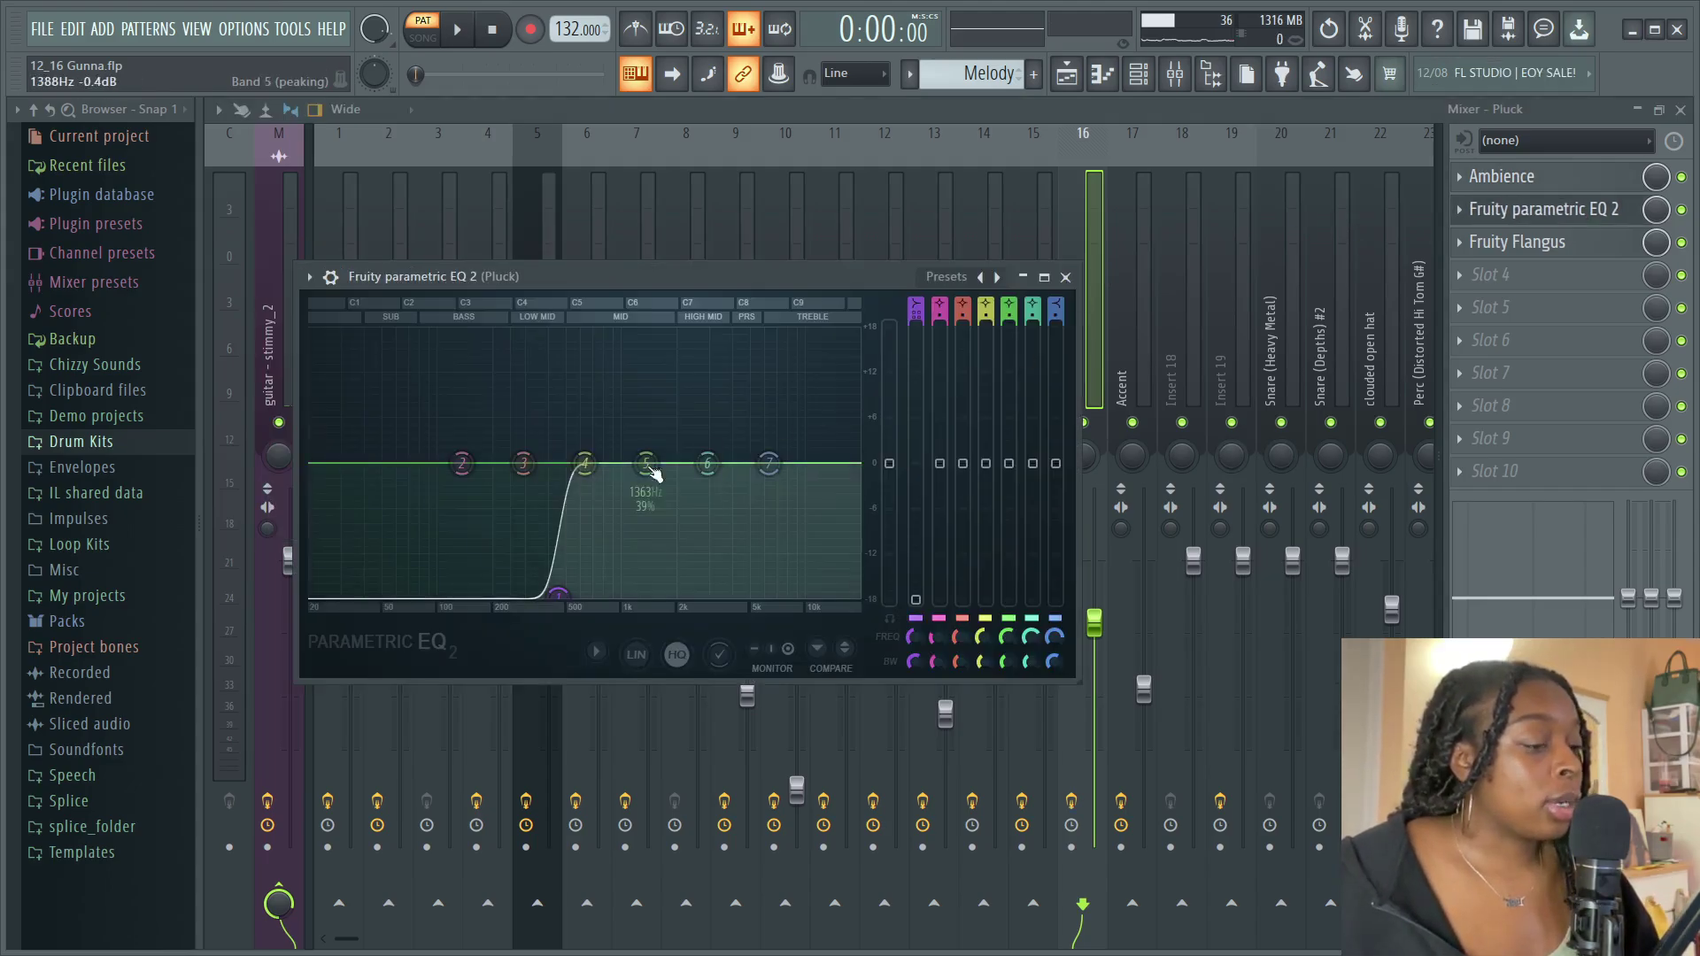
left_click(1065, 278)
left_click(1485, 254)
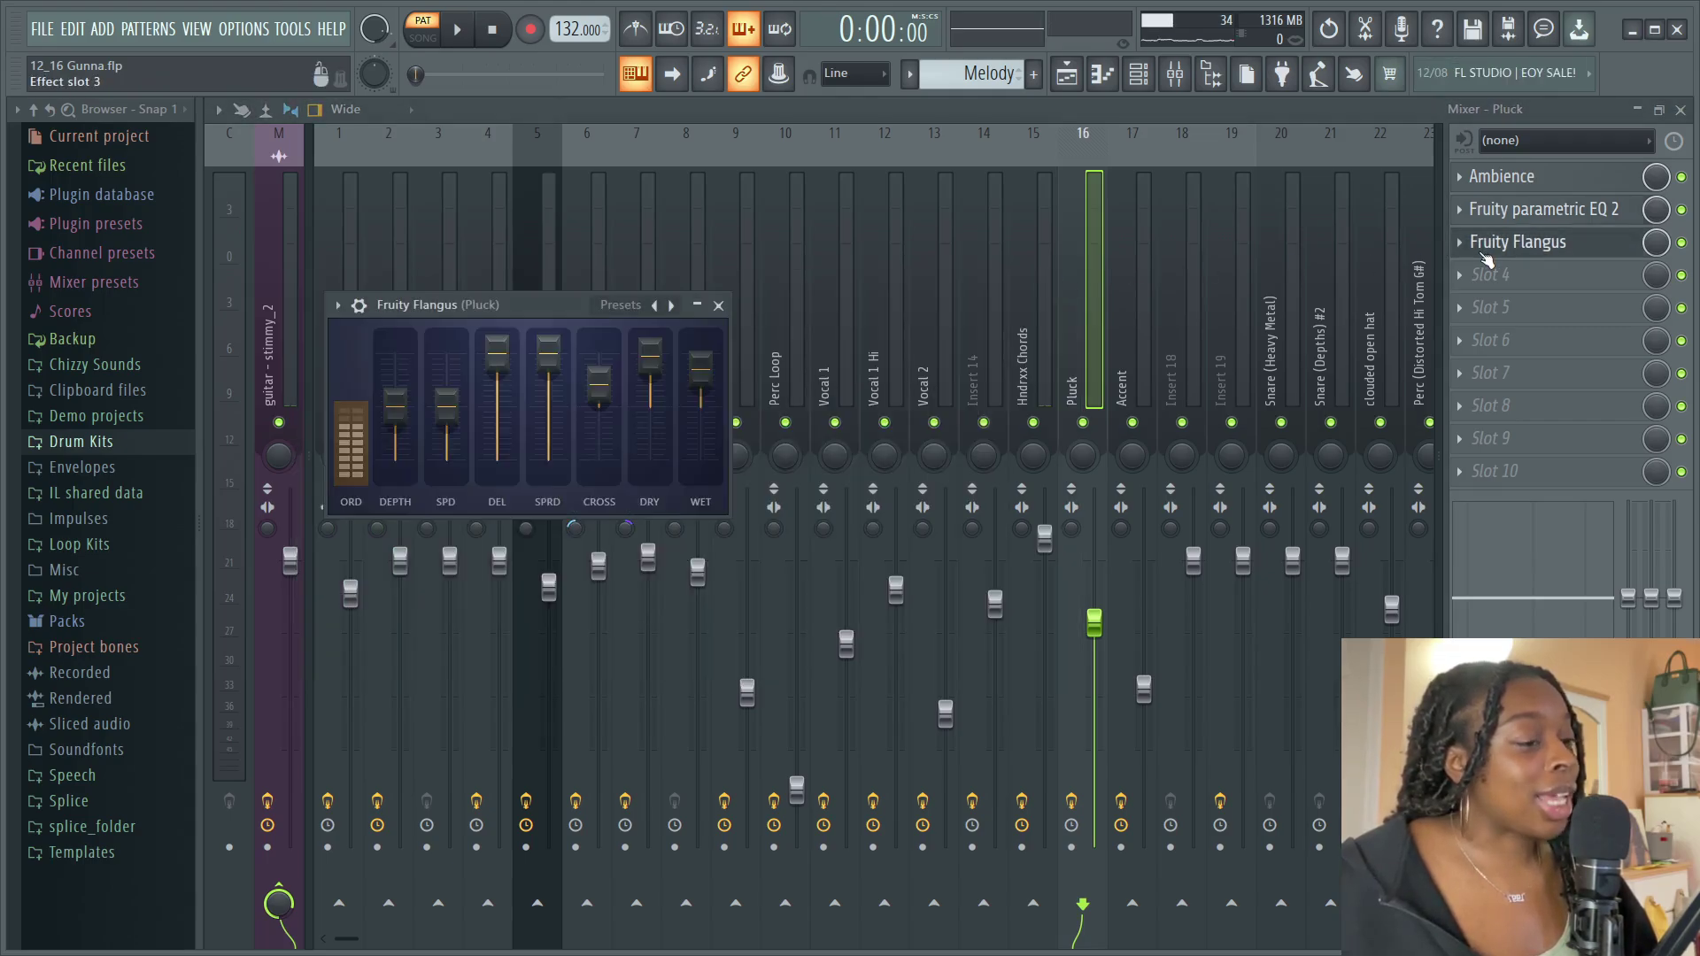
left_click(719, 305)
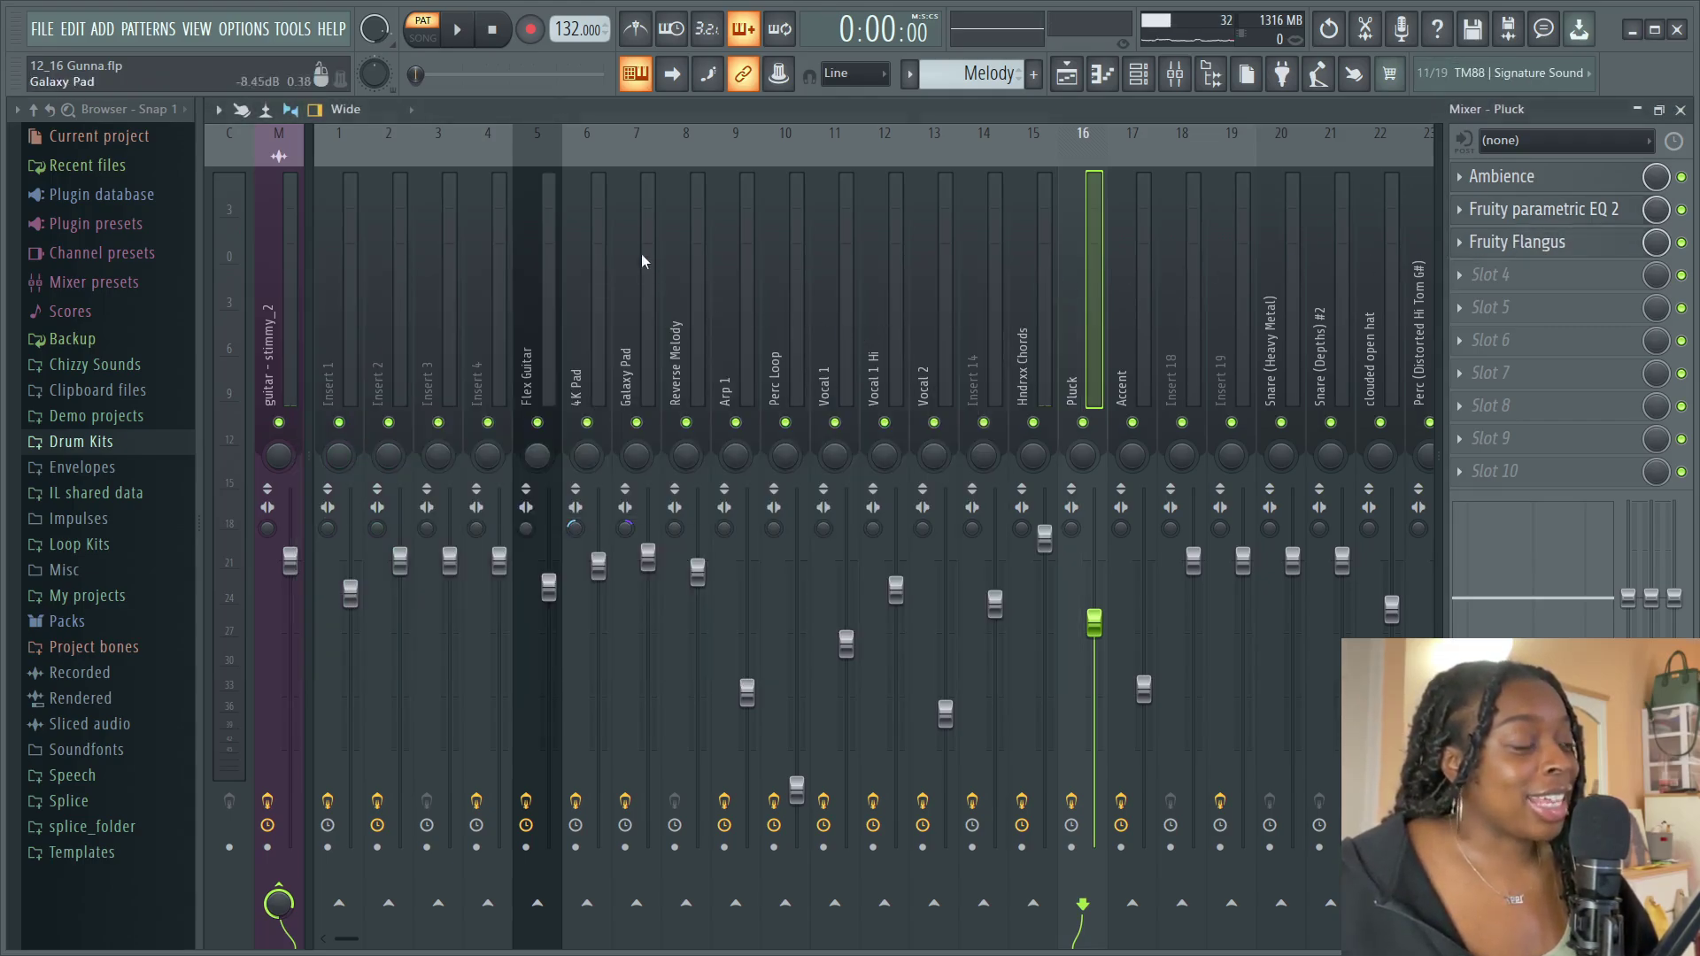
View the sample settings of the Reverse Melody audio clip on Track 7 of the Playlist
left_click(1066, 81)
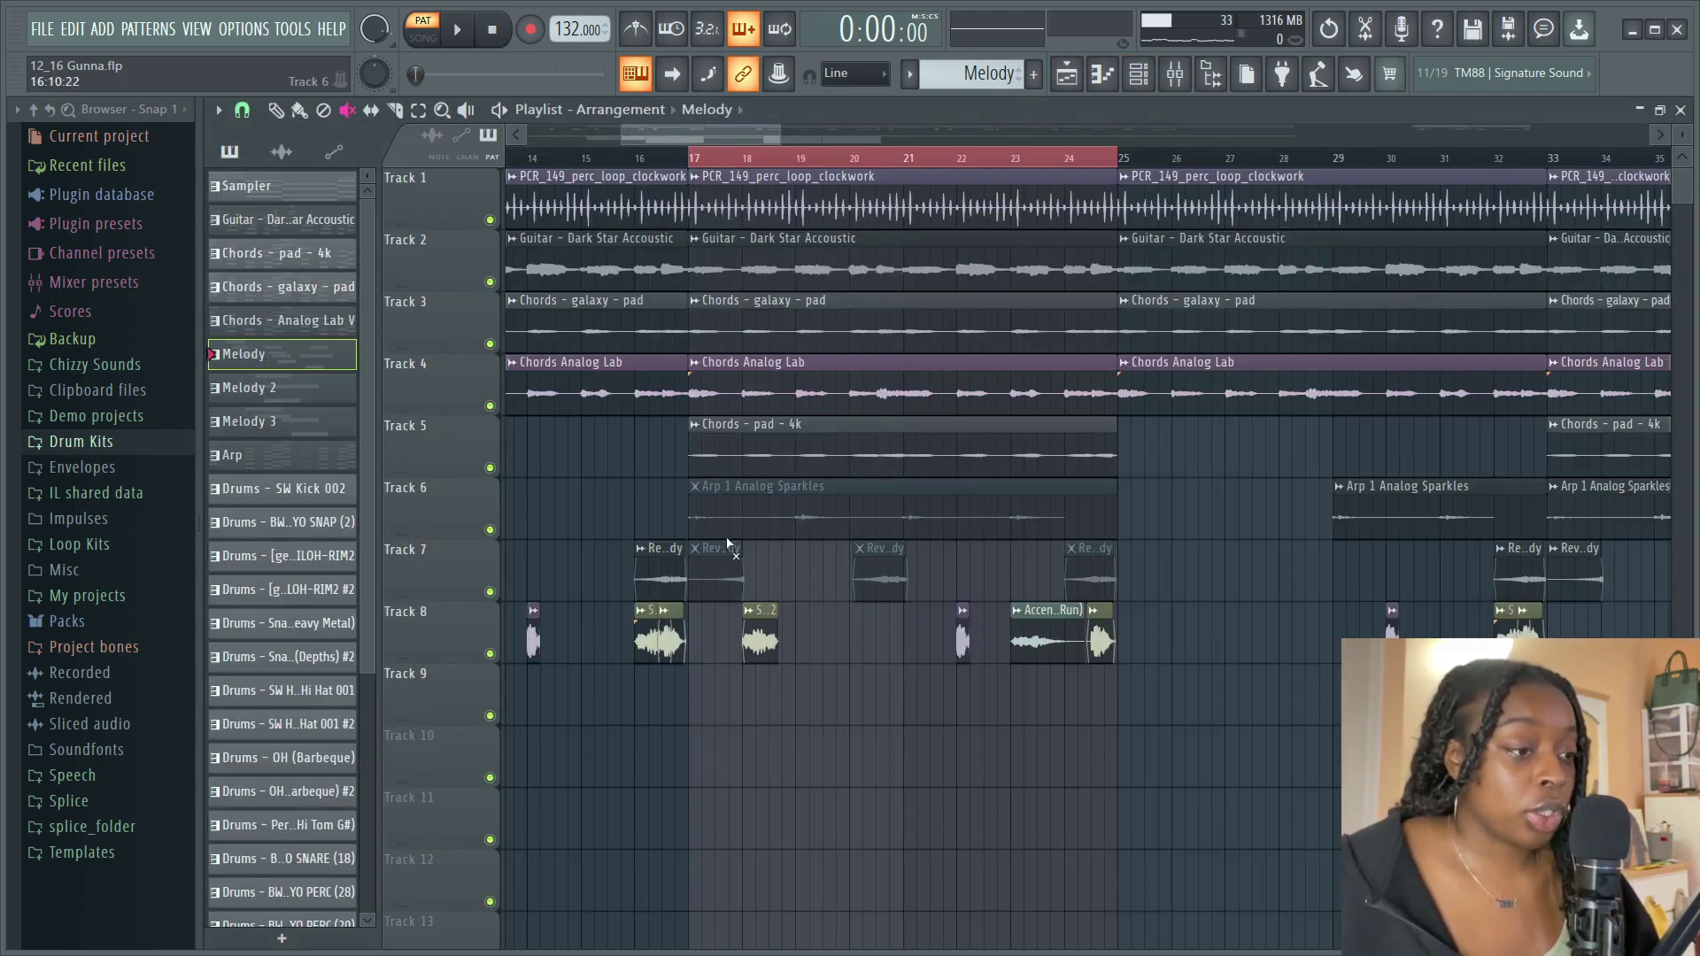
key("p")
double_click(715, 576)
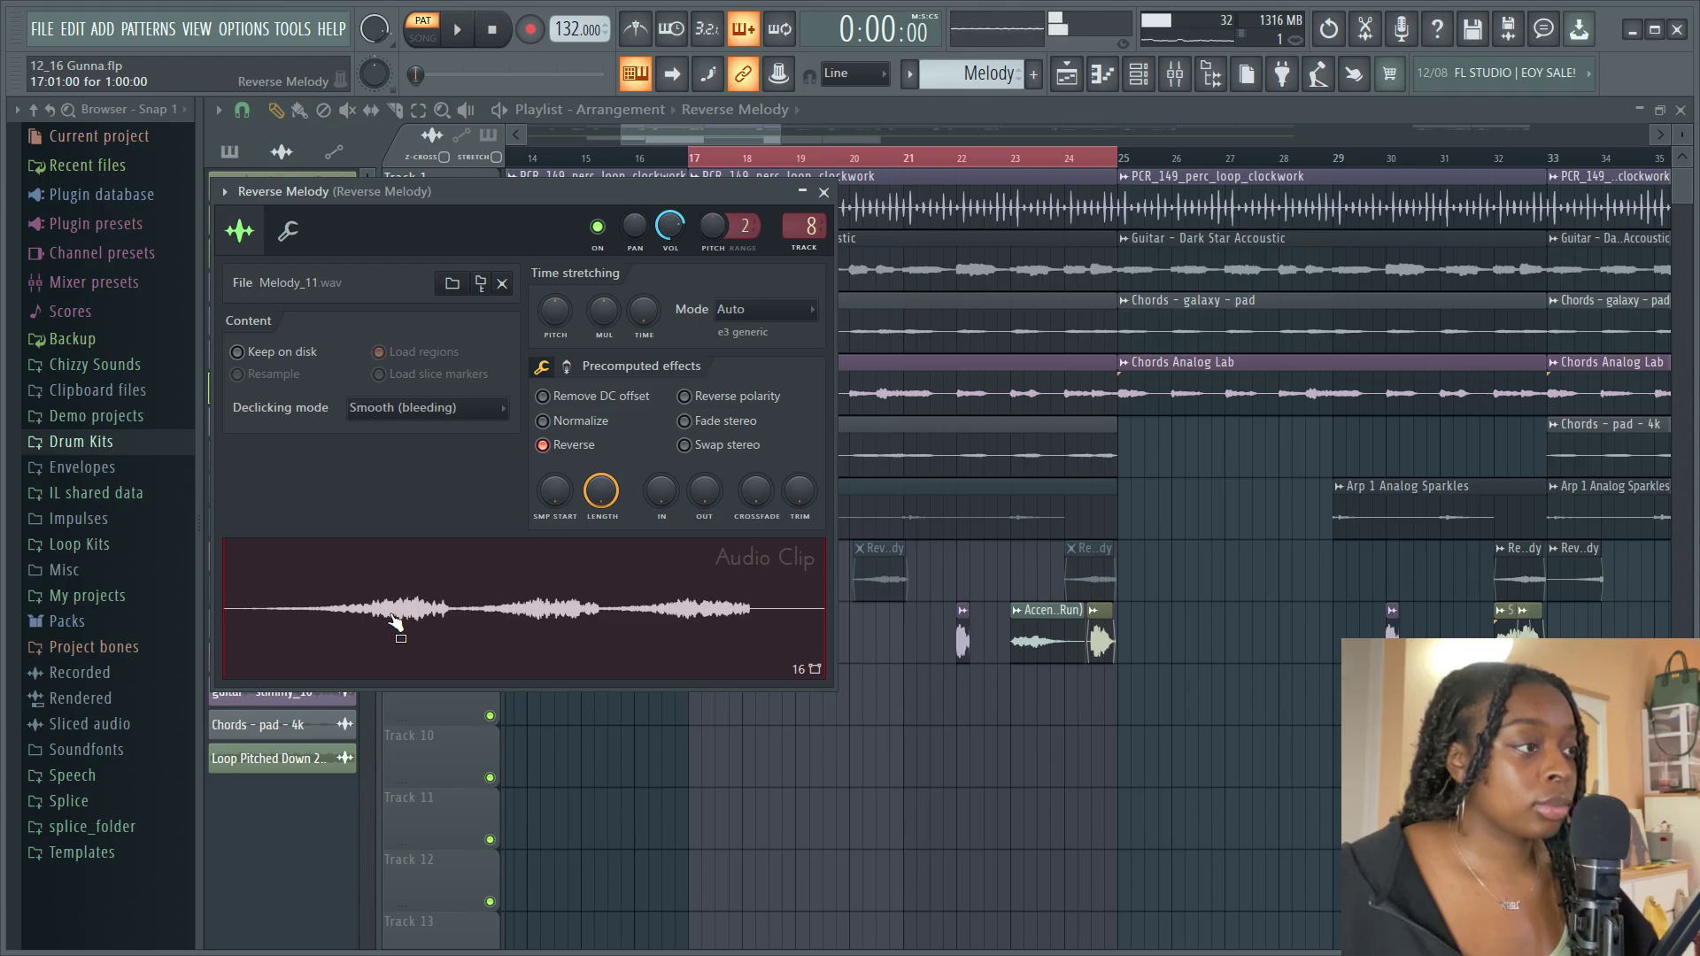
left_click(822, 193)
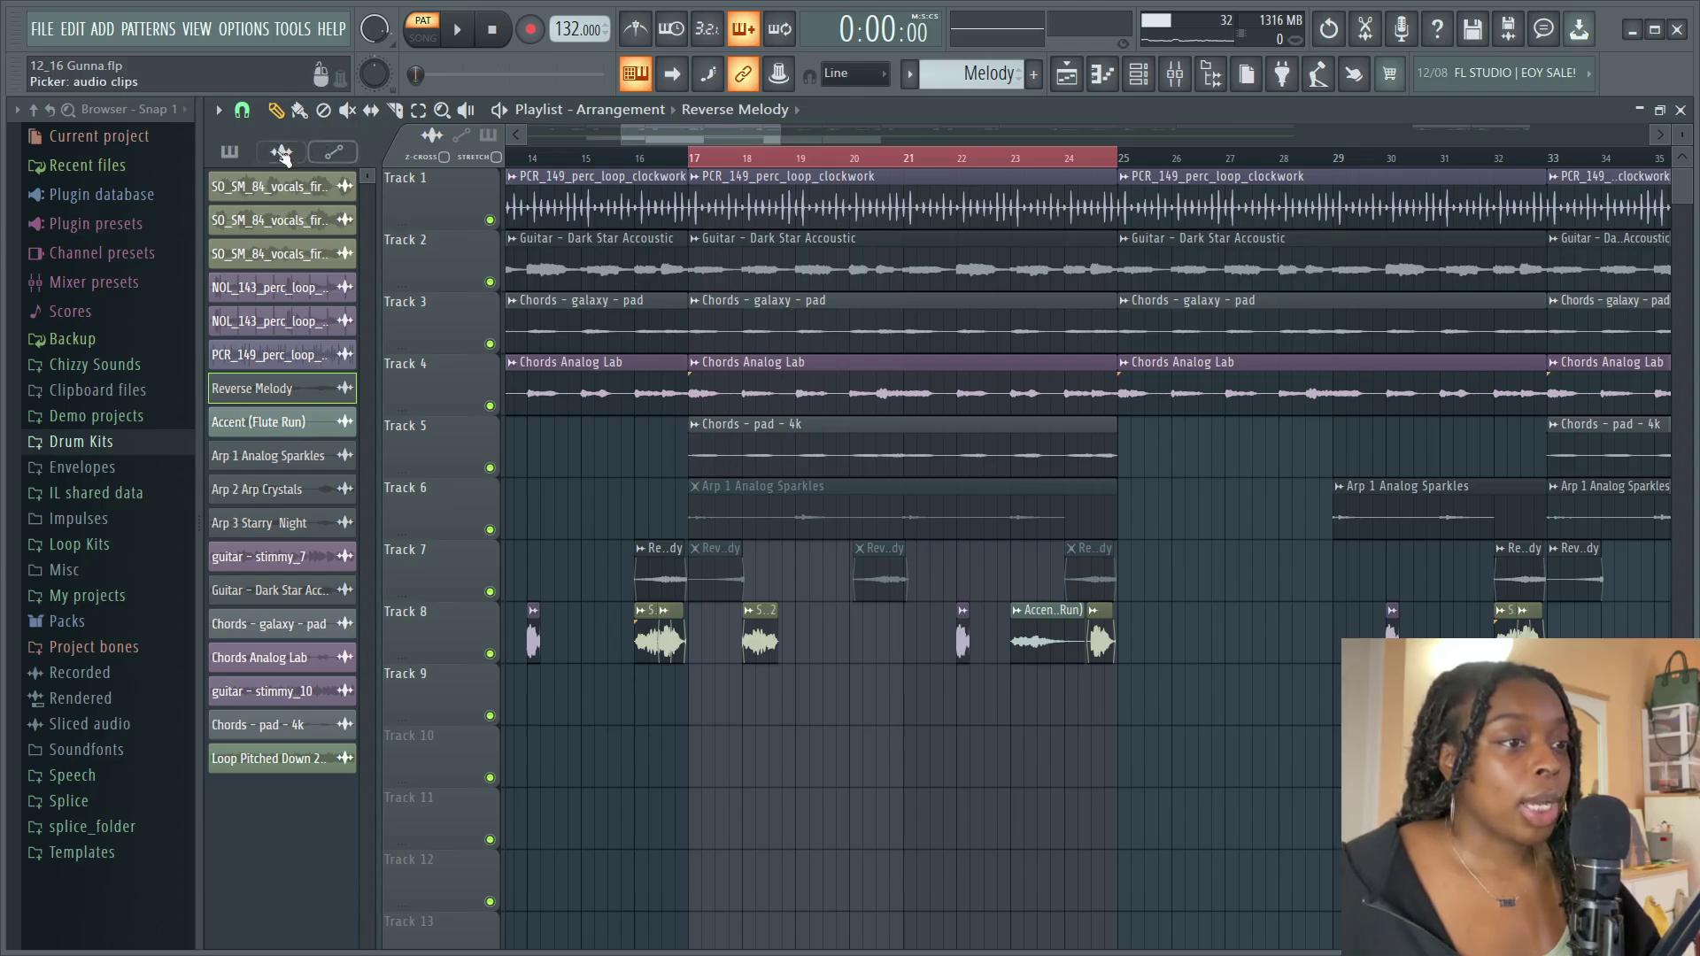
Unmute the three Reverse Melody clips on Track 7 between bars 17 and 25
left_click(347, 109)
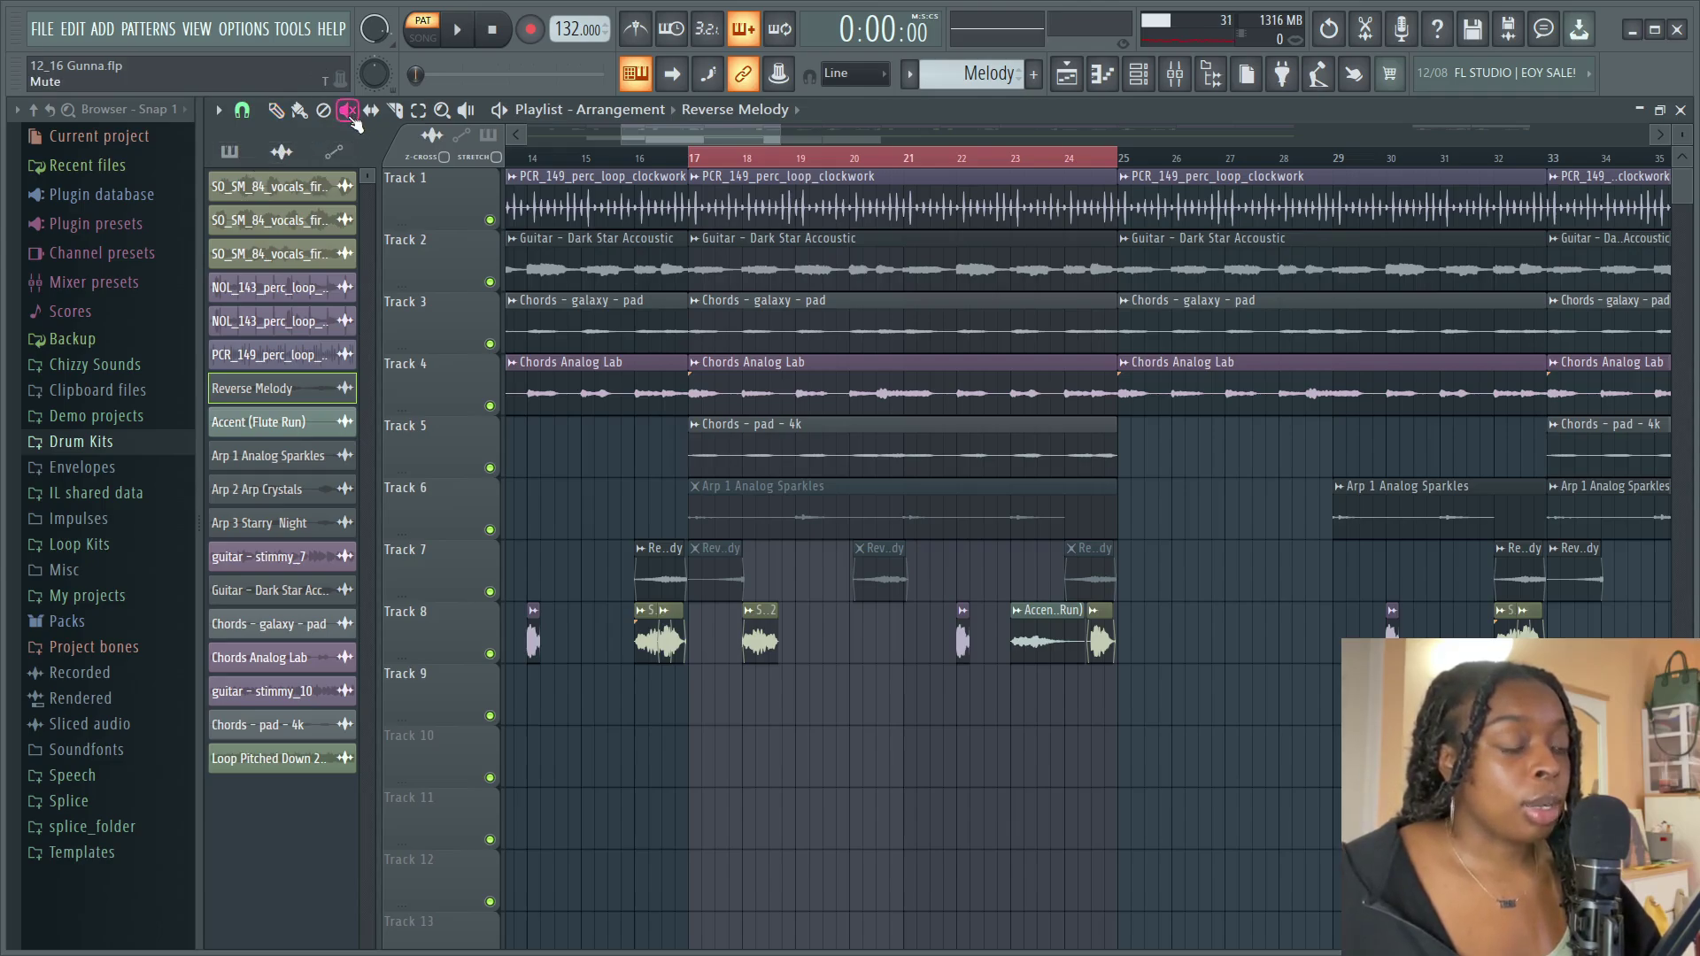
left_click(742, 580)
left_click(1091, 575)
Play the Playlist section from bar 17 in song mode to hear the Reverse Melody clips in context
key("l")
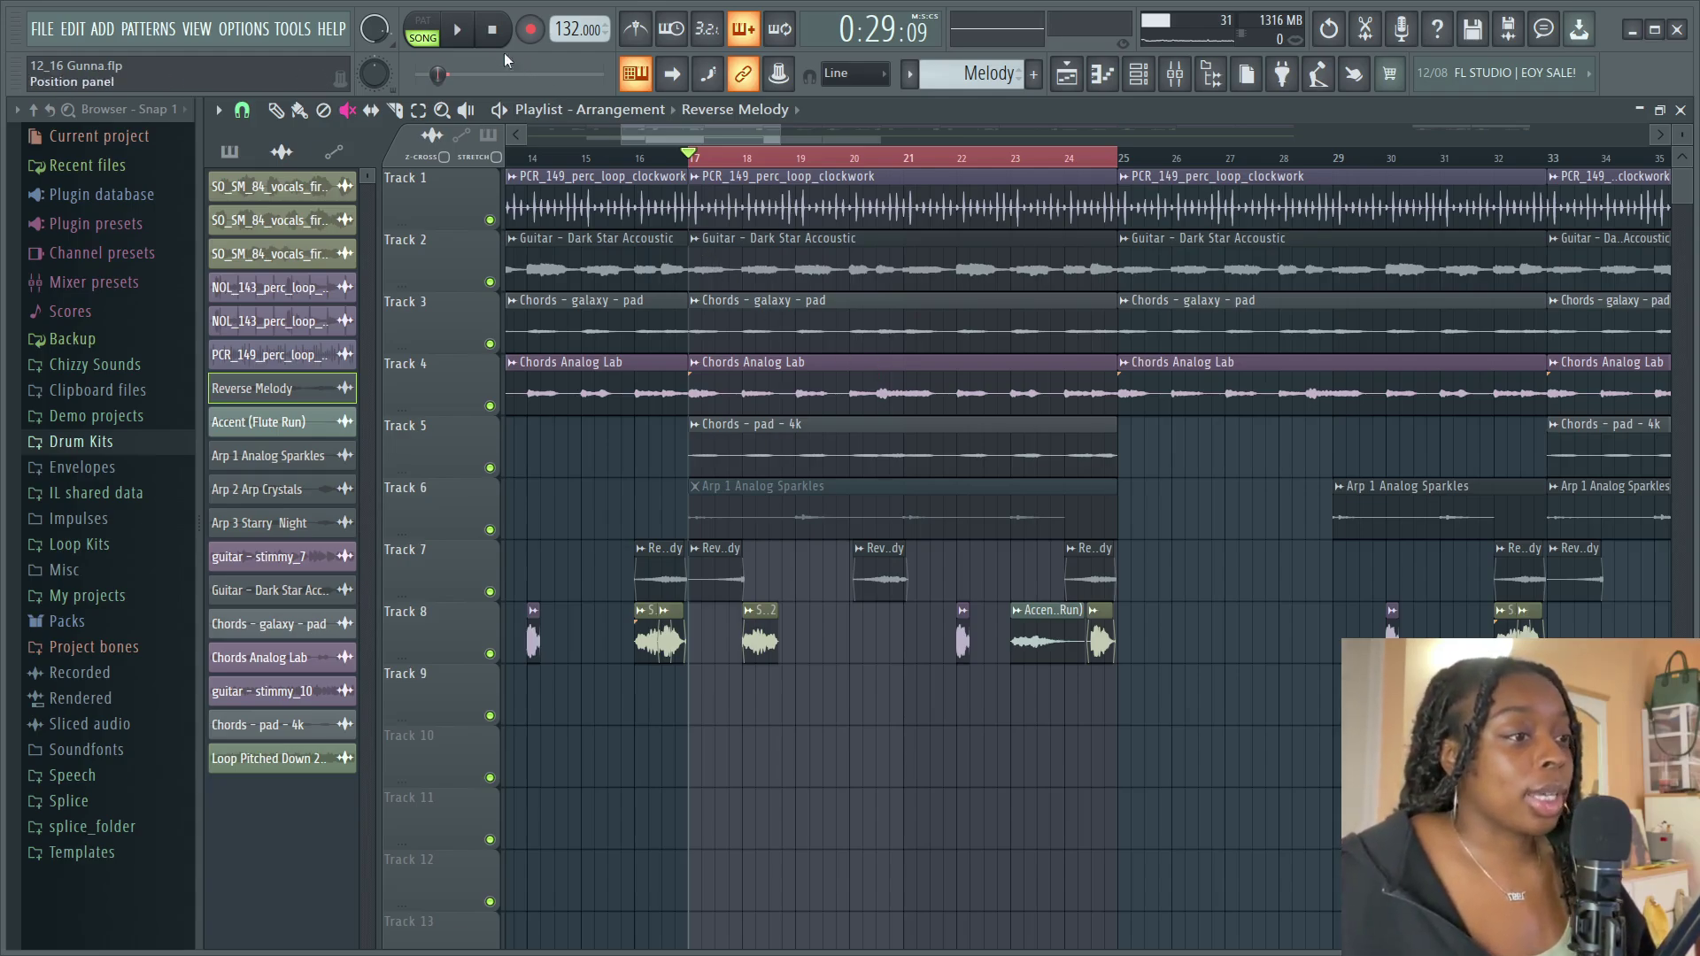
left_click(462, 31)
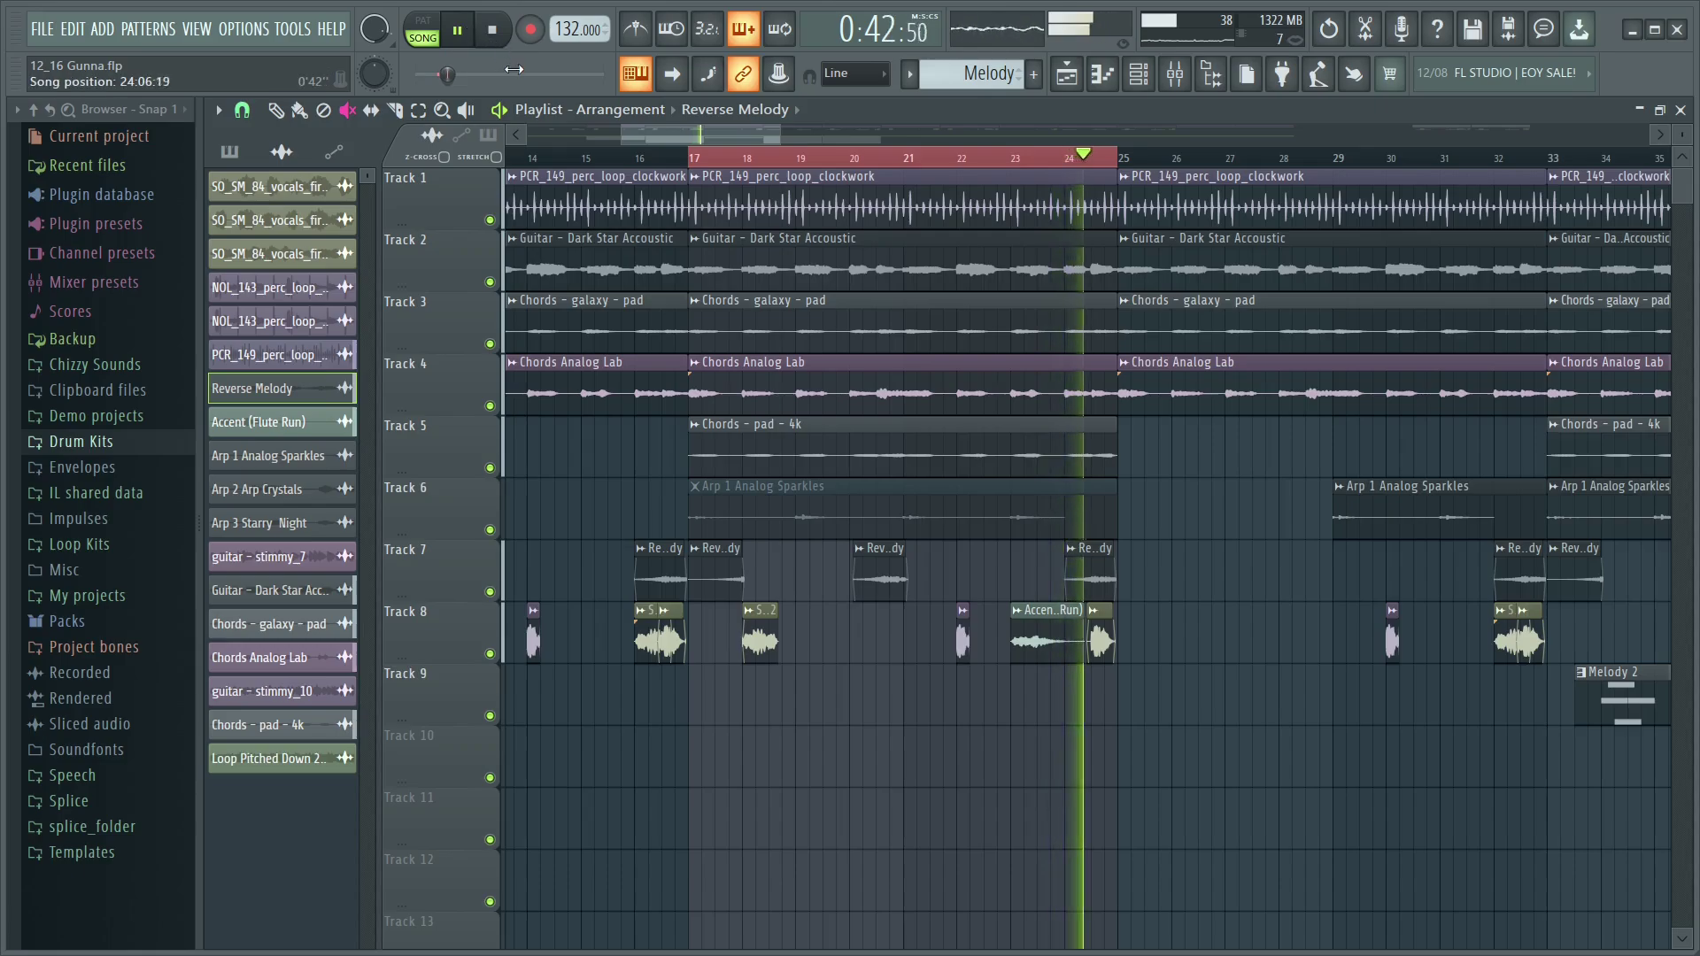
key("space")
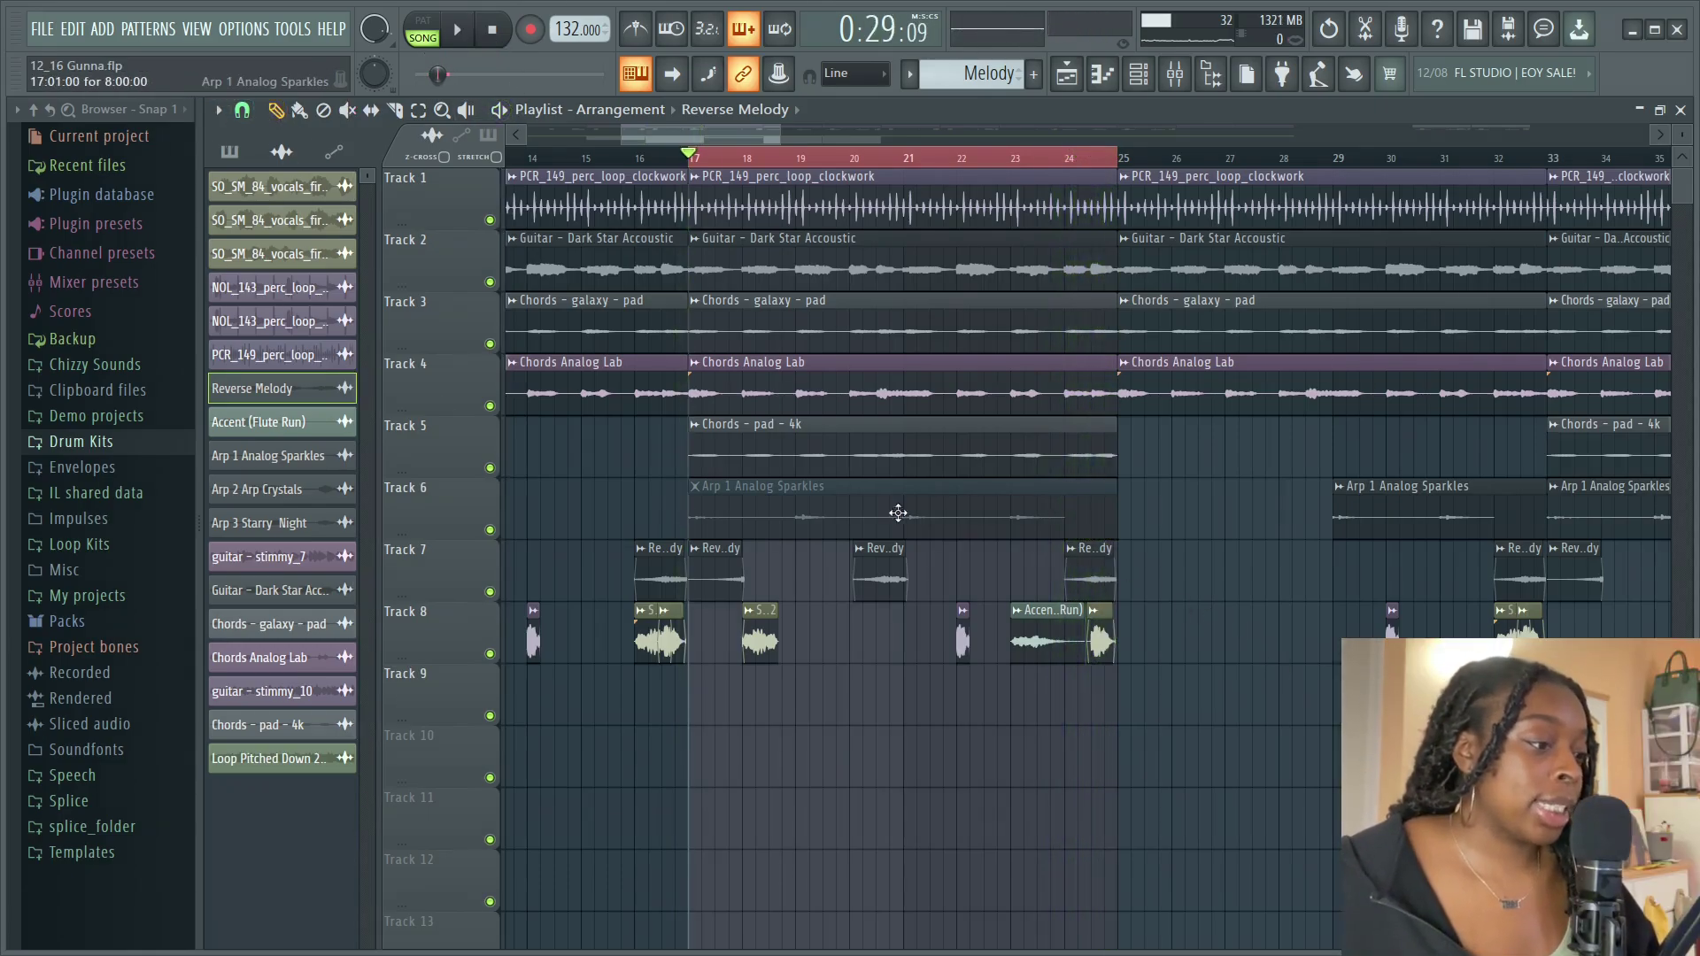
Unmute the Arp 1 Analog Sparkles clip at bar 17 on Track 6, and view the Arp pattern's notes in the piano roll
left_click(695, 486)
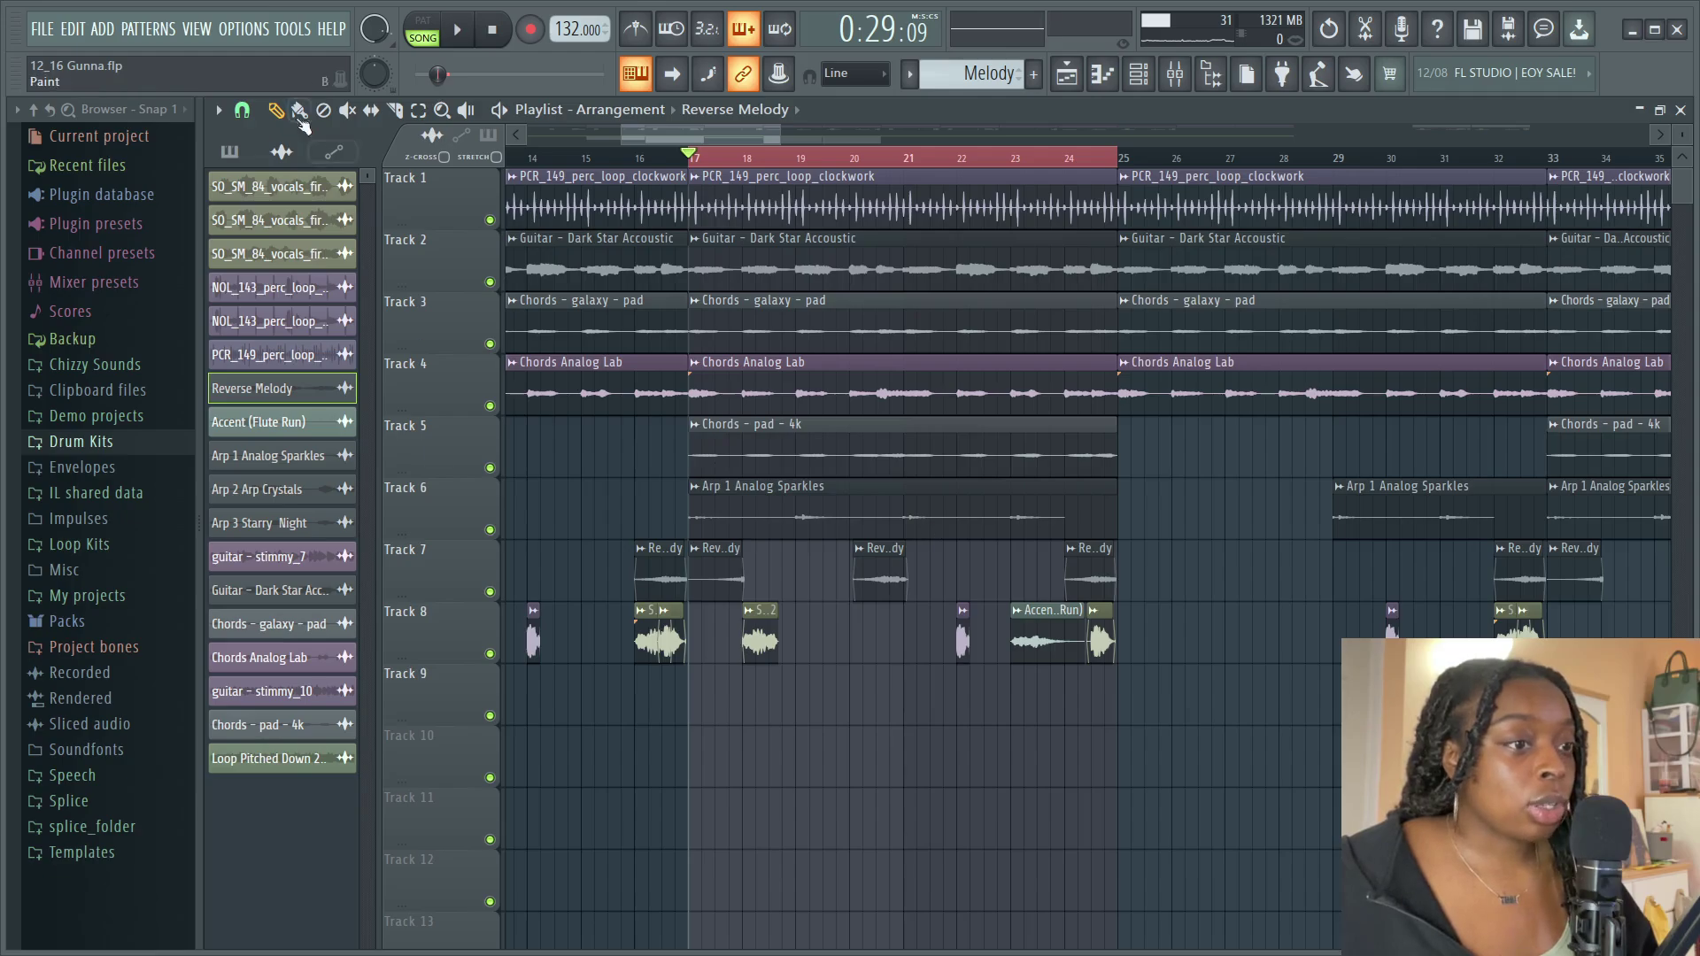
left_click(229, 151)
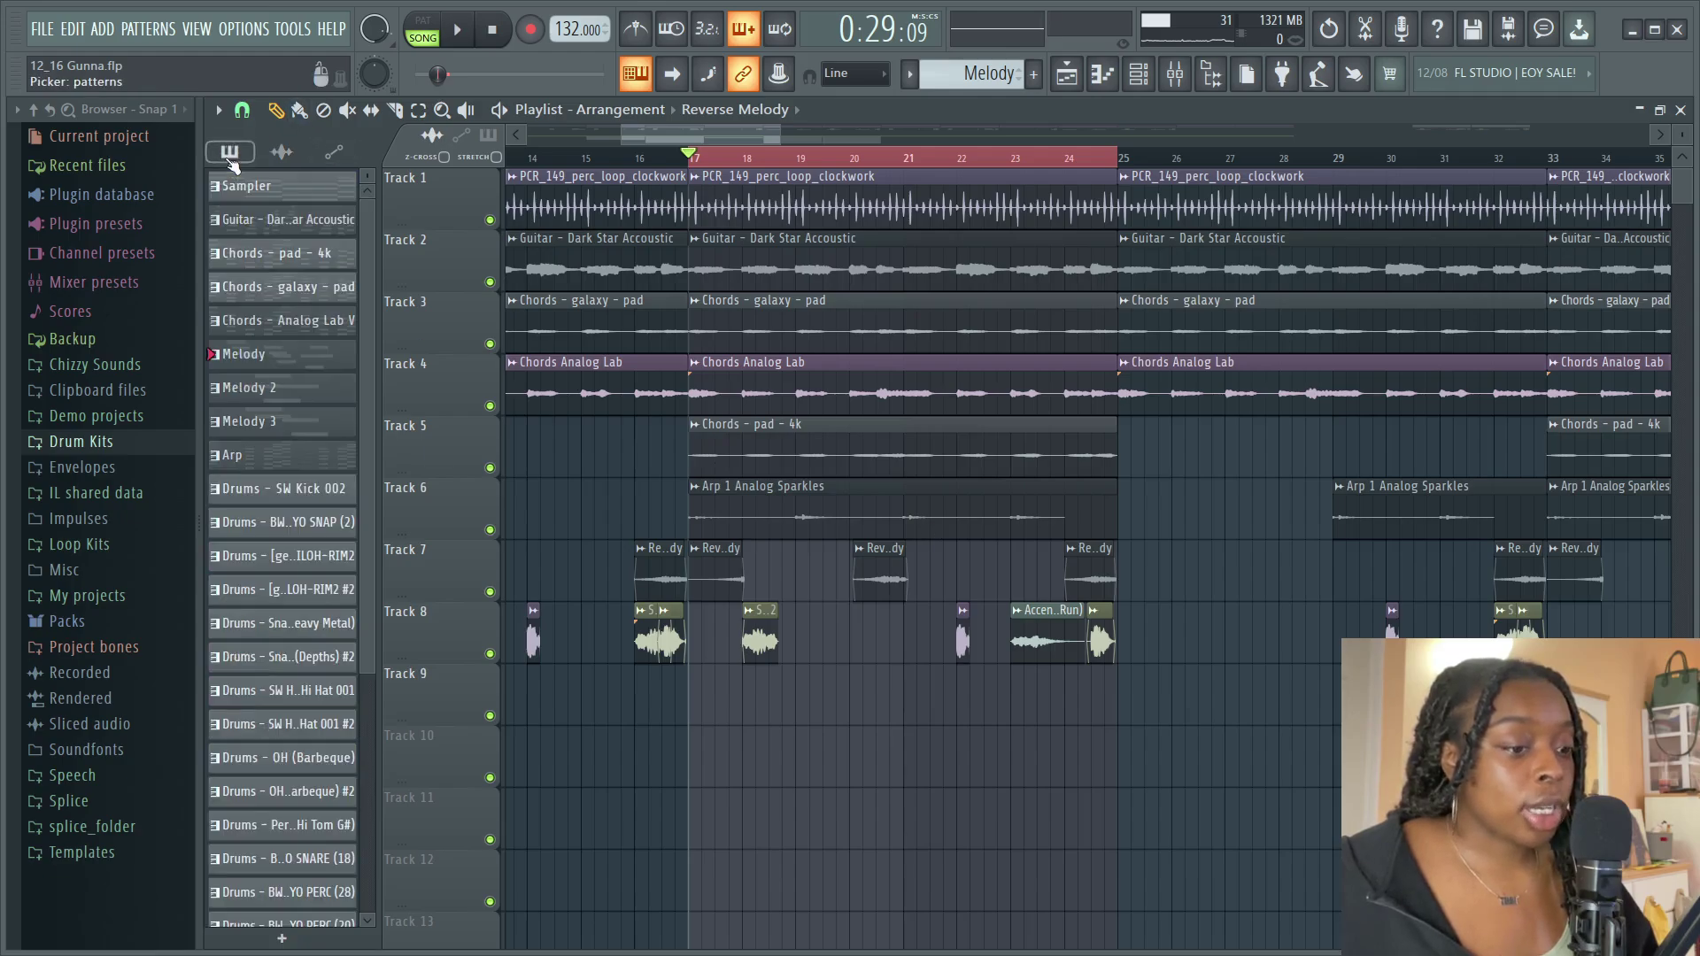
double_click(284, 456)
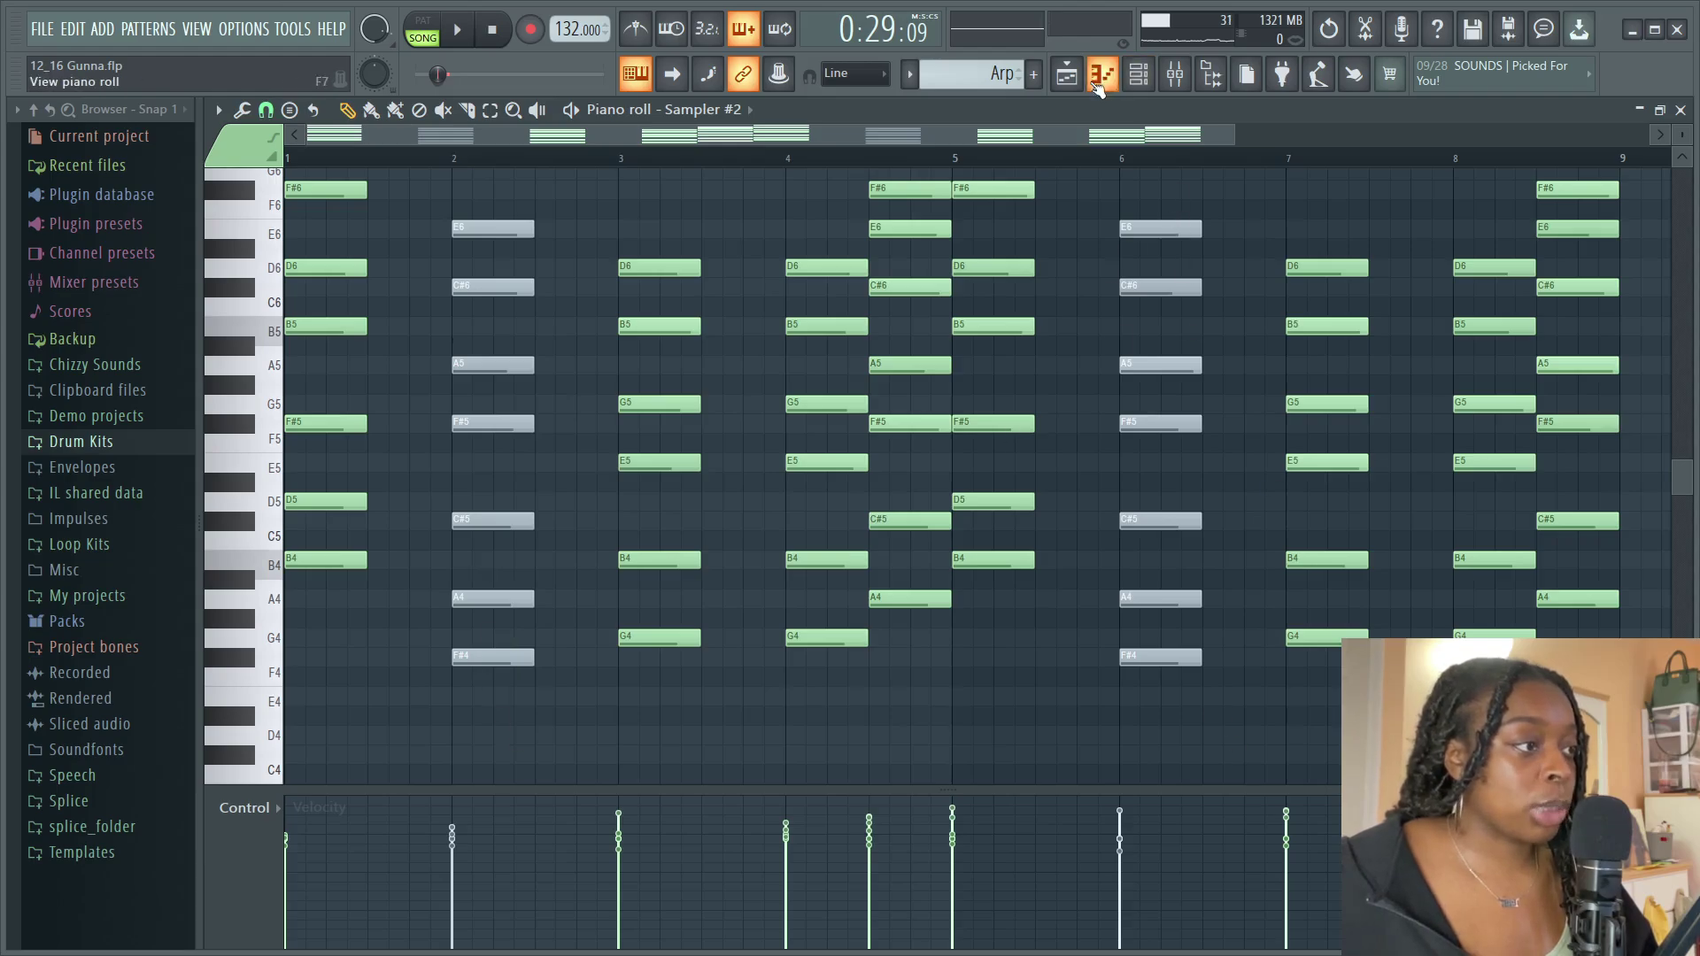
View the sample settings of the Arp 1 Analog Sparkles audio clip on Track 6 of the Playlist
left_click(1067, 74)
double_click(910, 523)
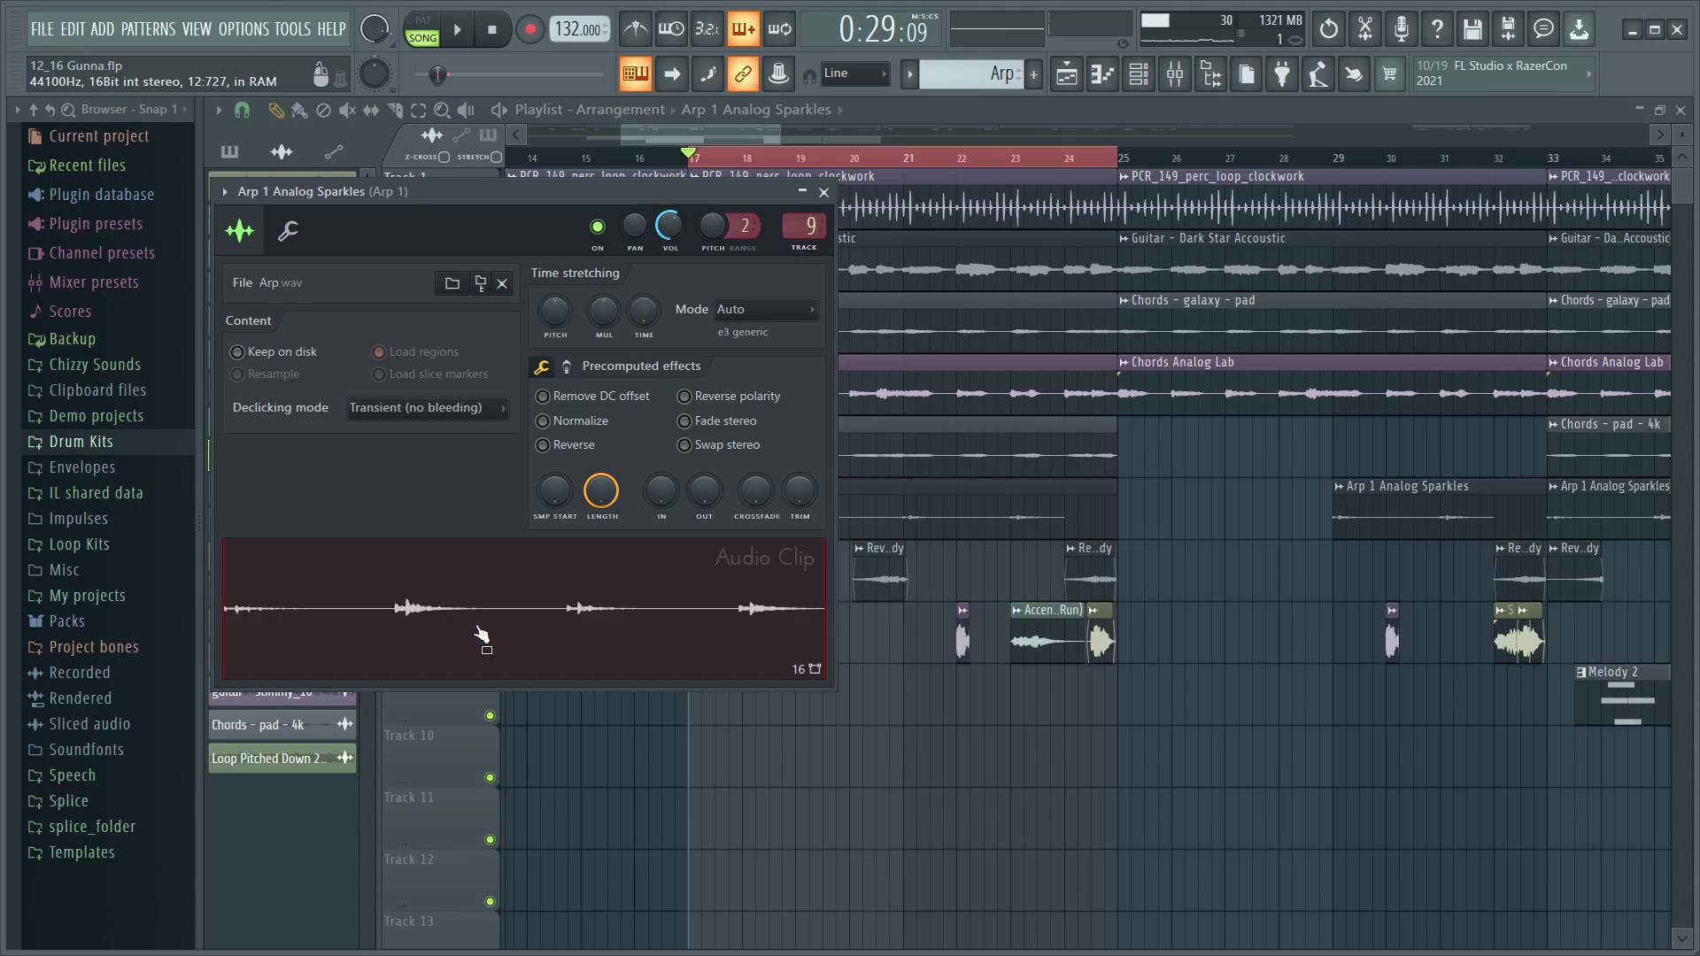
key("Escape")
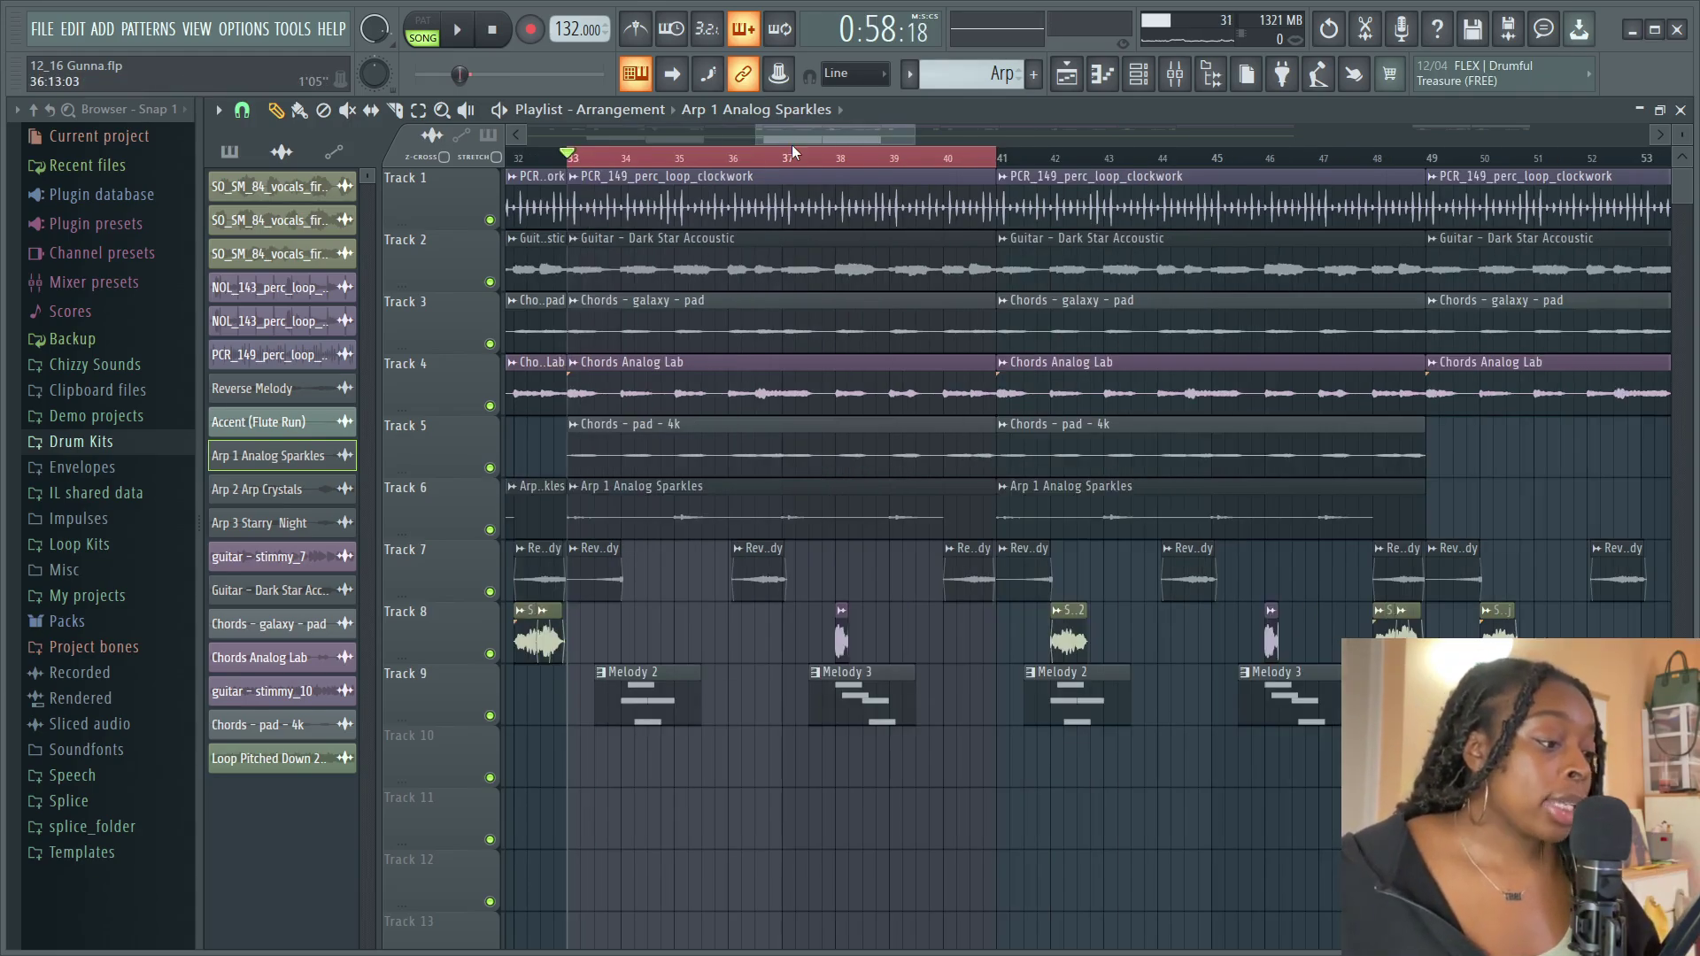
Play the Melody 2 pattern's pluck notes from the piano roll, and play the Playlist section from bar 33 in song mode
double_click(653, 711)
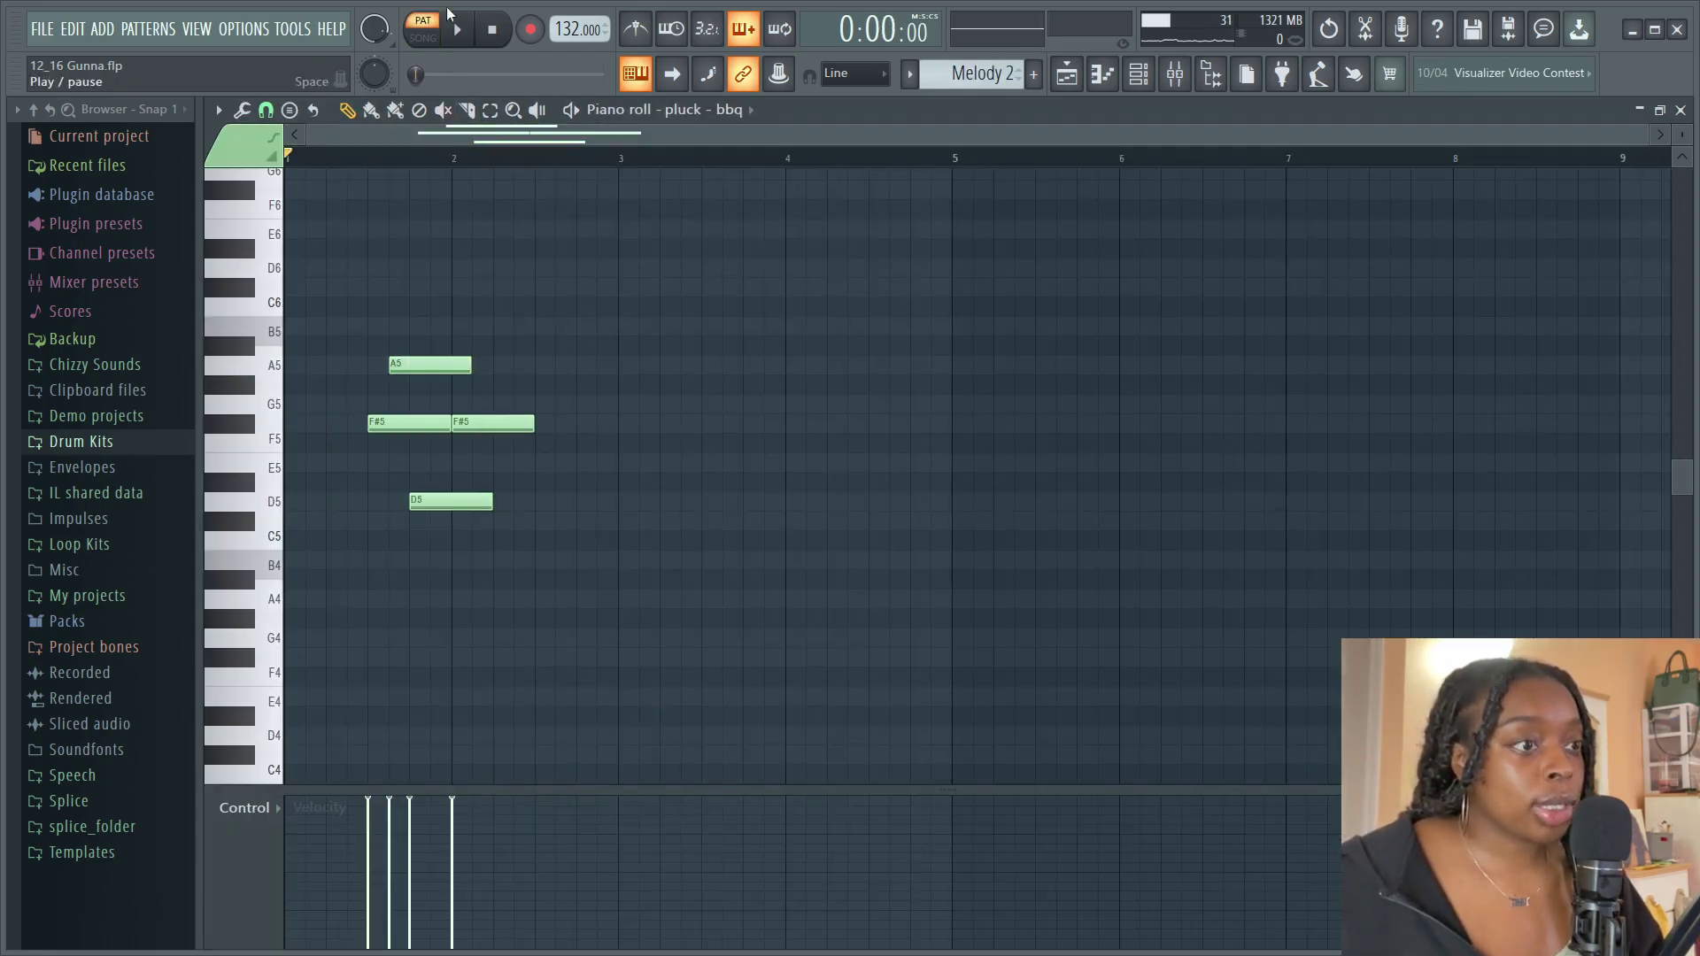
left_click(472, 38)
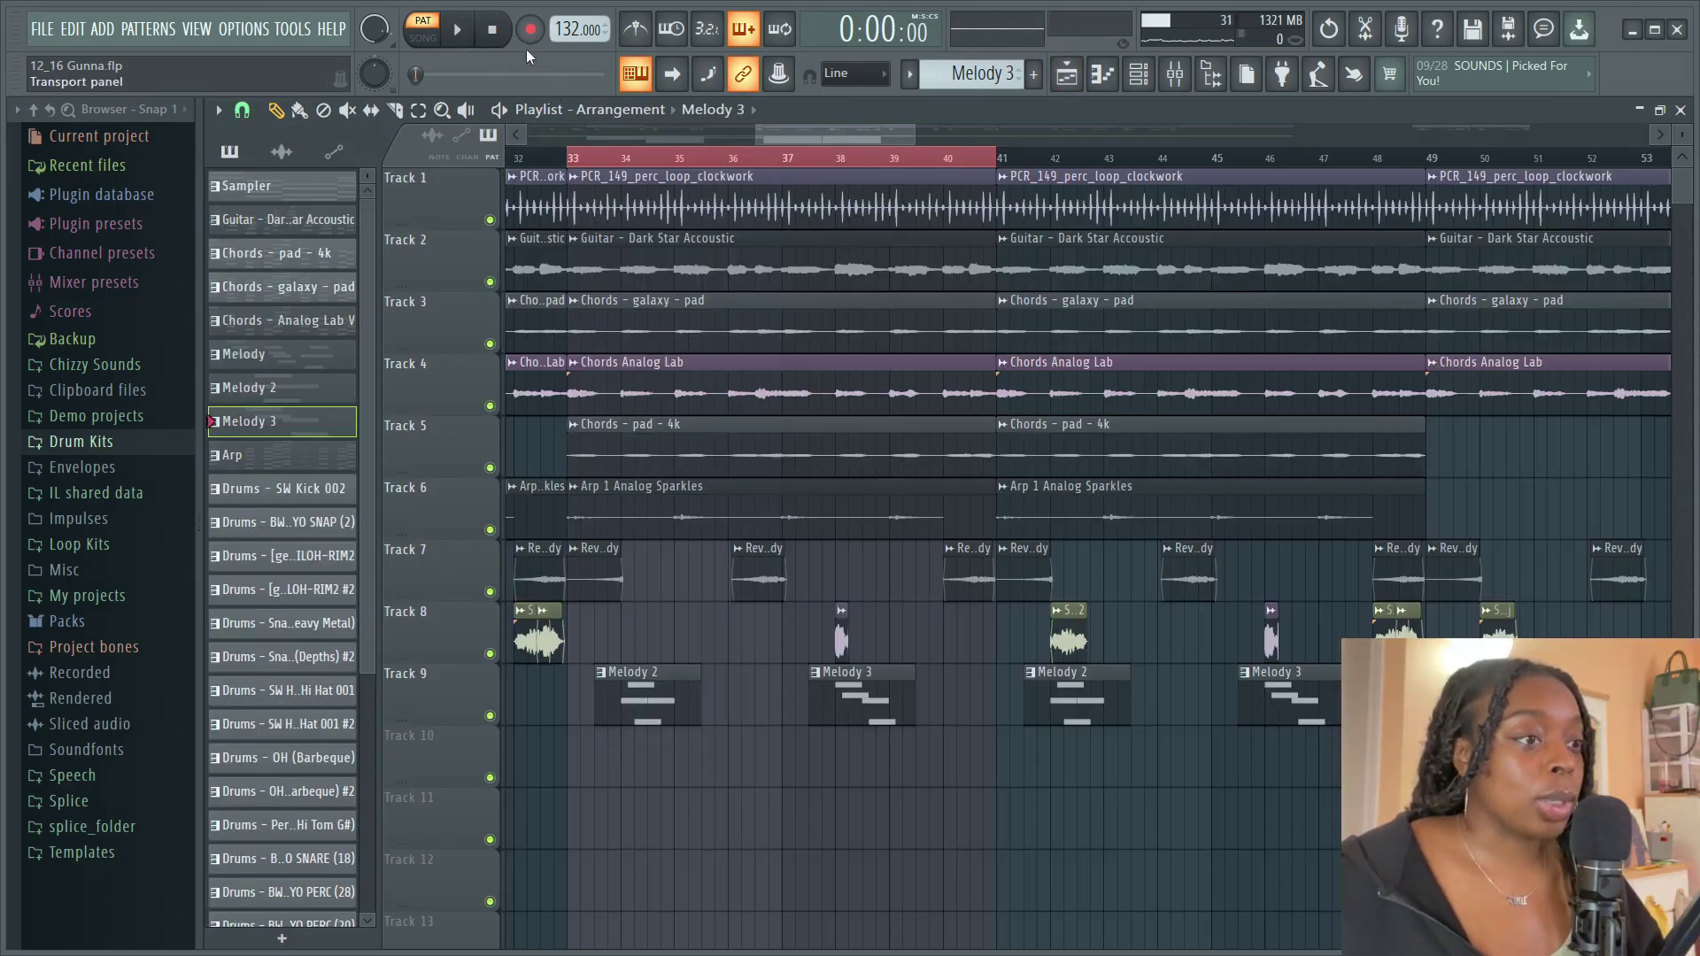
left_click(423, 35)
left_click(458, 29)
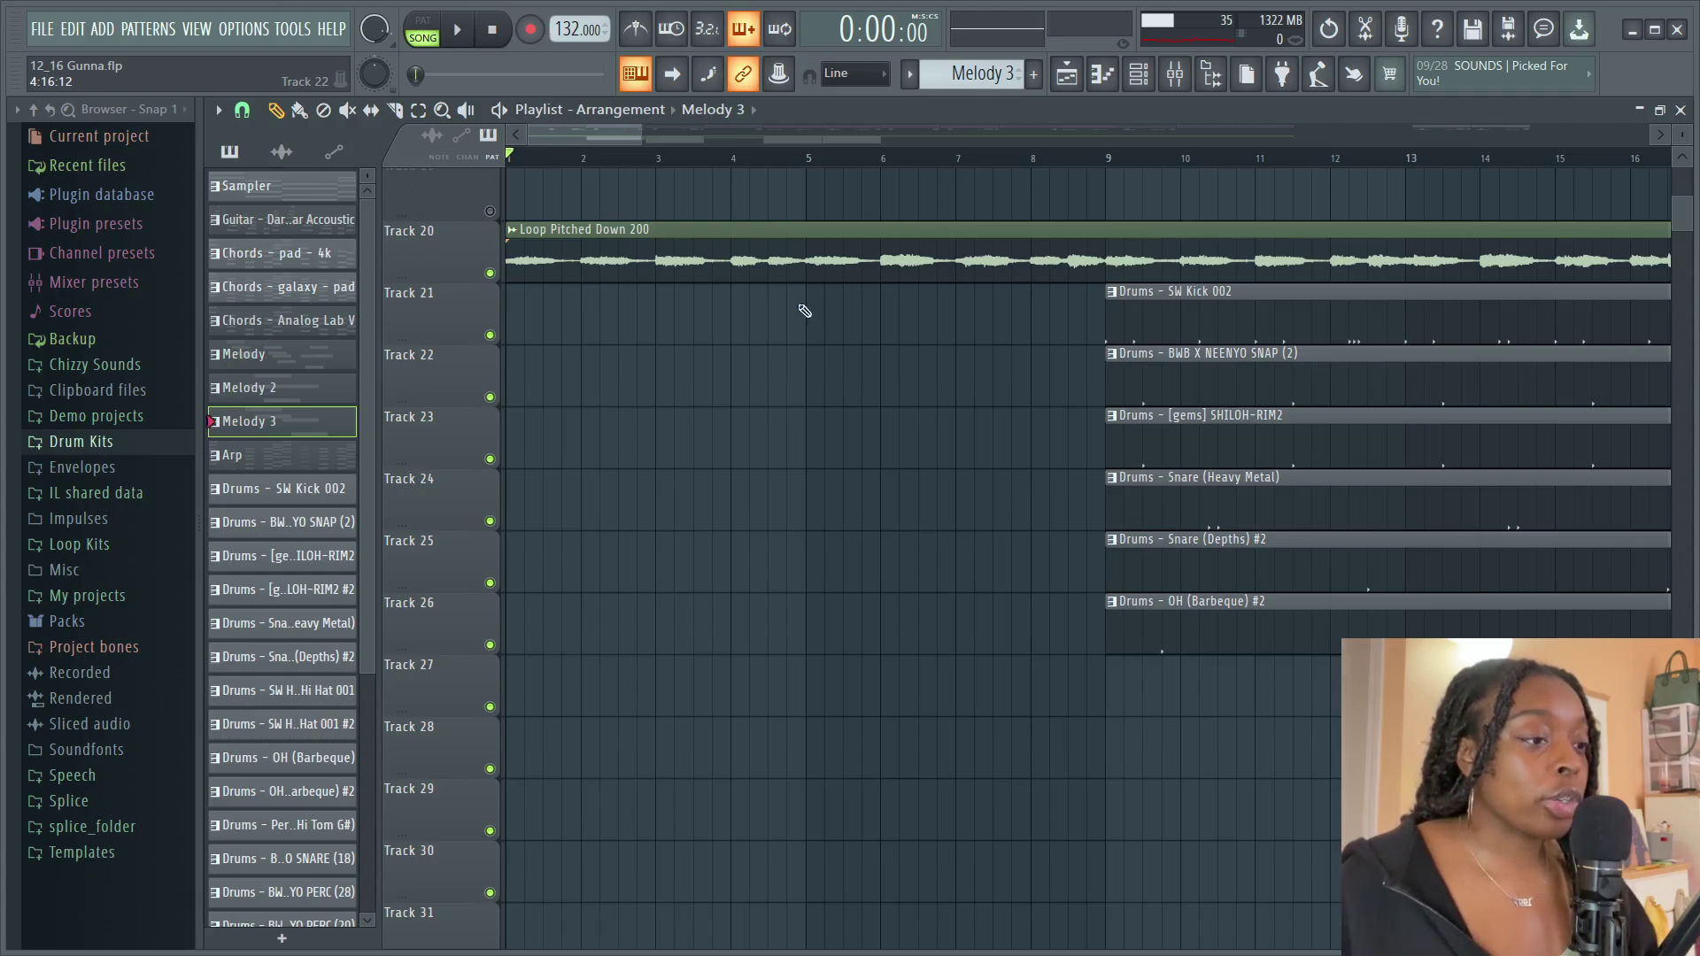
View the sample settings of the Loop Pitched Down 200 audio clip on Track 20
double_click(800, 228)
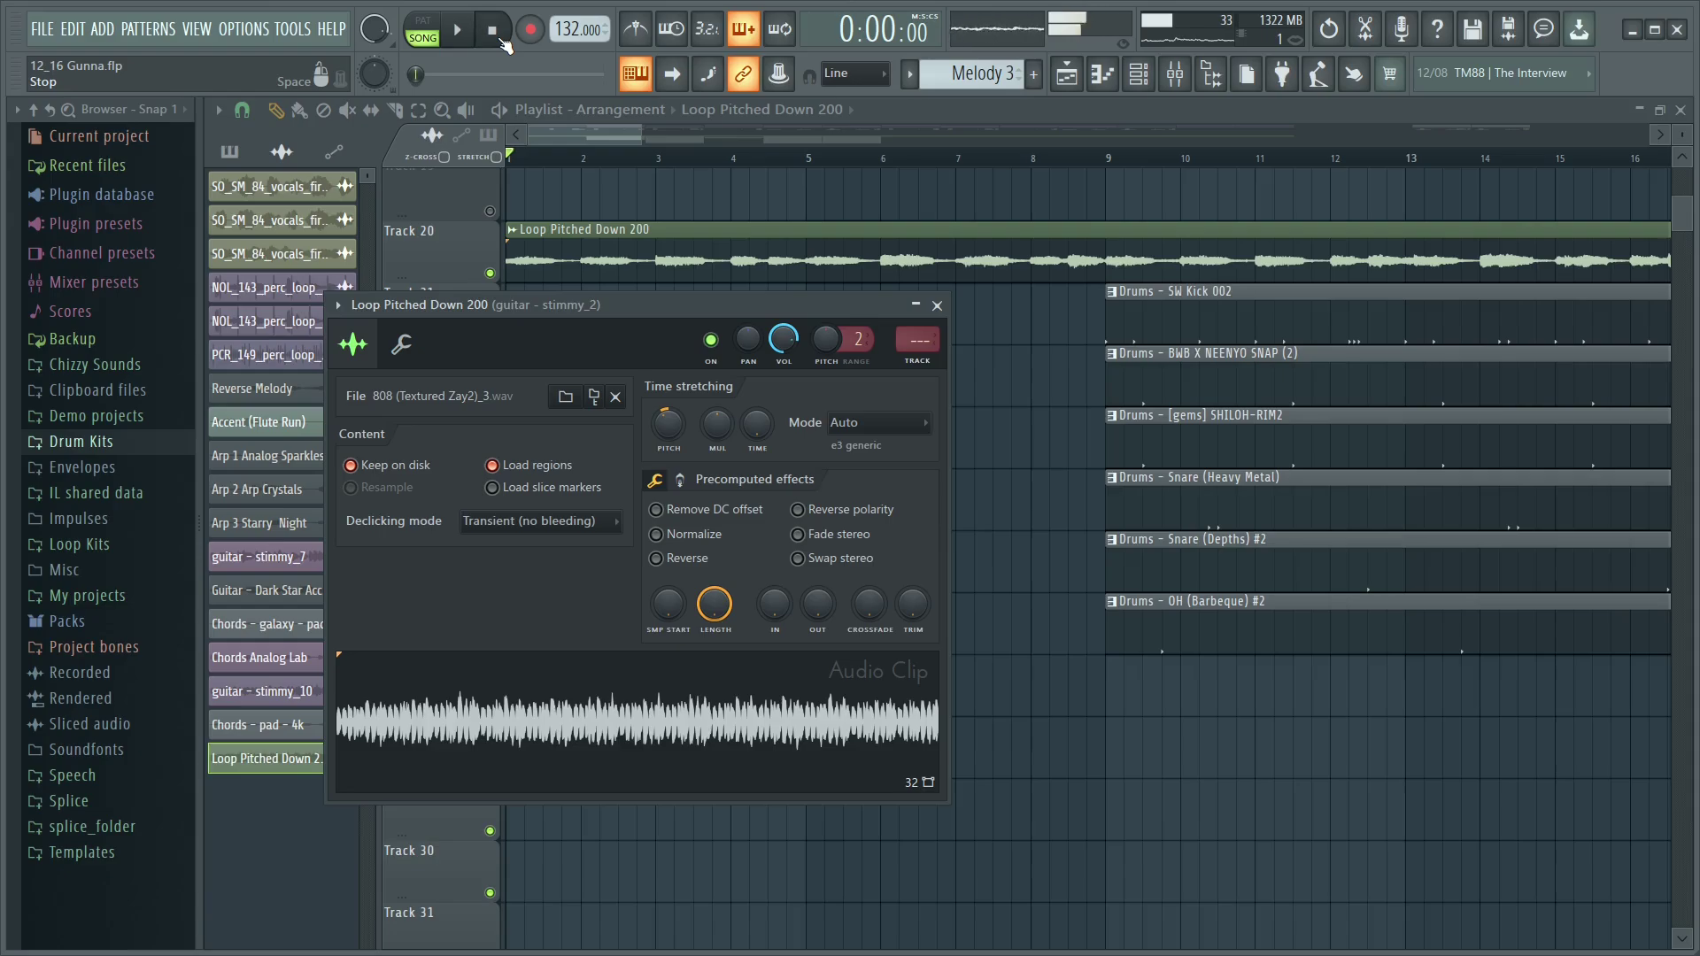
left_click(937, 304)
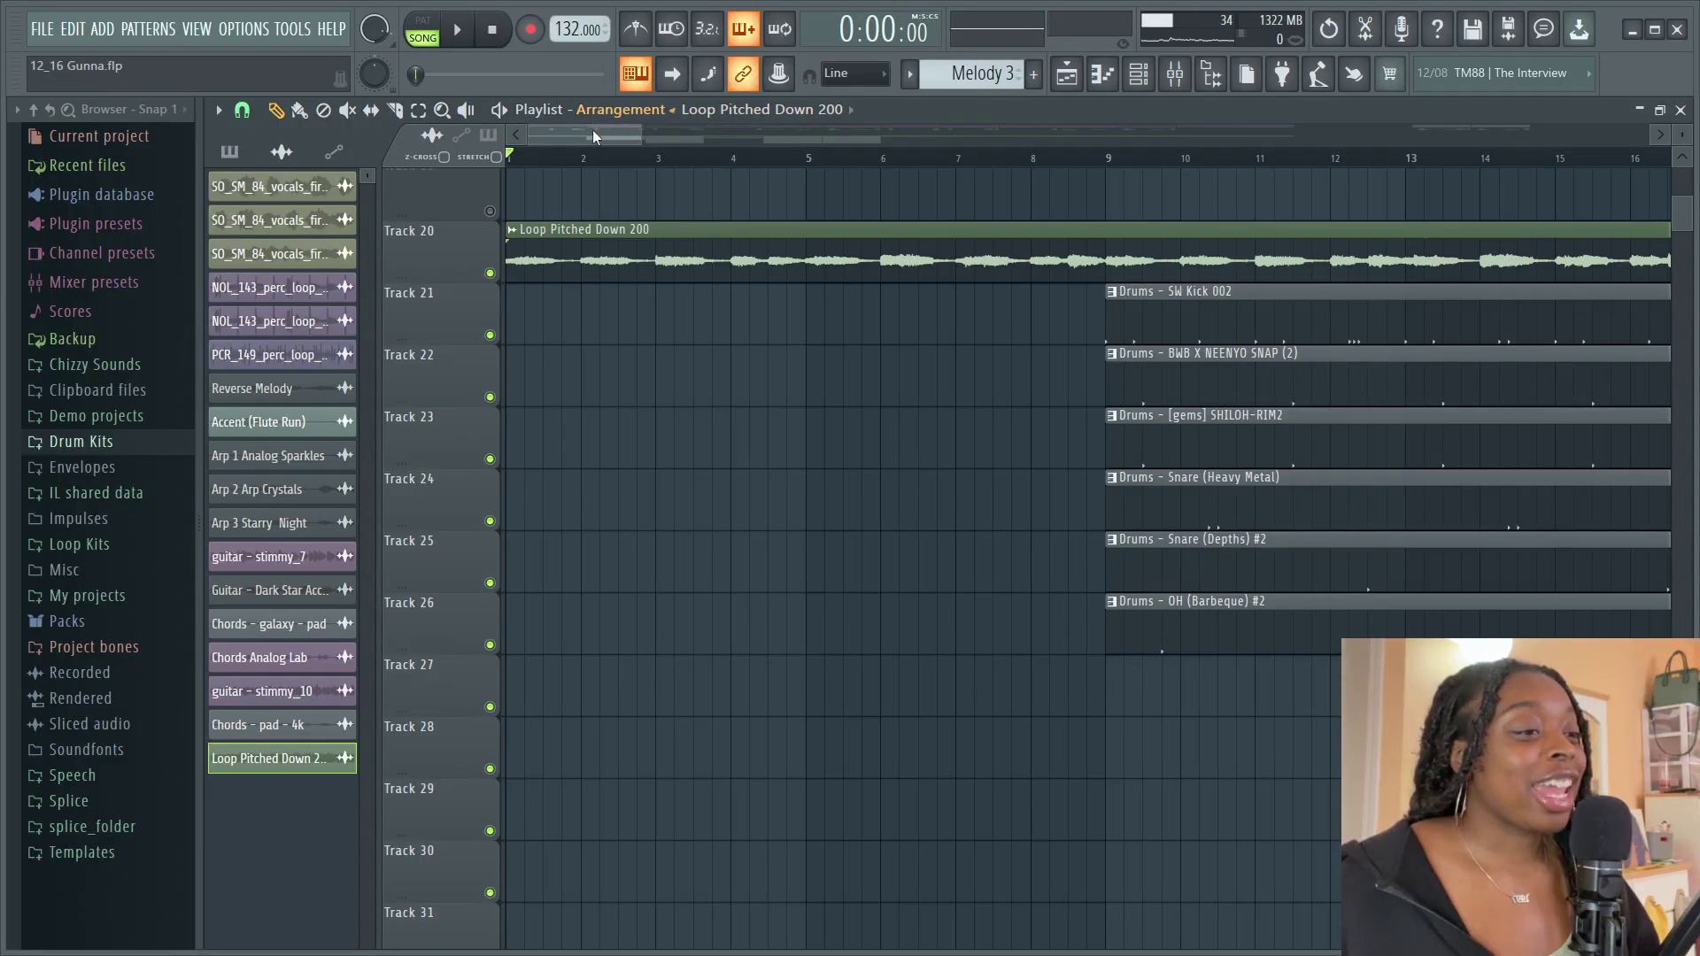
Mute Track 20 and play the drum patterns from bar 17 in song mode
left_click_drag(593, 129, 722, 124)
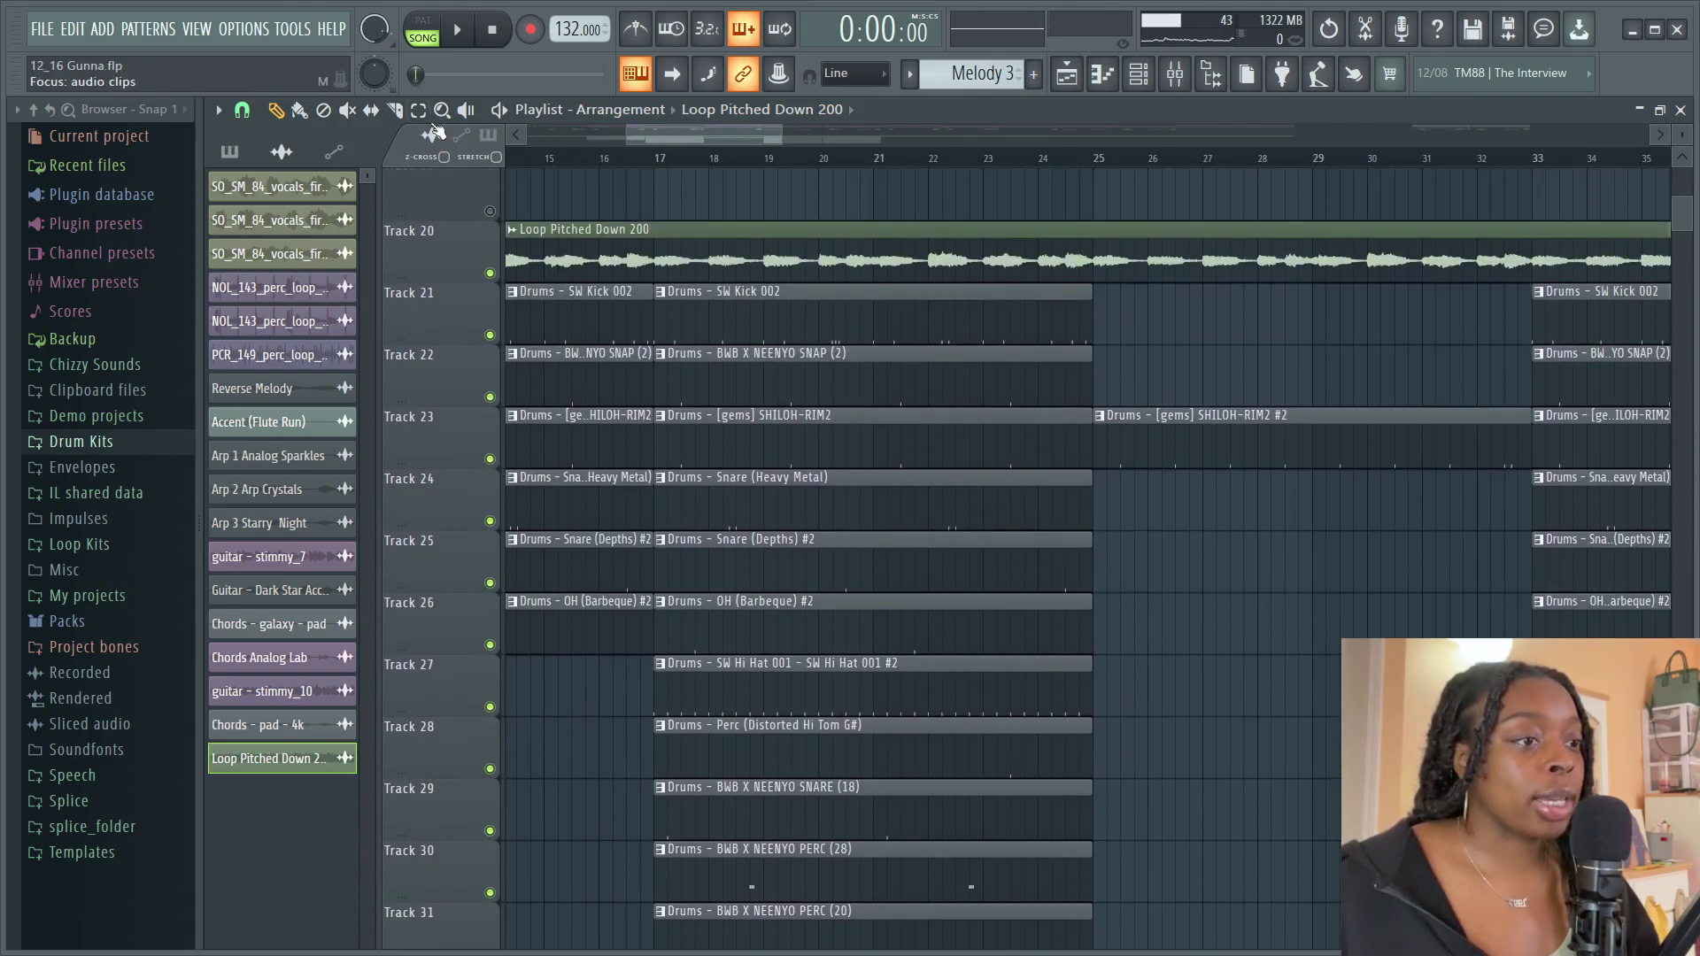
left_click(489, 274)
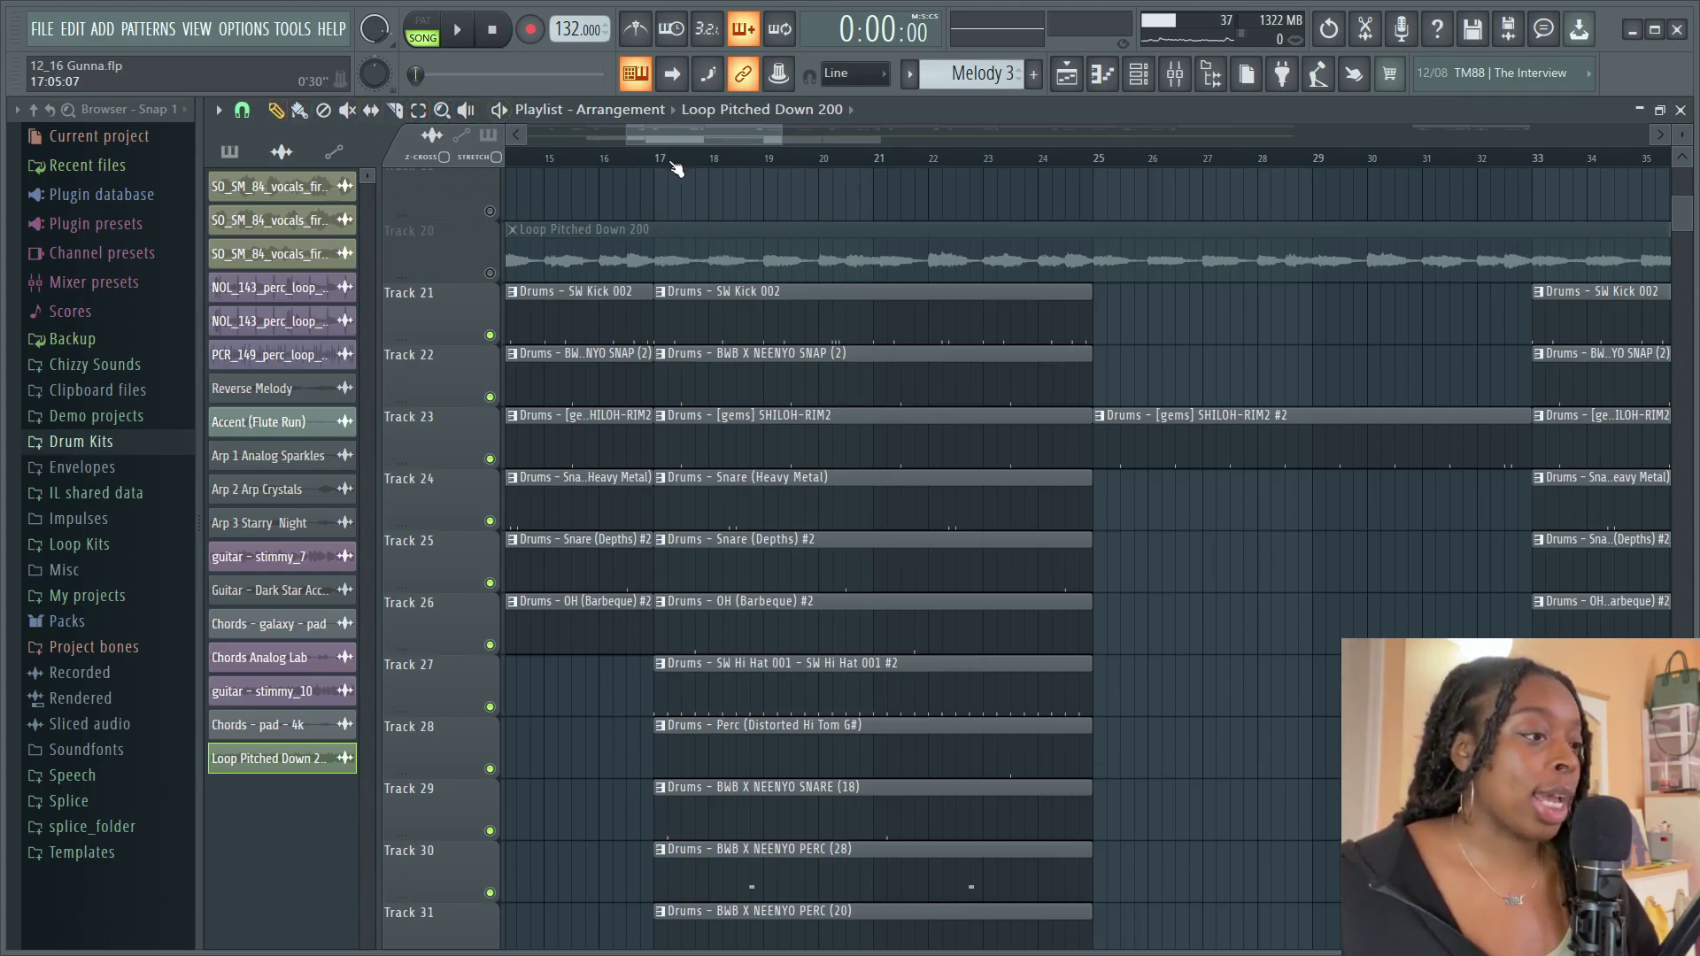
key("space")
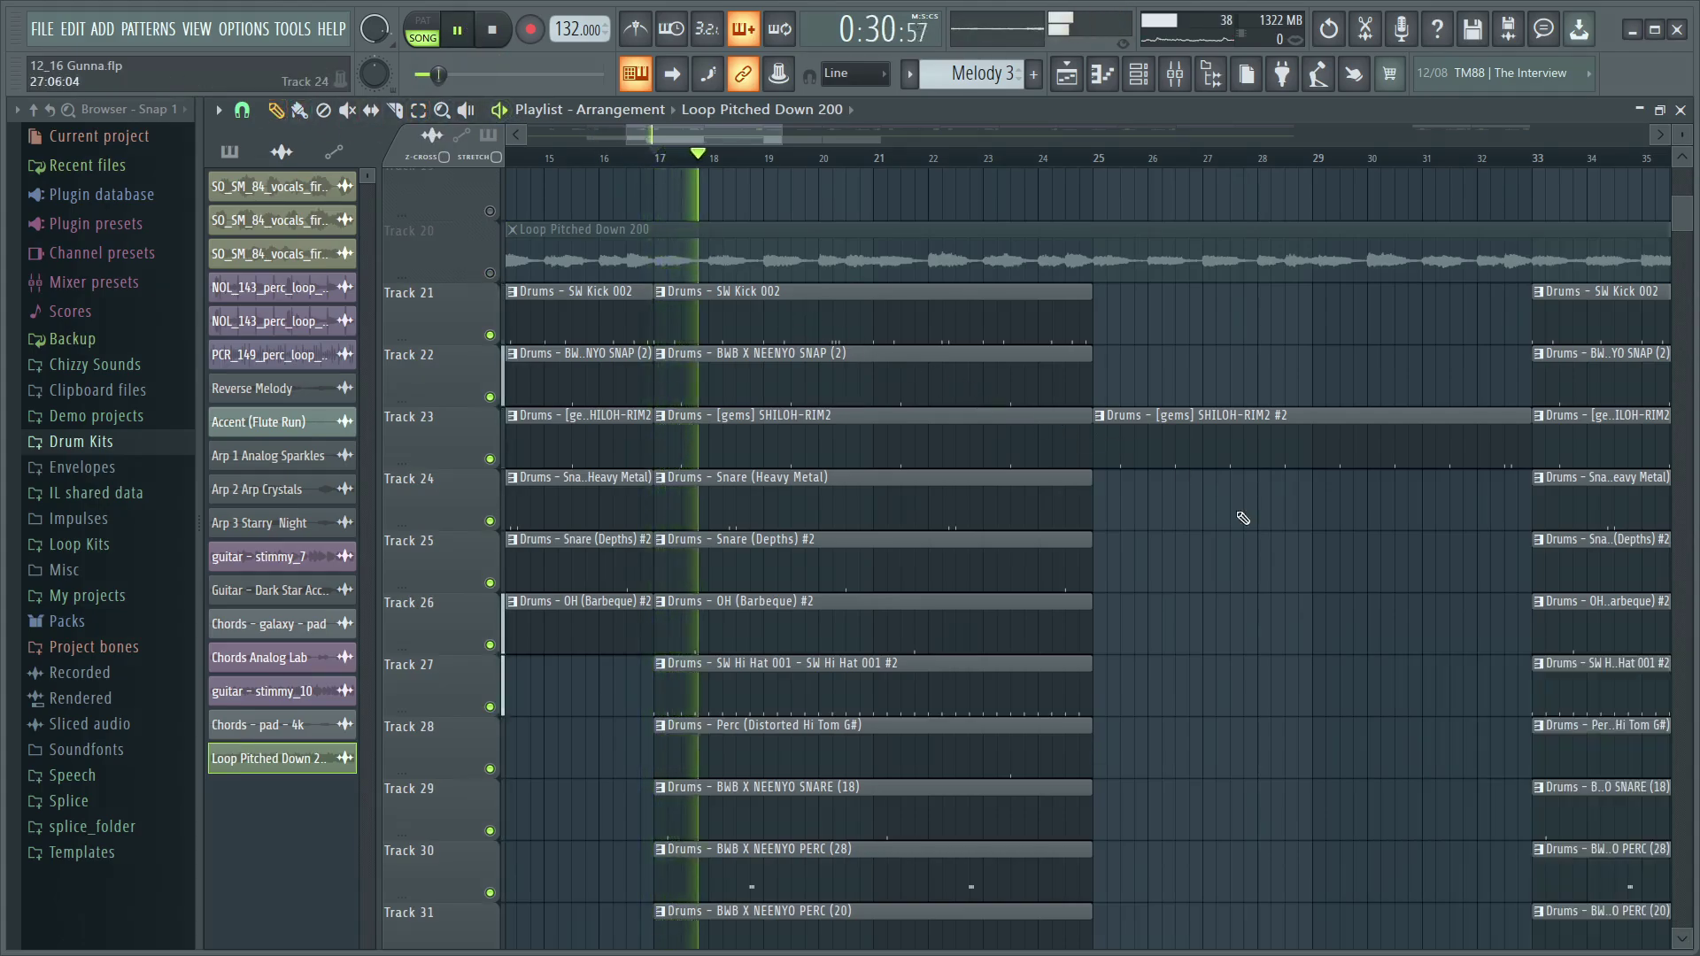
scroll(1248, 558, "down", 1)
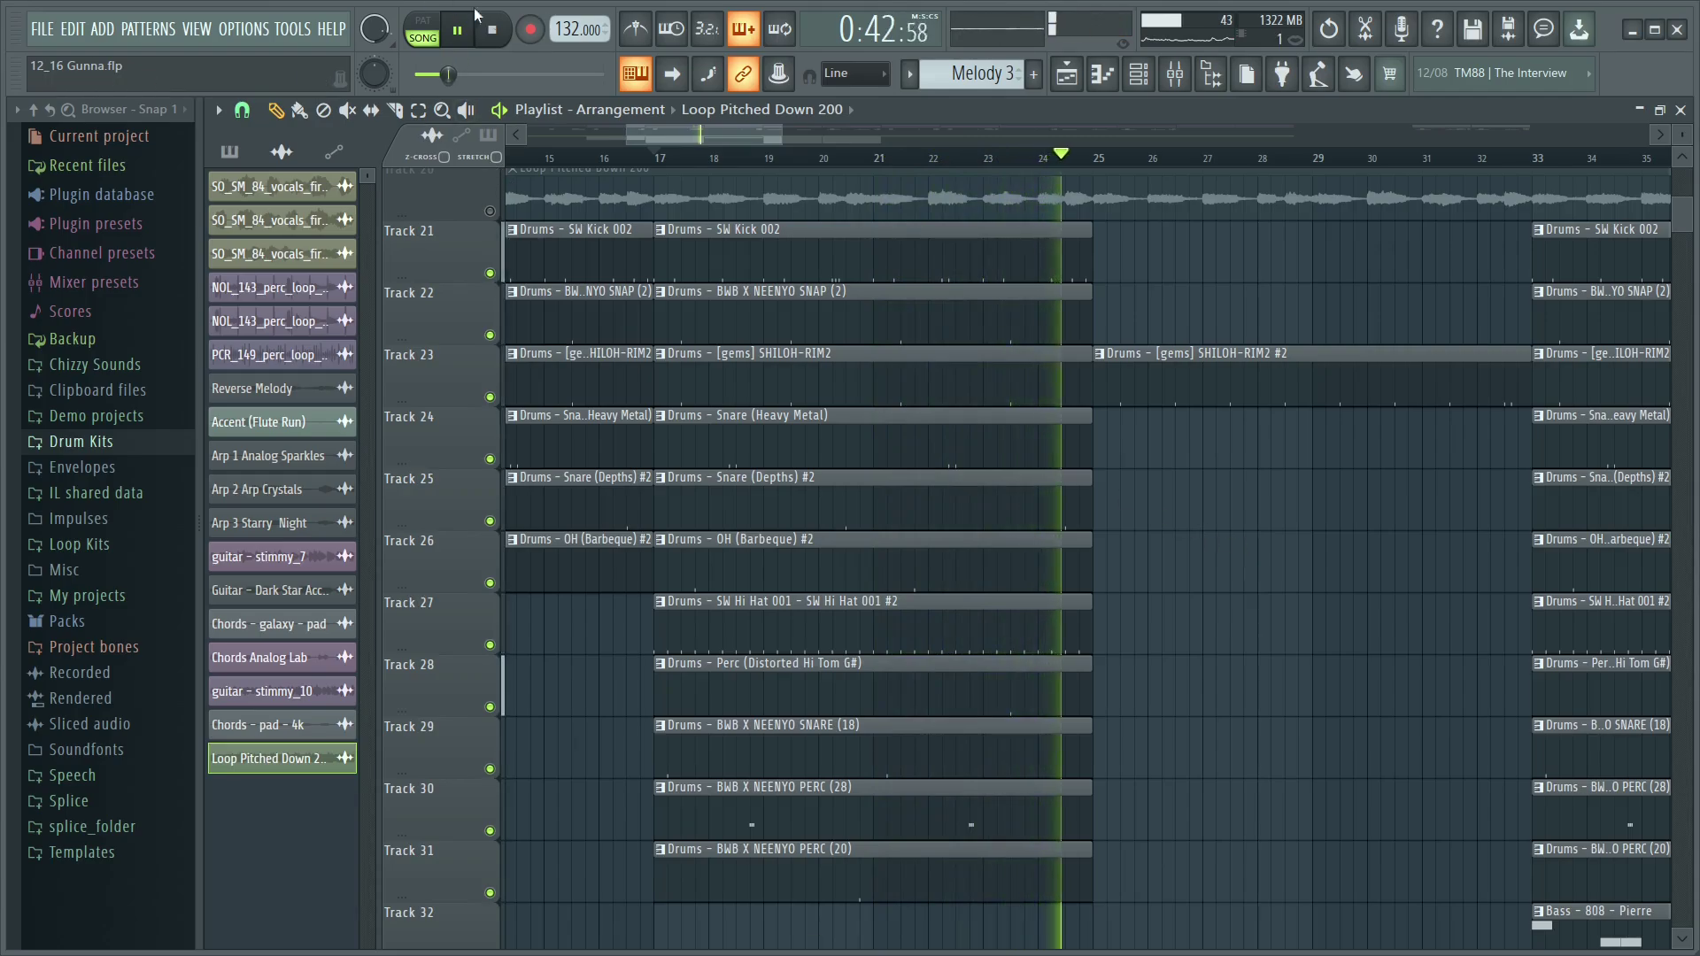
key("space")
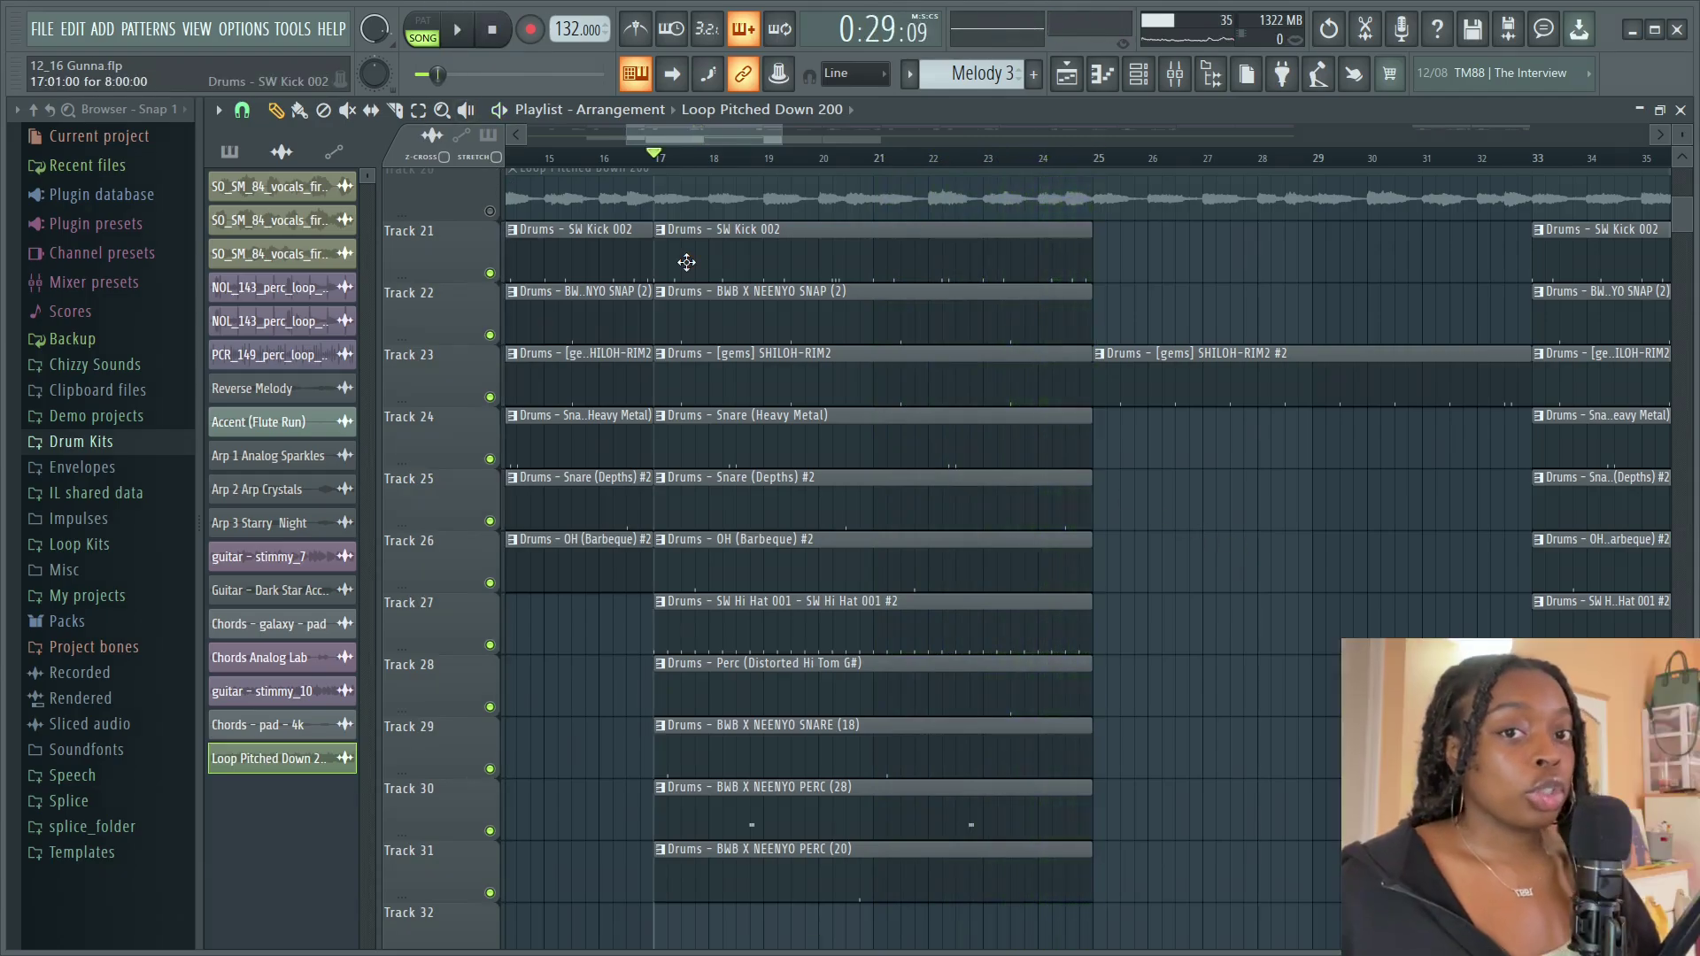
Open the SW Kick 002 drum pattern from Track 21 in the piano roll and play it in pattern mode
double_click(686, 262)
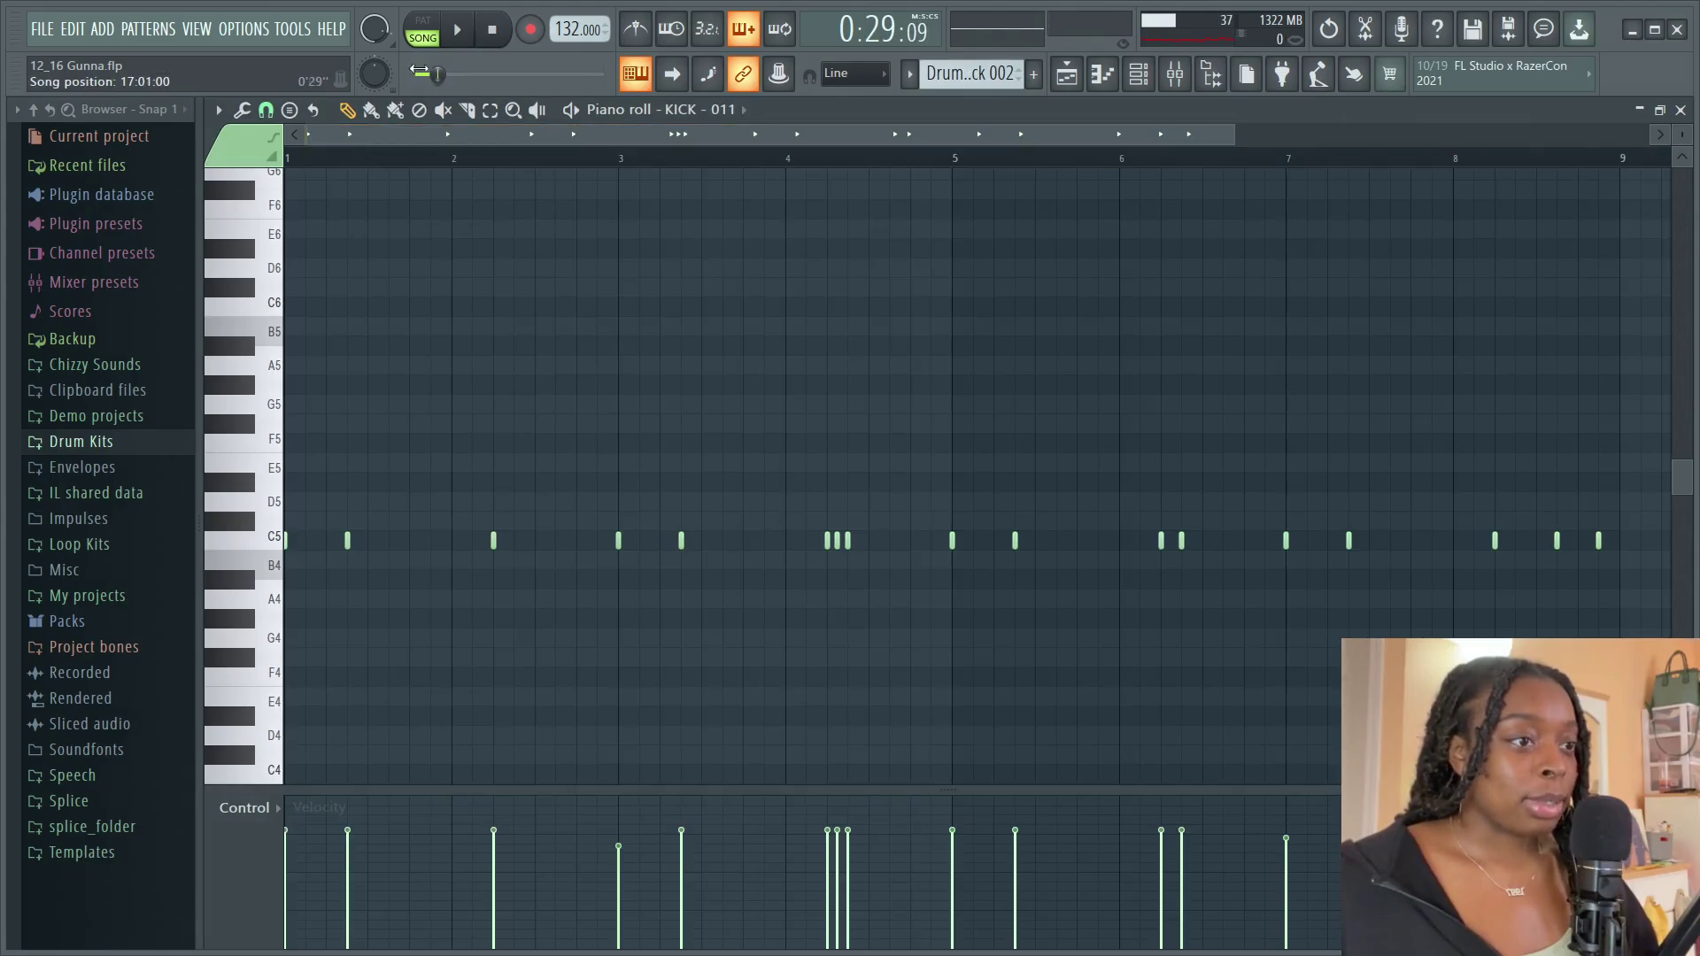
key("space")
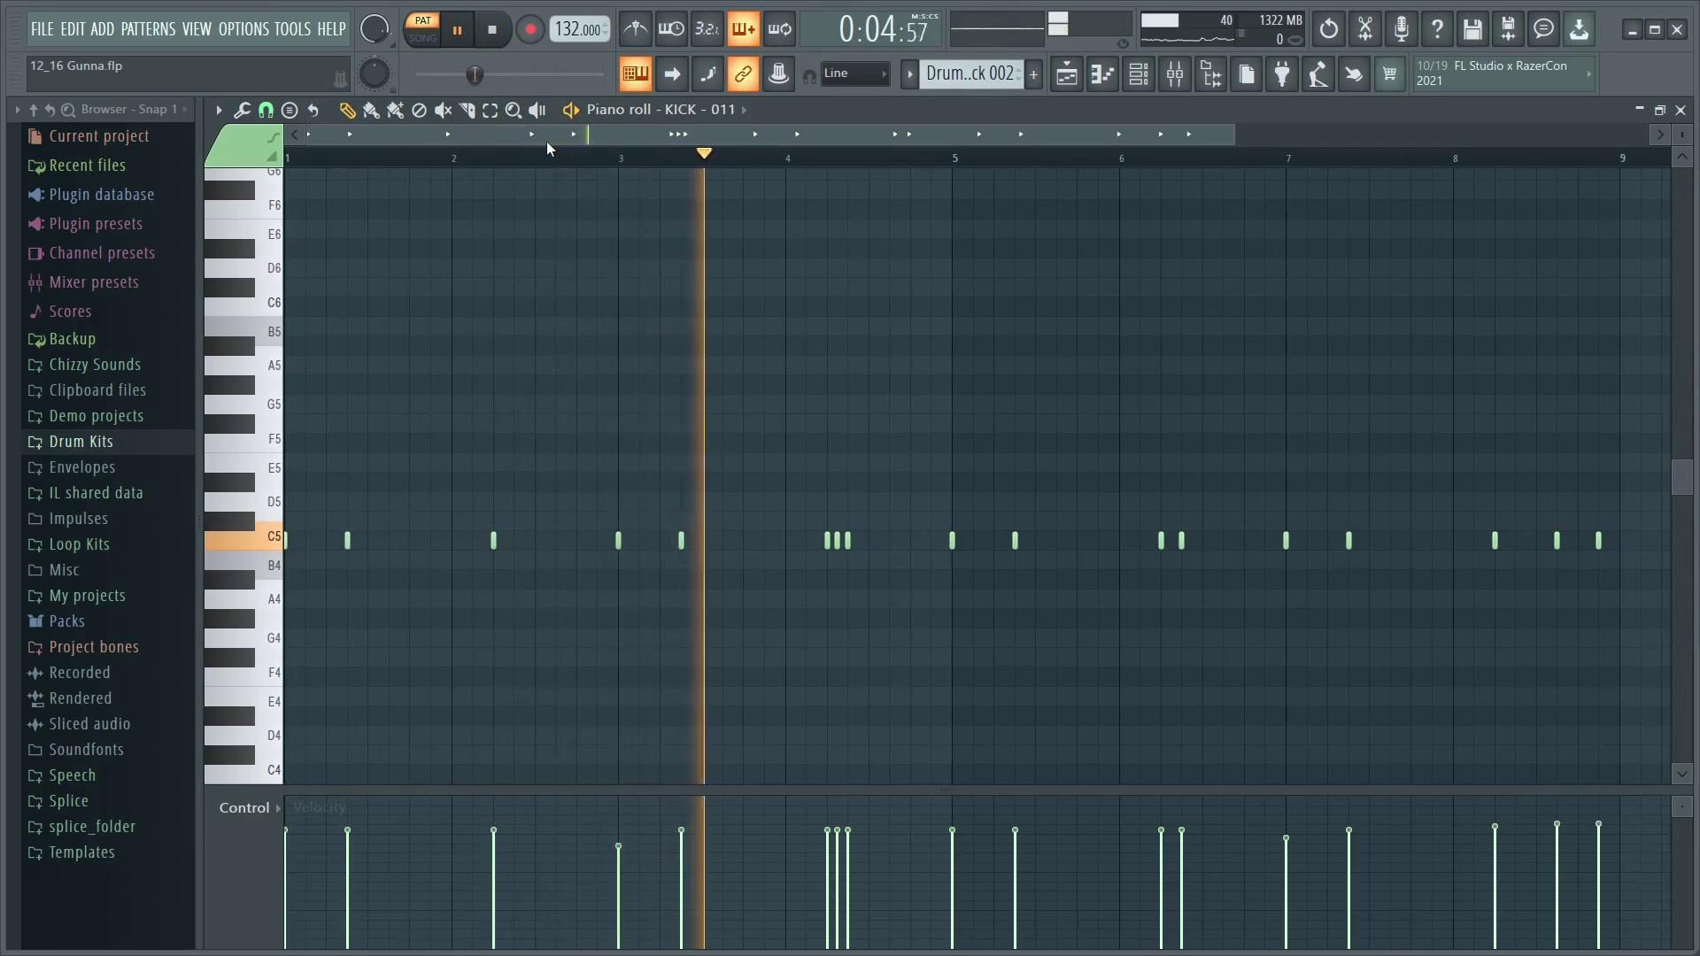
scroll(553, 158, "down", 1)
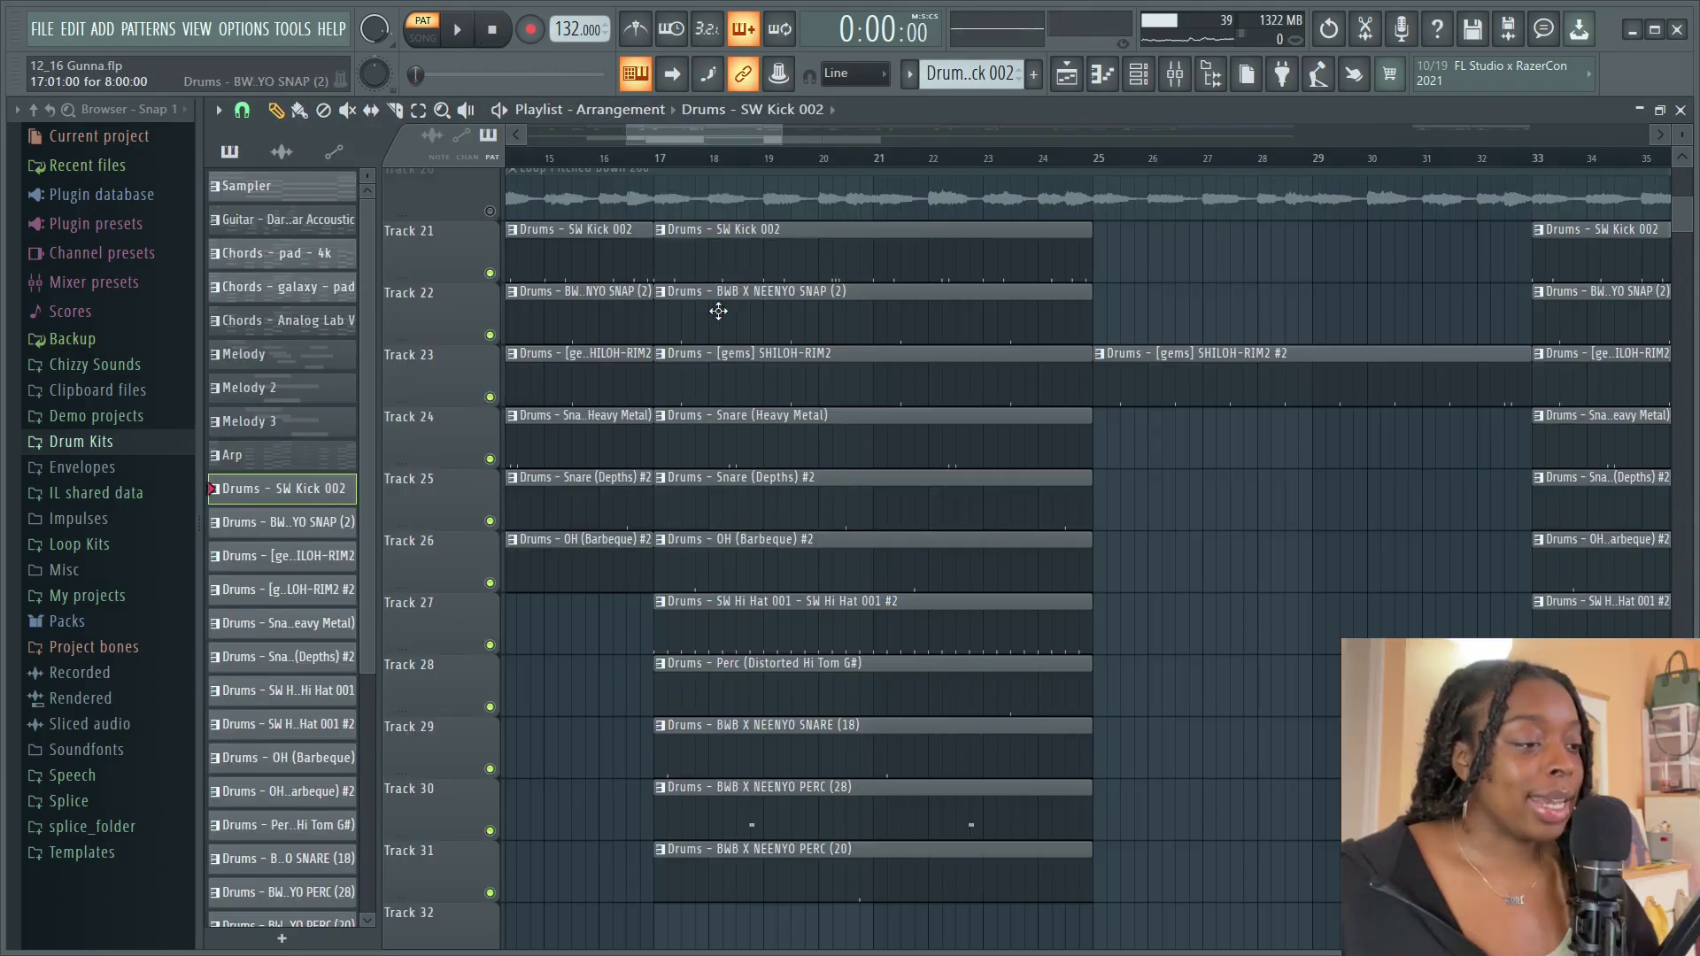
Open the BWB X NEENYO SNAP (2) pattern from Track 22 in the piano roll, play it, and return to the Playlist
double_click(717, 310)
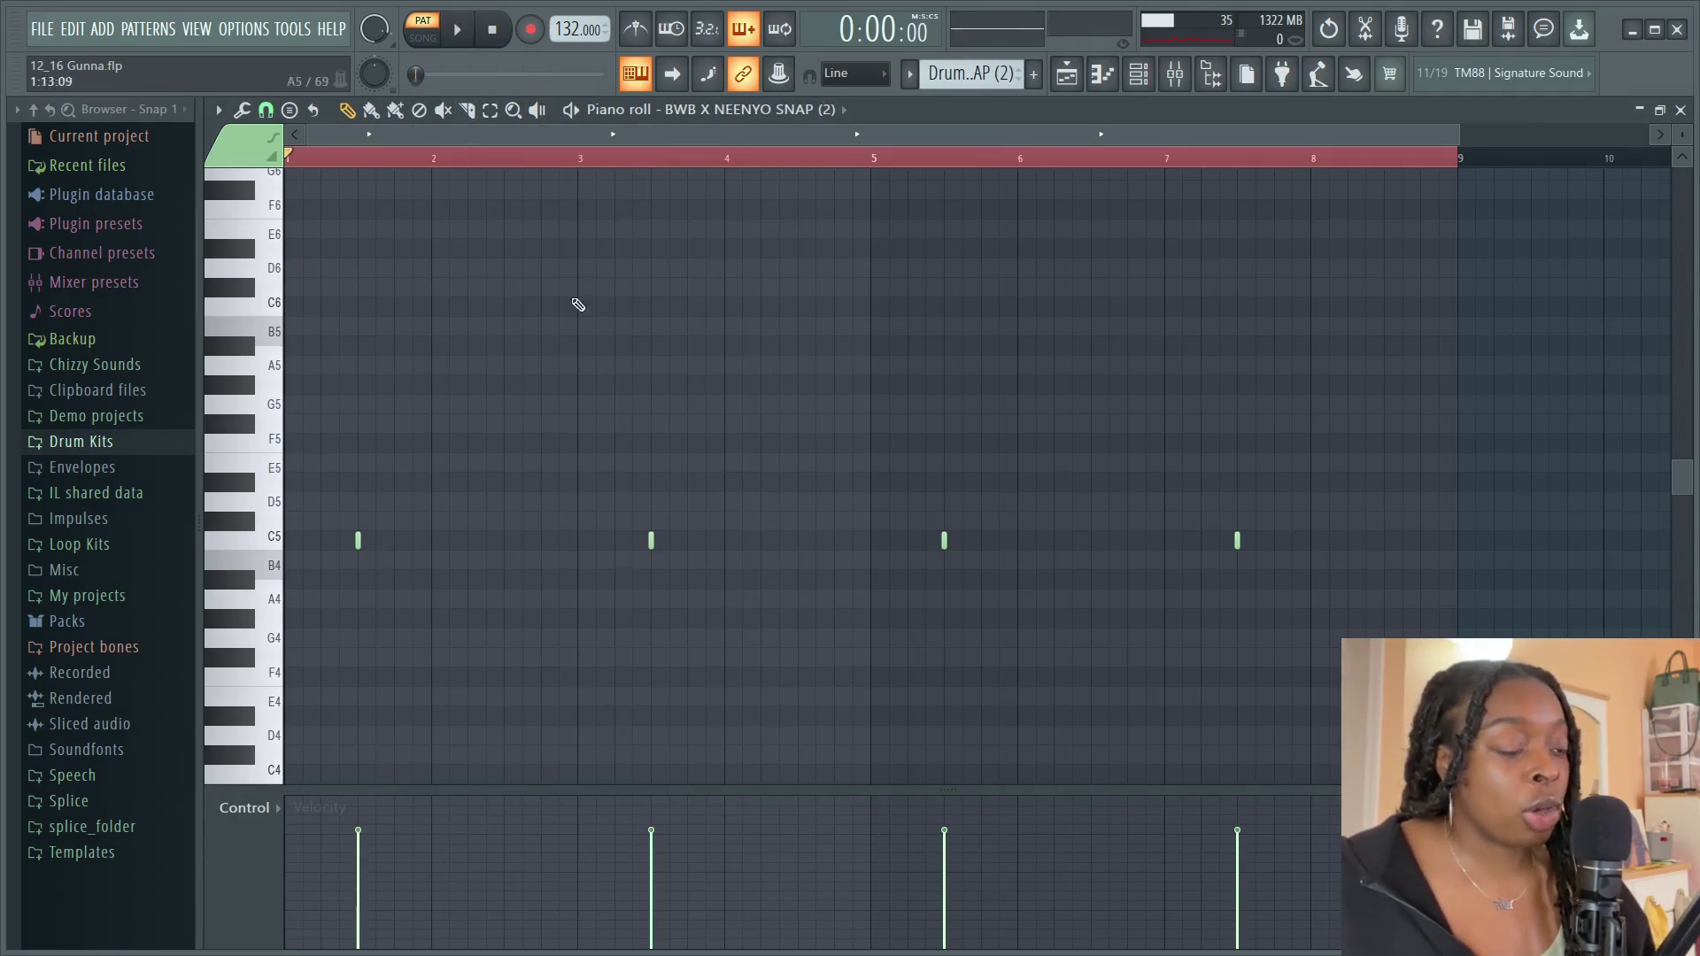
left_click(457, 30)
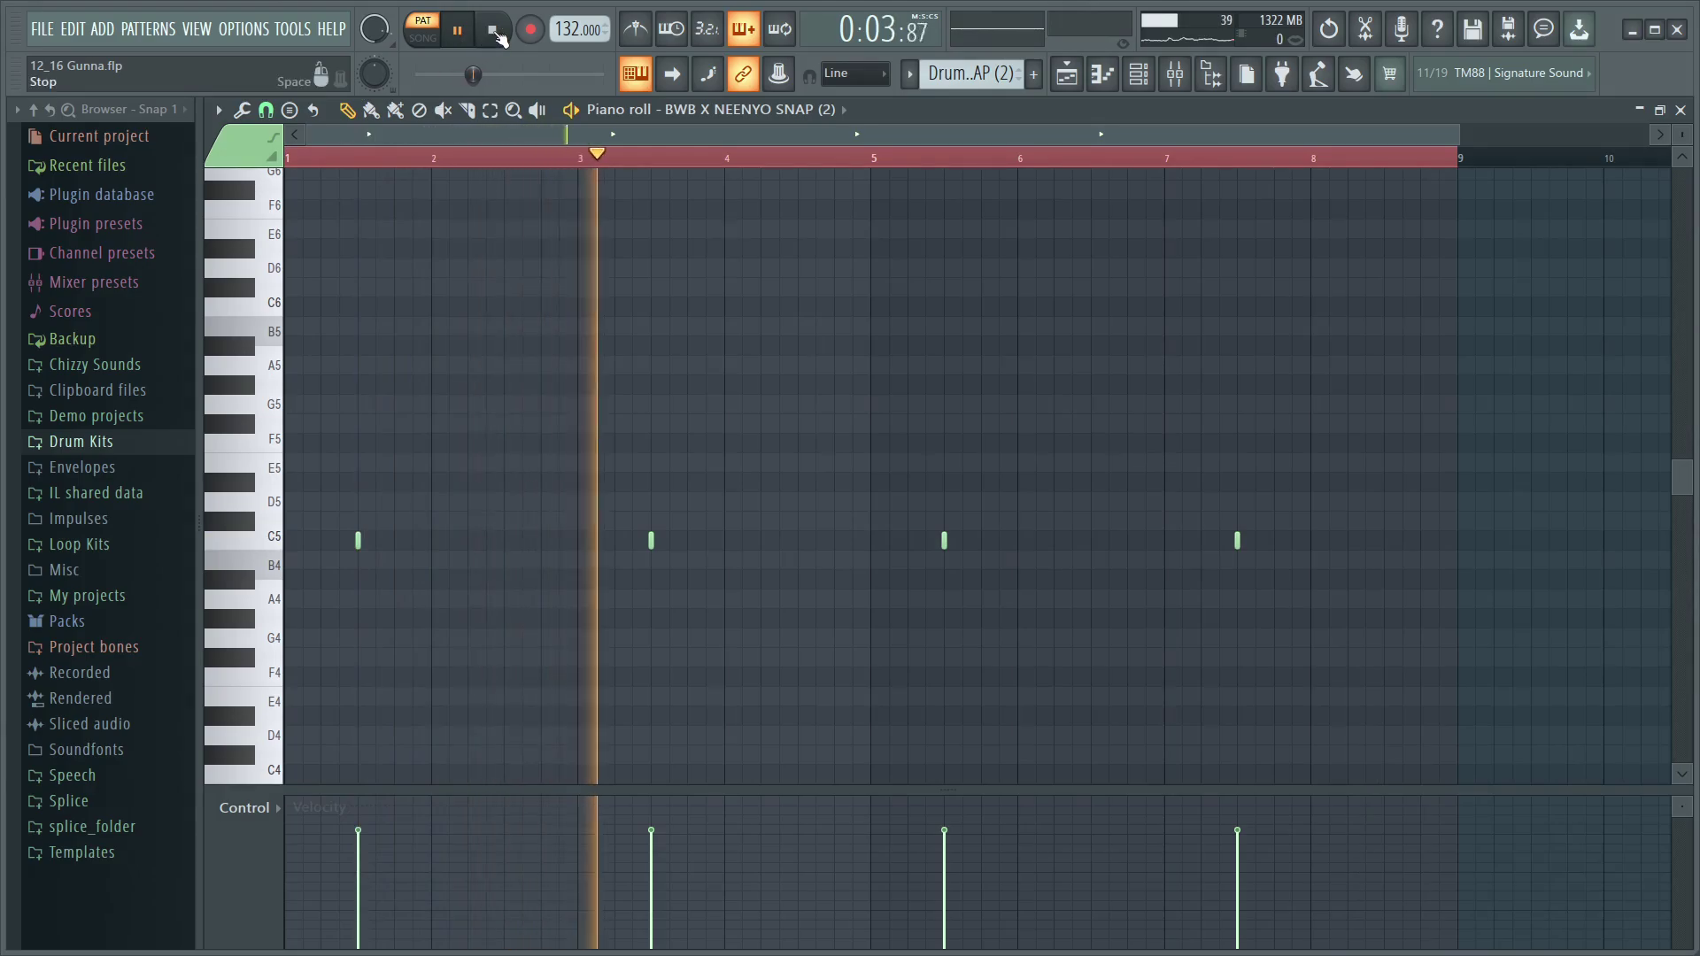
left_click(495, 31)
key("F5")
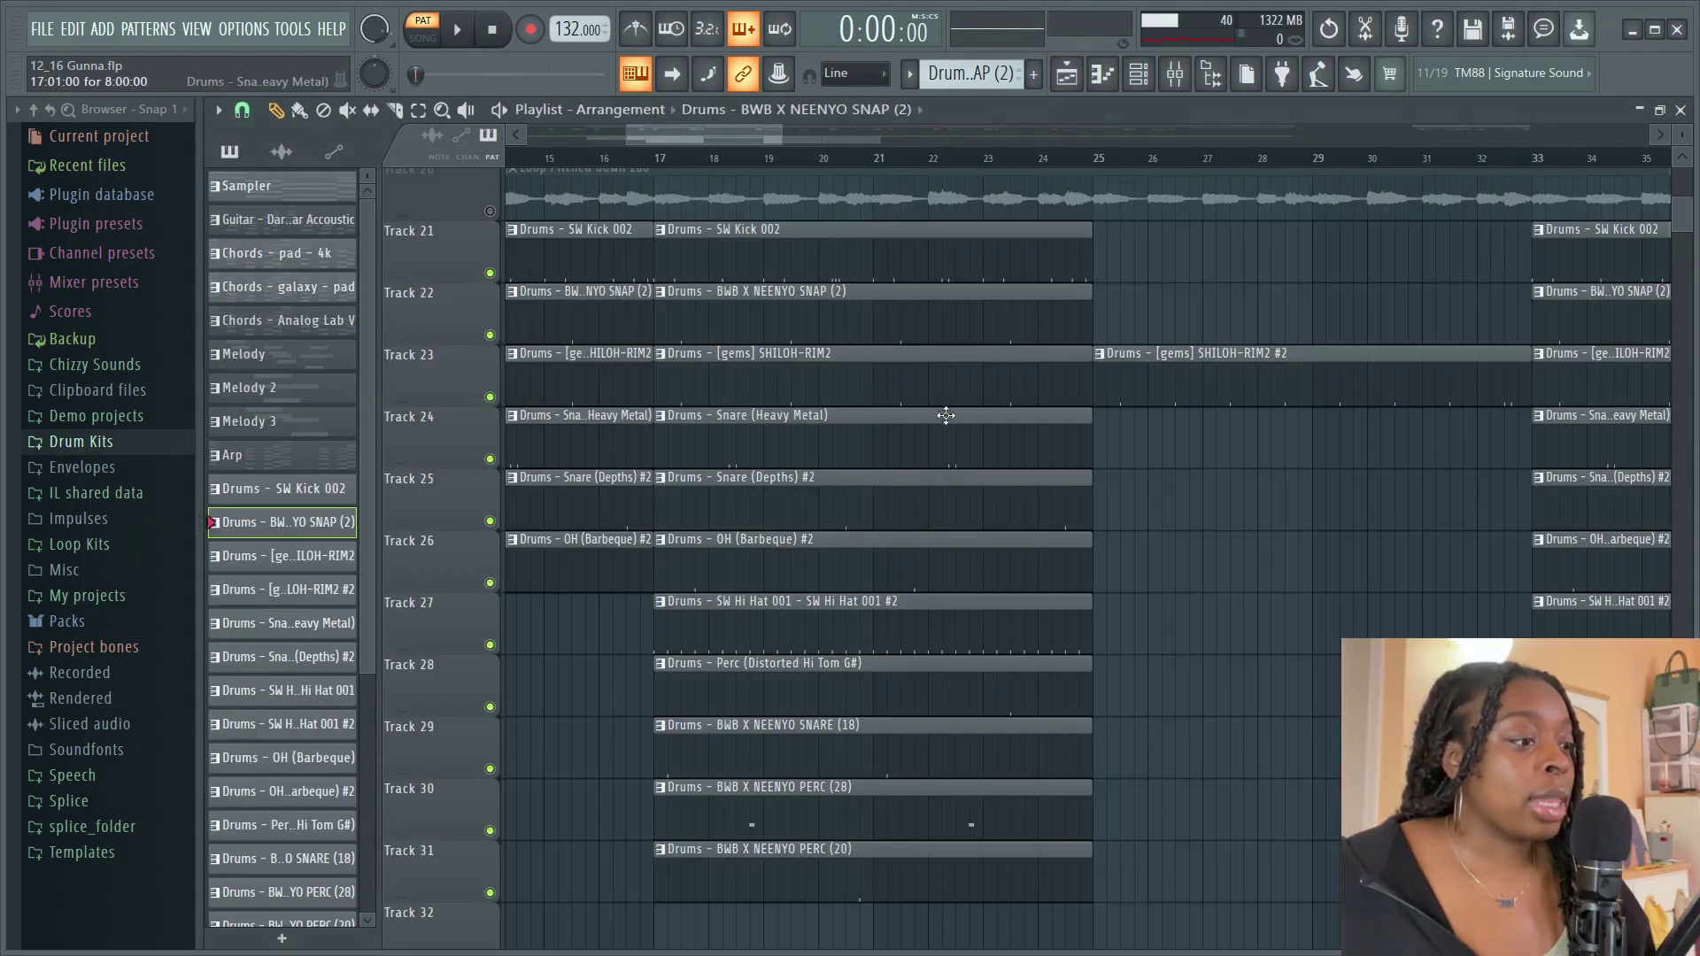
Open the [gems] SHILOH-RIM2 pattern from Track 23 in the piano roll, play it, and return to the Playlist
double_click(820, 326)
scroll(553, 138, "up", 2)
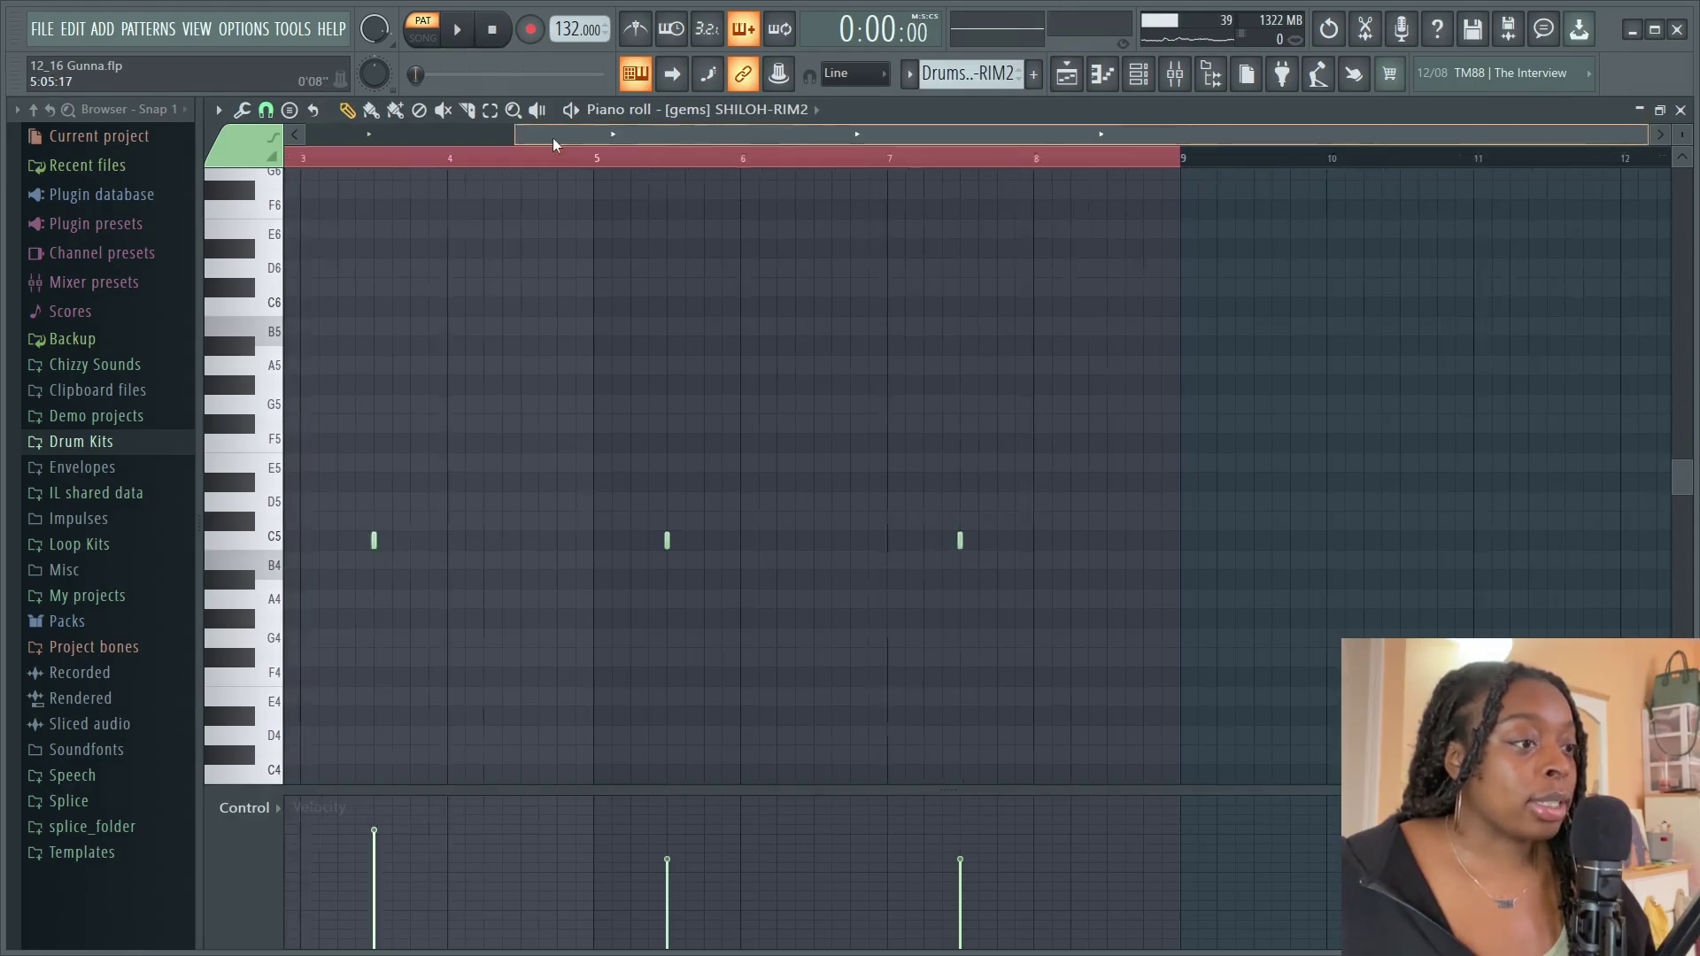
left_click(457, 30)
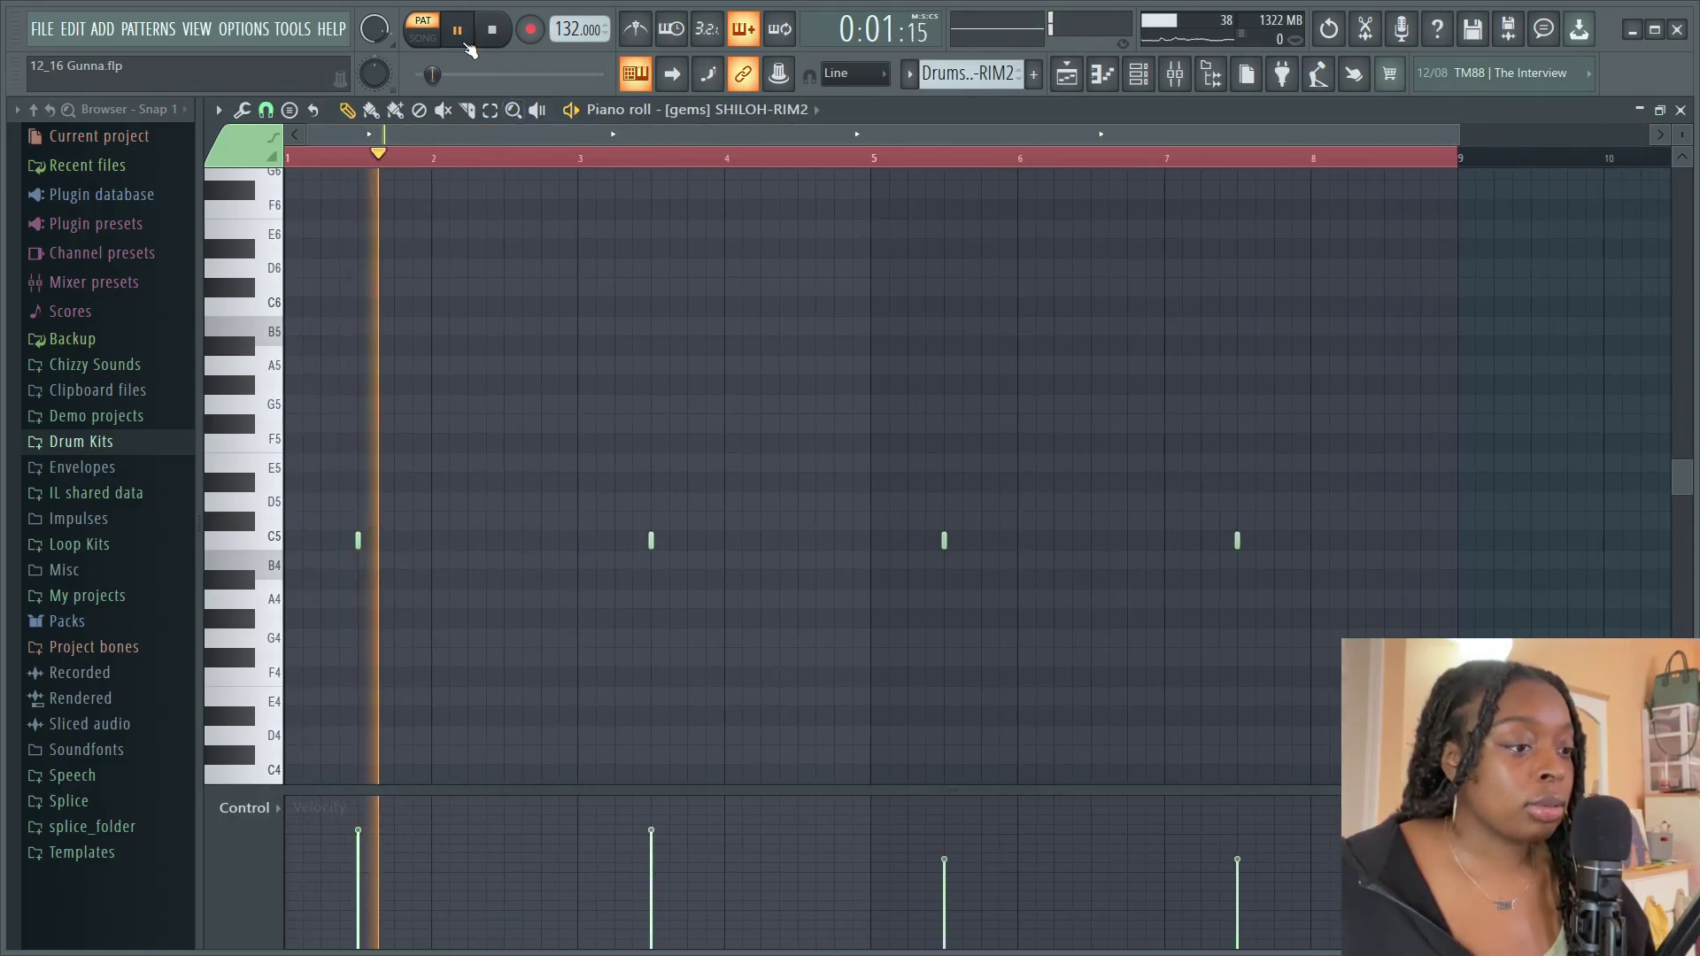
left_click(492, 30)
key("F5")
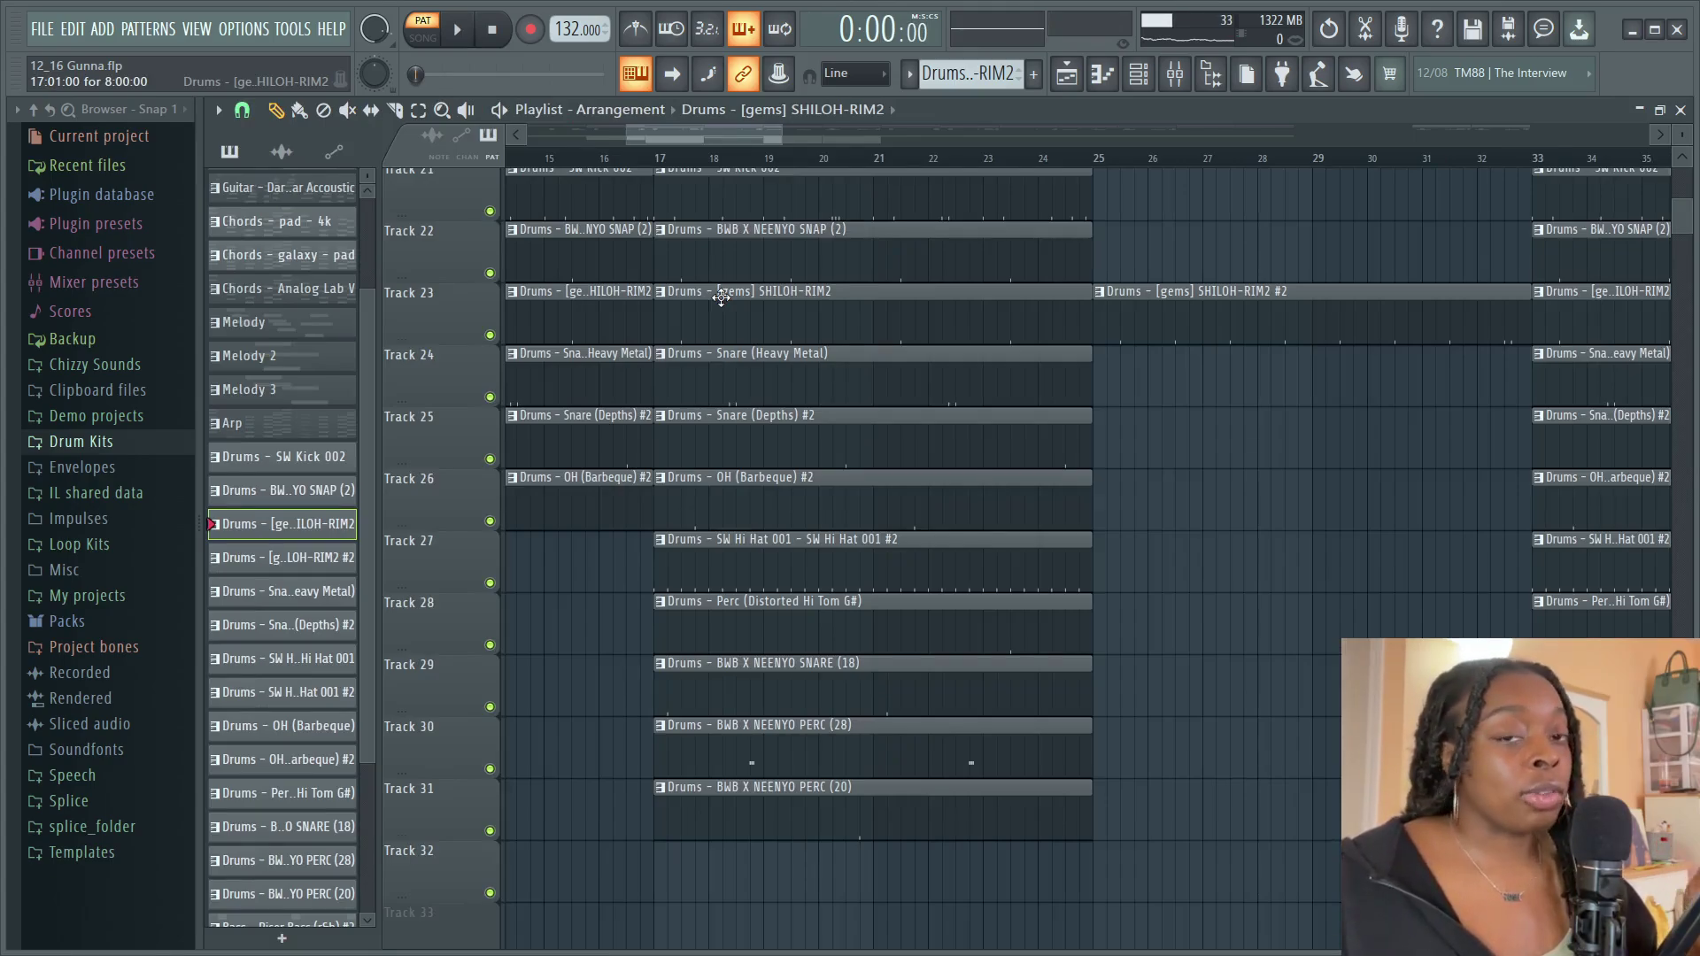
Open the Snare (Heavy Metal) pattern from Track 24 in the piano roll, play it, and return to the Playlist
double_click(759, 376)
left_click_drag(637, 131, 502, 132)
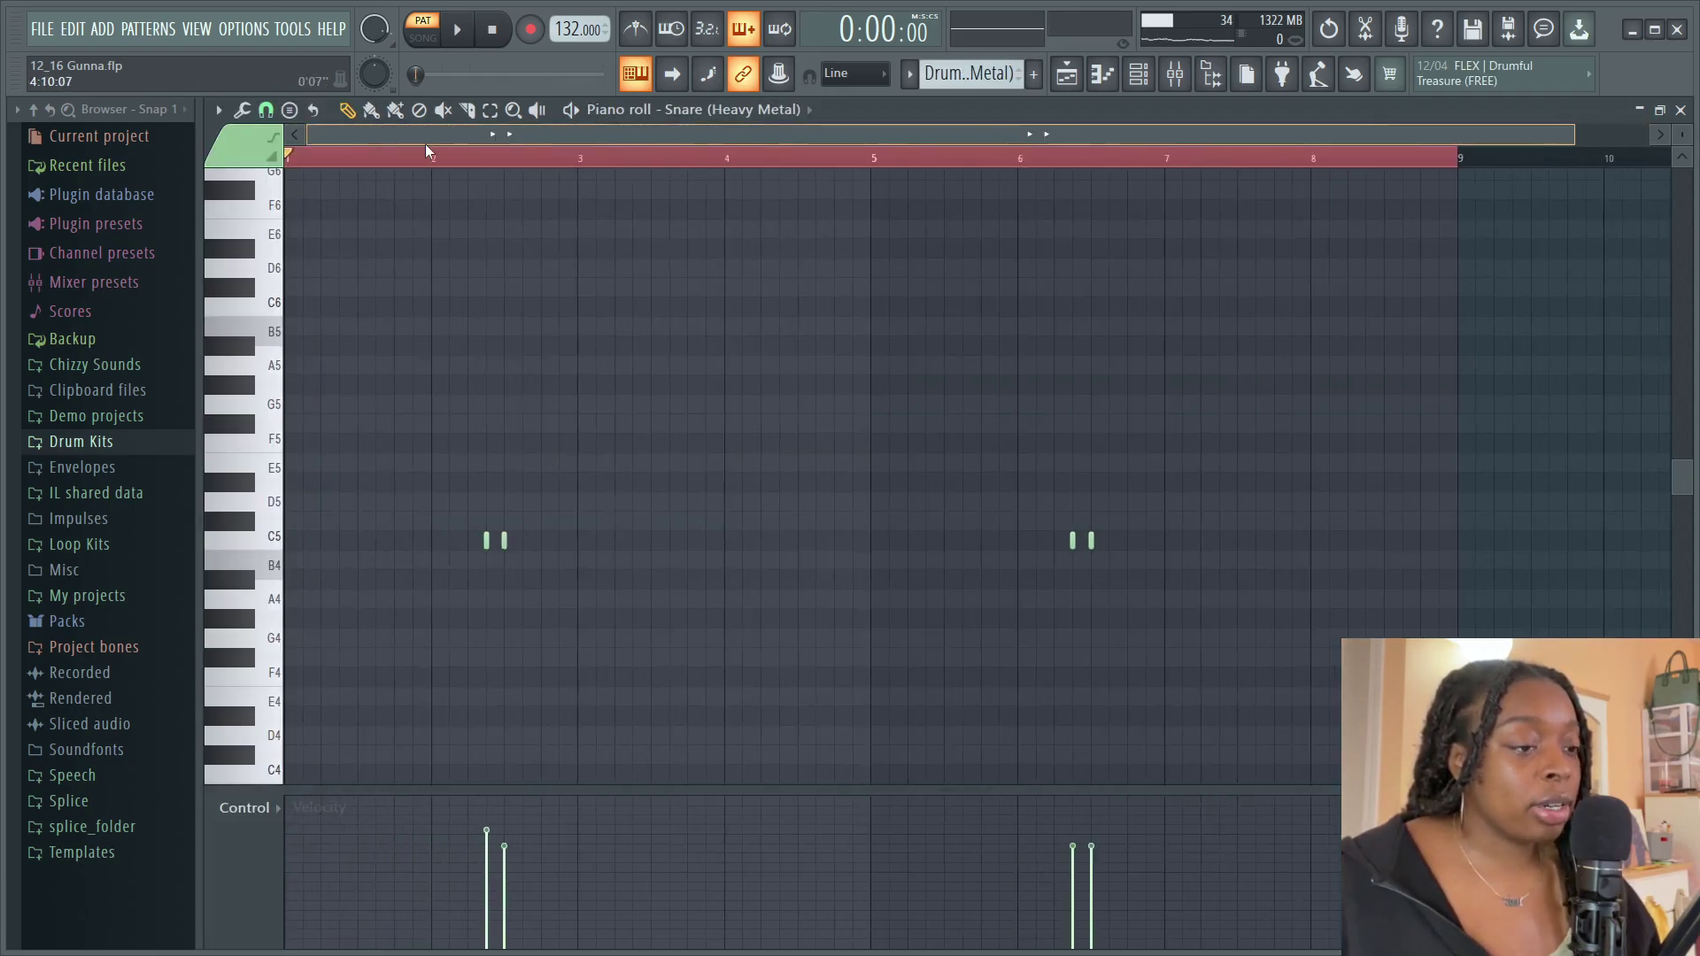
left_click(456, 34)
left_click(1069, 75)
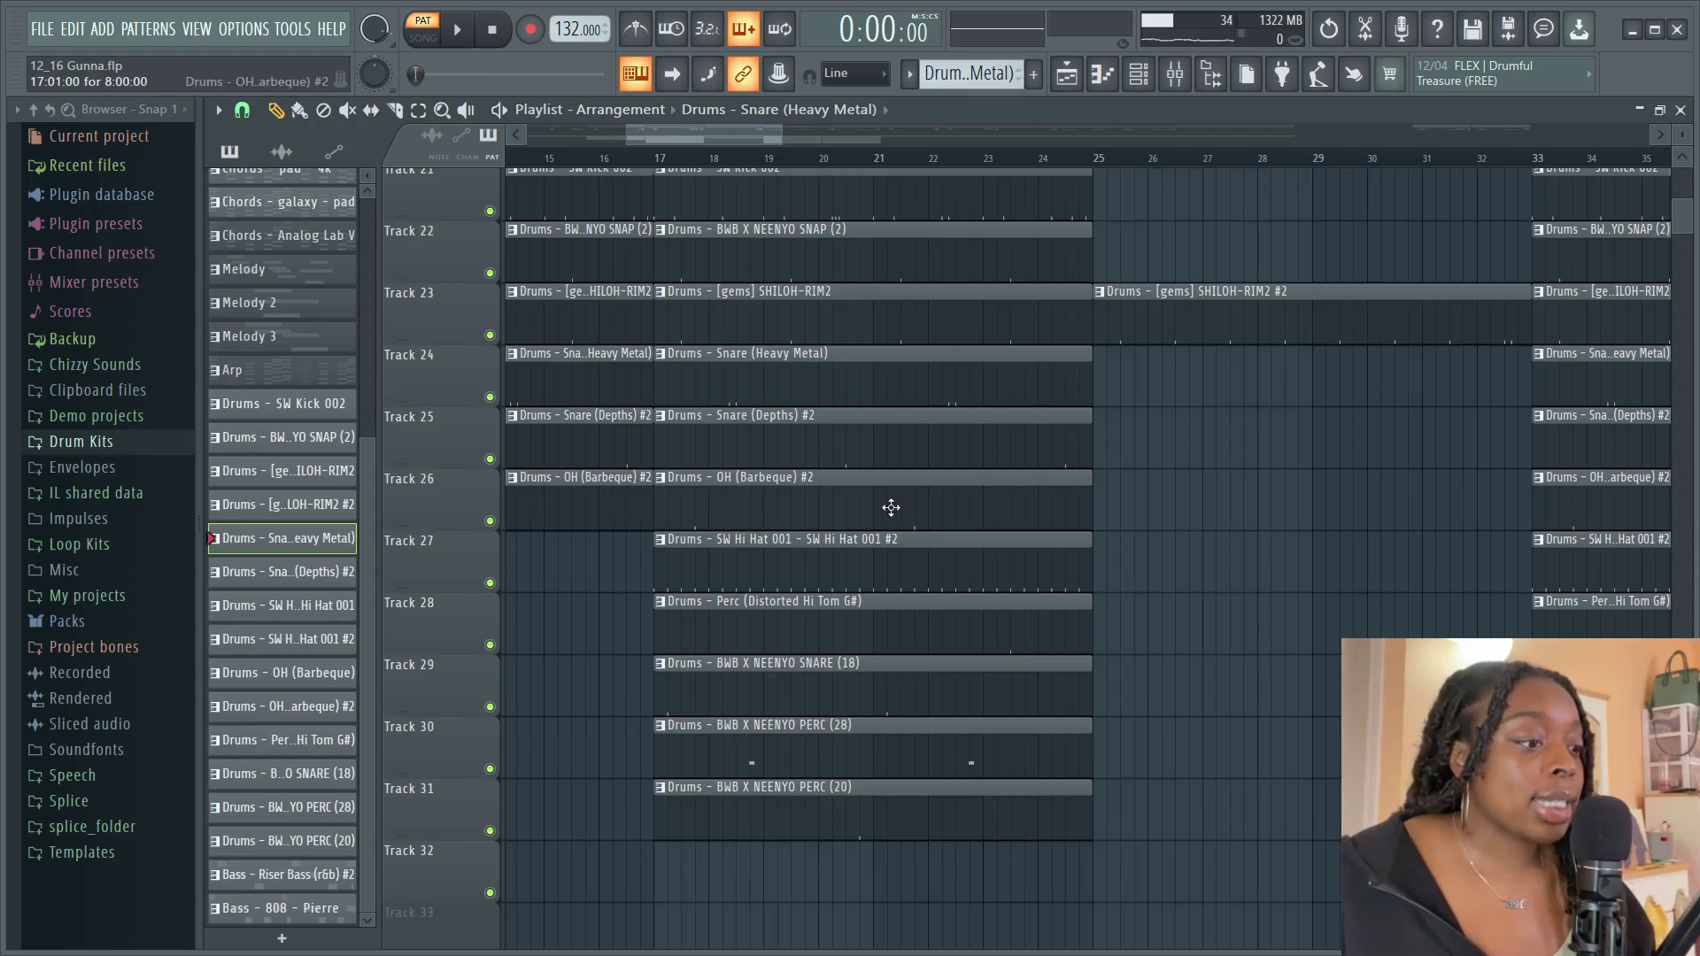
Open and play the SW Hi Hat 001 #2 pattern from Track 27 and the Snare (Depths) #2 pattern from Track 25
double_click(815, 559)
left_click(457, 32)
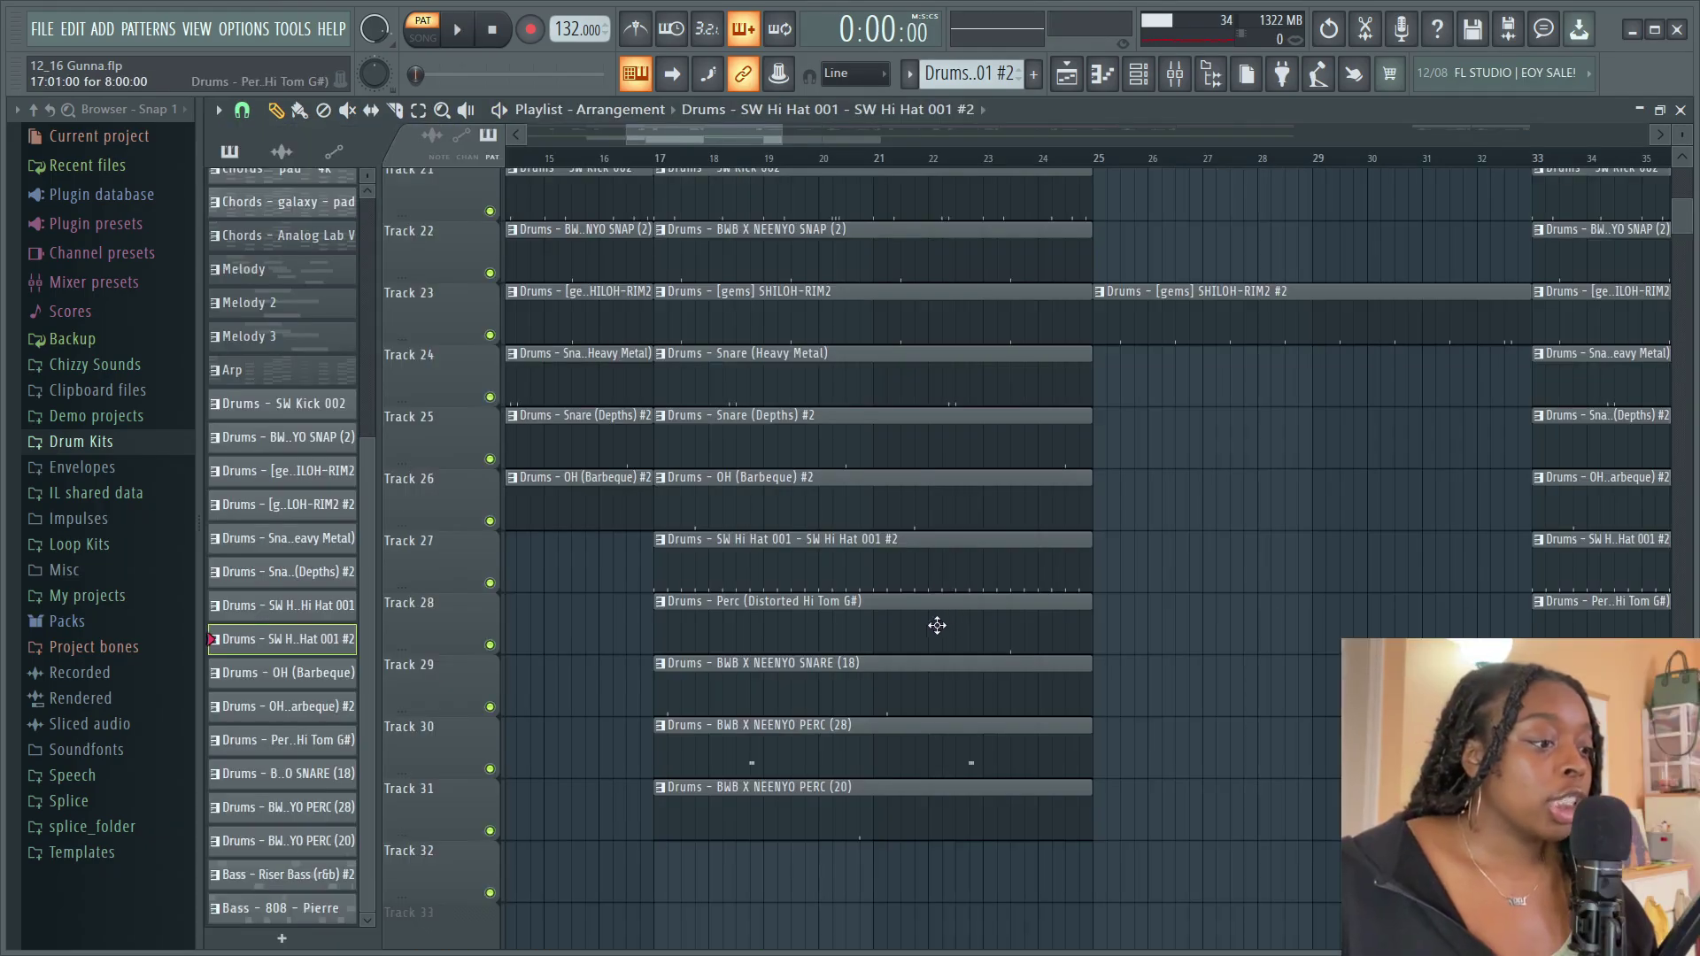
double_click(703, 465)
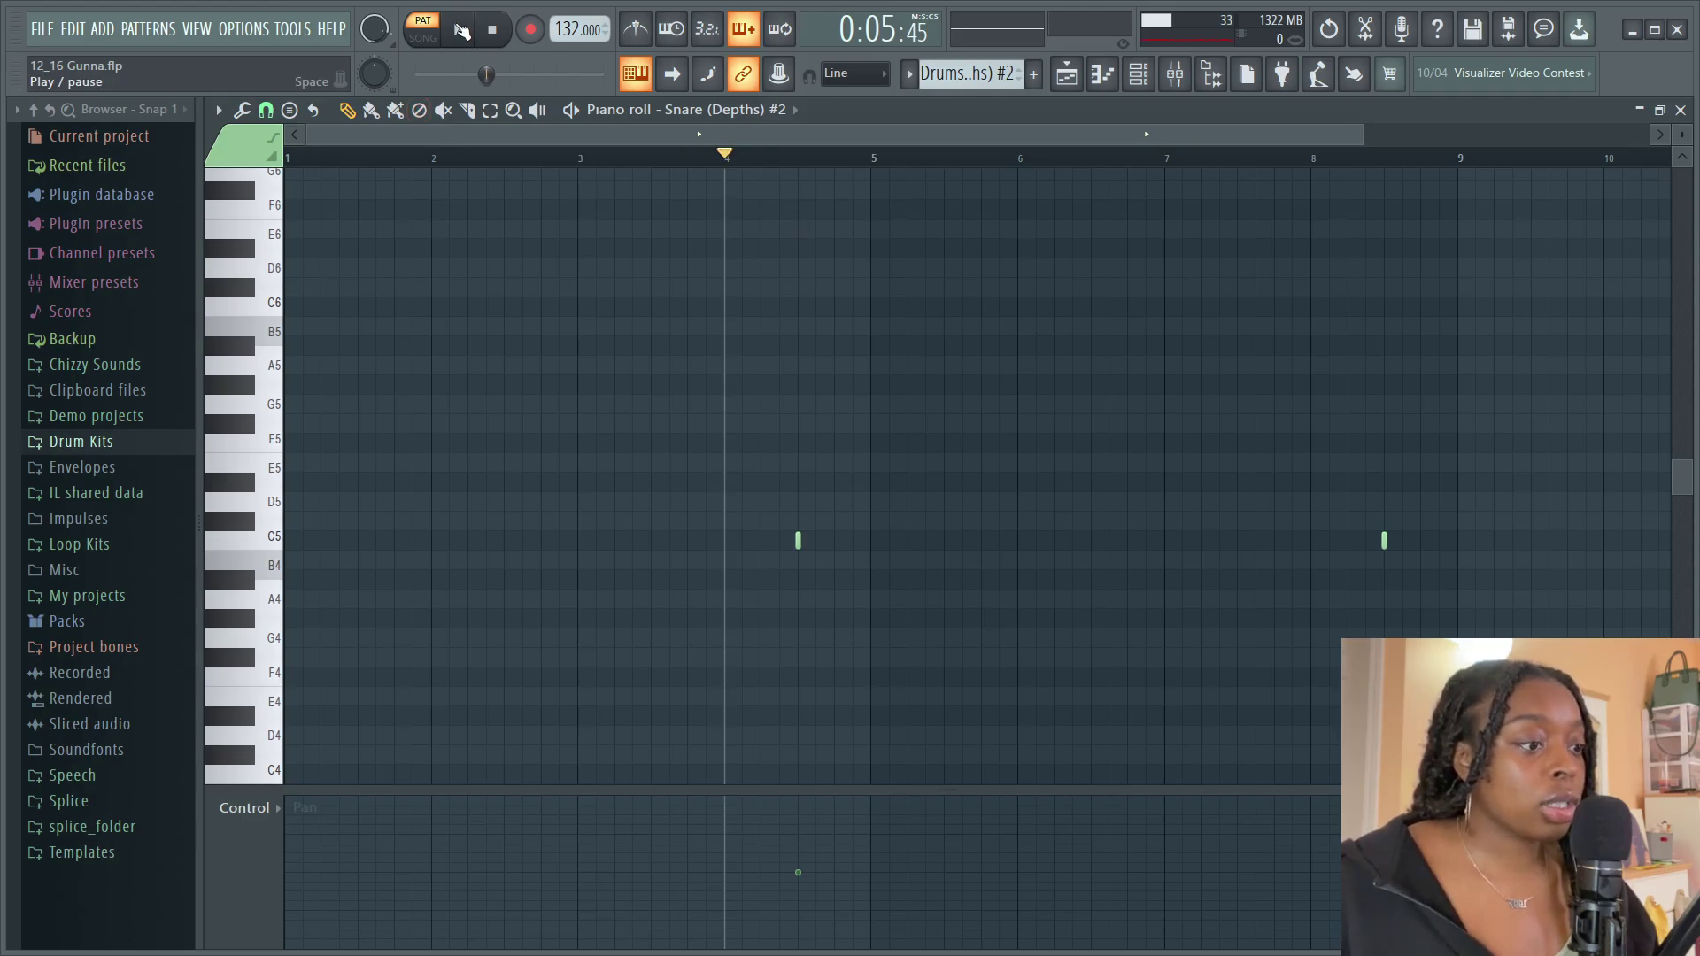
left_click(462, 31)
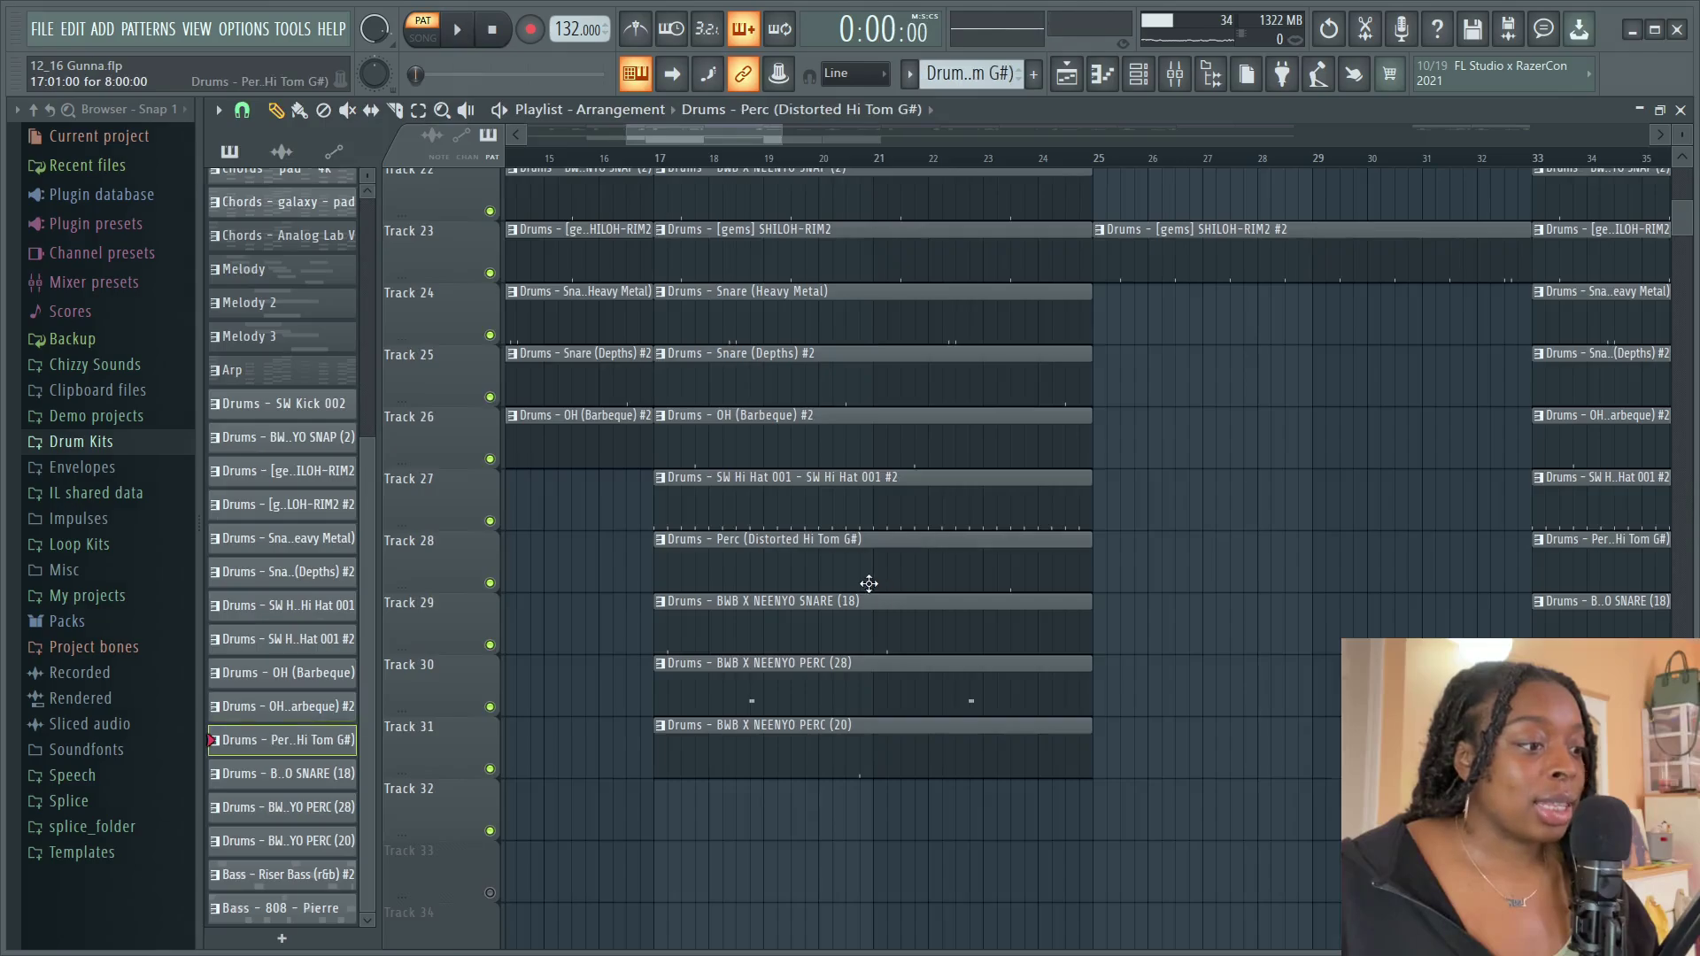
Open the Perc (Distorted Hi Tom G#) pattern from Track 28 in the piano roll, play it, and return to the Playlist
double_click(868, 583)
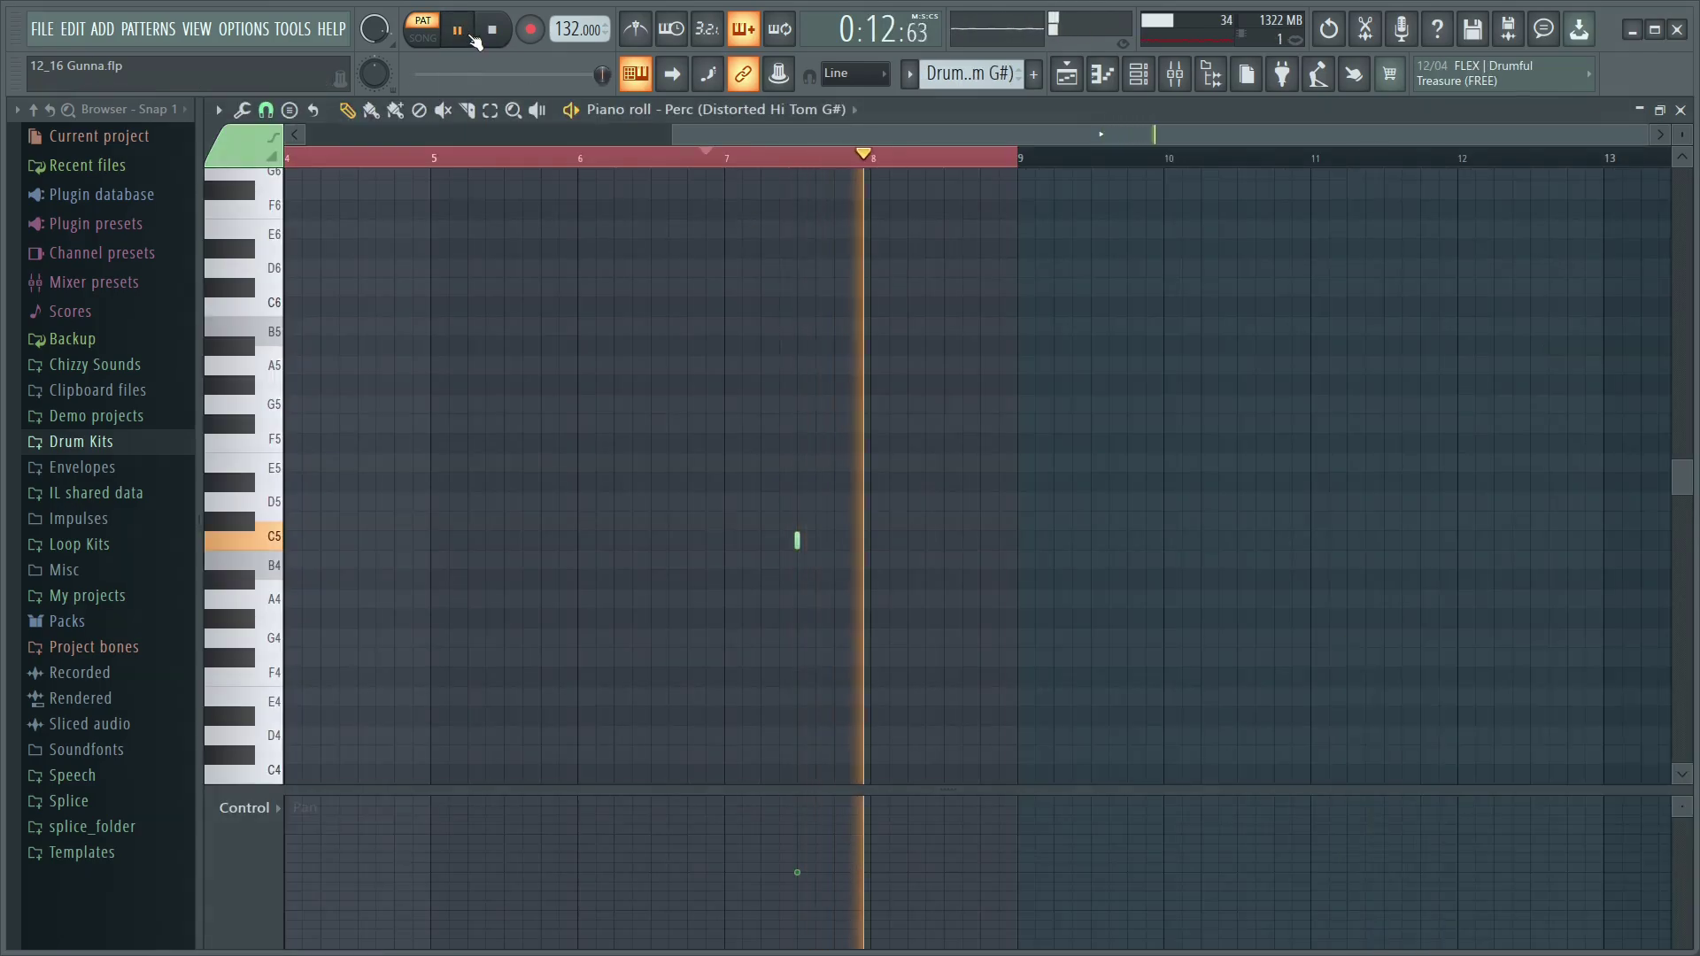
key("space")
left_click(1066, 73)
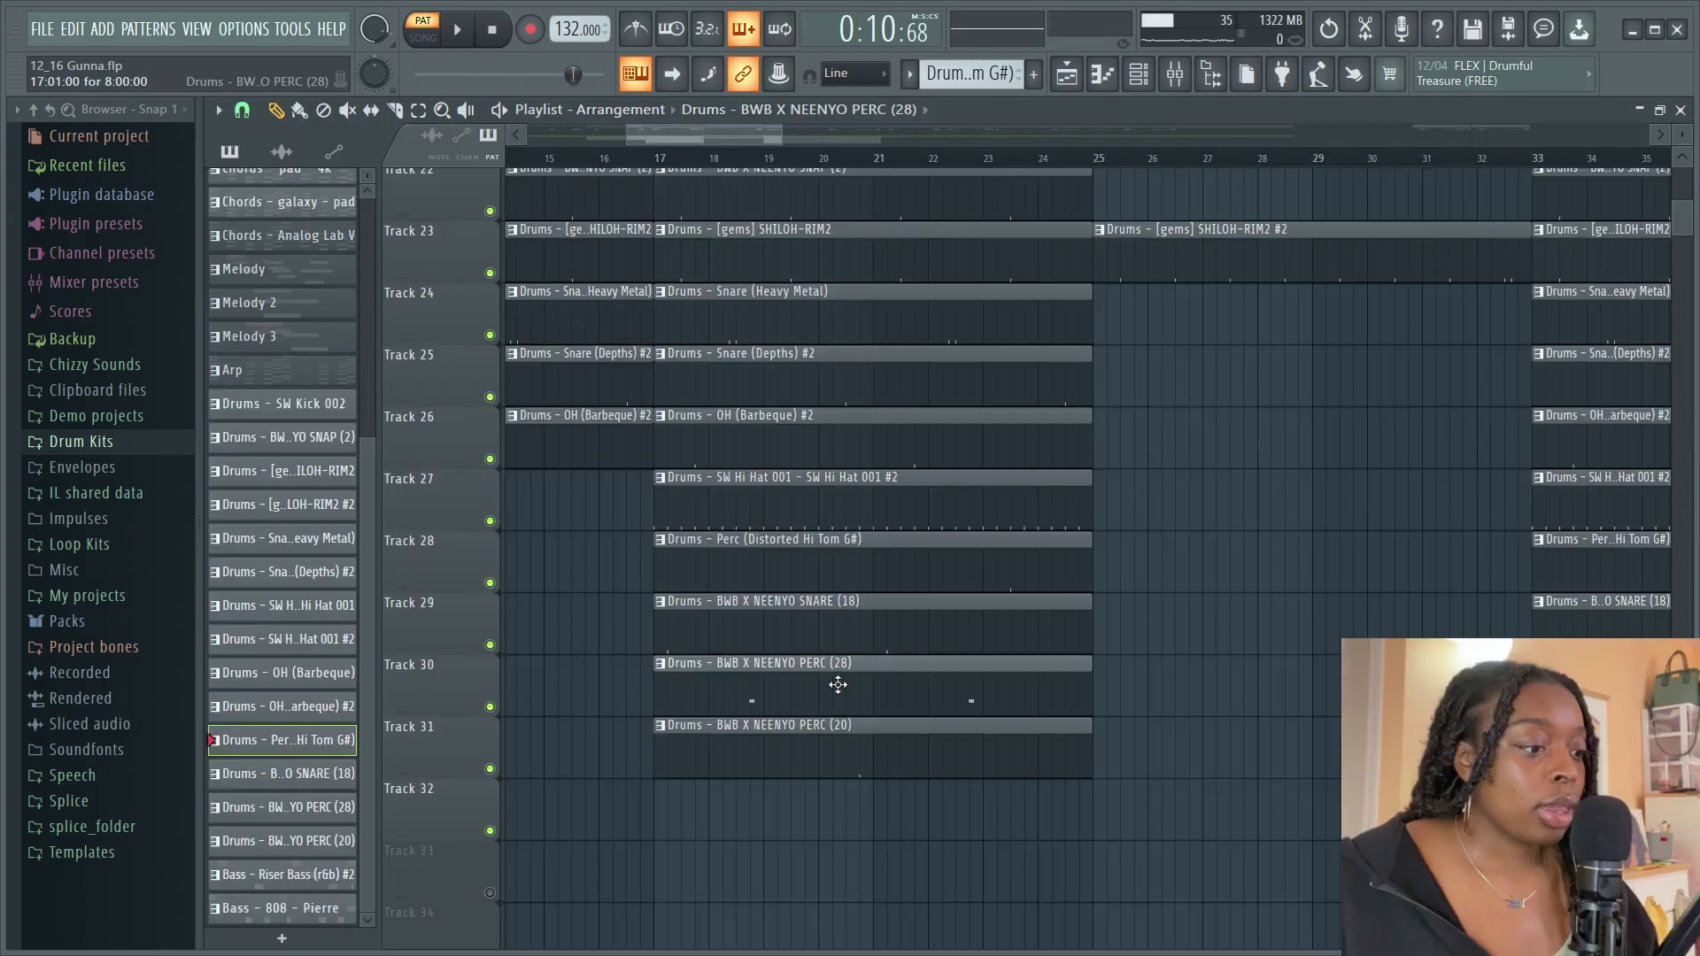
Open the BWB X NEENYO PERC (28) pattern from Track 30, play it from the start, and return to the Playlist
double_click(838, 685)
left_click_drag(810, 138, 461, 159)
left_click(462, 160)
key("space")
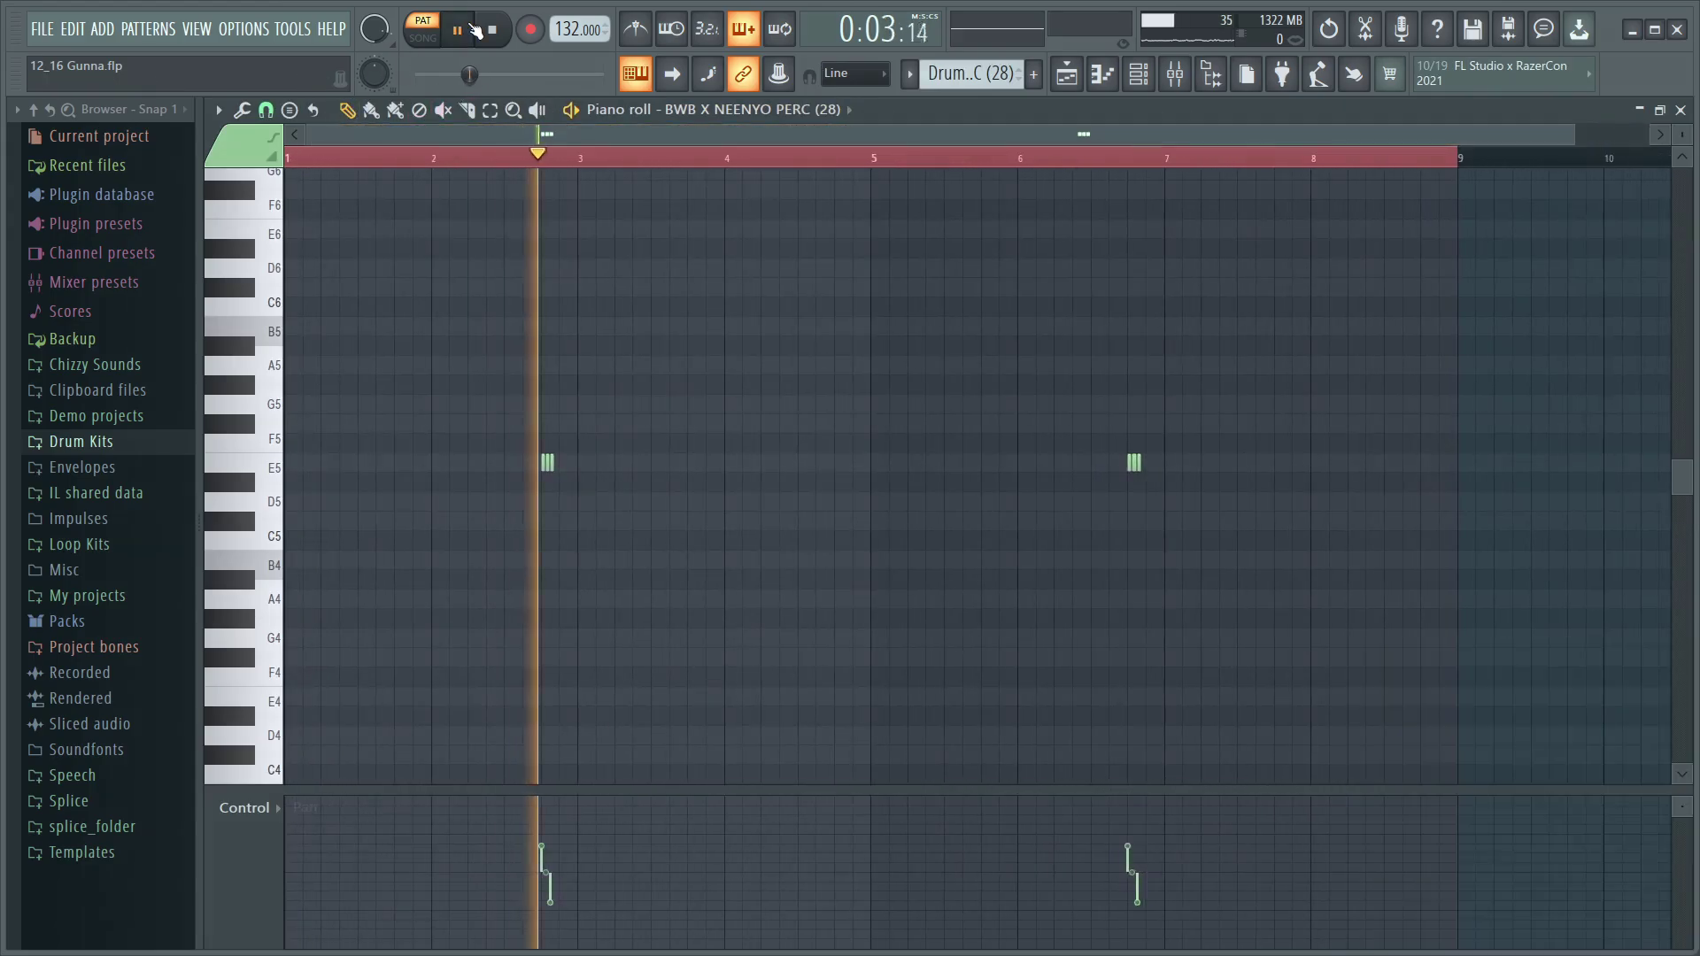
key("space")
key("F5")
Open the BWB X NEENYO PERC (20) pattern from Track 31 in the piano roll, play it, and return to the Playlist
double_click(863, 762)
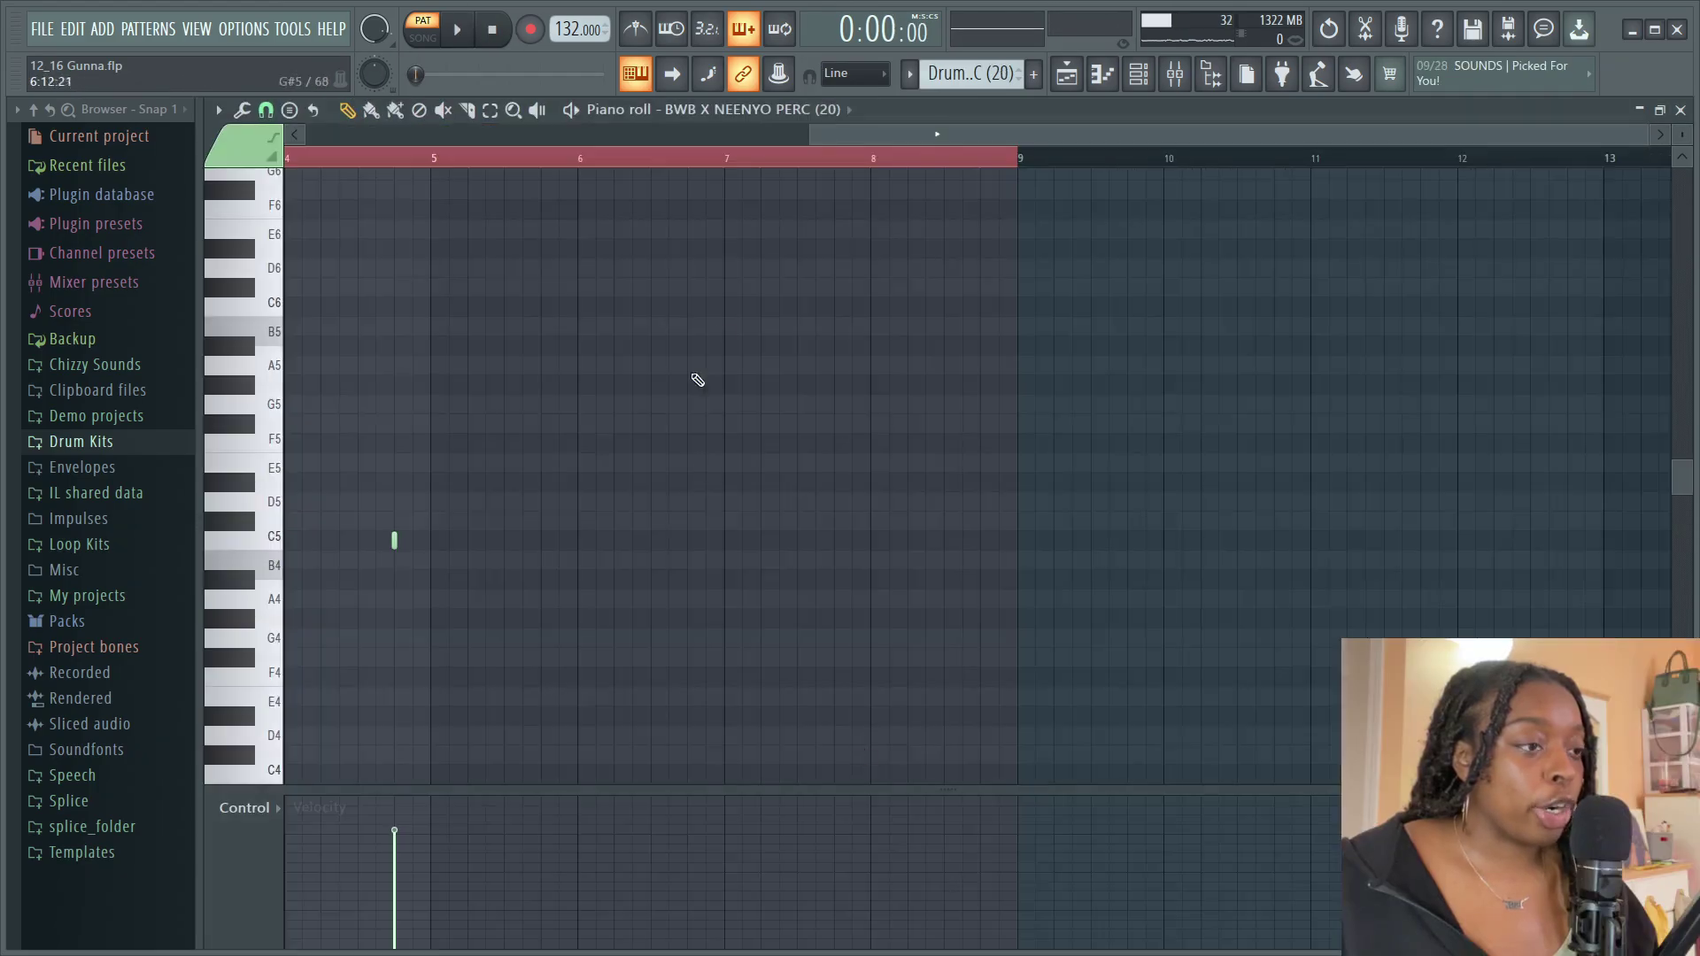
key("space")
left_click(496, 31)
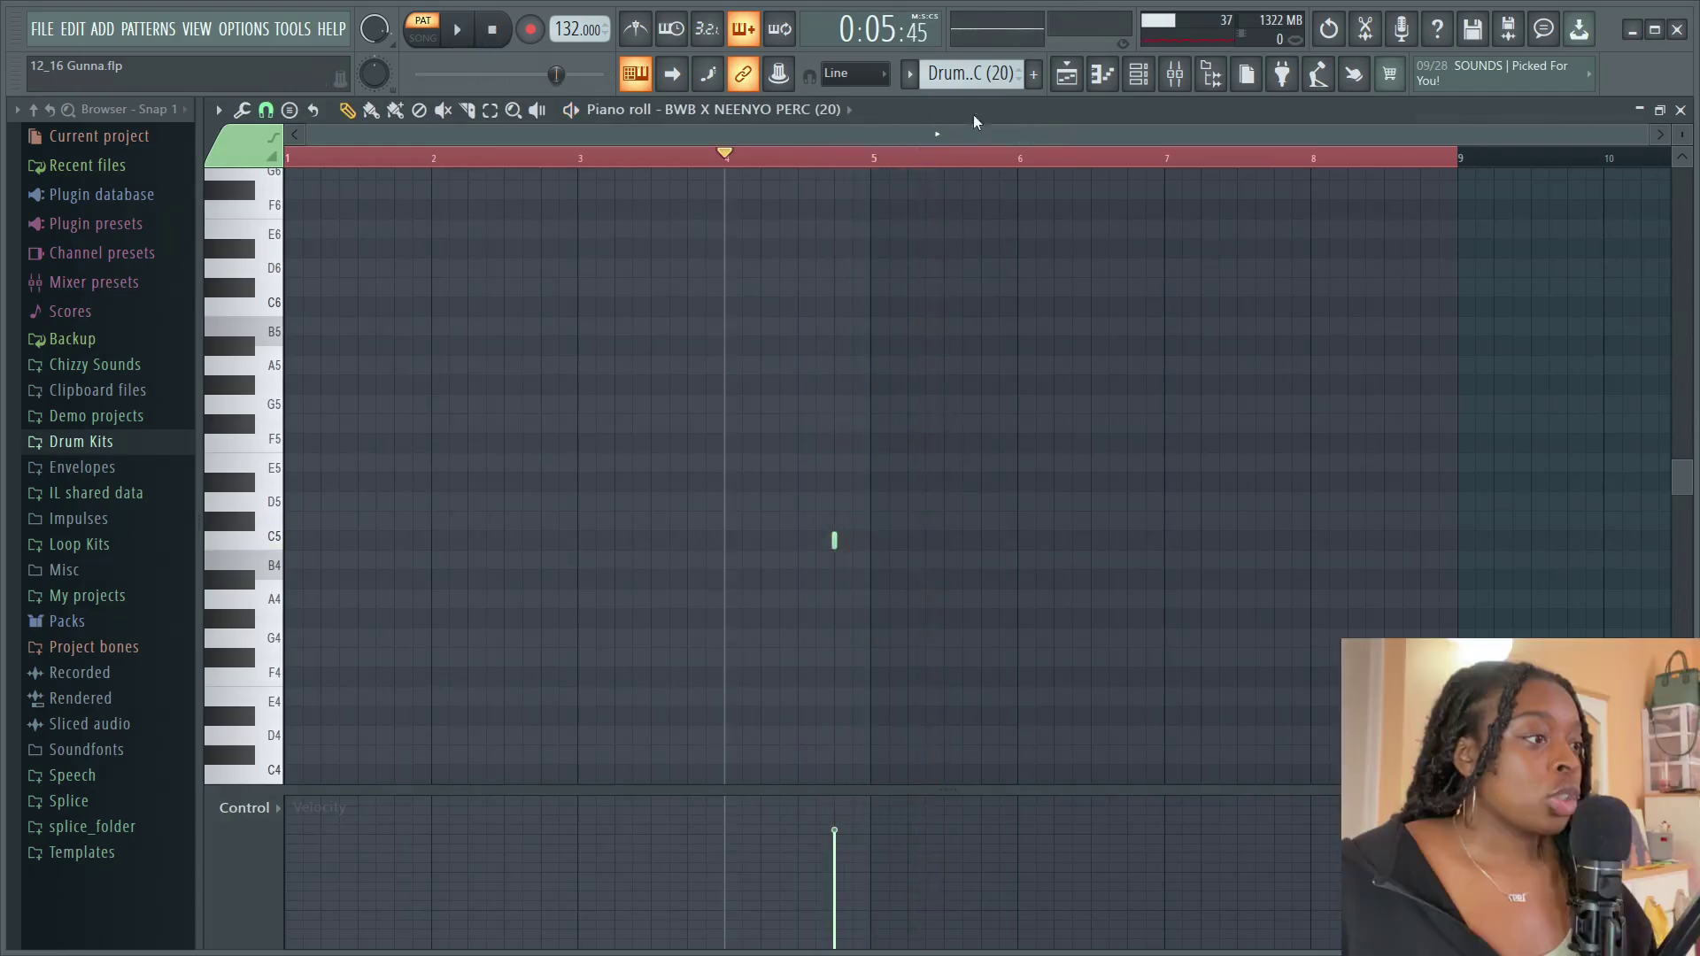
left_click(1068, 76)
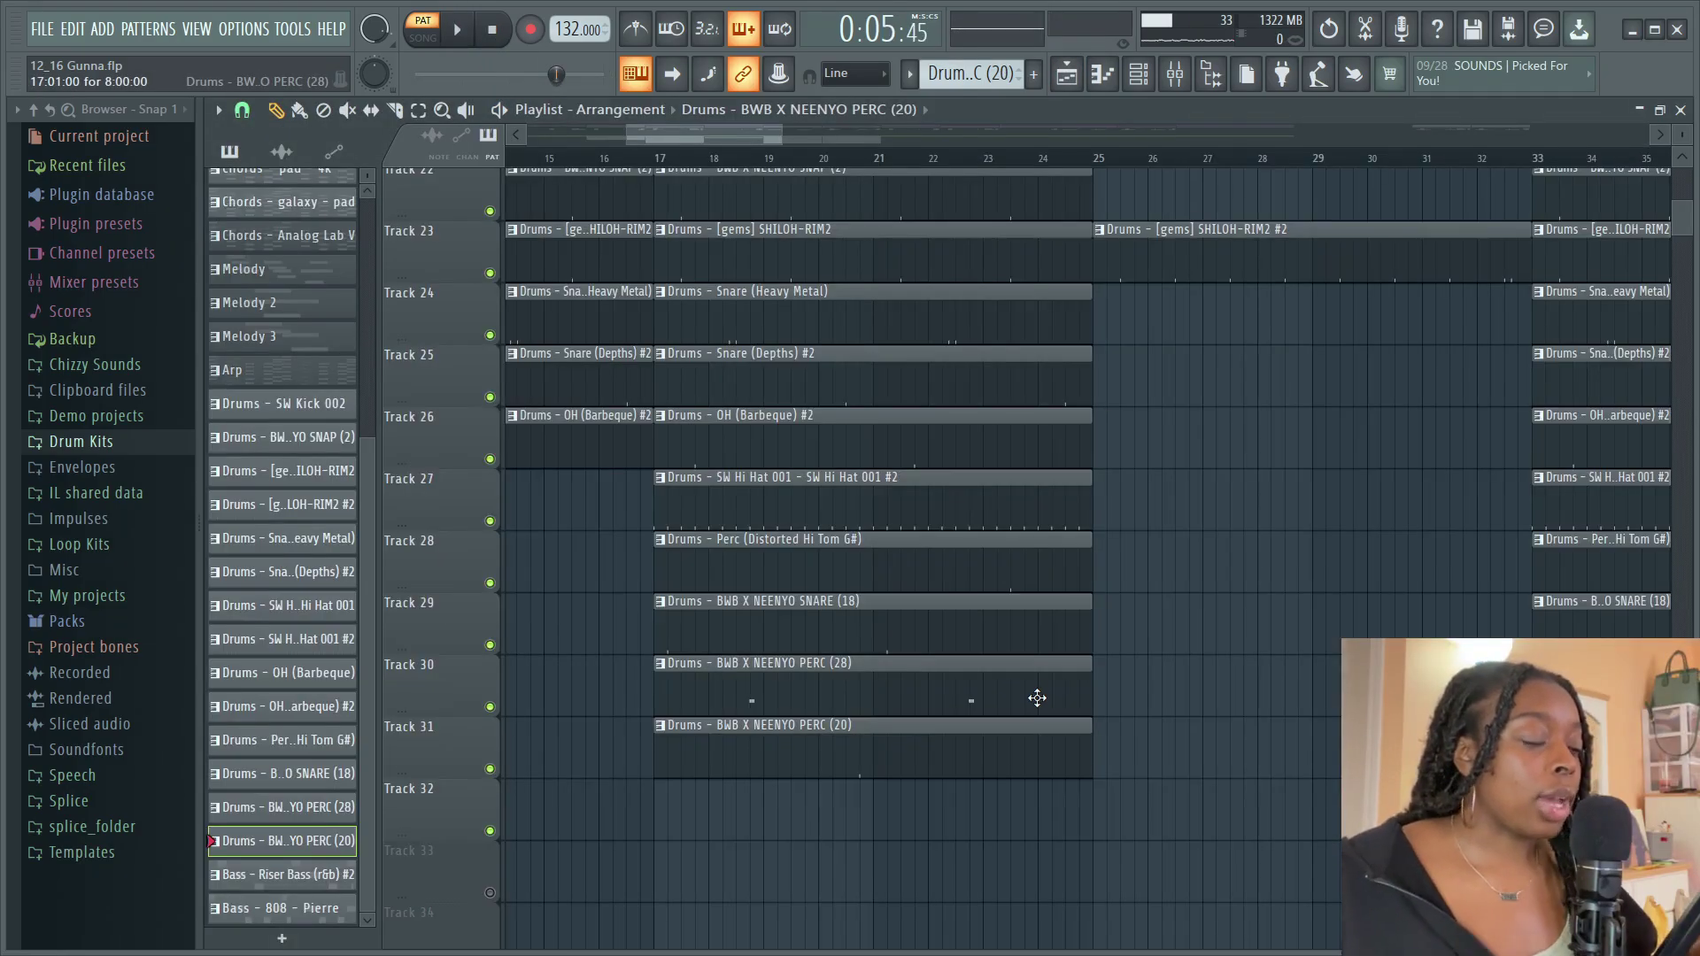
Open the Bass 808 - Pierre pattern in the piano roll and play it in pattern mode
scroll(1036, 698, "up", 1)
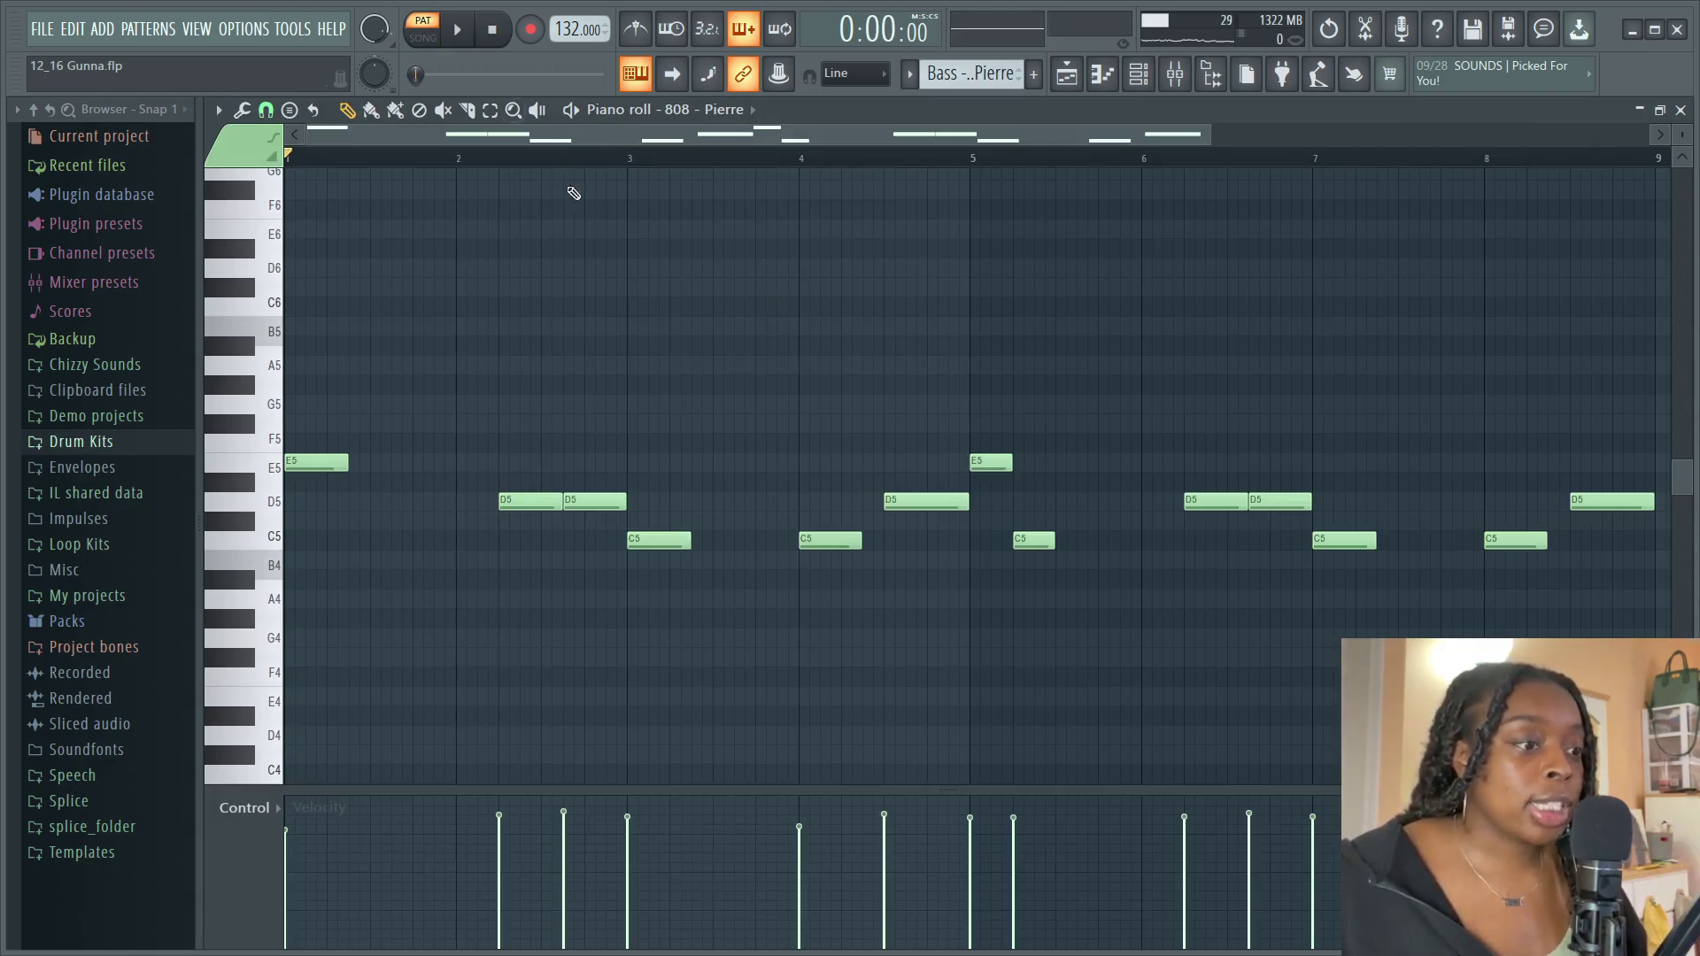
left_click(462, 32)
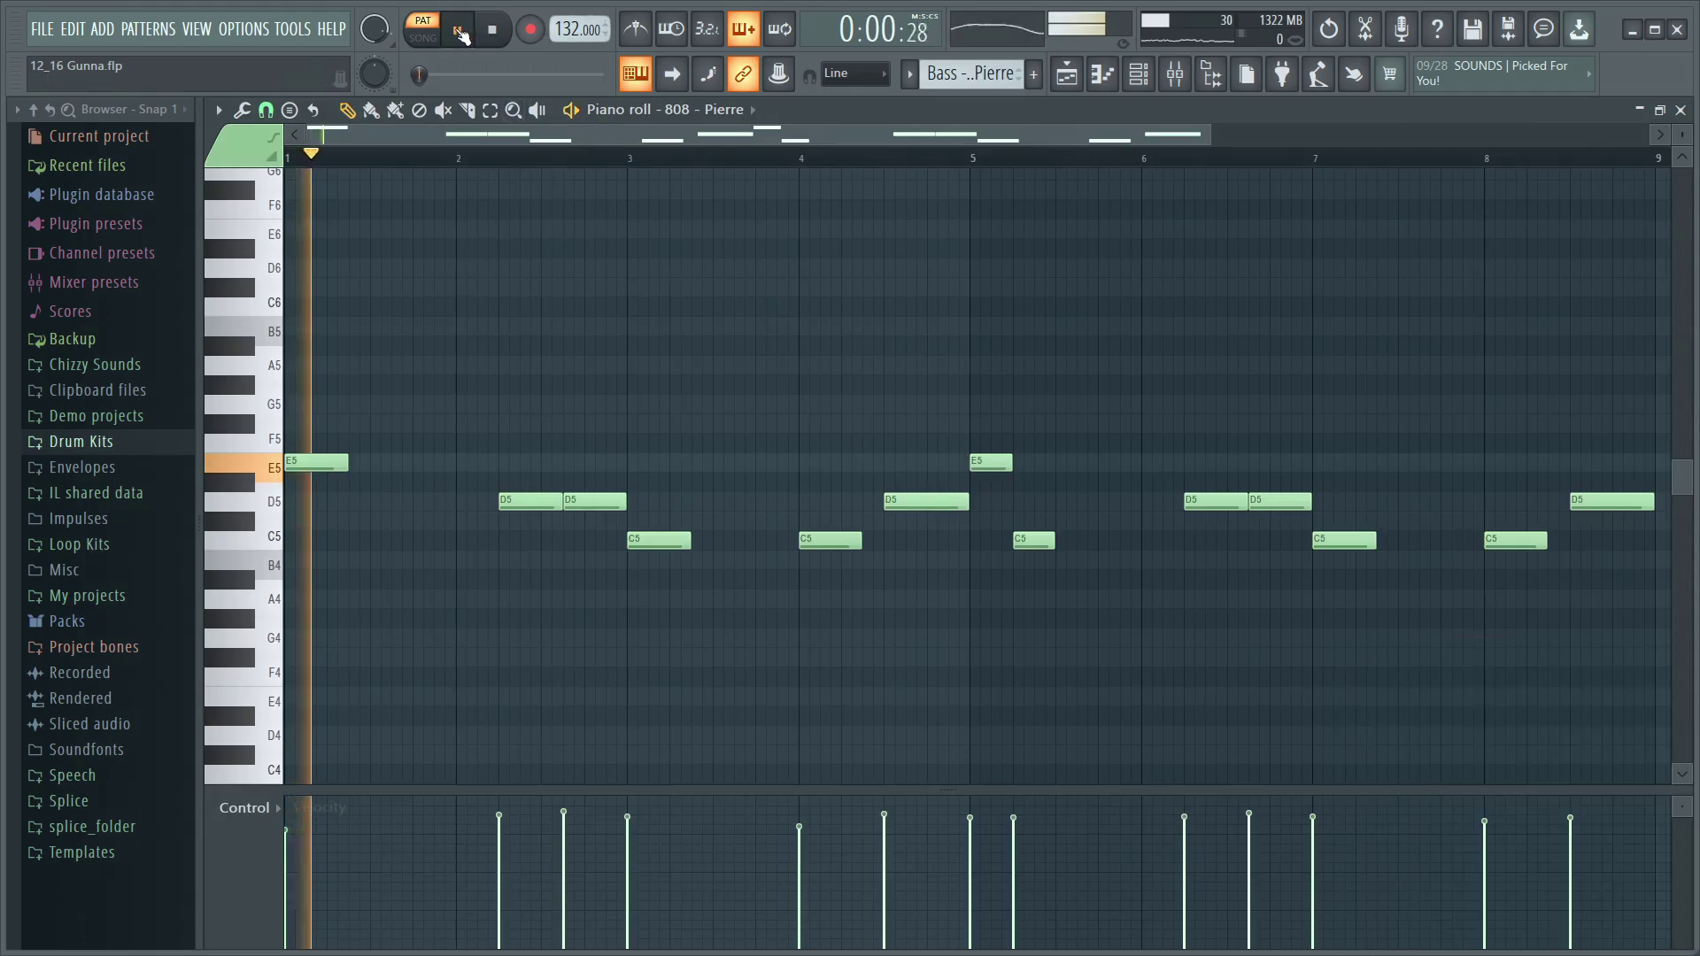